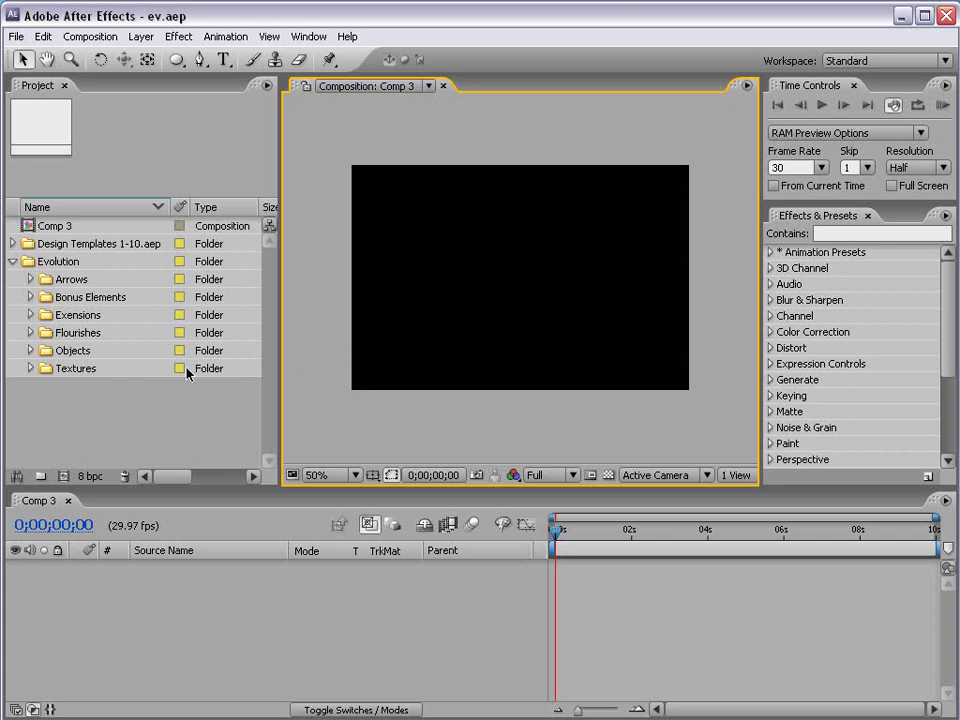
pyautogui.moveTo(125, 419); pyautogui.dragTo(36, 284)
pyautogui.click(77, 417)
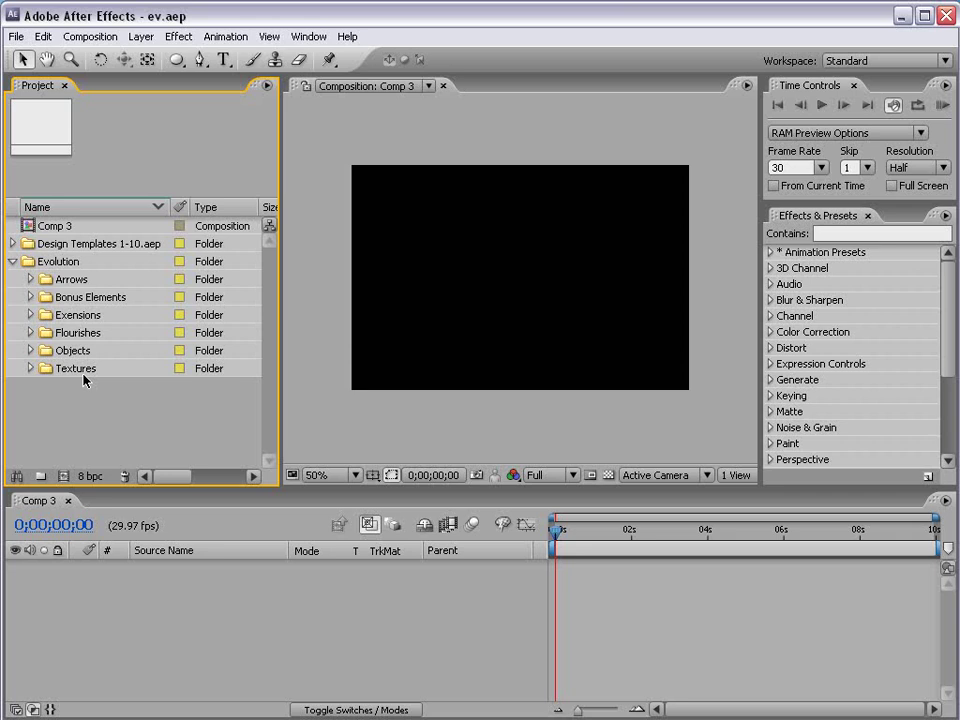
pyautogui.click(588, 675)
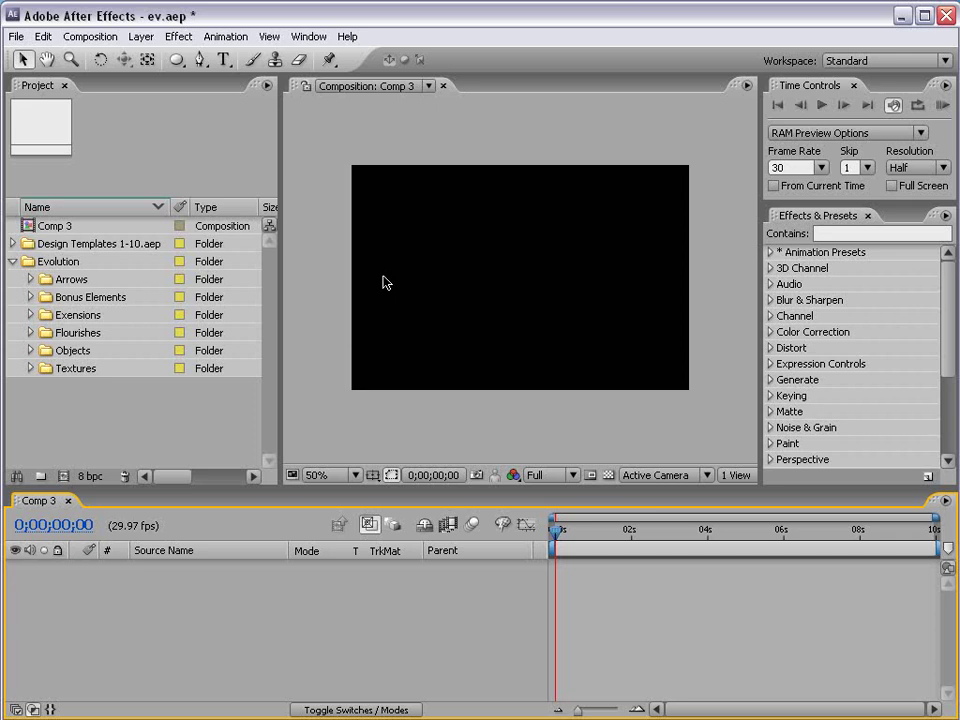
# Add Texture_22.jpg from the Color subfolder of Textures to the Comp 3 composition.
pyautogui.click(30, 369)
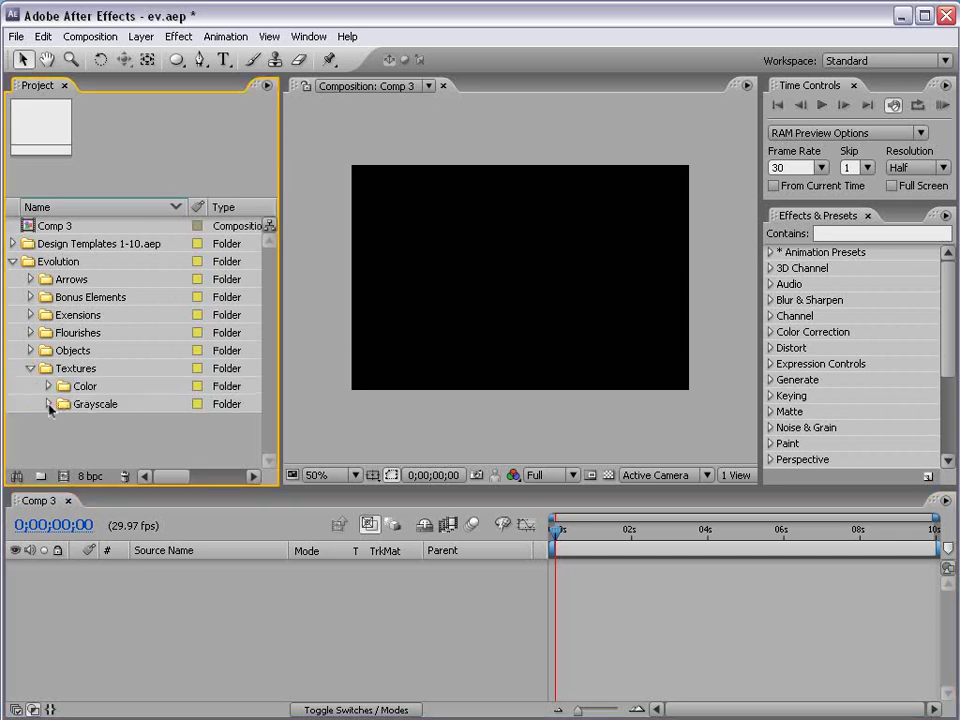
pyautogui.click(48, 387)
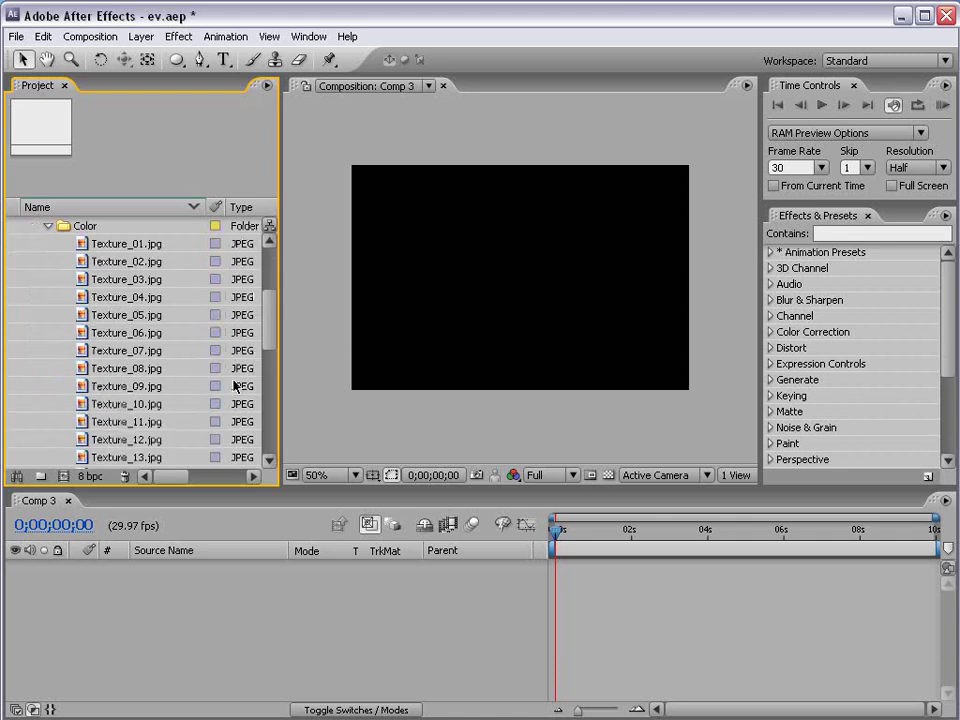
pyautogui.moveTo(268, 323); pyautogui.dragTo(264, 369)
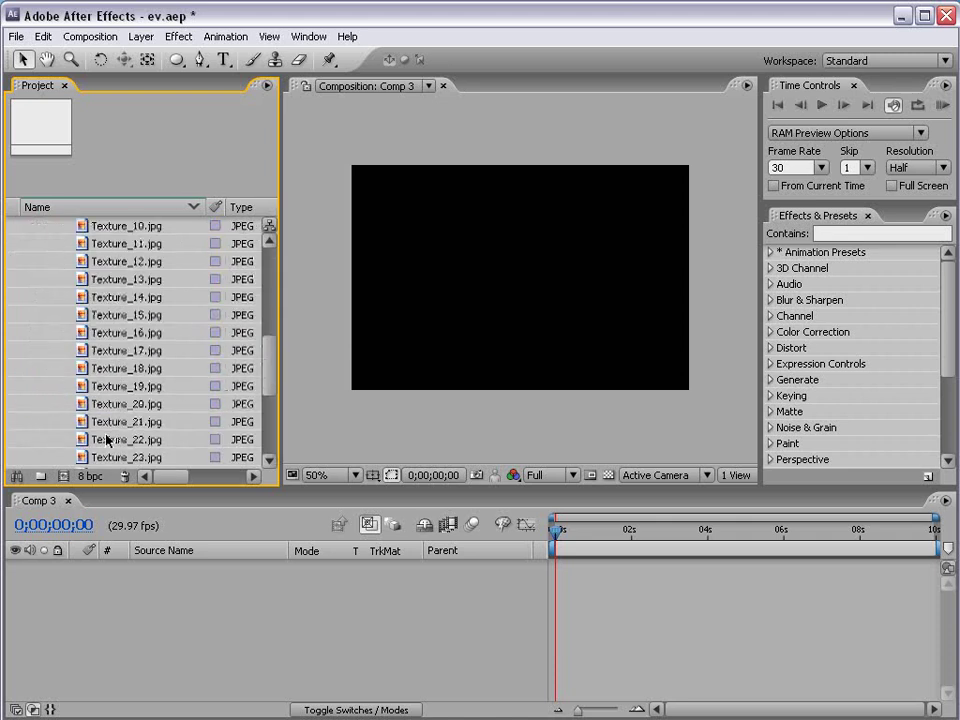
pyautogui.moveTo(171, 440); pyautogui.dragTo(516, 291)
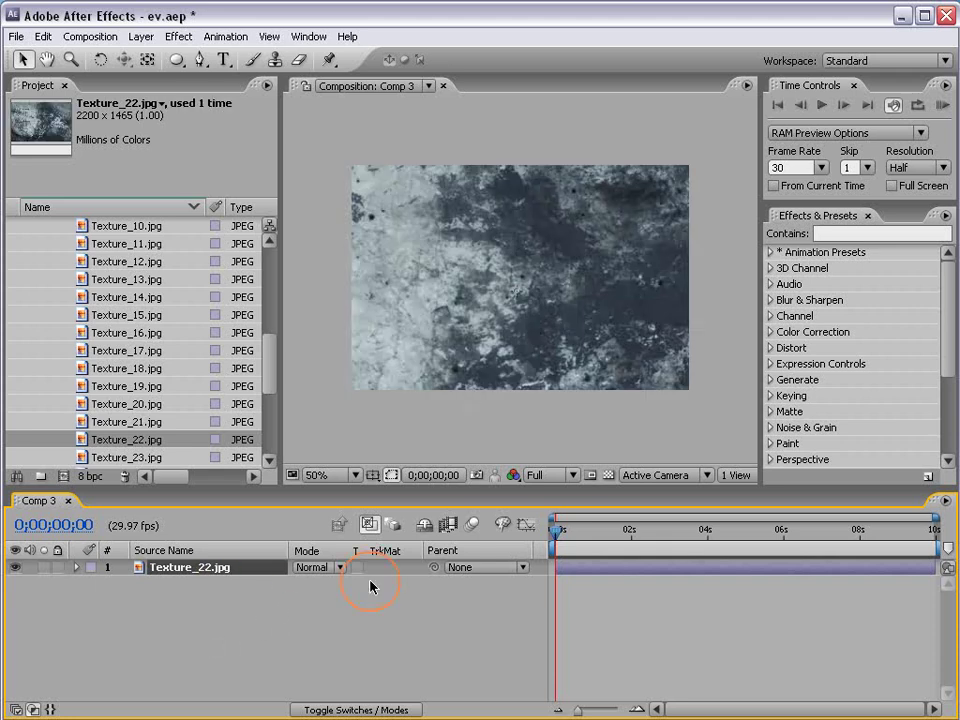
# Scale the Texture_22.jpg layer to 46% and deselect it.
pyautogui.press('s')
pyautogui.moveTo(375, 583); pyautogui.dragTo(268, 582)
pyautogui.moveTo(528, 371); pyautogui.dragTo(532, 369)
pyautogui.click(583, 609)
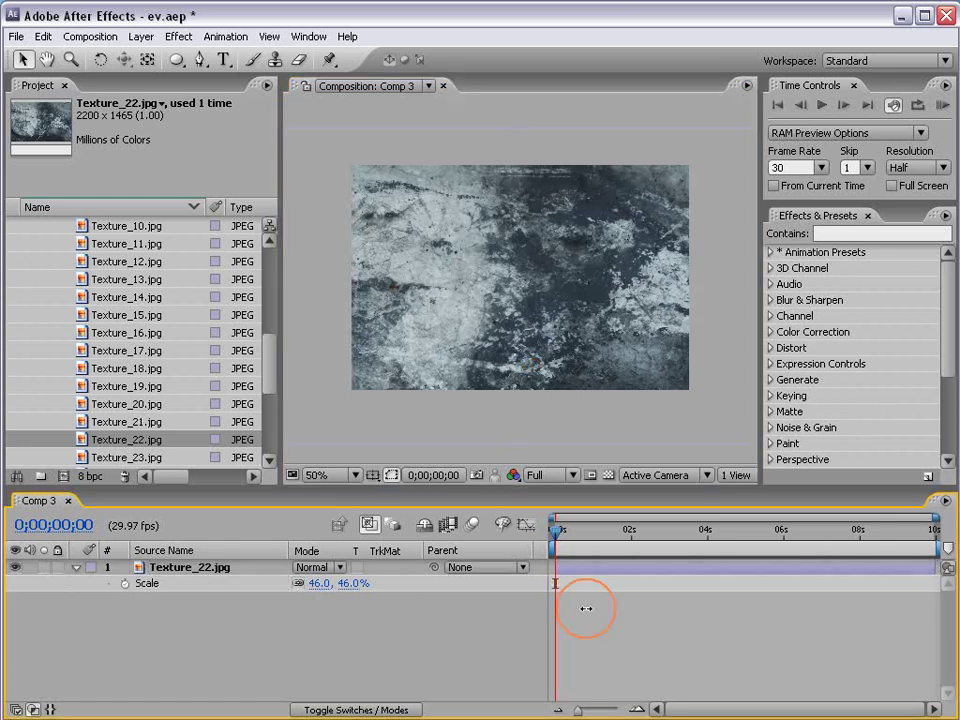
# Create a black solid layer above the texture and apply the Ramp effect to it.
pyautogui.click(130, 42)
pyautogui.moveTo(160, 58)
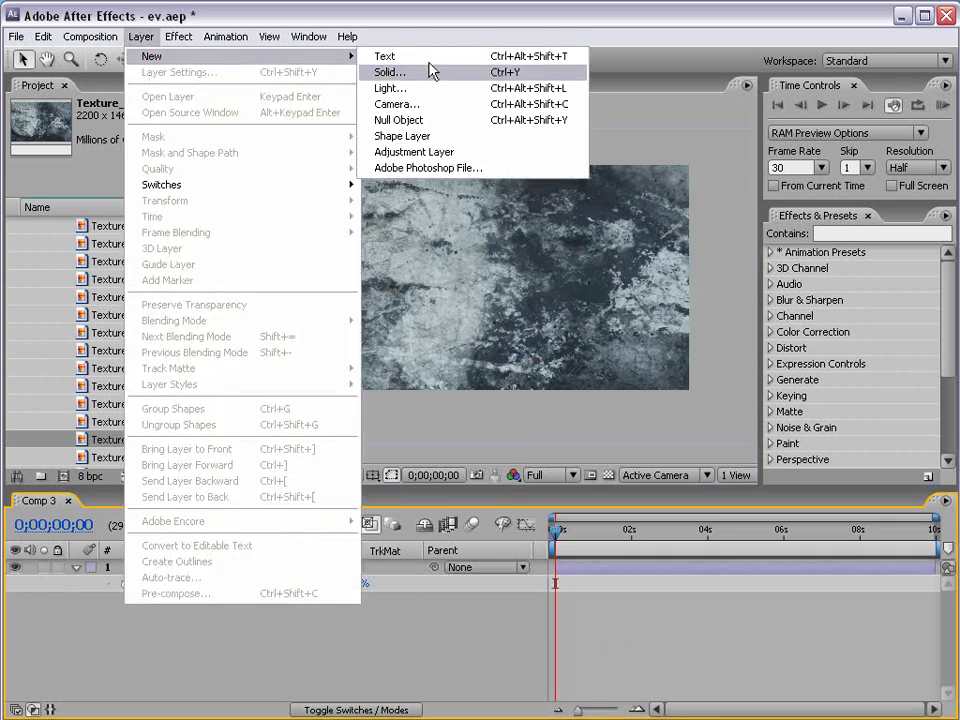
pyautogui.click(430, 72)
pyautogui.click(499, 561)
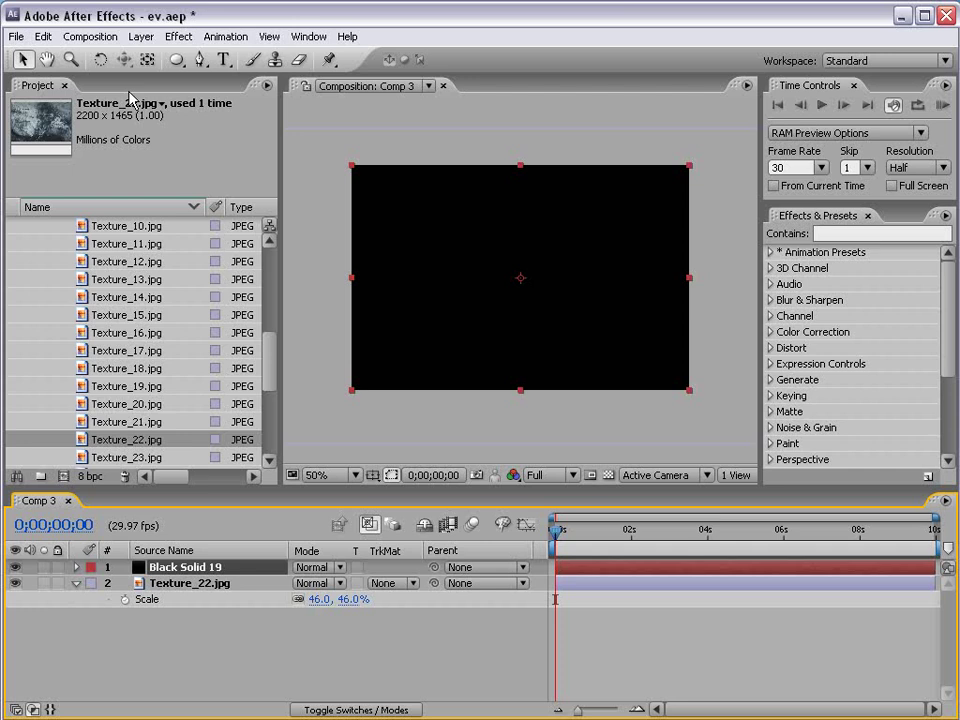
pyautogui.click(178, 37)
pyautogui.moveTo(190, 224)
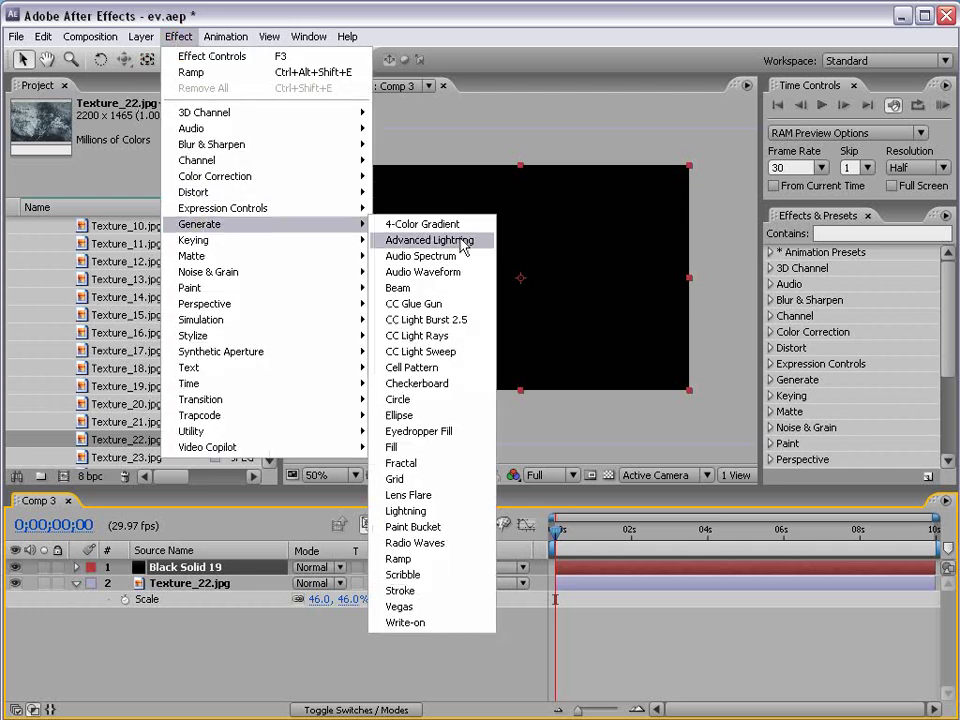
pyautogui.click(400, 558)
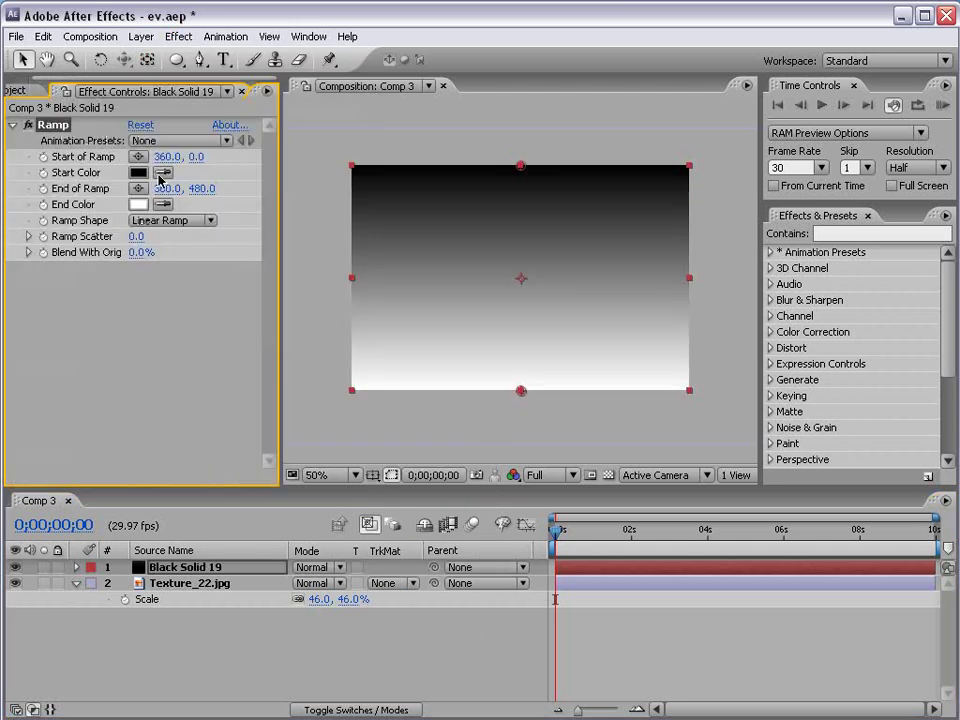
# Set the Ramp's start color to white and its end color to black.
pyautogui.click(163, 173)
pyautogui.click(143, 204)
pyautogui.click(139, 206)
pyautogui.moveTo(488, 553); pyautogui.dragTo(574, 680)
pyautogui.click(757, 442)
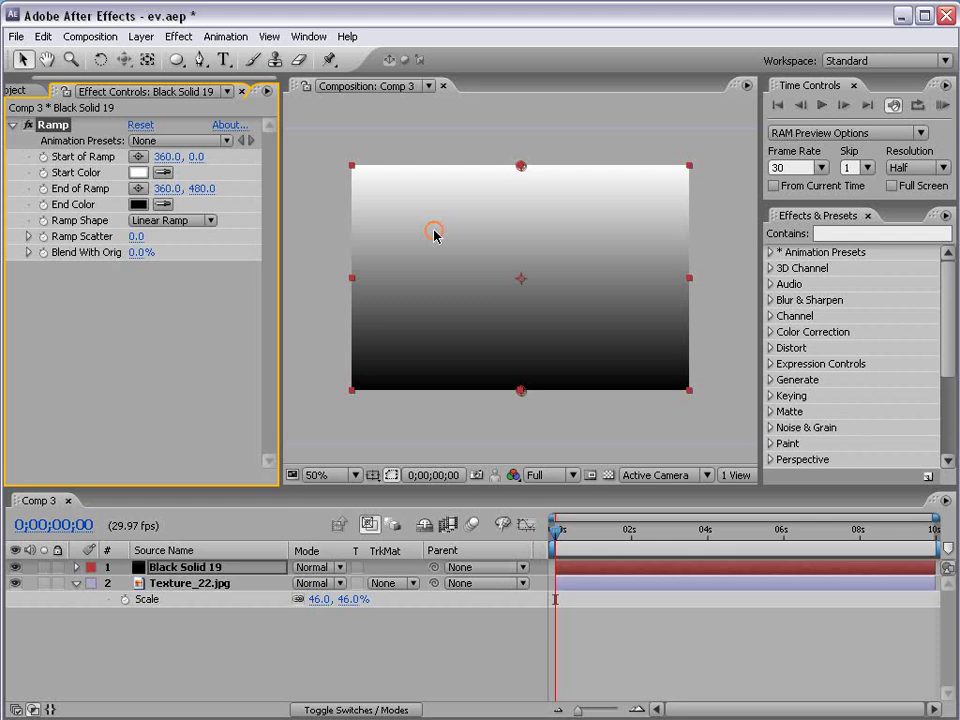
# Change the Ramp's start color to dark blue 1F364F.
pyautogui.click(141, 174)
pyautogui.click(592, 540)
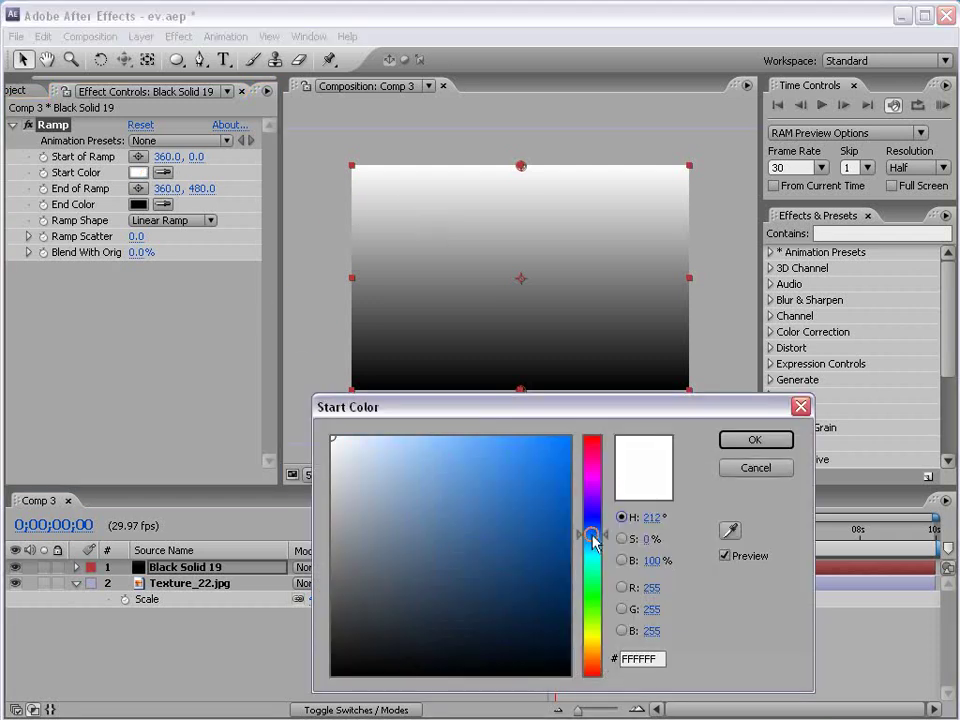
pyautogui.moveTo(441, 598); pyautogui.dragTo(476, 602)
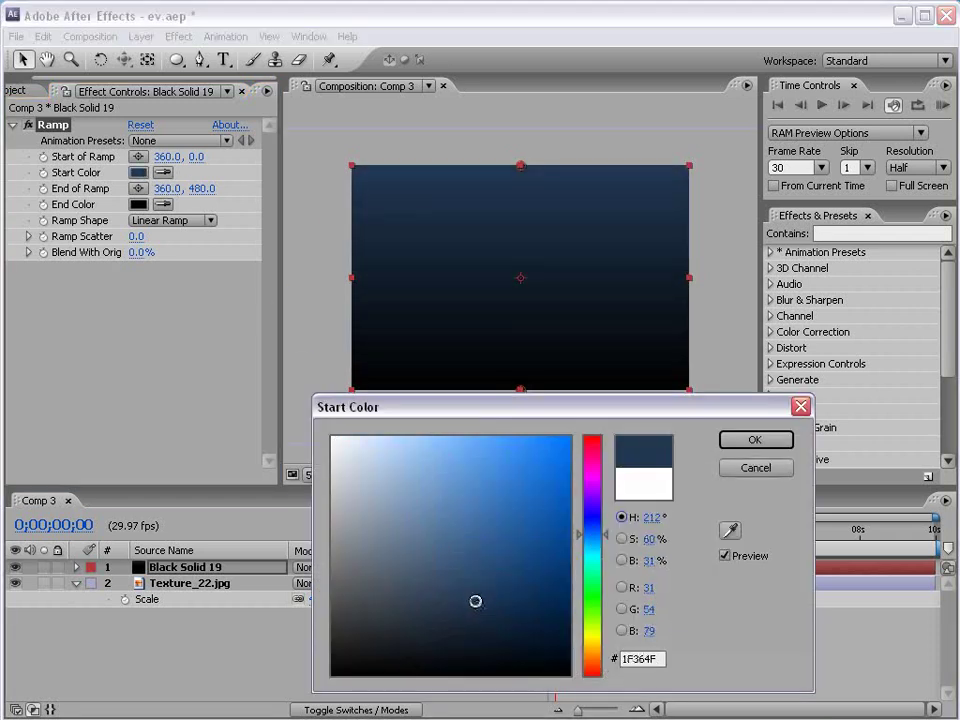
pyautogui.click(755, 440)
# Make the ramp radial, with its start point at 360, 412 and its end point at 360, 940.
pyautogui.click(168, 220)
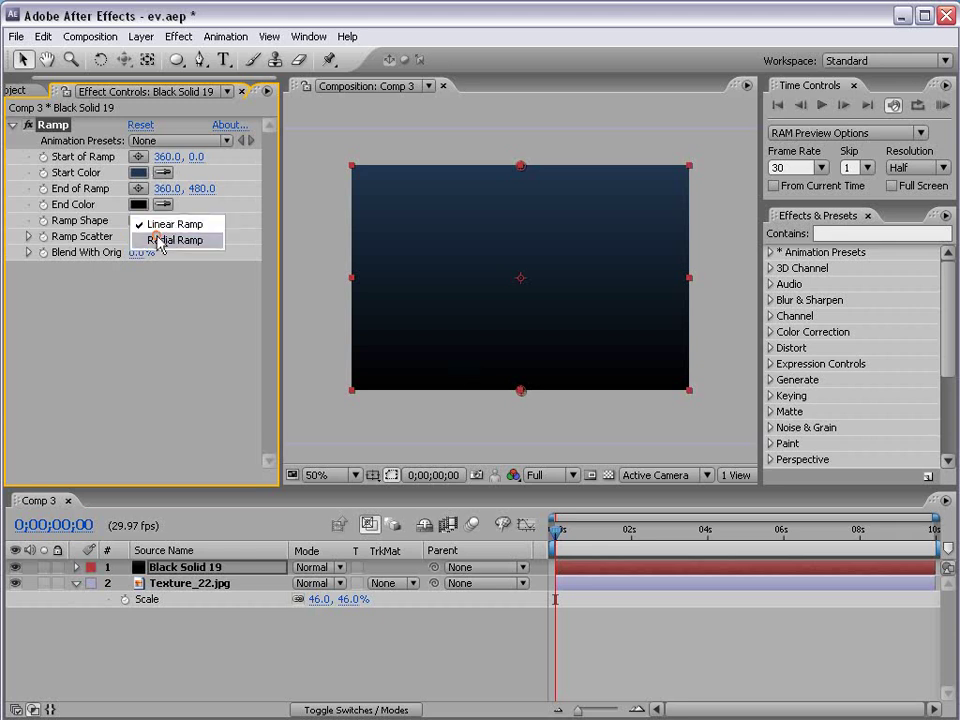
pyautogui.click(160, 240)
pyautogui.moveTo(520, 167); pyautogui.dragTo(540, 441)
pyautogui.press(',')
pyautogui.press('.')
pyautogui.press('.')
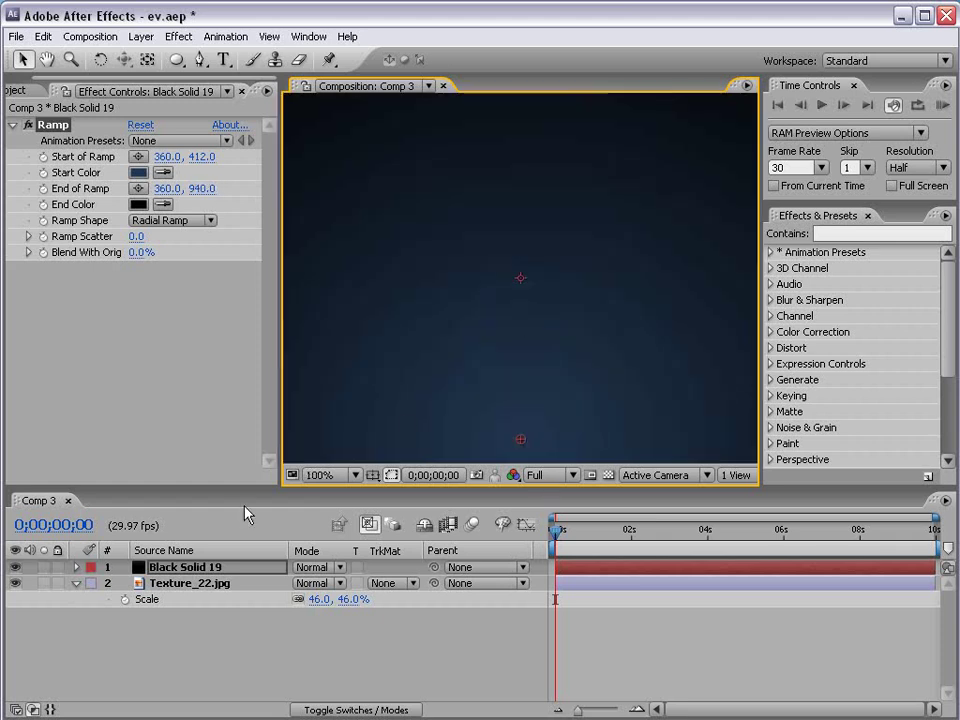
pyautogui.press(',')
# Move the ramp solid below the texture layer, set the texture's blending mode to Overlay, and check the composition enlarged.
pyautogui.moveTo(152, 574); pyautogui.dragTo(200, 612)
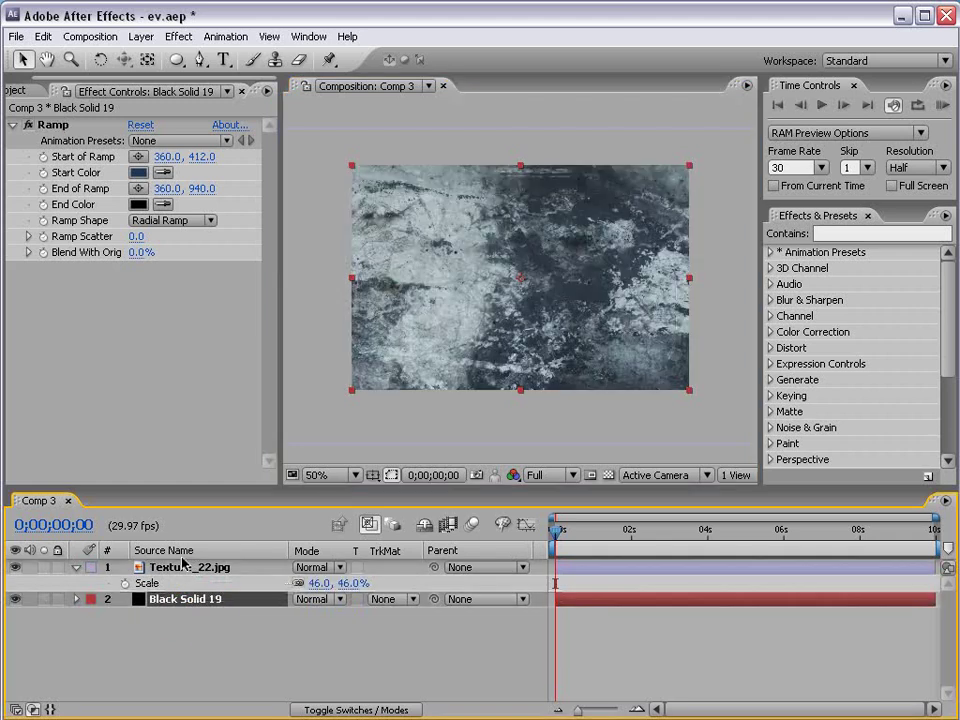
pyautogui.click(170, 567)
pyautogui.click(311, 568)
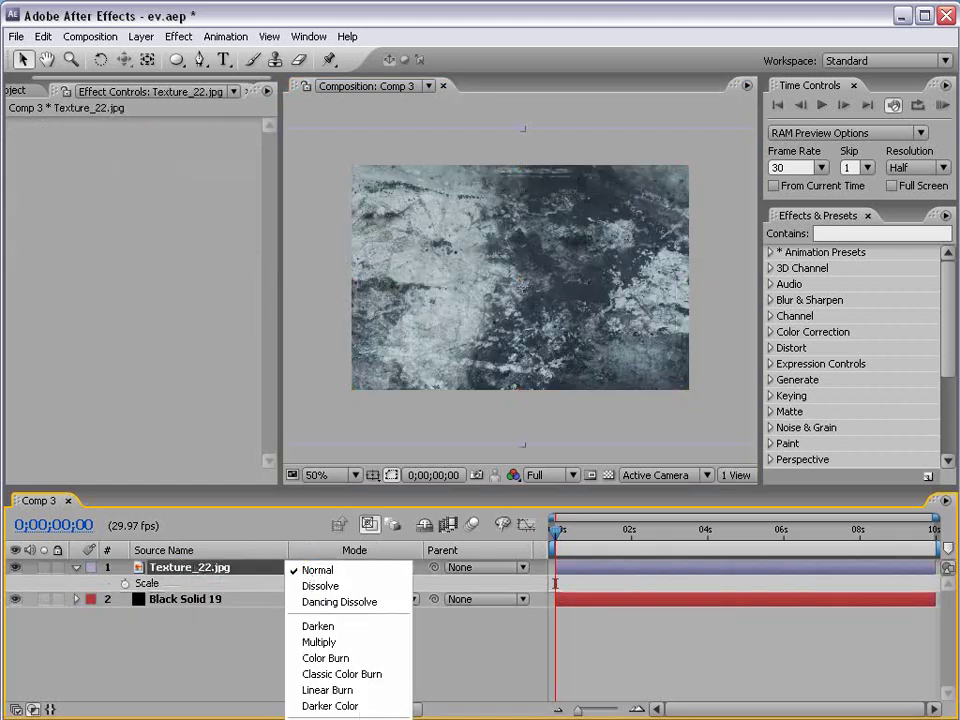
pyautogui.click(325, 719)
pyautogui.click(319, 568)
pyautogui.press('`')
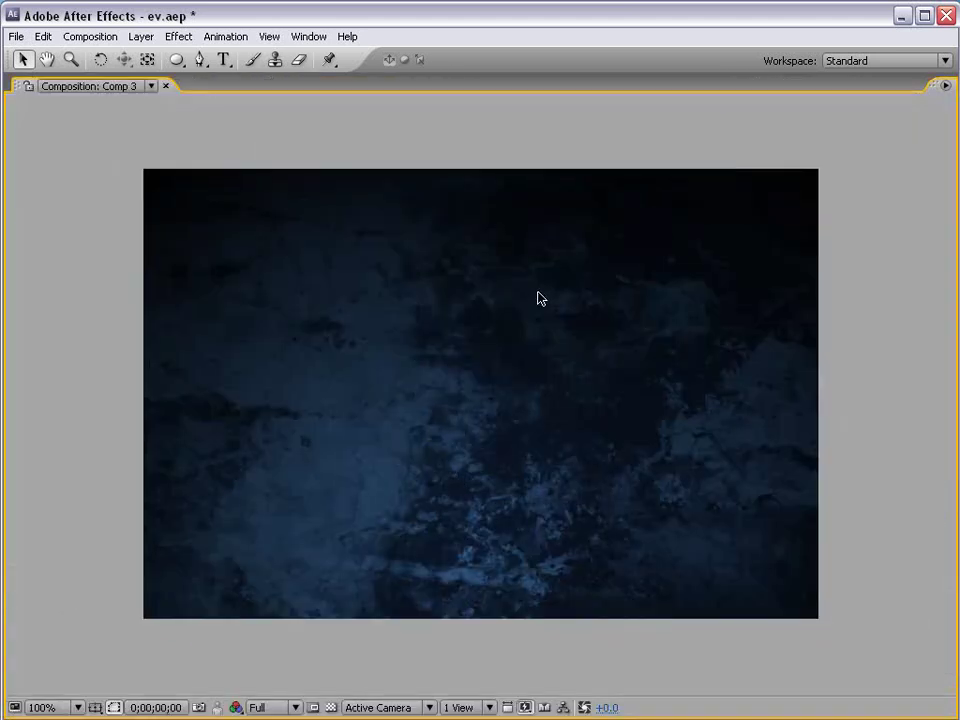
pyautogui.press(',')
pyautogui.press('`')
# Change the Texture_22.jpg layer's blending mode to Soft Light, check the enlarged result, and collapse the layer's properties.
pyautogui.click(300, 567)
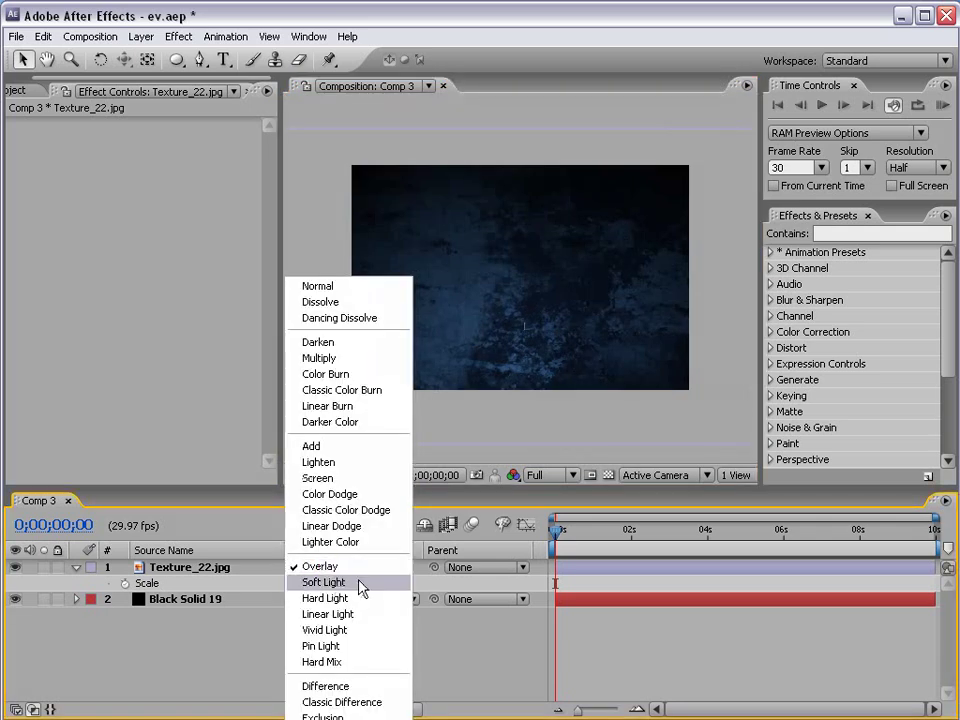
pyautogui.click(358, 583)
pyautogui.press('`')
pyautogui.press('.')
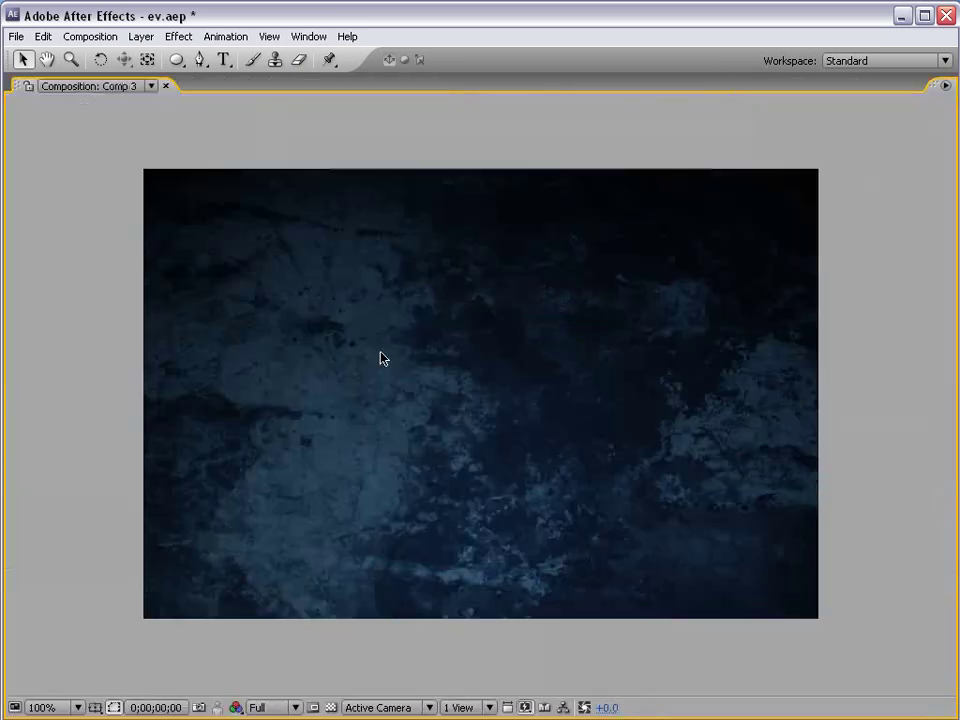
pyautogui.press(',')
pyautogui.press('`')
pyautogui.click(627, 613)
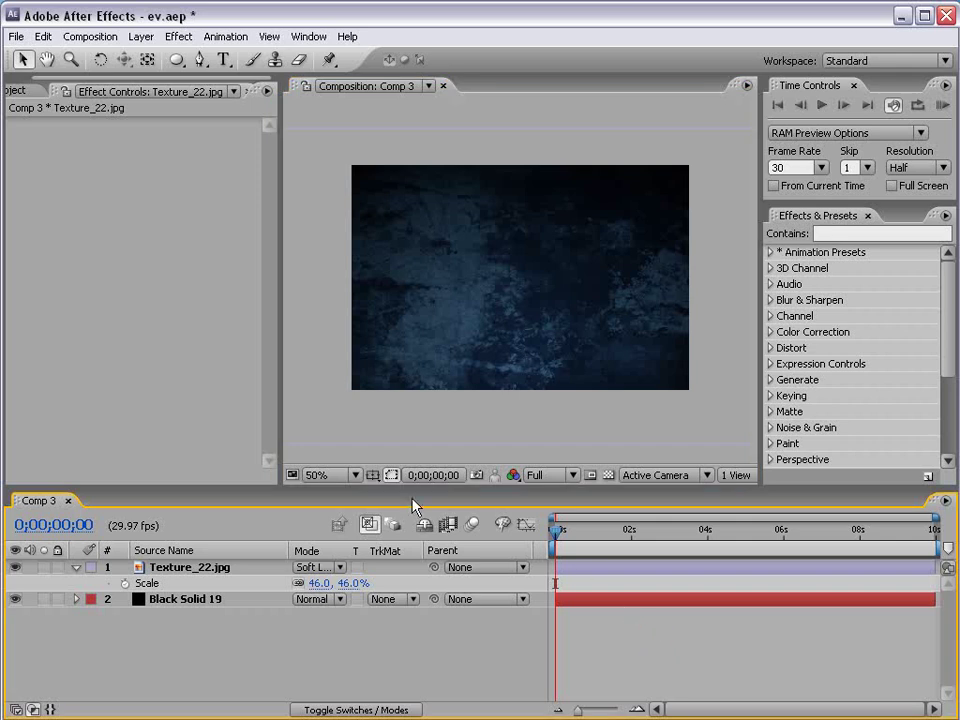
pyautogui.click(77, 568)
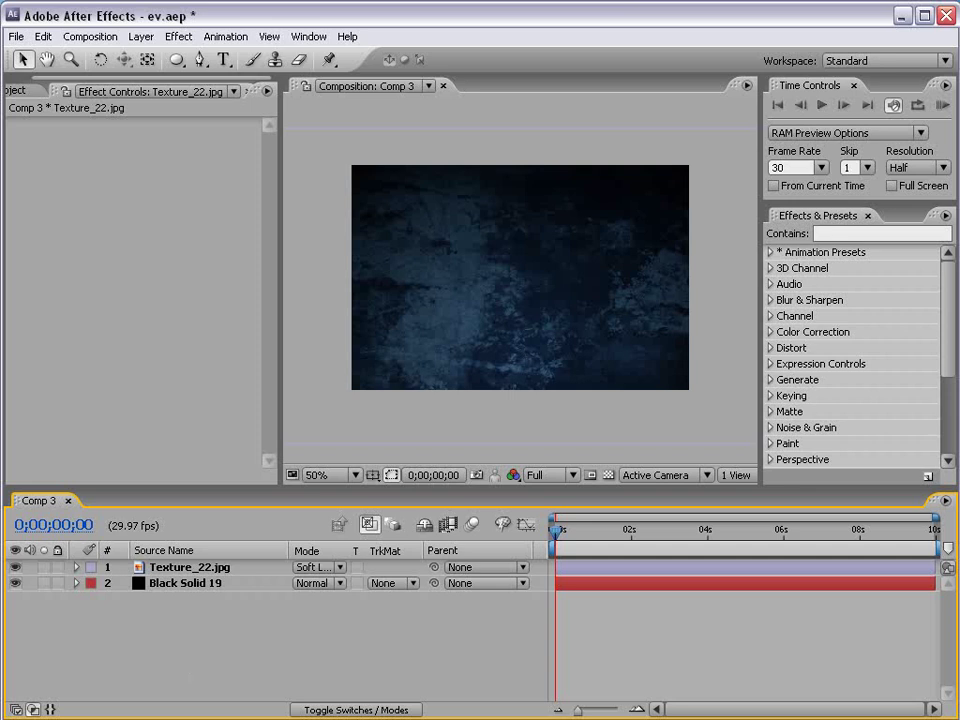
# Switch to Windows Explorer and look through the Preset folder inside Bonus Stuff\Twister Preset, including its English 6.5+ subfolder.
pyautogui.hotkey('alt', 'Tab')
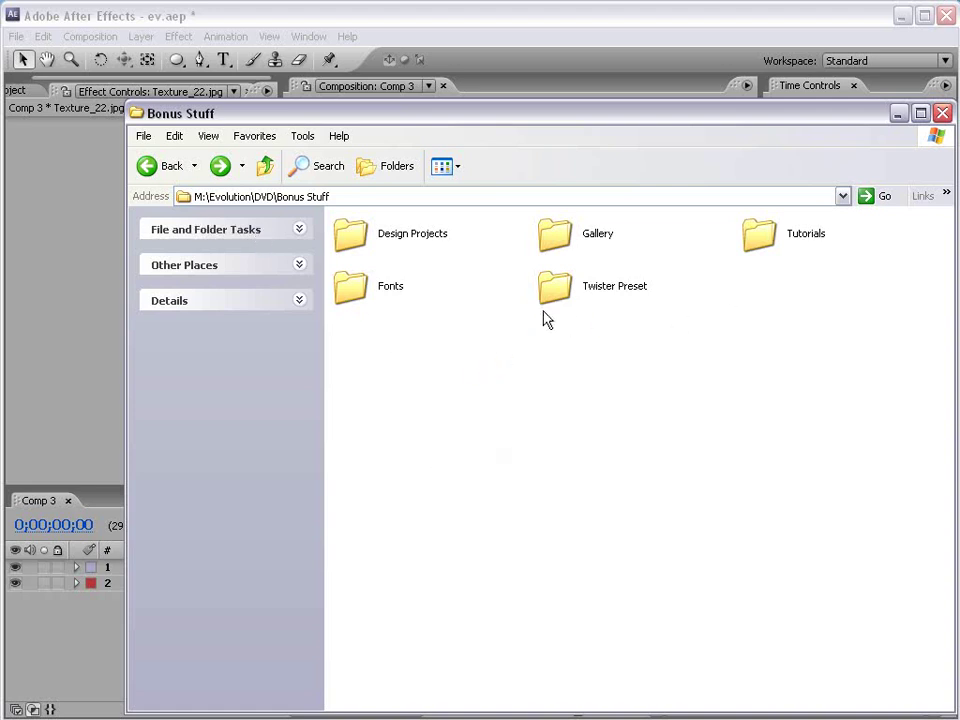
pyautogui.click(583, 288)
pyautogui.doubleClick(583, 288)
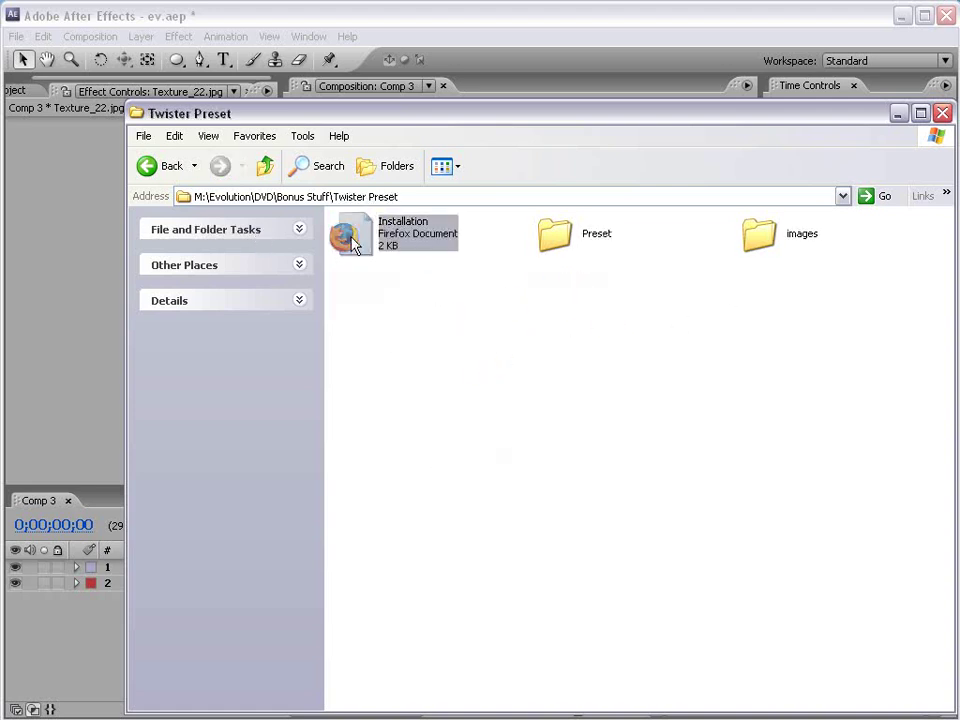
pyautogui.moveTo(591, 118); pyautogui.dragTo(529, 82)
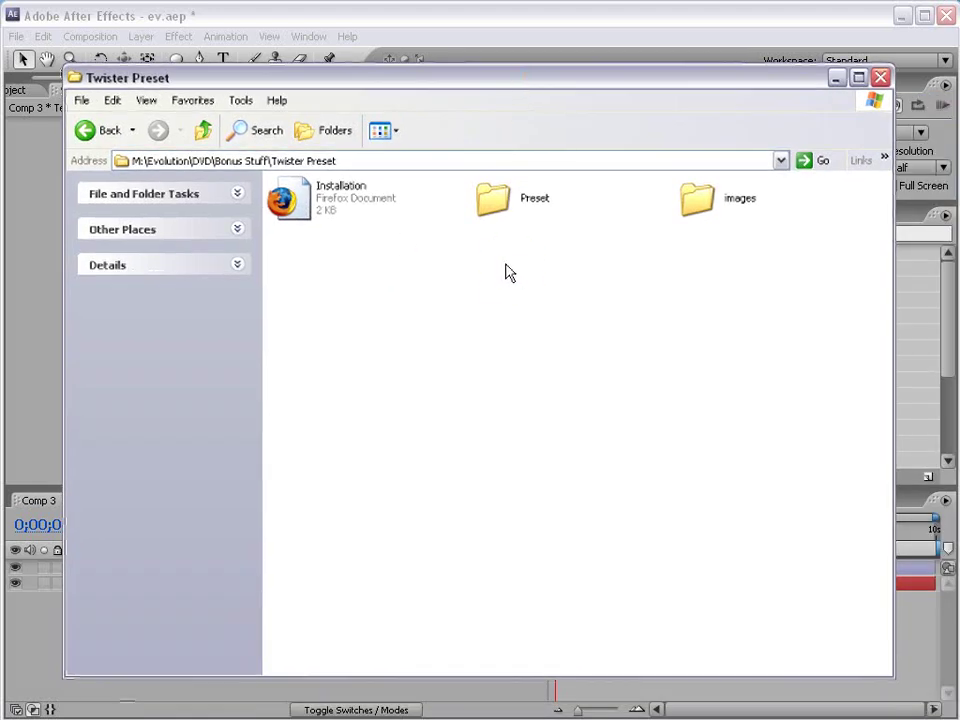
pyautogui.doubleClick(495, 203)
pyautogui.click(313, 204)
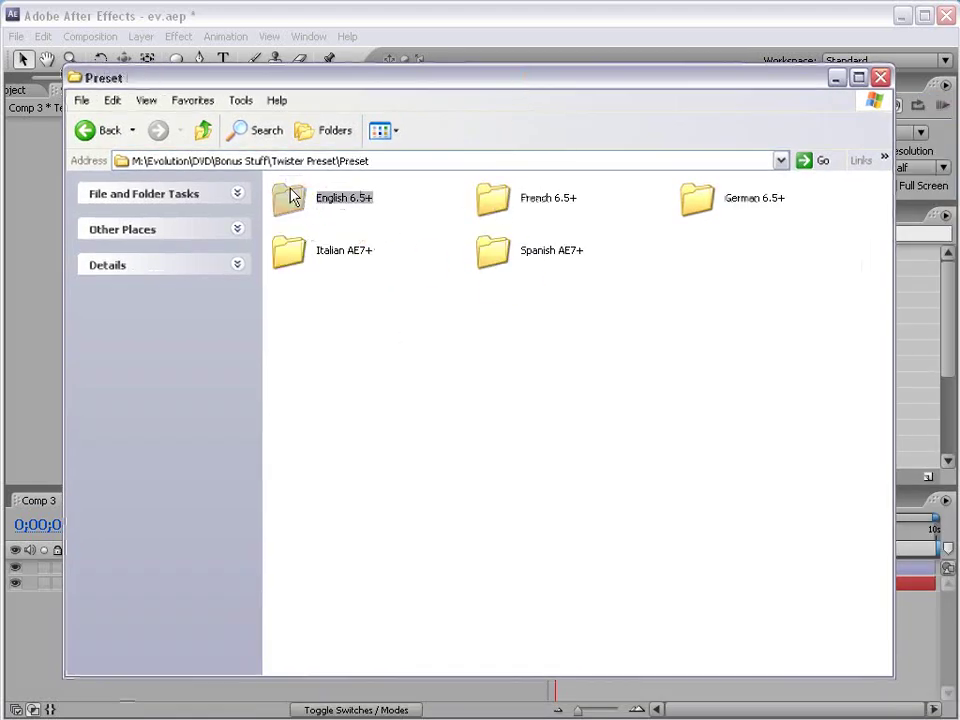
pyautogui.doubleClick(292, 200)
pyautogui.click(297, 205)
pyautogui.click(360, 274)
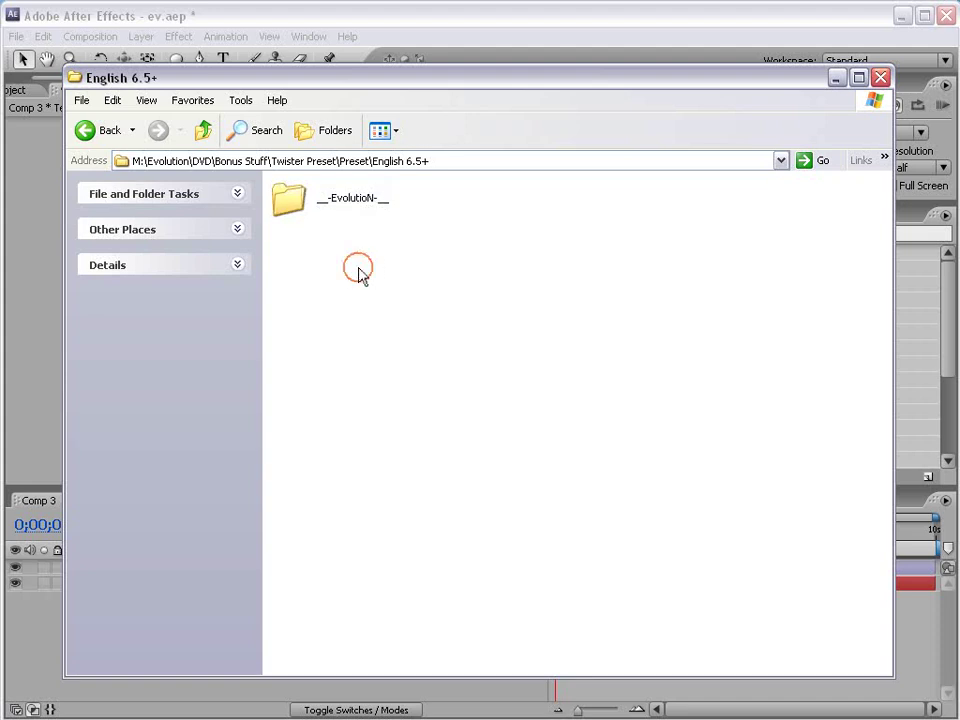
pyautogui.press('BackSpace')
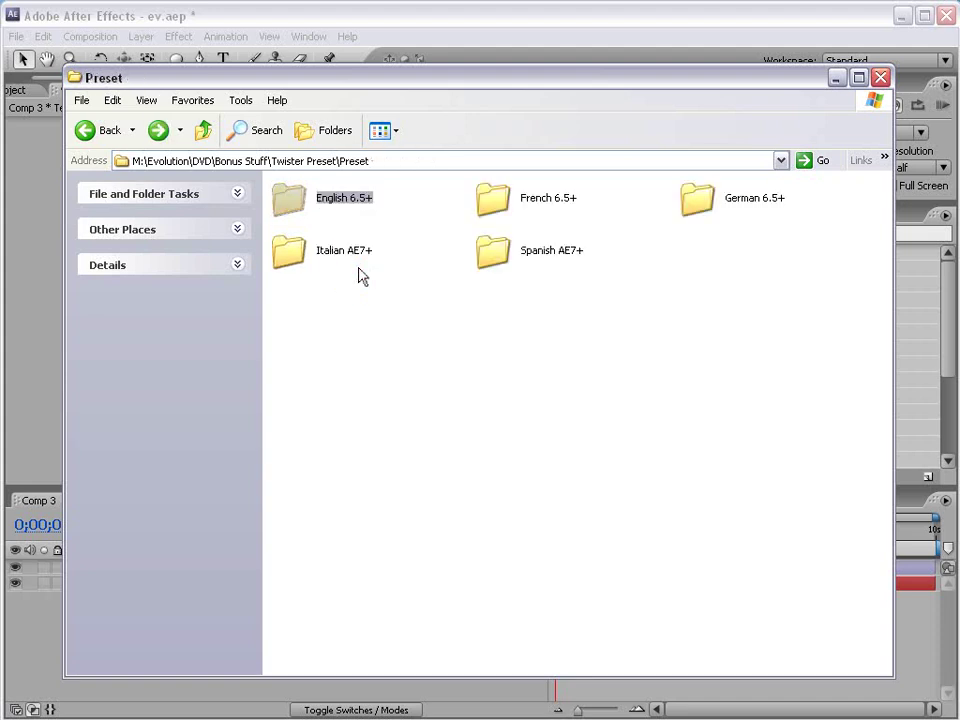
pyautogui.click(362, 277)
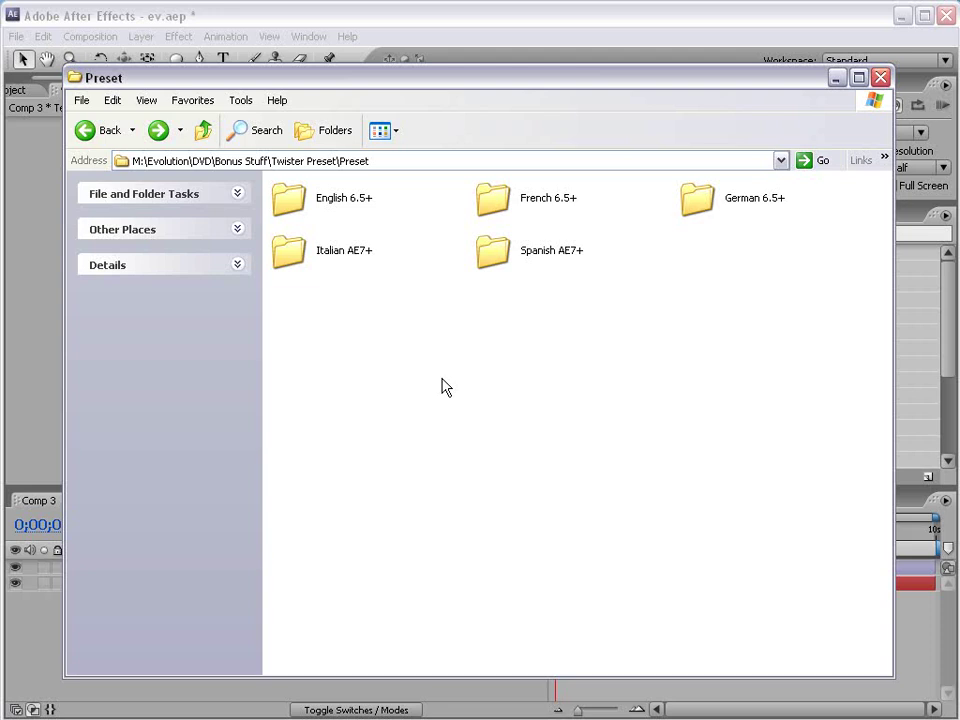
# Return to After Effects, open the Flourishes footage folder in place of Textures, and add Flourish_08.mov to Comp 3.
pyautogui.click(414, 21)
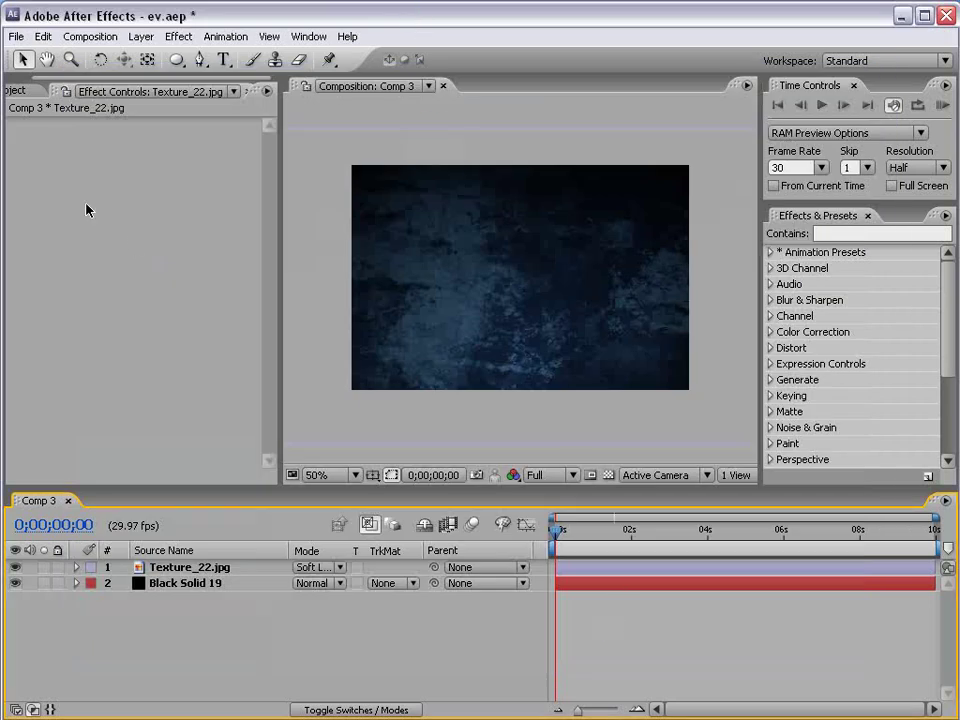
pyautogui.click(14, 90)
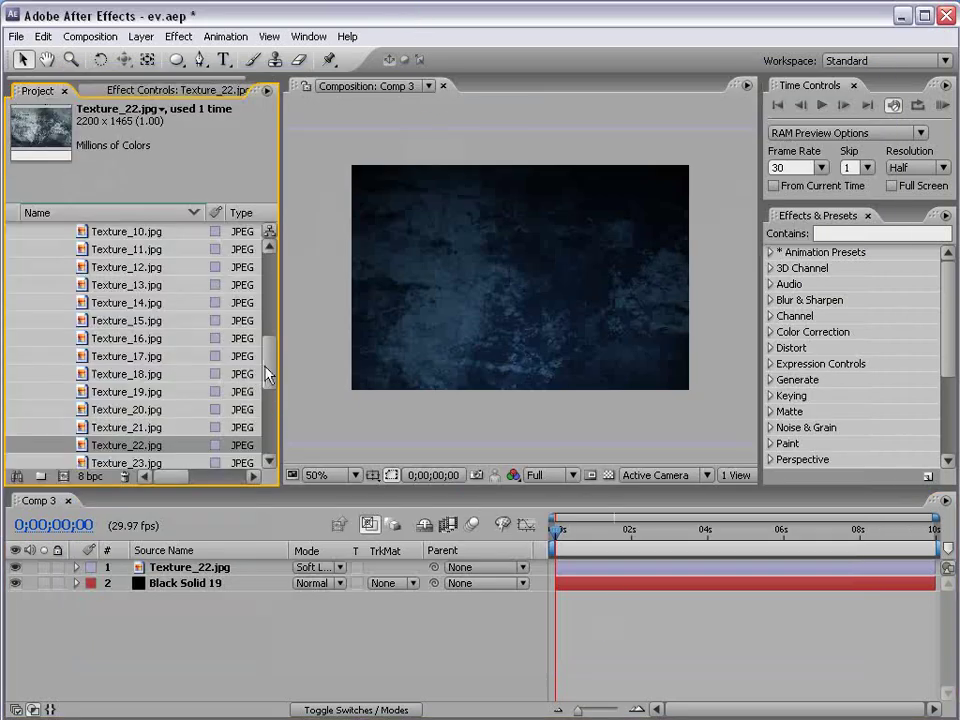
pyautogui.moveTo(268, 374); pyautogui.dragTo(268, 288)
pyautogui.click(31, 374)
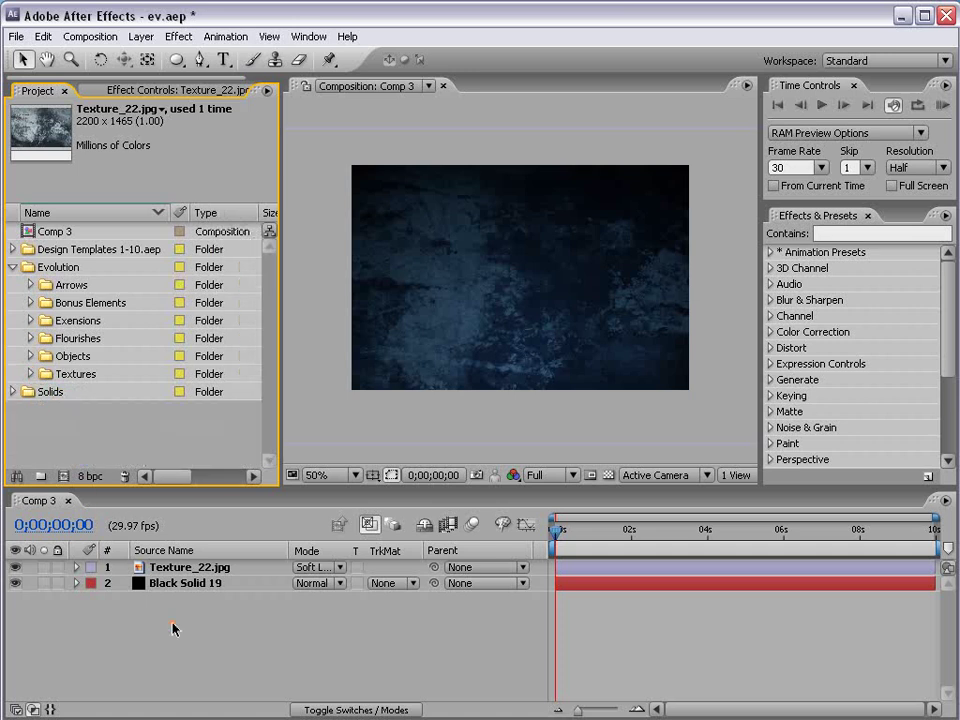
pyautogui.click(31, 338)
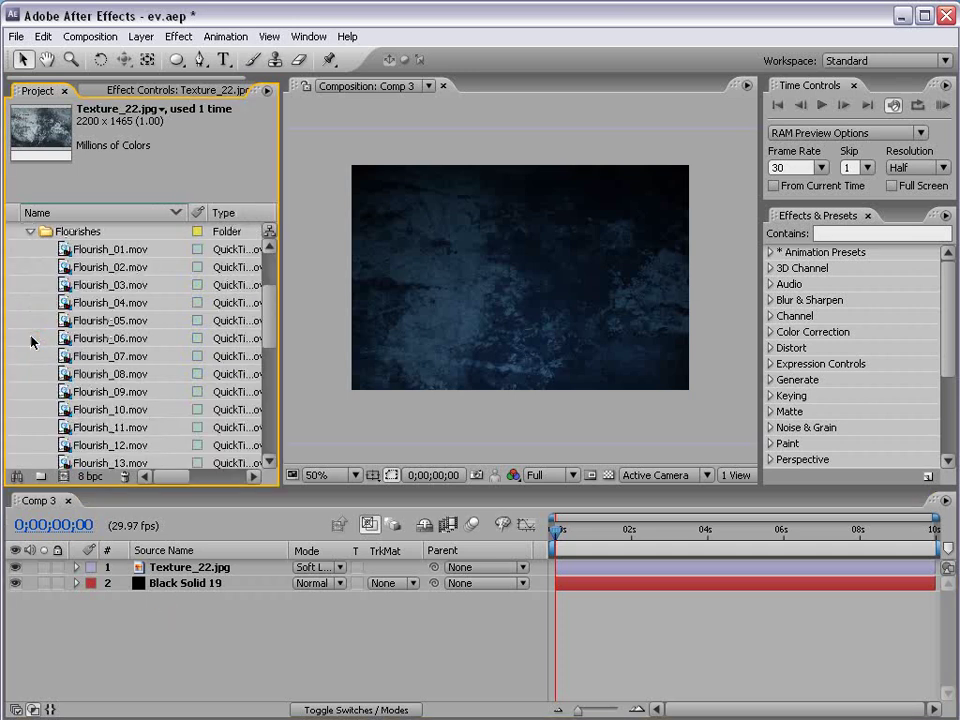
pyautogui.click(100, 376)
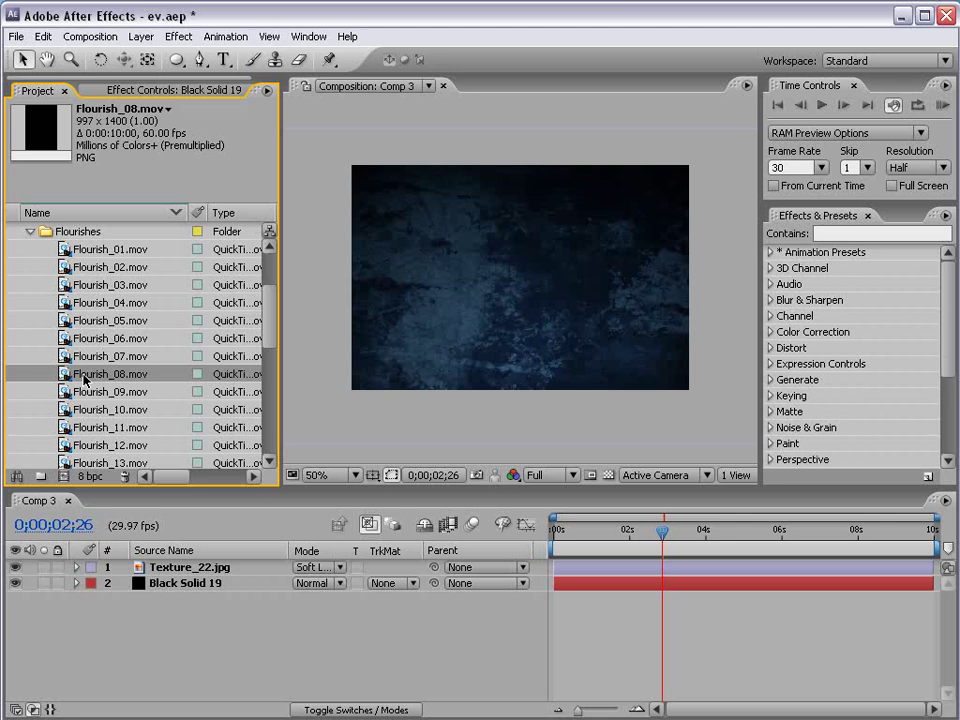
pyautogui.moveTo(85, 380); pyautogui.dragTo(529, 294)
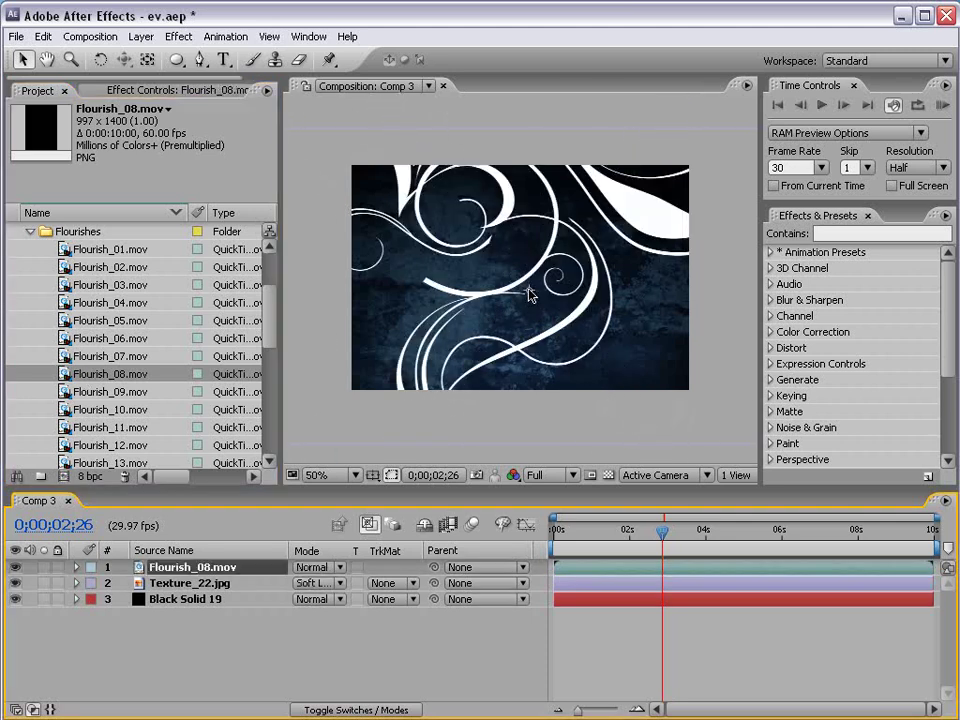
# Scale the Flourish_08.mov layer to 32% and scrub through its growth to 0;00;04;04.
pyautogui.press('s')
pyautogui.moveTo(343, 583); pyautogui.dragTo(296, 583)
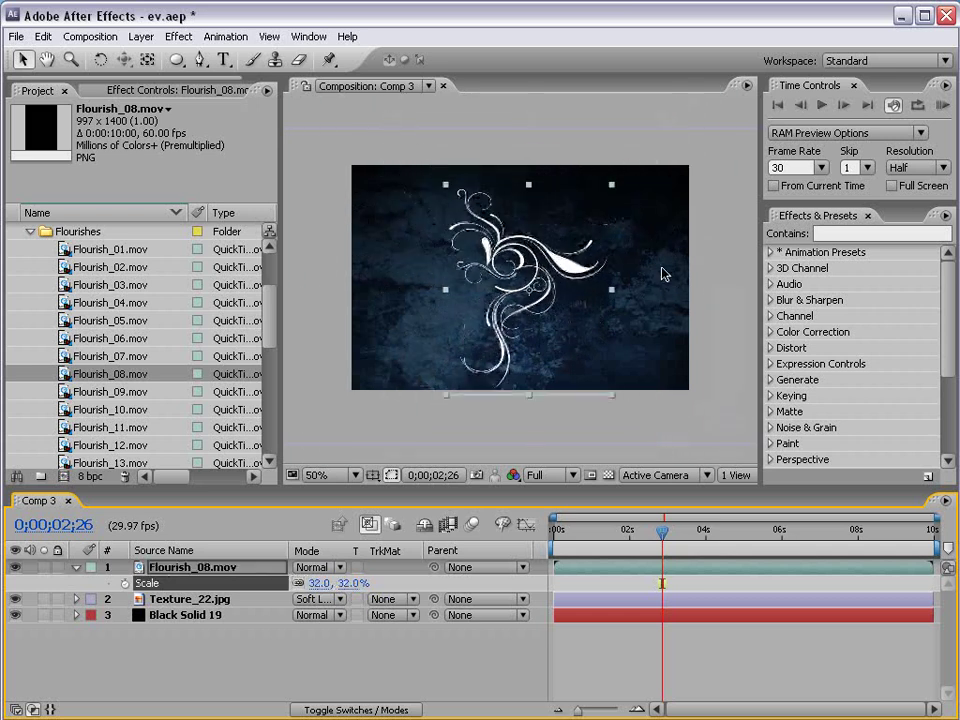
pyautogui.click(562, 344)
pyautogui.click(677, 660)
pyautogui.moveTo(557, 527); pyautogui.dragTo(709, 555)
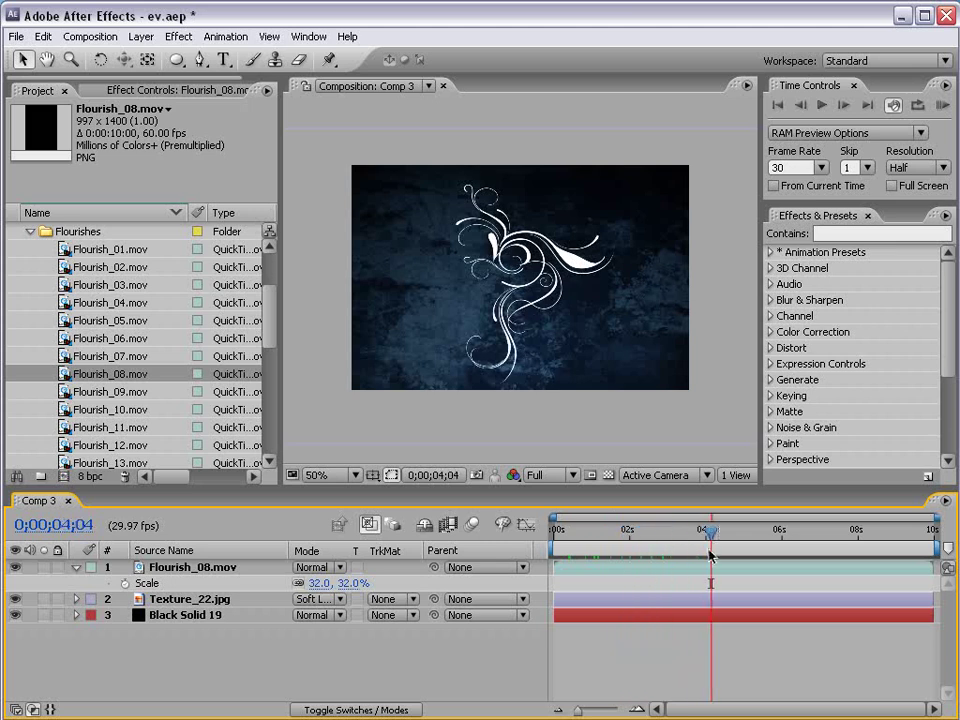
# Duplicate the Flourish_08.mov layer and mirror the copy by setting its horizontal scale to -32%.
pyautogui.click(601, 564)
pyautogui.hotkey('ctrl', 'd')
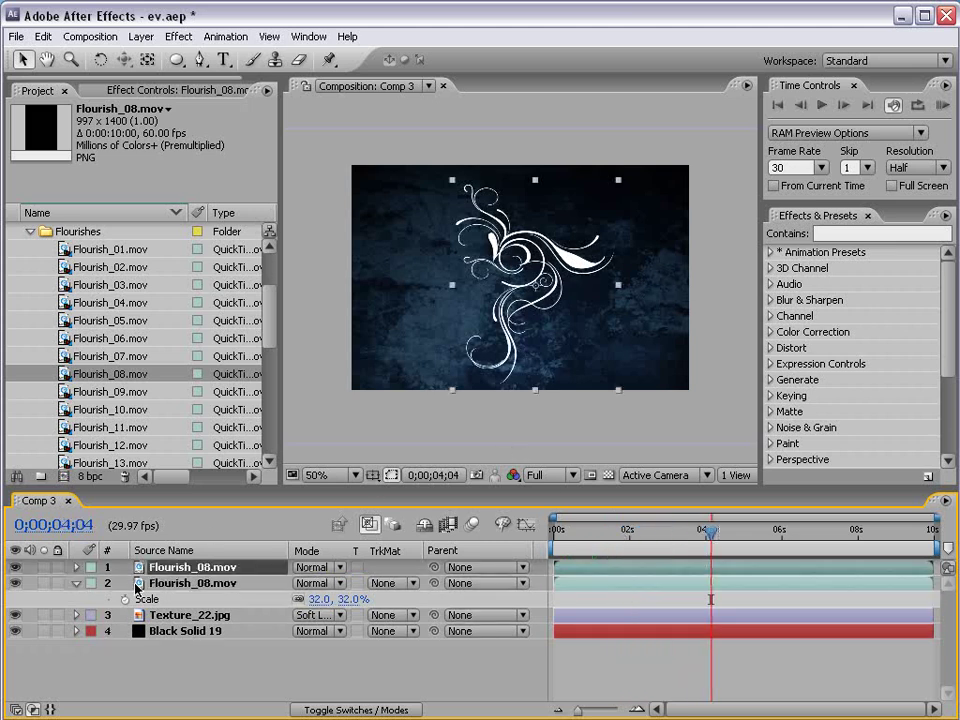
pyautogui.press('s')
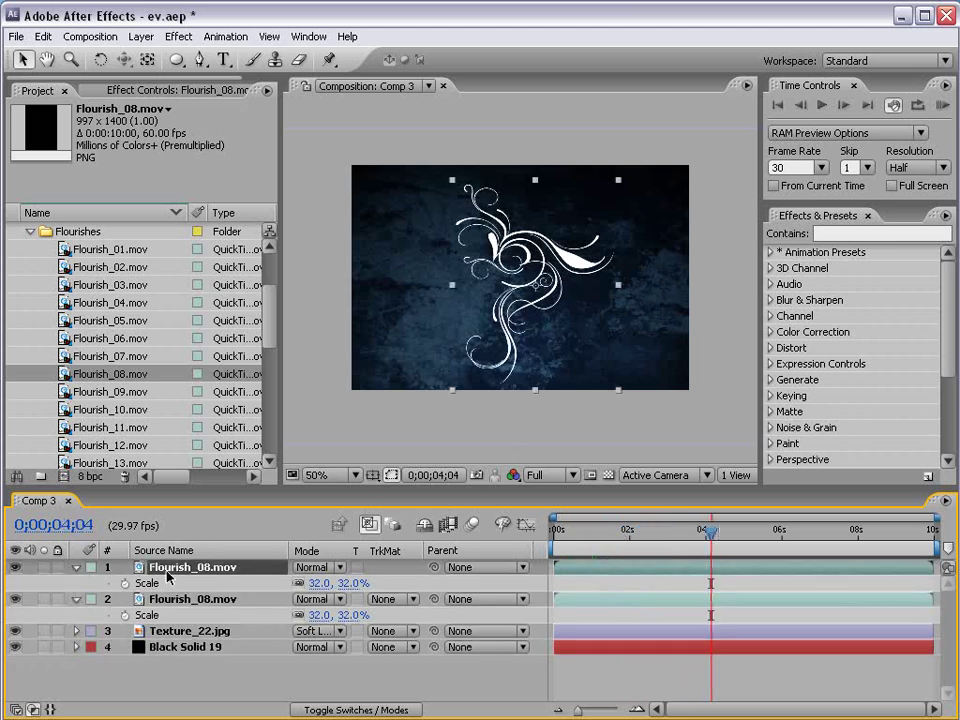
pyautogui.click(318, 583)
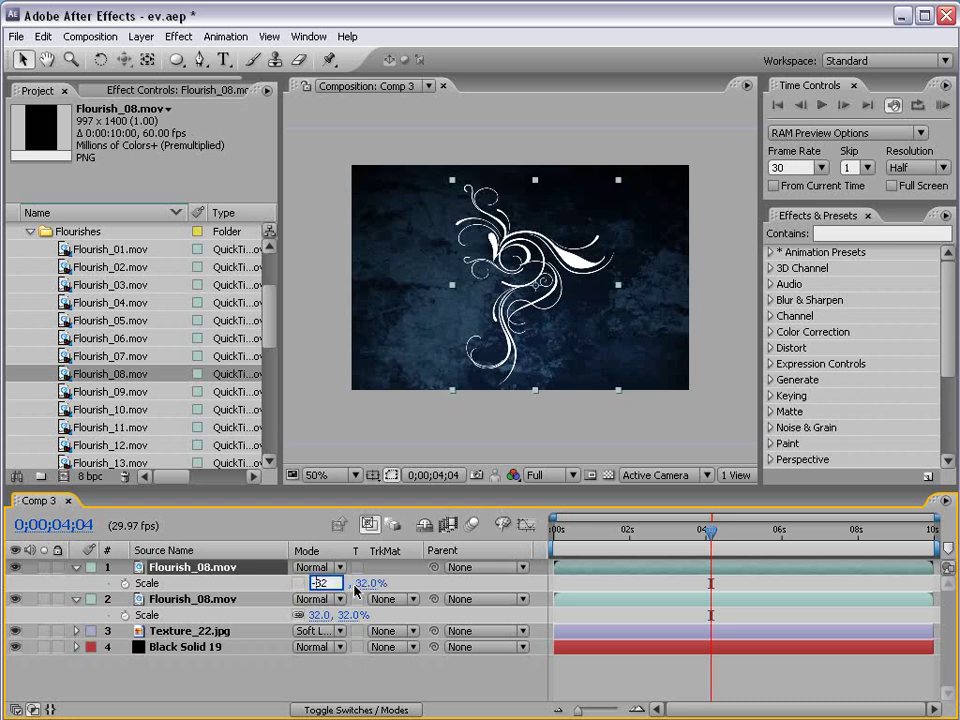
pyautogui.write('-32')
pyautogui.press('Return')
# Try the mirrored flourish copy in different positions against the original, view the design enlarged, and delete the copy.
pyautogui.click(492, 317)
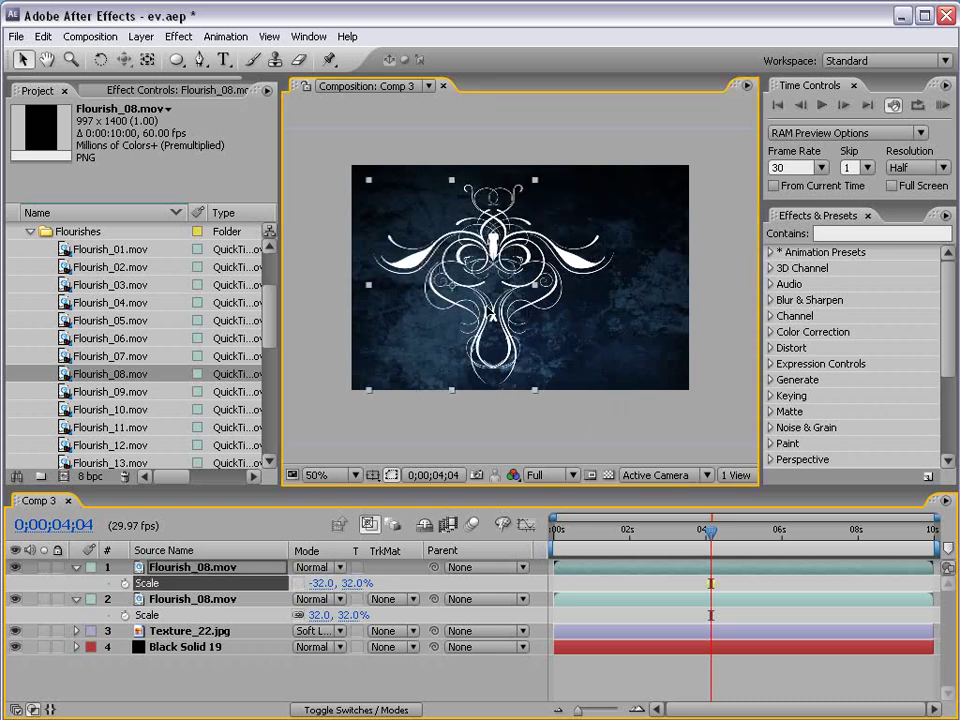
pyautogui.moveTo(490, 313)
pyautogui.mouseDown()
pyautogui.moveTo(467, 313)
pyautogui.moveTo(486, 313)
pyautogui.mouseUp()
pyautogui.press('`')
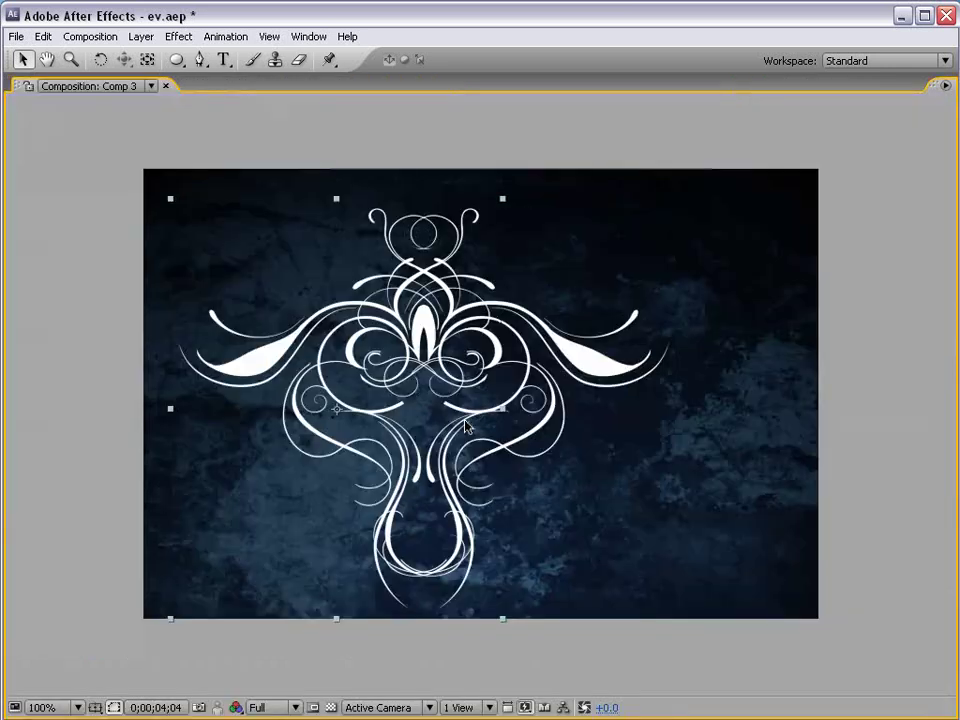
pyautogui.press('`')
pyautogui.moveTo(491, 306); pyautogui.dragTo(600, 338)
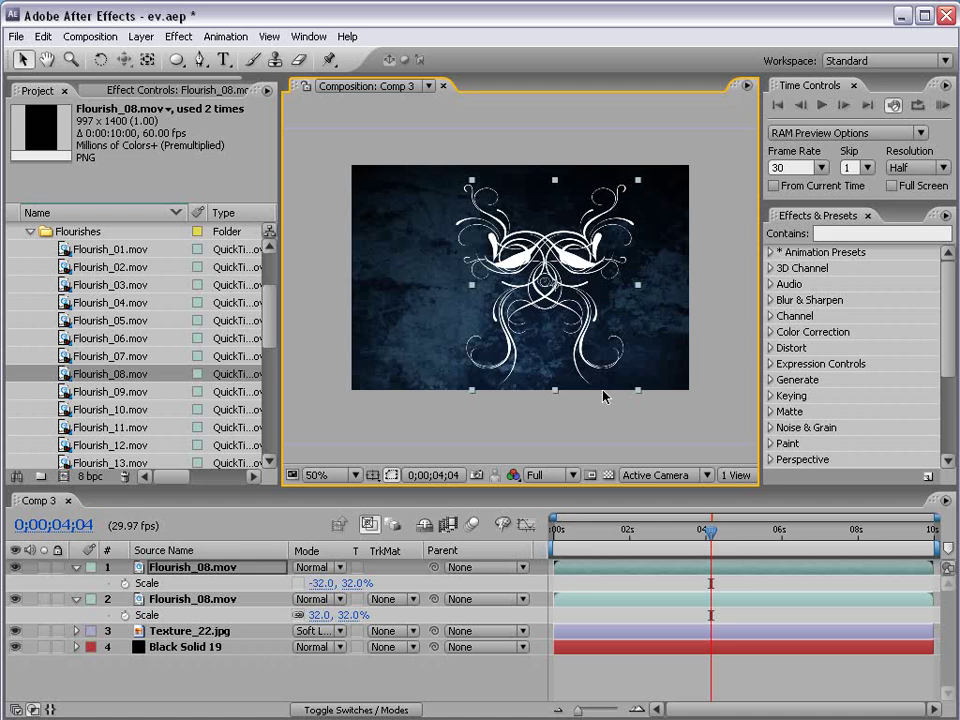
pyautogui.press('Delete')
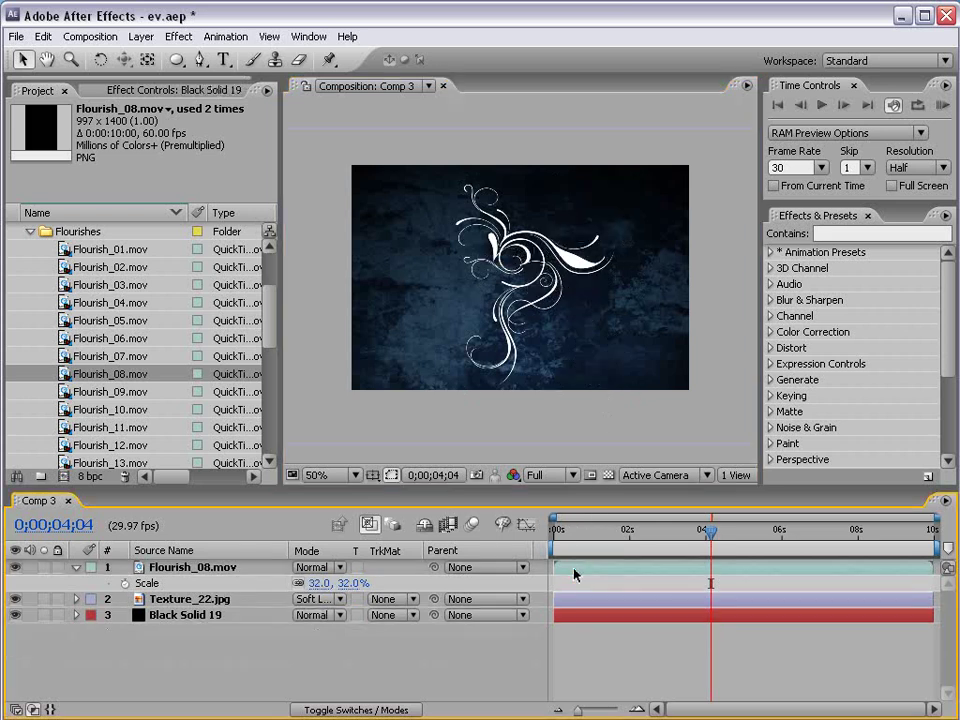
# Expand the __-EvolutioN-__ folder of the animation presets and widen the list so the full preset names are readable.
pyautogui.click(770, 253)
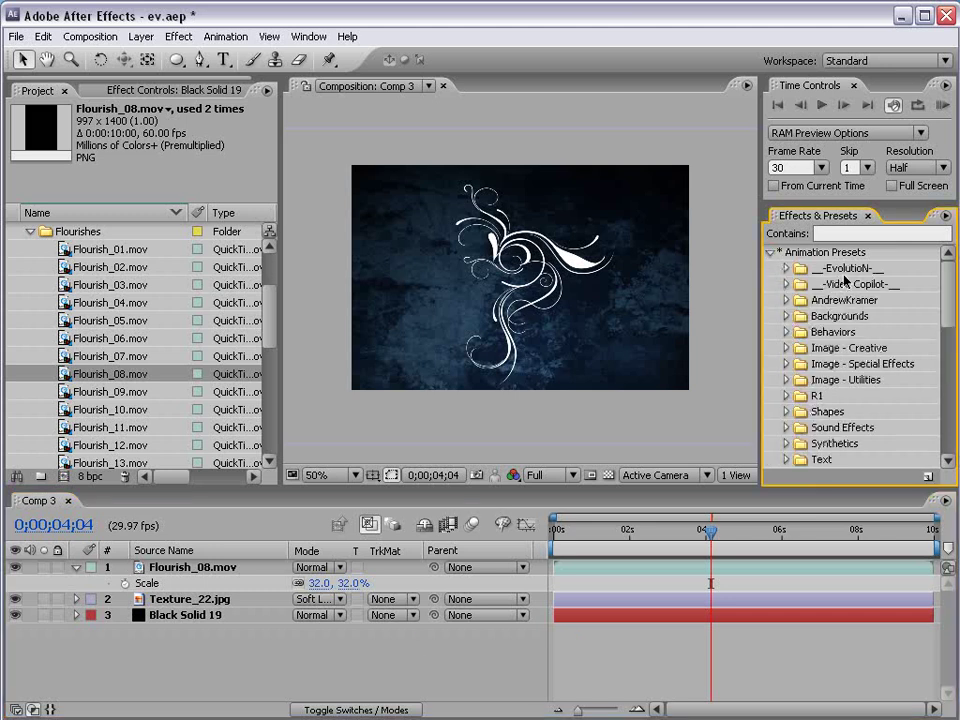
pyautogui.click(786, 268)
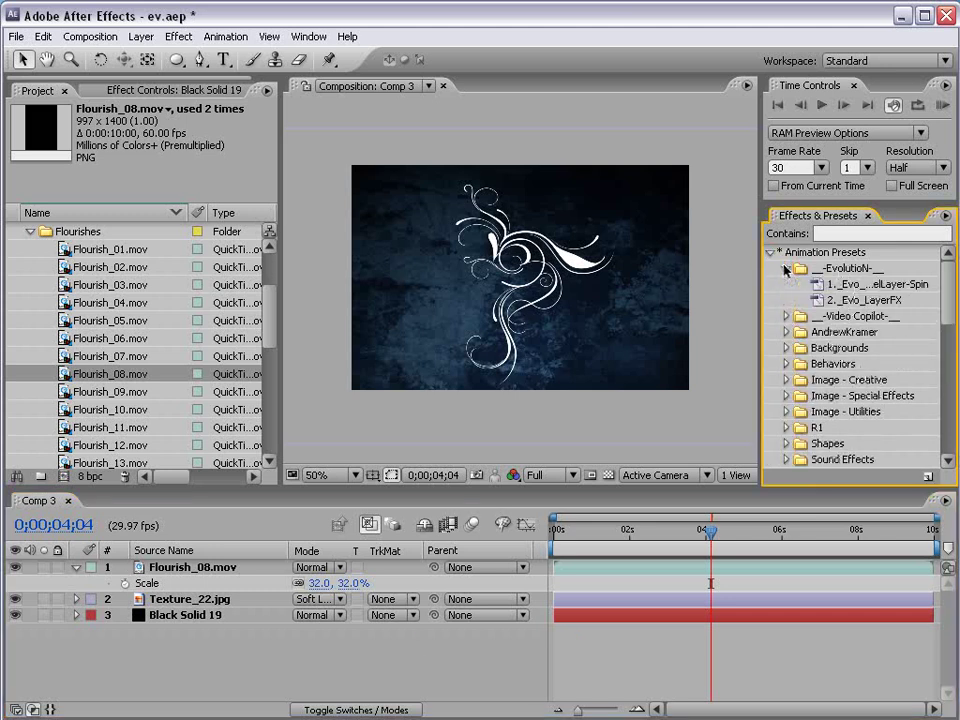
pyautogui.click(857, 290)
pyautogui.click(855, 299)
pyautogui.moveTo(765, 317); pyautogui.dragTo(714, 310)
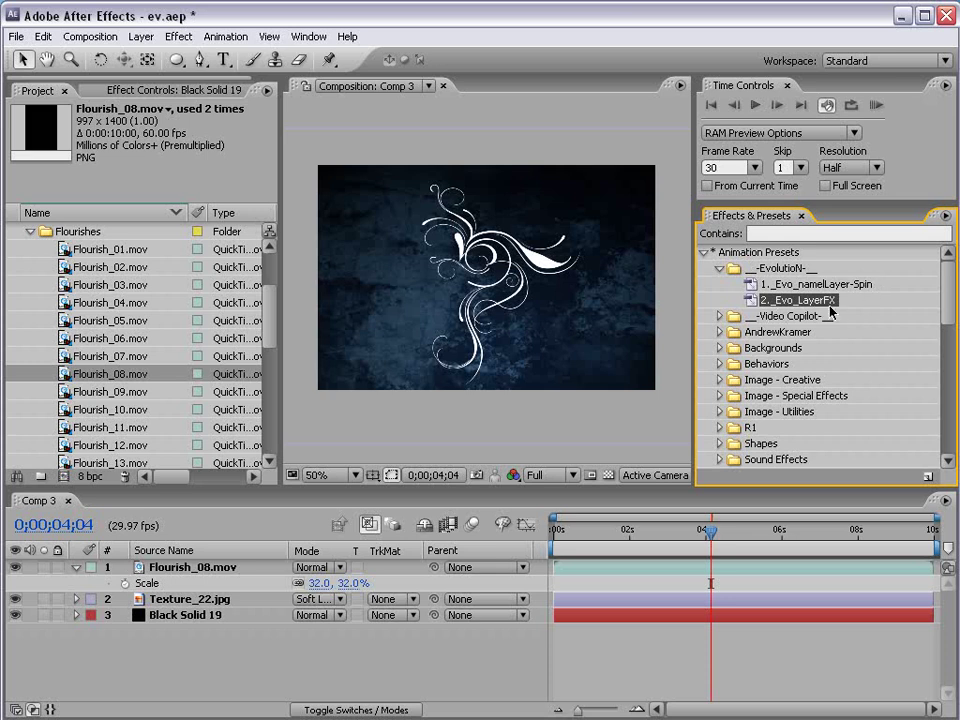
pyautogui.click(737, 655)
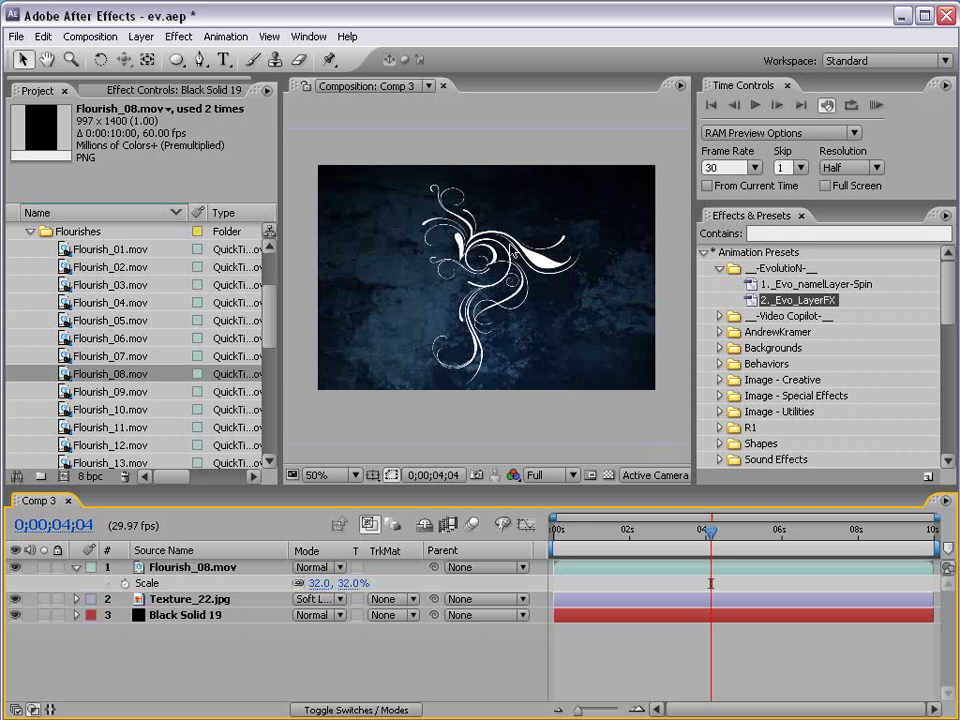
# Add a null object to the composition and parent the Flourish_08.mov layer to it.
pyautogui.click(141, 38)
pyautogui.moveTo(124, 56)
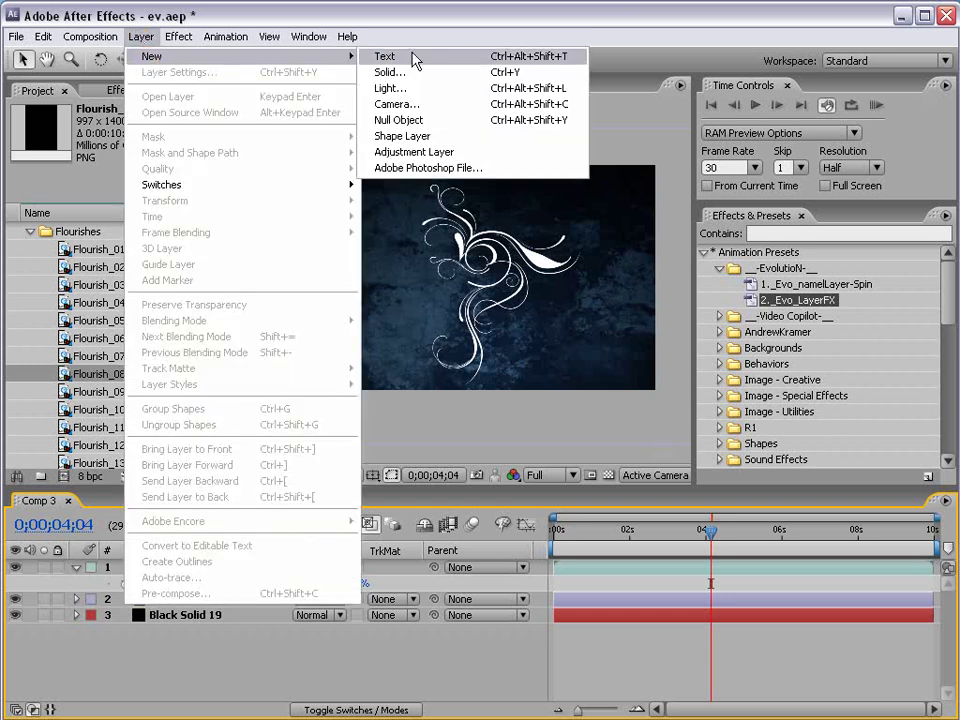
pyautogui.click(398, 120)
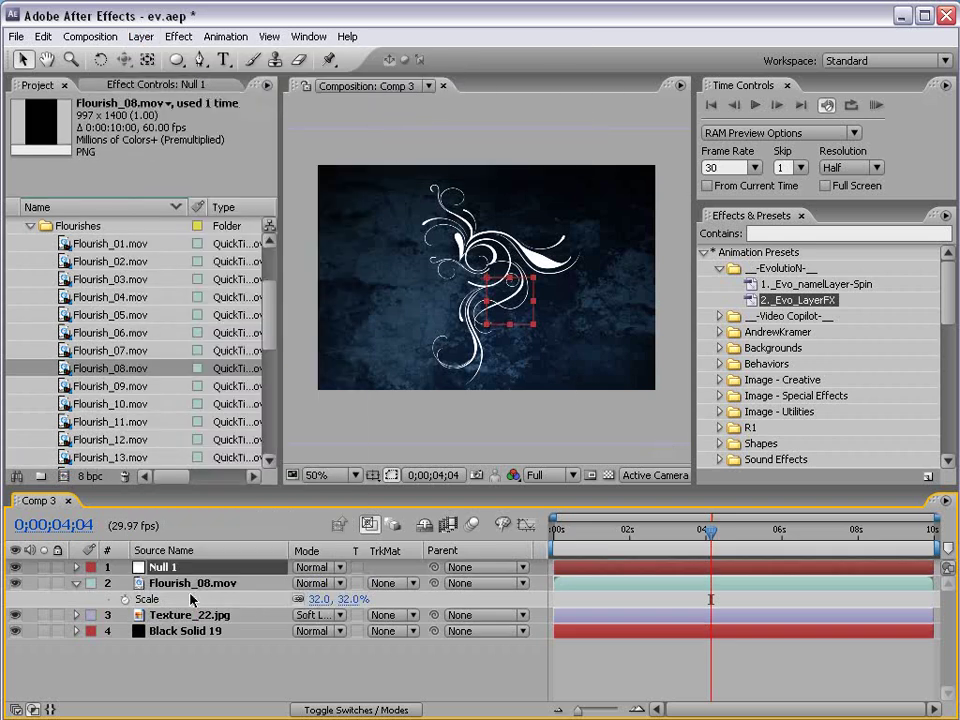
pyautogui.click(500, 305)
pyautogui.moveTo(500, 305)
pyautogui.mouseDown()
pyautogui.moveTo(503, 291)
pyautogui.moveTo(494, 325)
pyautogui.moveTo(504, 304)
pyautogui.mouseUp()
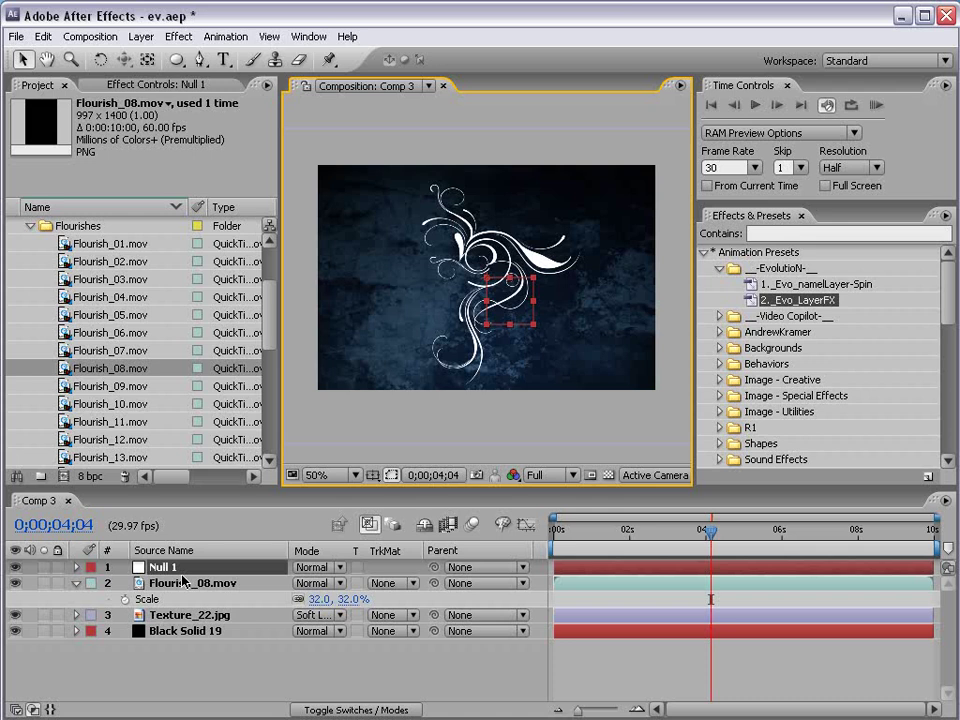
pyautogui.moveTo(434, 584); pyautogui.dragTo(178, 568)
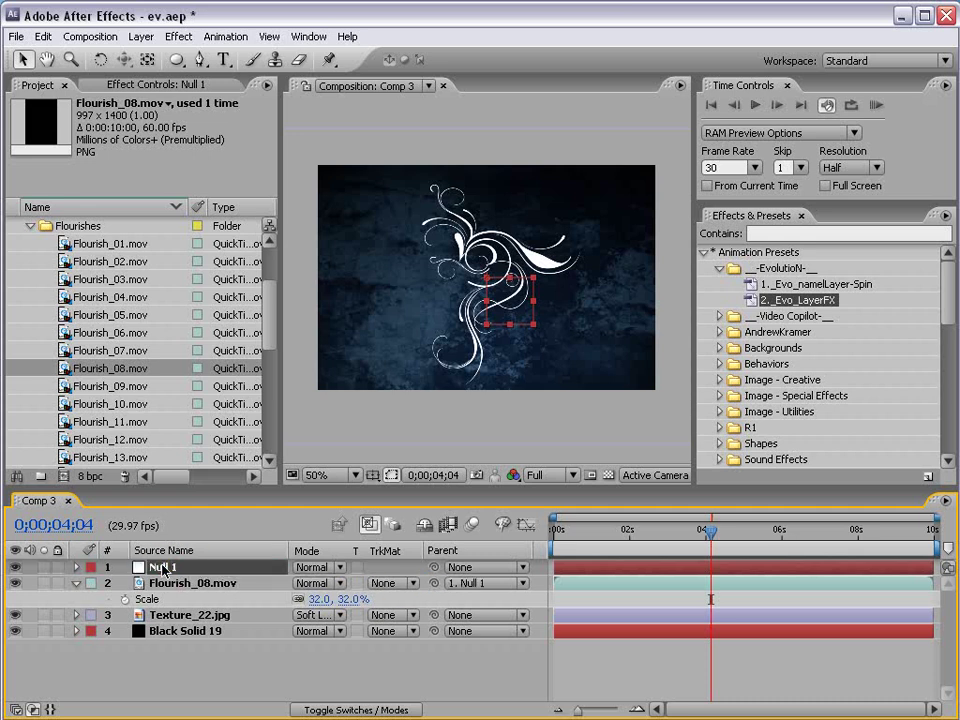
# Rename the null layer Spin and apply the 1._Evo_namelLayer-Spin preset to it.
pyautogui.press('Return')
pyautogui.write('S')
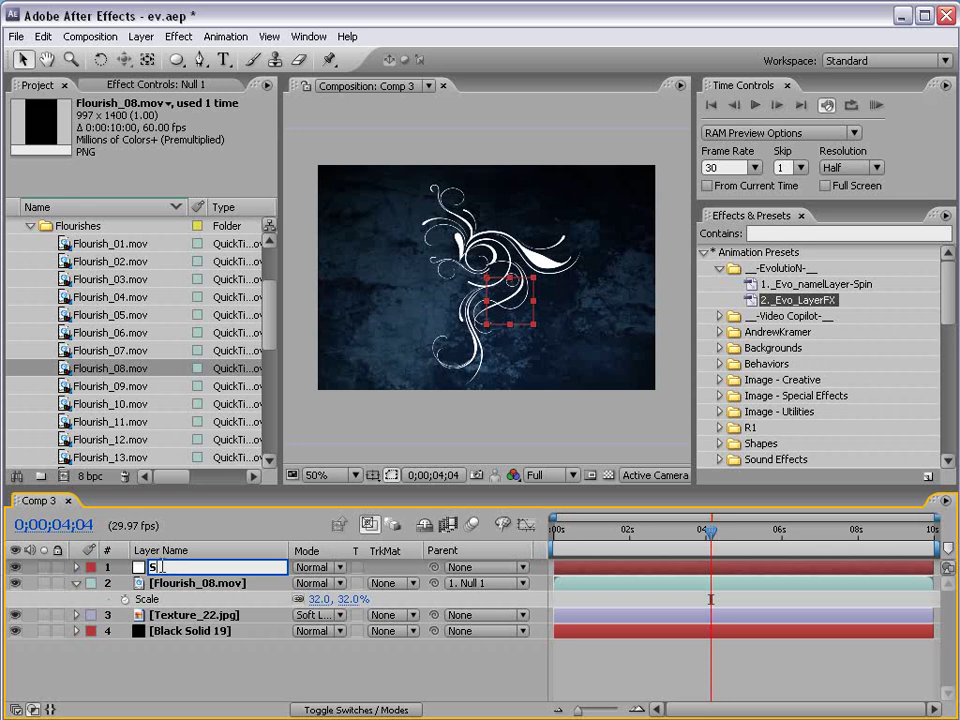
pyautogui.write('pin')
pyautogui.press('Return')
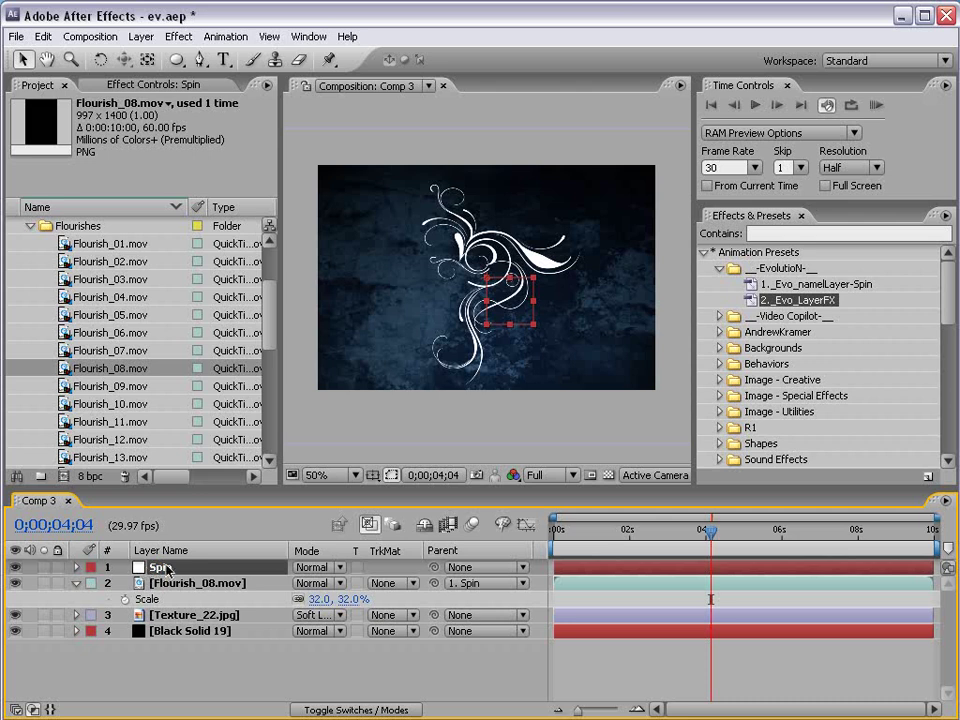
pyautogui.click(797, 286)
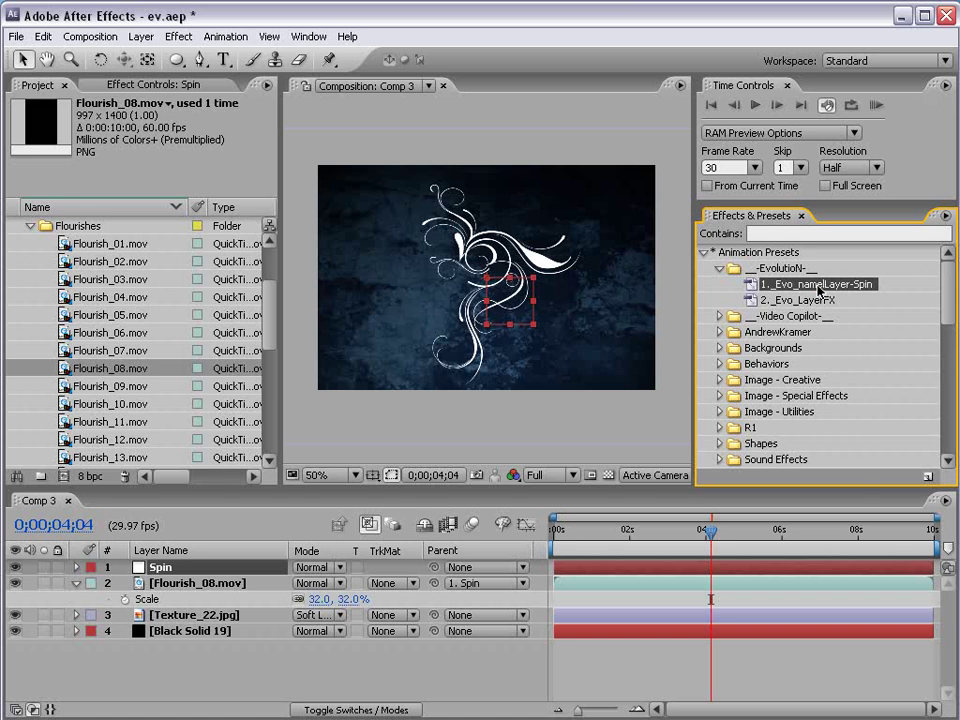
pyautogui.moveTo(816, 290); pyautogui.dragTo(165, 570)
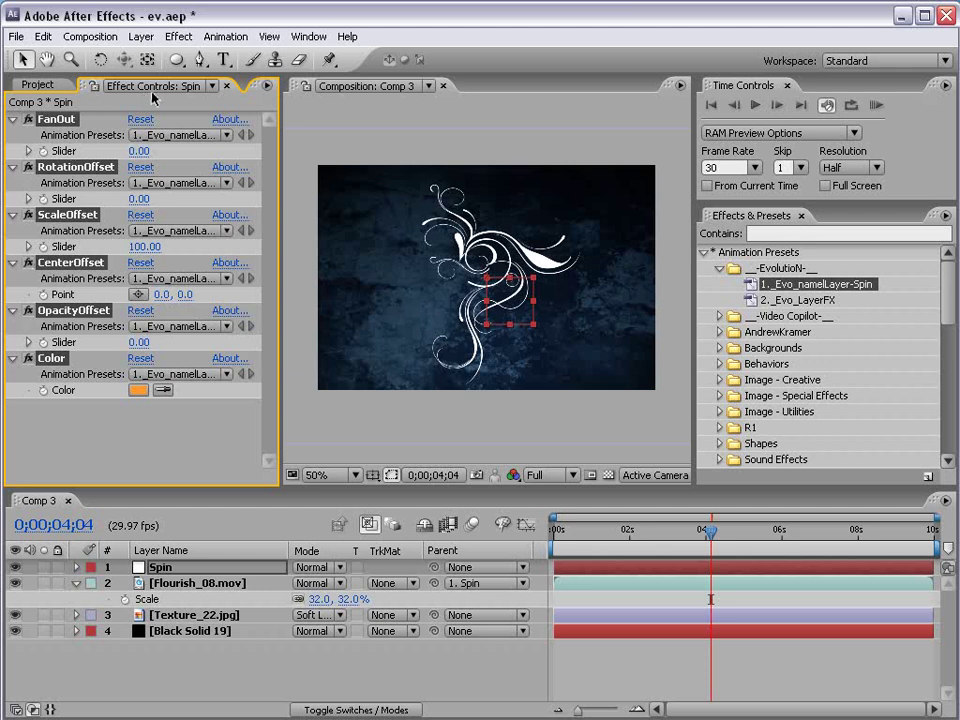
pyautogui.click(634, 669)
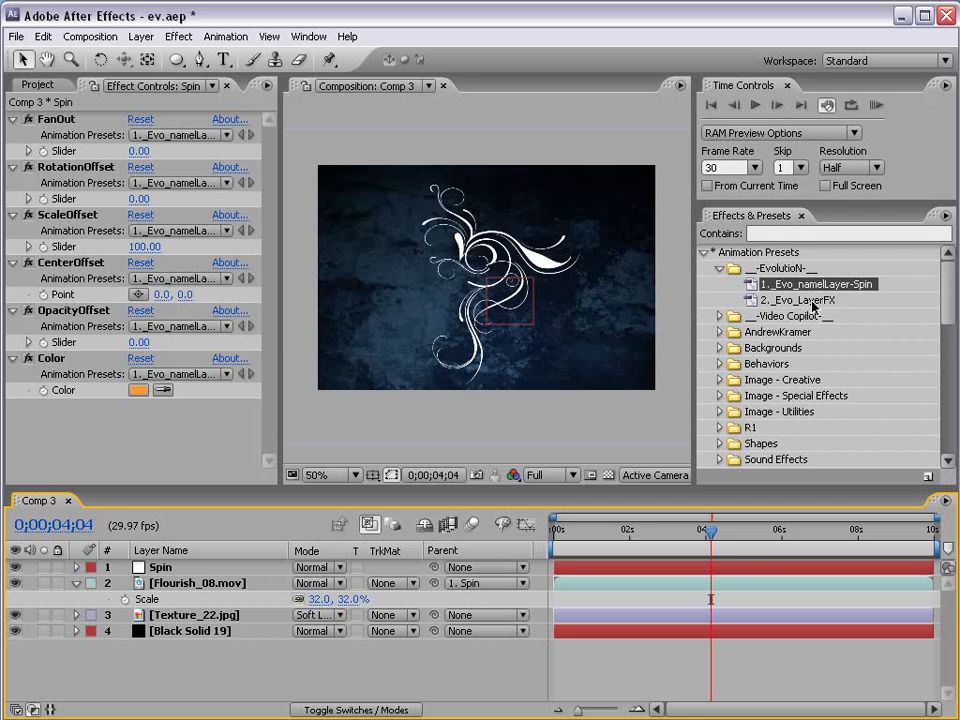
# Apply the 2._Evo_LayerFX preset to the Flourish_08.mov layer and move that layer above the Spin null.
pyautogui.moveTo(800, 300); pyautogui.dragTo(617, 583)
pyautogui.click(575, 676)
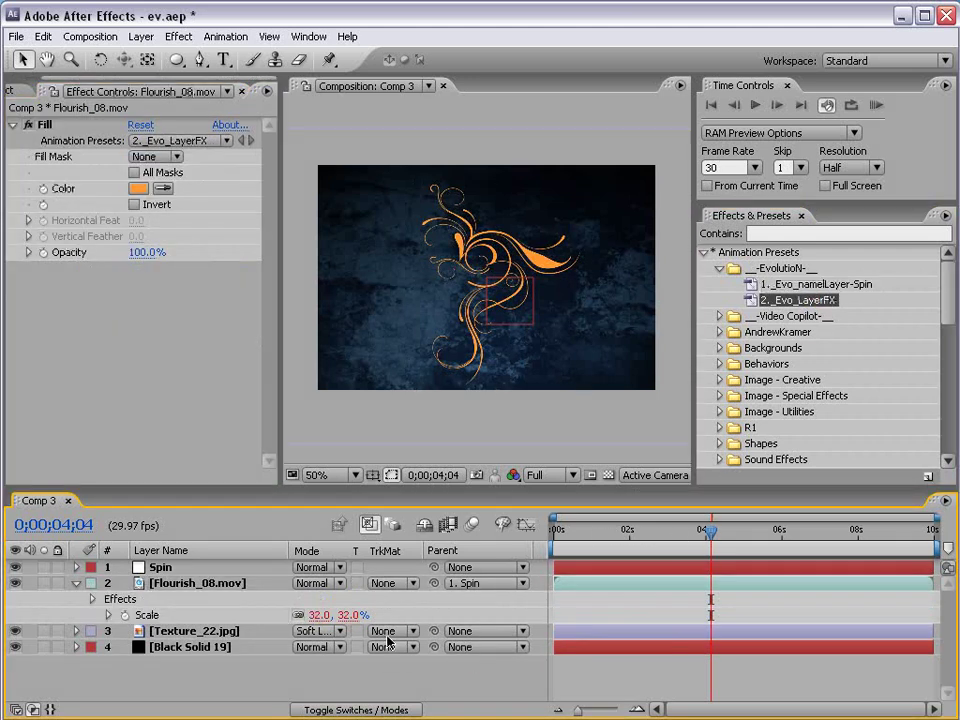
pyautogui.moveTo(162, 582); pyautogui.dragTo(171, 561)
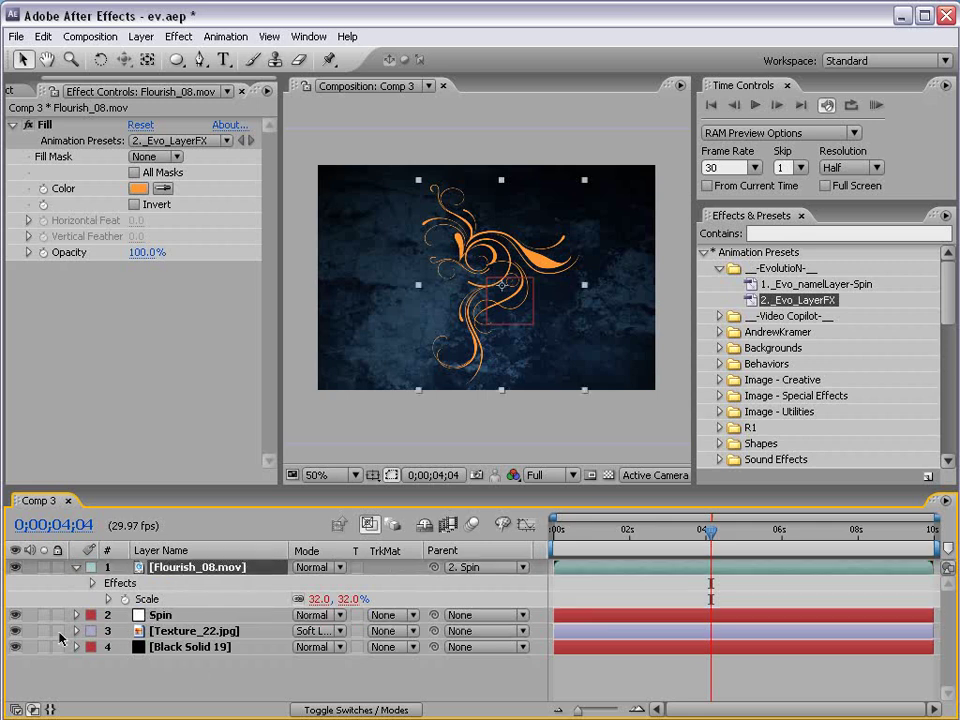
# Lock the Texture_22.jpg and Black Solid 19 layers and check the composition enlarged.
pyautogui.moveTo(58, 631); pyautogui.dragTo(58, 647)
pyautogui.press('`')
pyautogui.press('`')
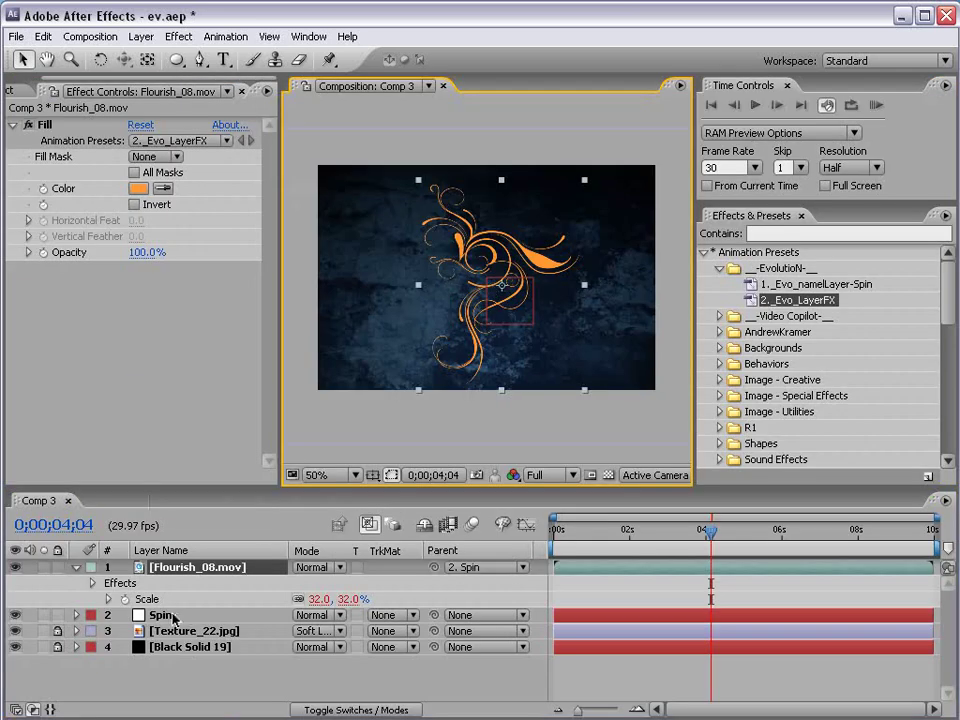
# Change the Color control on the Spin null to light blue, 33CDFF.
pyautogui.click(173, 617)
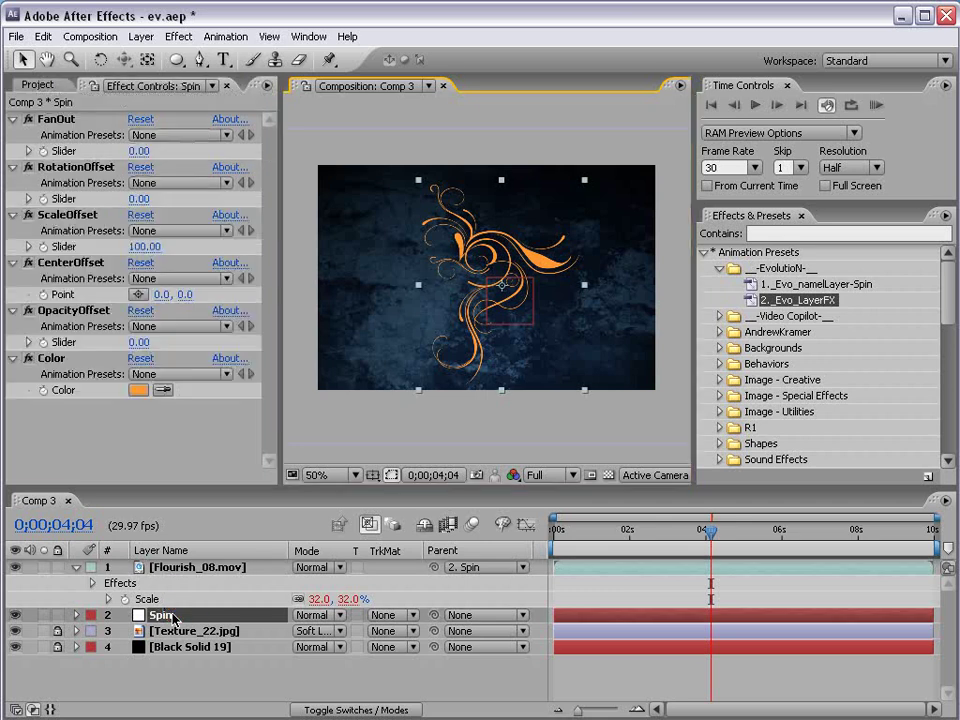
pyautogui.click(145, 389)
pyautogui.click(594, 547)
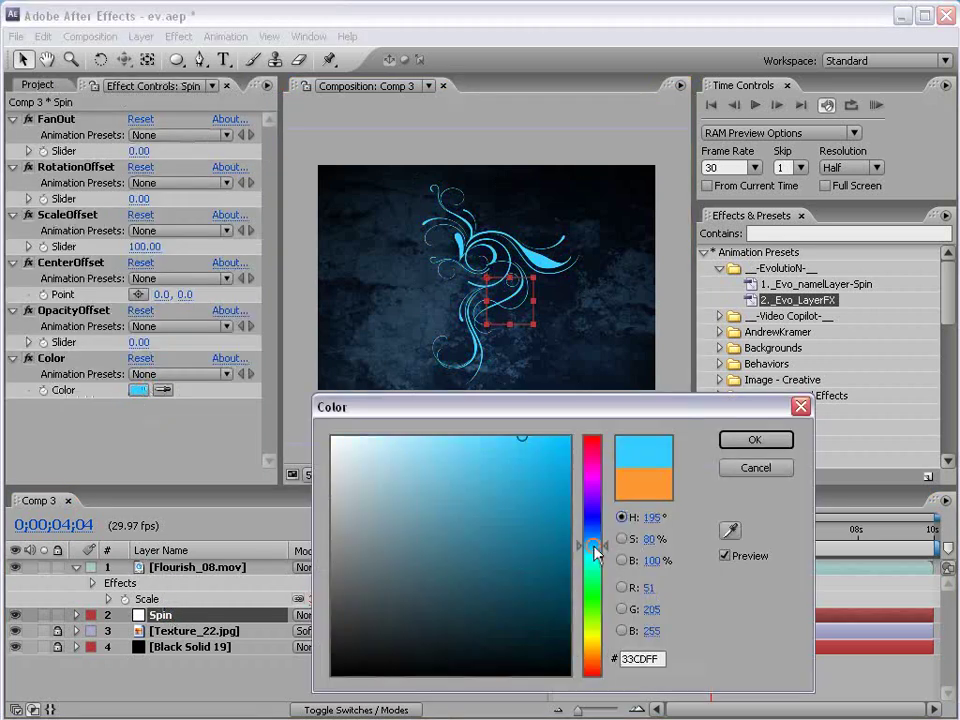
pyautogui.click(745, 440)
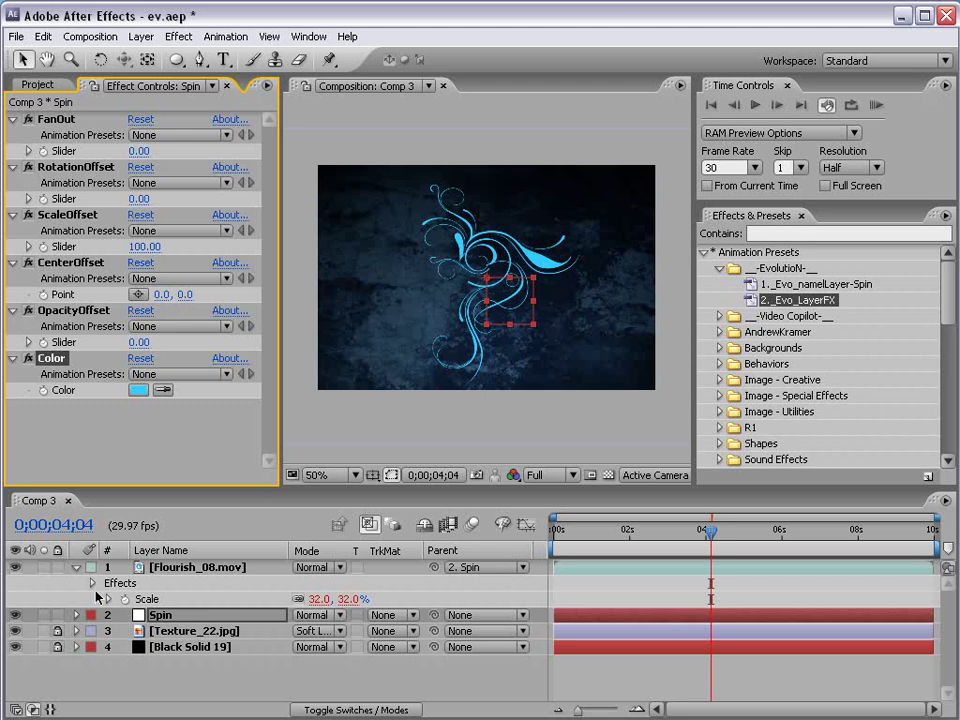
pyautogui.click(182, 567)
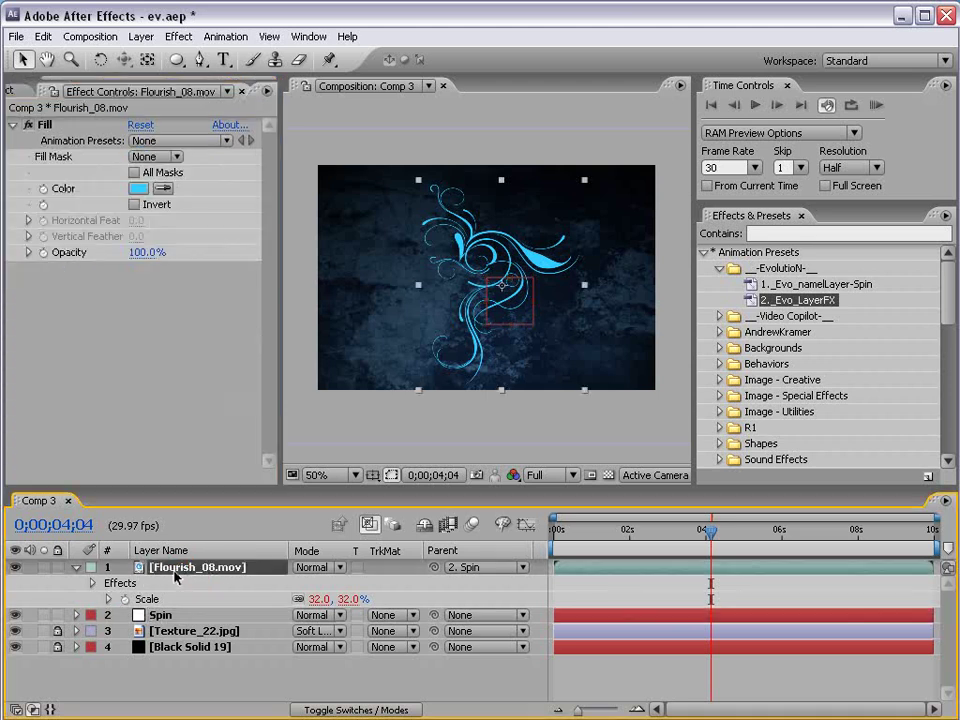
pyautogui.click(43, 36)
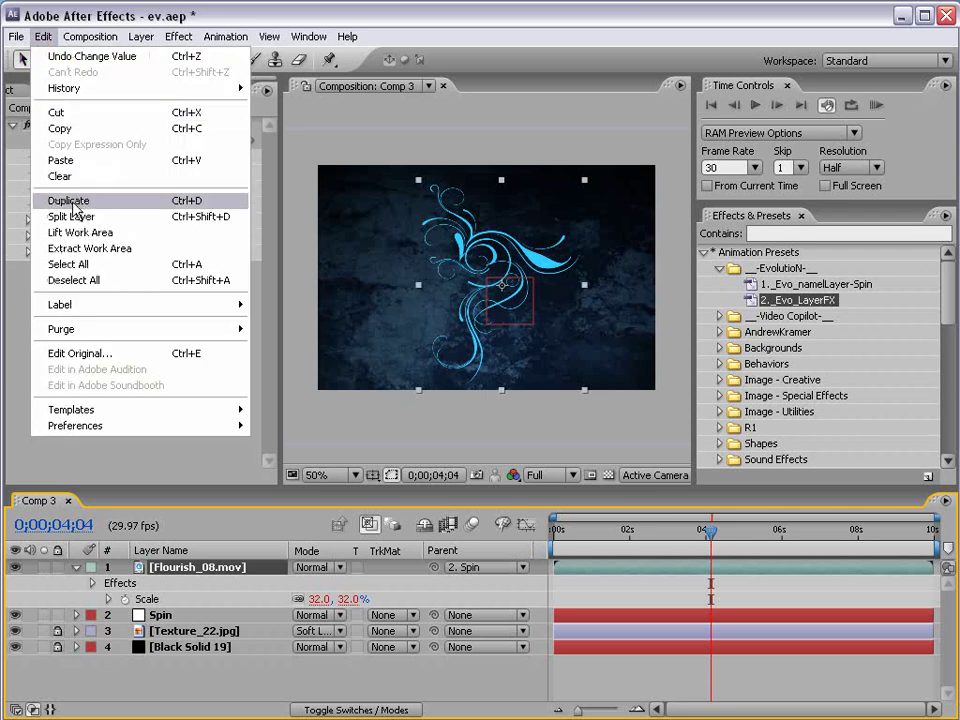
pyautogui.click(74, 205)
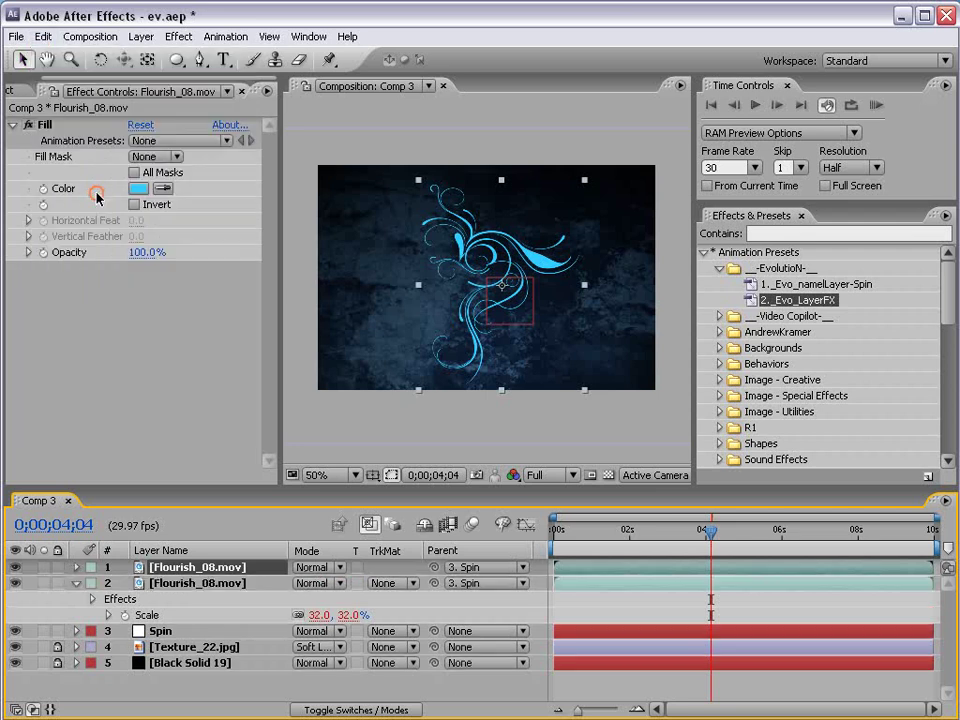
pyautogui.click(43, 36)
pyautogui.click(88, 205)
pyautogui.click(43, 36)
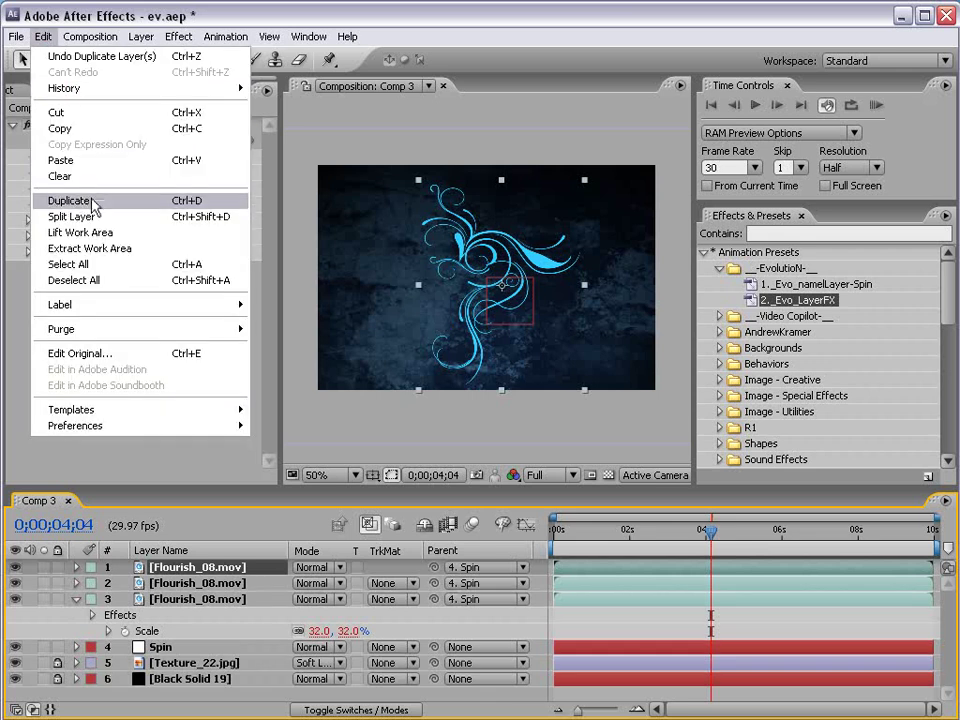
pyautogui.click(76, 200)
pyautogui.keyDown('shift'); pyautogui.click(188, 600); pyautogui.keyUp('shift')
pyautogui.press('Delete')
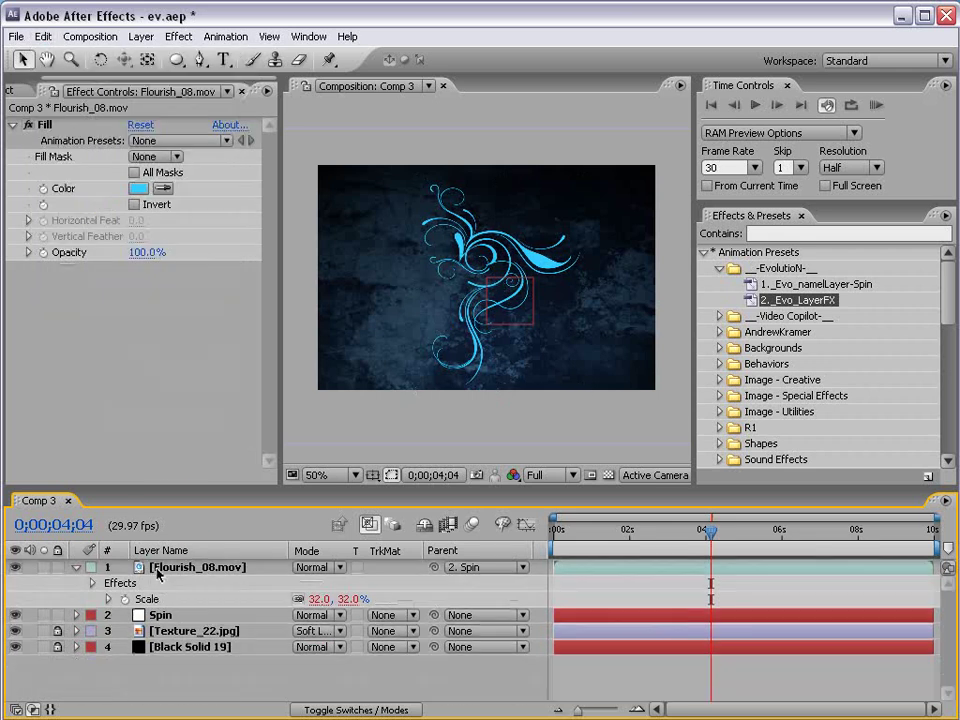
# Duplicate the Flourish_08.mov layer three times so that four copies stack above the Spin null.
pyautogui.click(157, 568)
pyautogui.hotkey('ctrl', 'd')
pyautogui.hotkey('ctrl', 'd')
pyautogui.hotkey('ctrl', 'd')
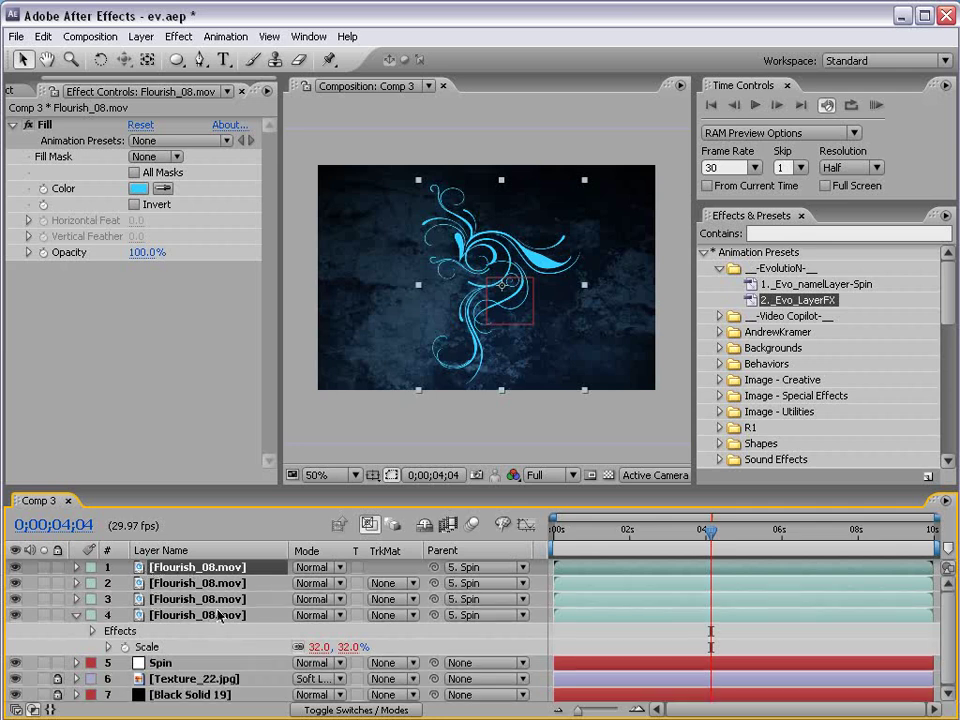
pyautogui.click(620, 631)
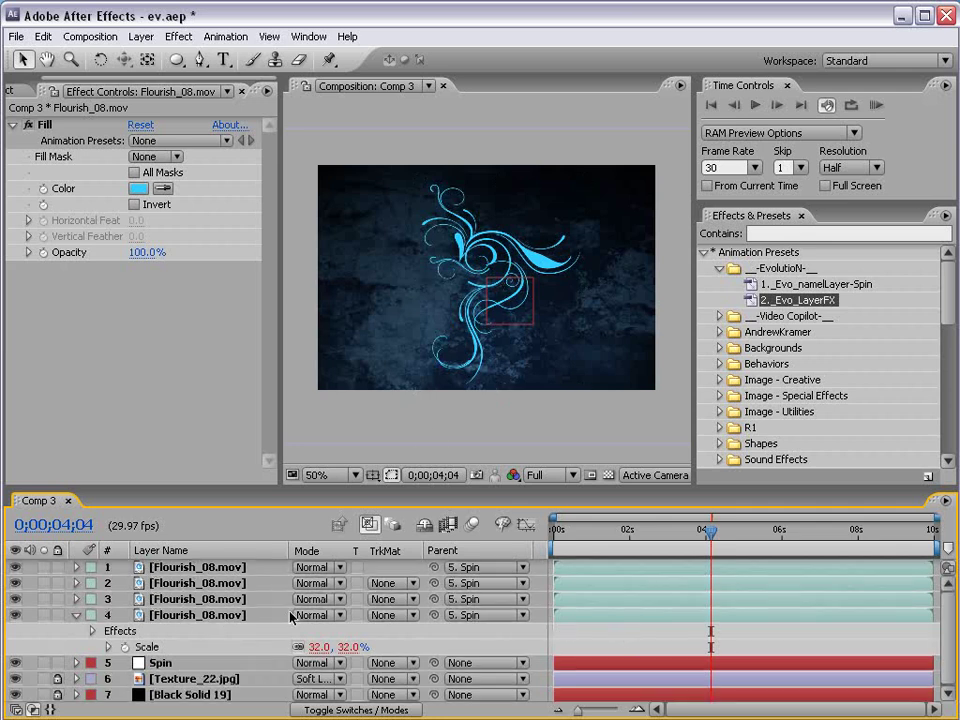
# Raise the FanOut slider on the Spin null to 63 and preview the fanned flourishes at 0;00;00;27.
pyautogui.click(163, 664)
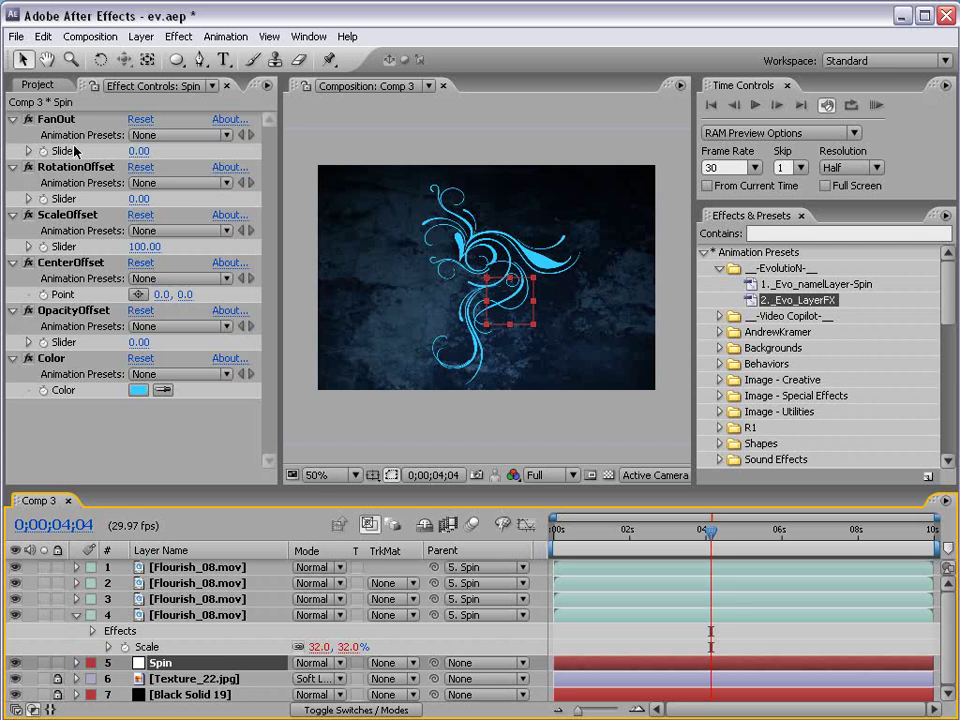
pyautogui.moveTo(138, 151); pyautogui.dragTo(192, 141)
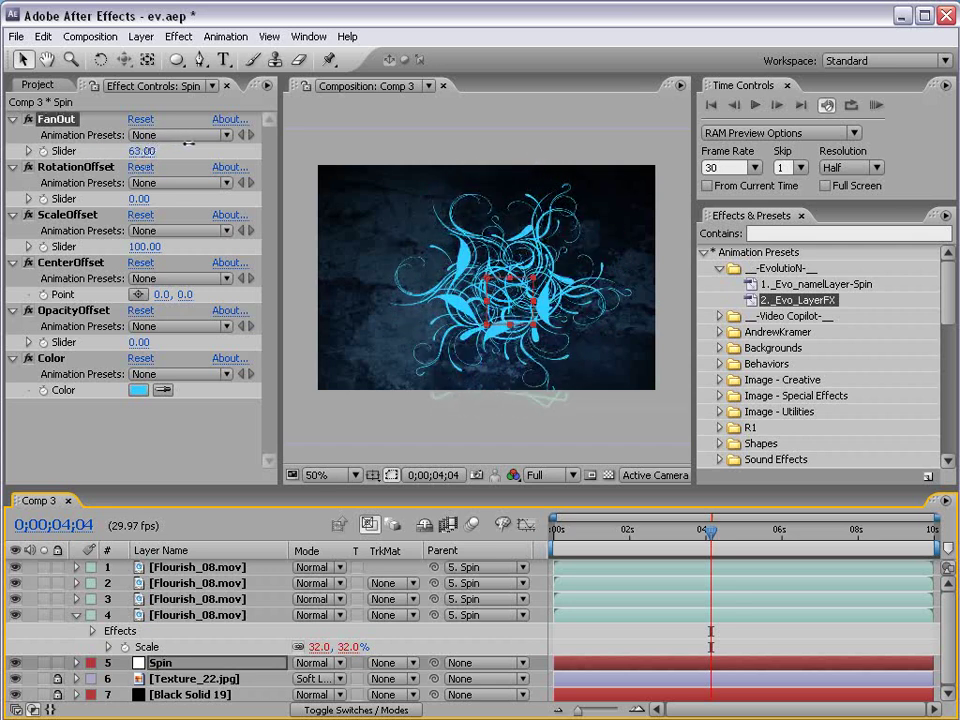
pyautogui.moveTo(562, 533); pyautogui.dragTo(590, 535)
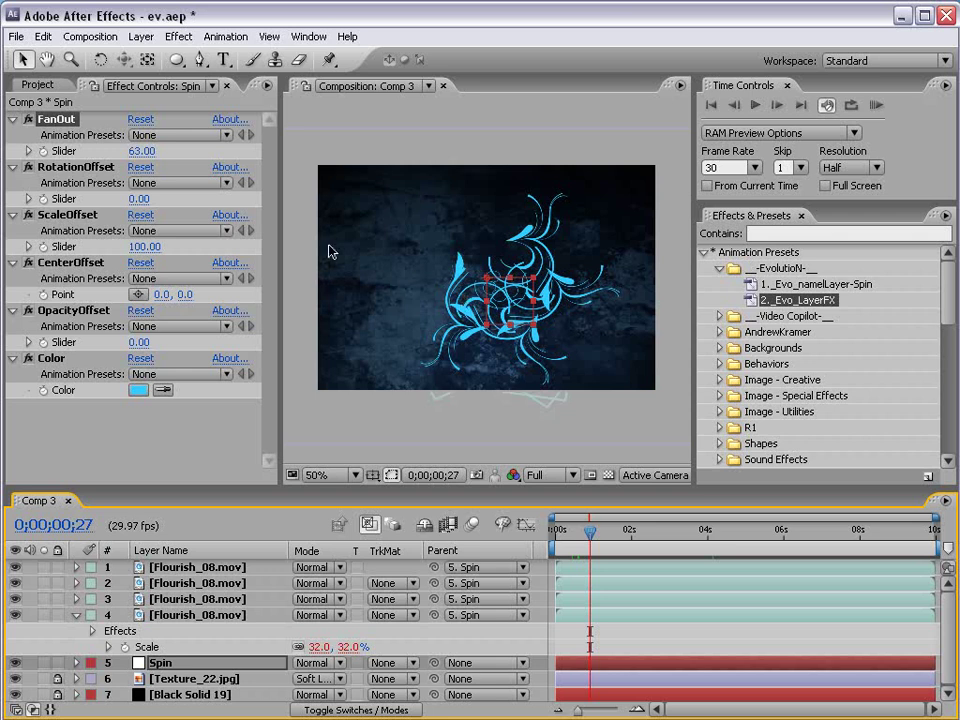
# Set the FanOut slider on the Spin null to 90 and move the current time to 0;00;04;15.
pyautogui.click(140, 151)
pyautogui.press('Return')
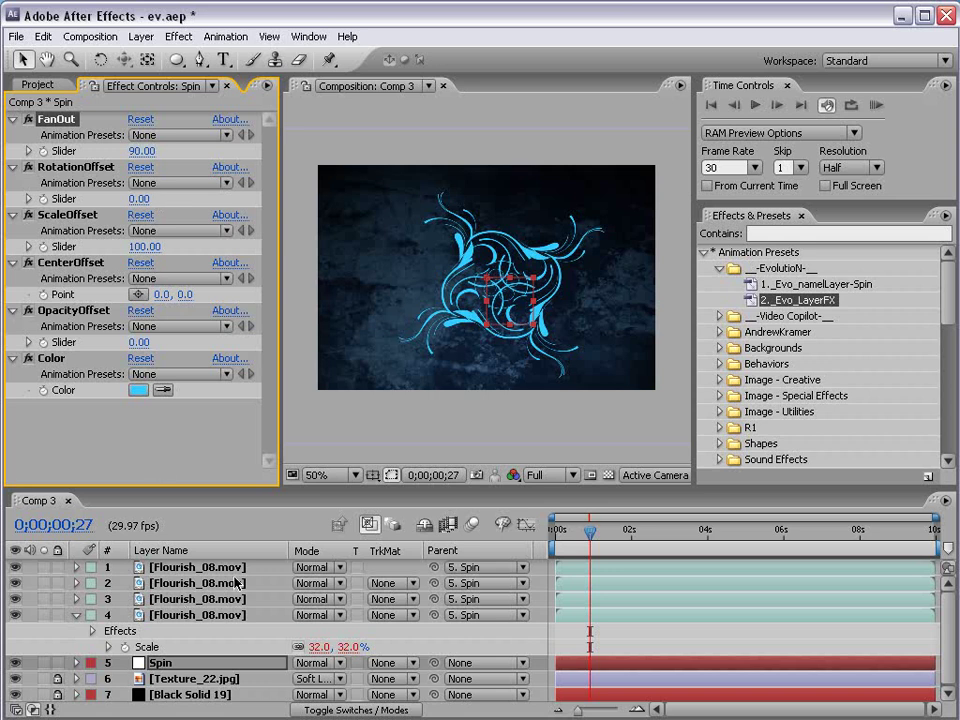
pyautogui.moveTo(140, 151)
pyautogui.mouseDown()
pyautogui.moveTo(105, 151)
pyautogui.moveTo(140, 155)
pyautogui.mouseUp()
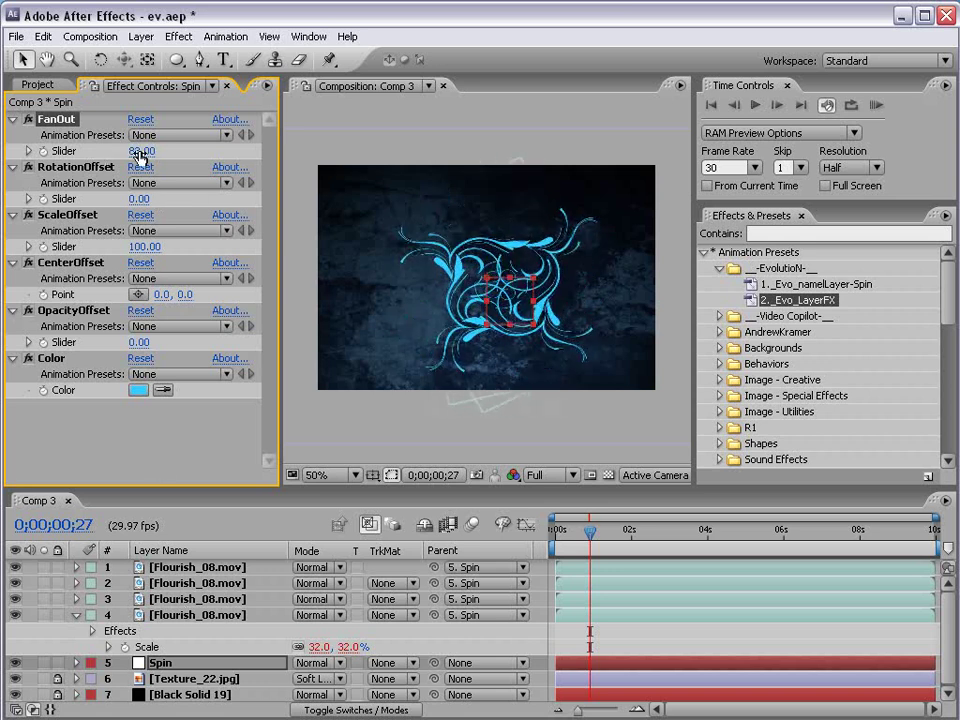
pyautogui.click(140, 153)
pyautogui.write('90')
pyautogui.press('Return')
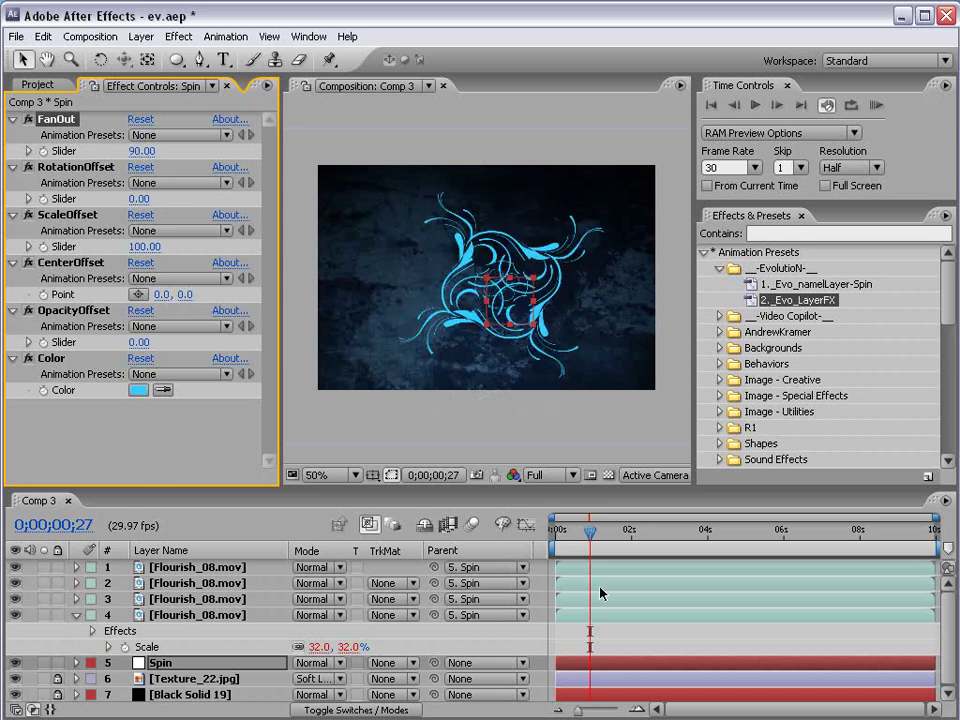
pyautogui.moveTo(582, 537); pyautogui.dragTo(725, 535)
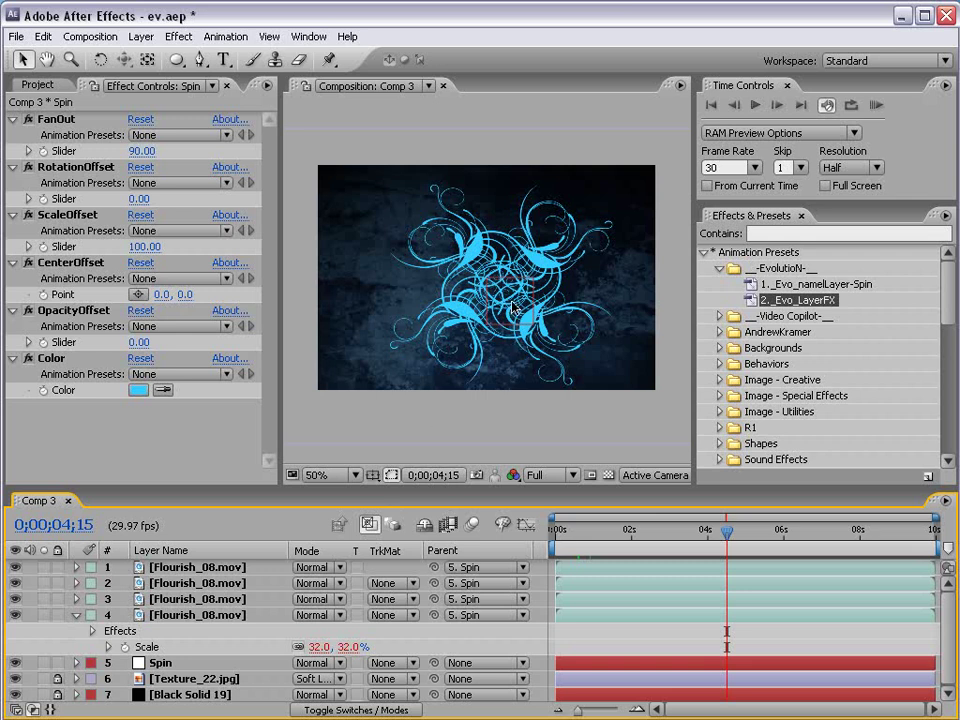
pyautogui.press('`')
pyautogui.press('`')
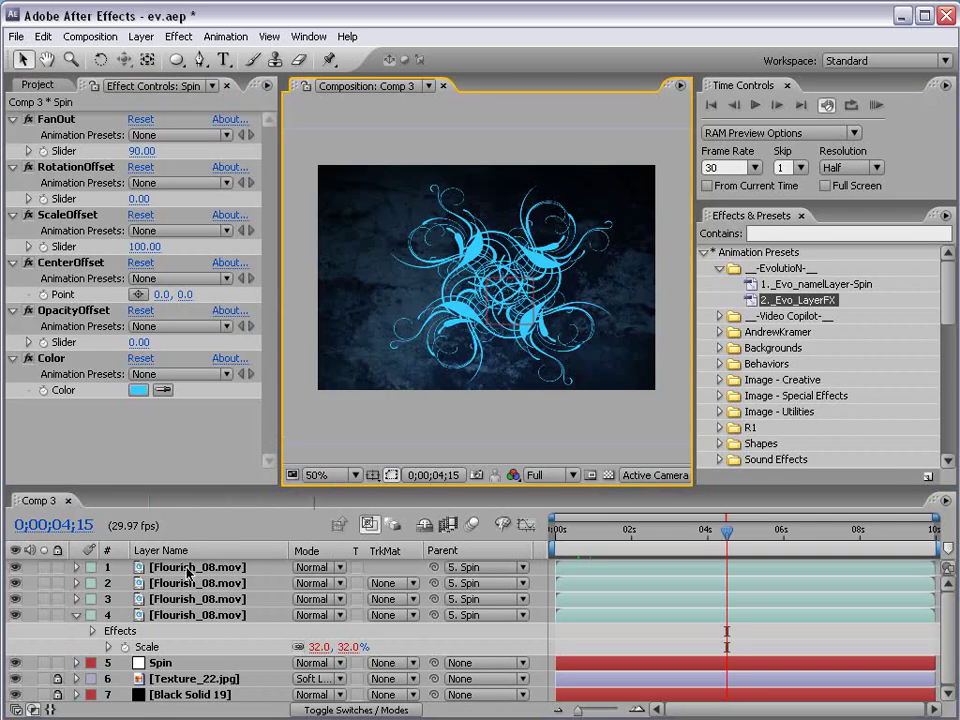
# Set the blending mode of all four Flourish_08.mov layers to Add.
pyautogui.click(187, 568)
pyautogui.keyDown('shift'); pyautogui.click(200, 615); pyautogui.keyUp('shift')
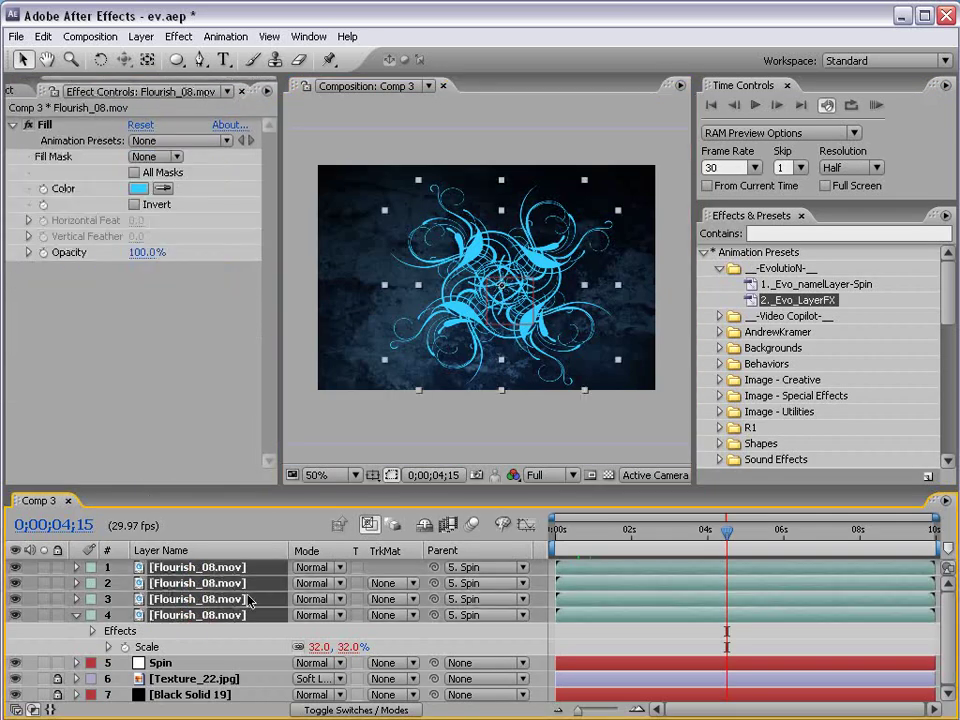
pyautogui.click(311, 557)
pyautogui.click(230, 577)
pyautogui.keyDown('shift'); pyautogui.click(229, 571); pyautogui.keyUp('shift')
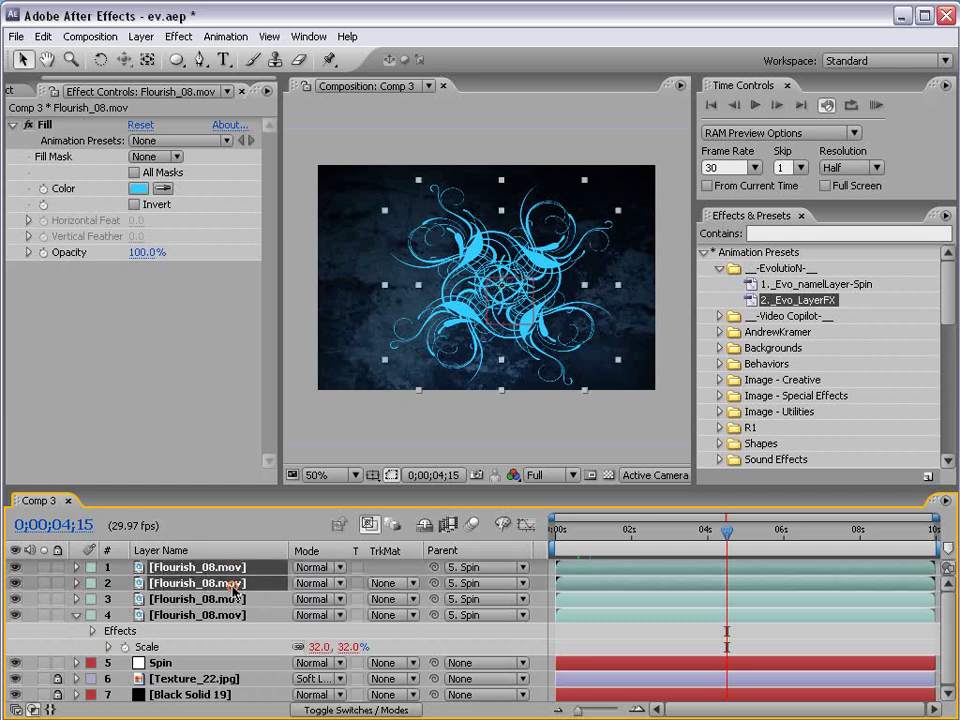
pyautogui.keyDown('shift'); pyautogui.click(230, 622); pyautogui.keyUp('shift')
pyautogui.click(229, 648)
pyautogui.click(229, 617)
pyautogui.keyDown('shift'); pyautogui.click(230, 569); pyautogui.keyUp('shift')
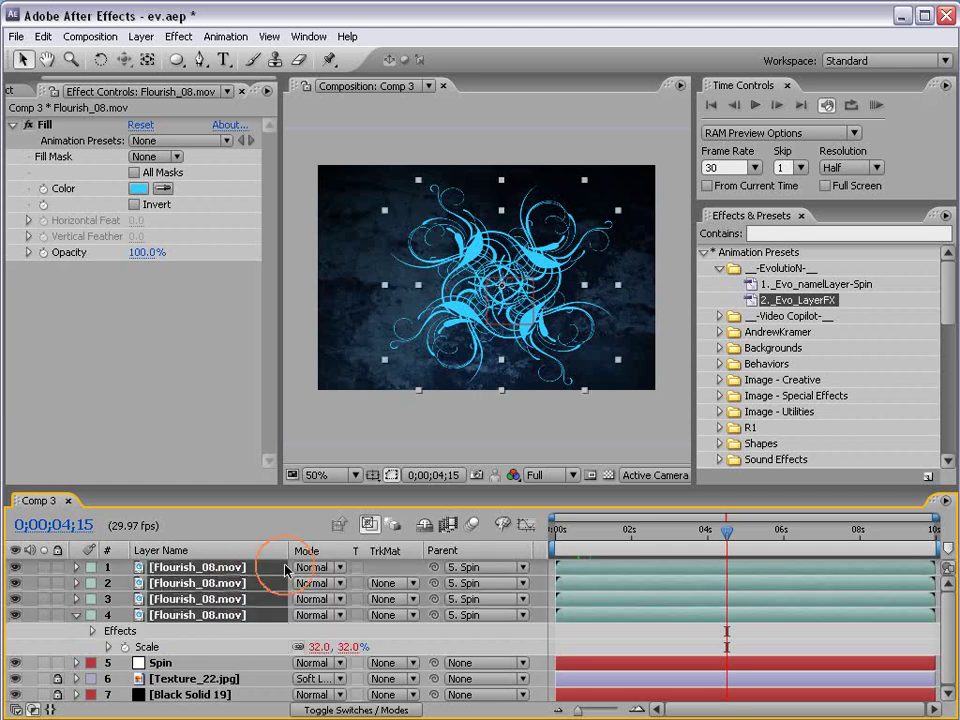
pyautogui.click(310, 567)
pyautogui.click(330, 719)
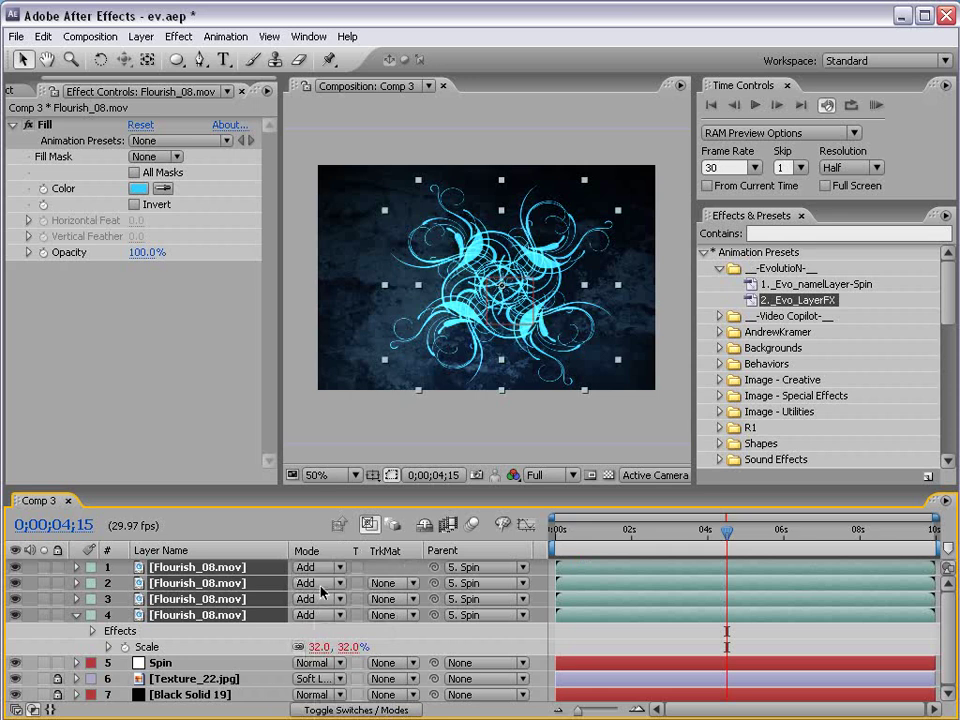
pyautogui.click(321, 569)
pyautogui.click(329, 571)
pyautogui.scroll(1, 519, 330)
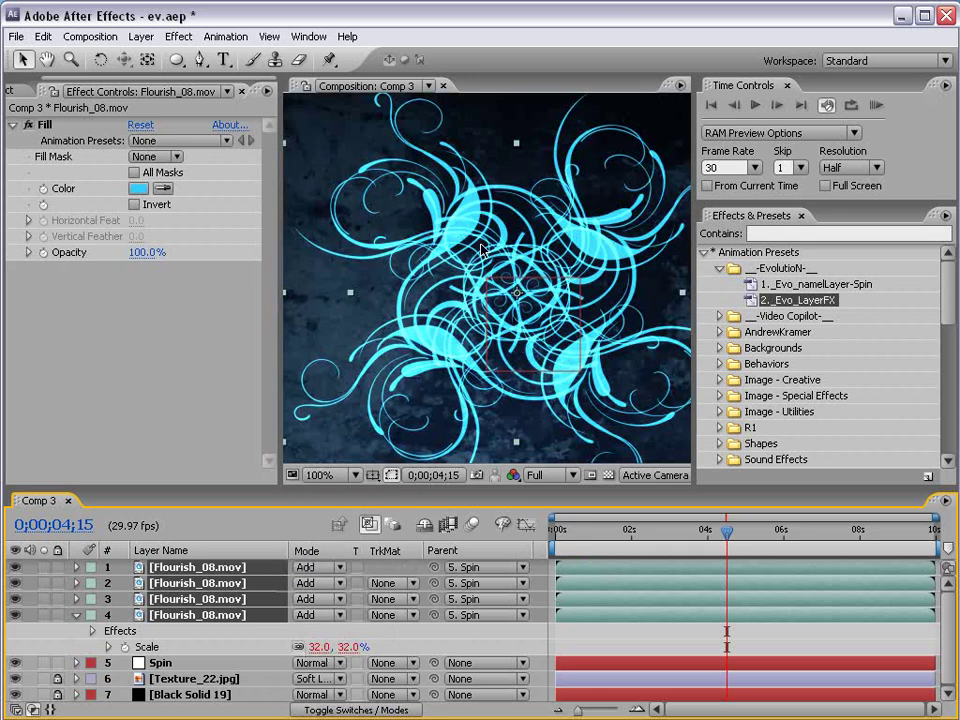
# Try golden yellow shades, including FFB400, for the Color control on the Spin null.
pyautogui.click(168, 662)
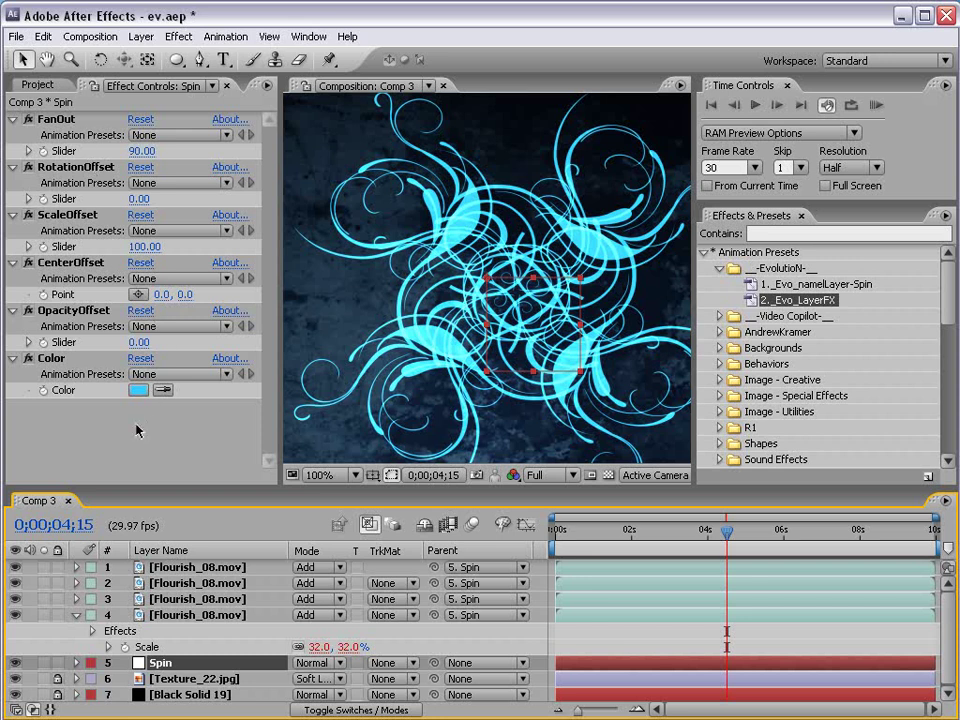
pyautogui.click(137, 390)
pyautogui.click(592, 648)
pyautogui.click(542, 480)
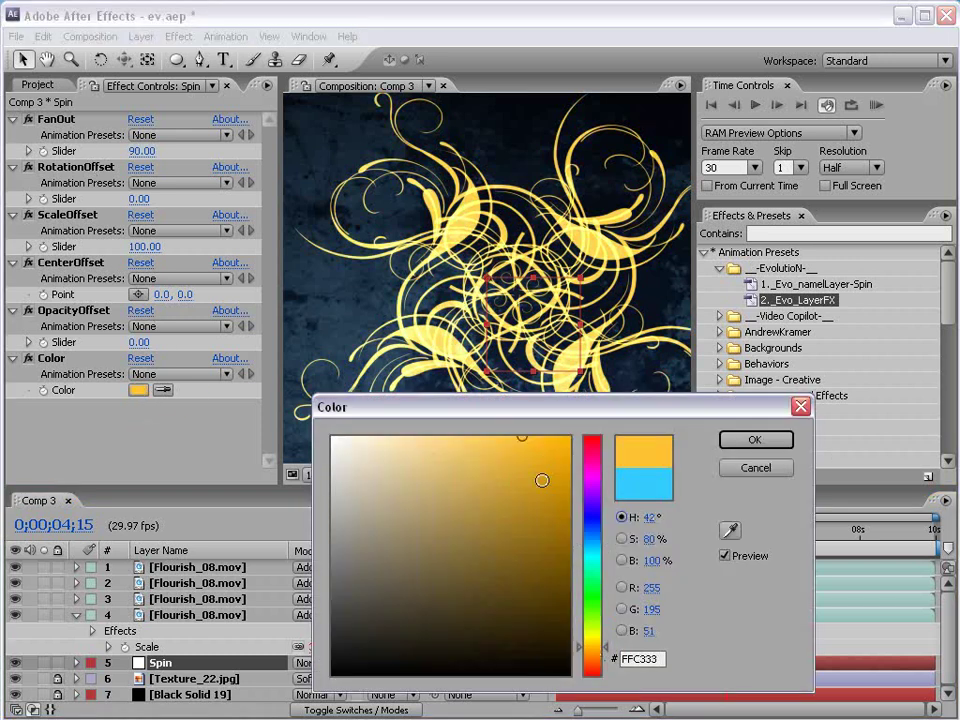
pyautogui.moveTo(542, 480)
pyautogui.mouseDown()
pyautogui.moveTo(561, 441)
pyautogui.moveTo(501, 456)
pyautogui.moveTo(476, 429)
pyautogui.mouseUp()
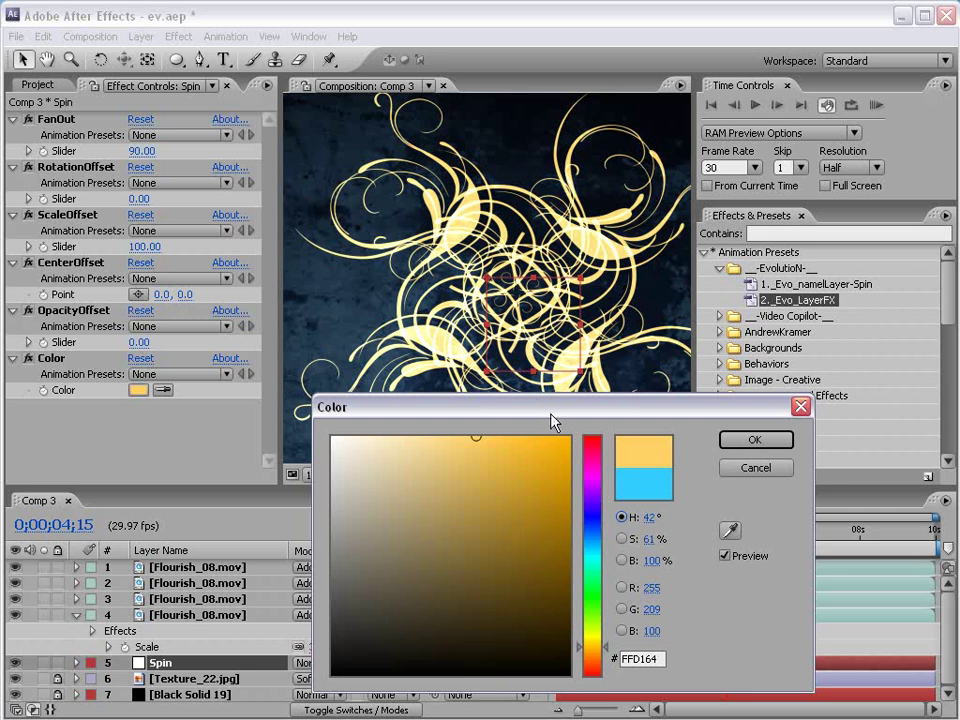
pyautogui.moveTo(551, 414); pyautogui.dragTo(459, 460)
pyautogui.moveTo(450, 508)
pyautogui.mouseDown()
pyautogui.moveTo(441, 468)
pyautogui.moveTo(489, 480)
pyautogui.mouseUp()
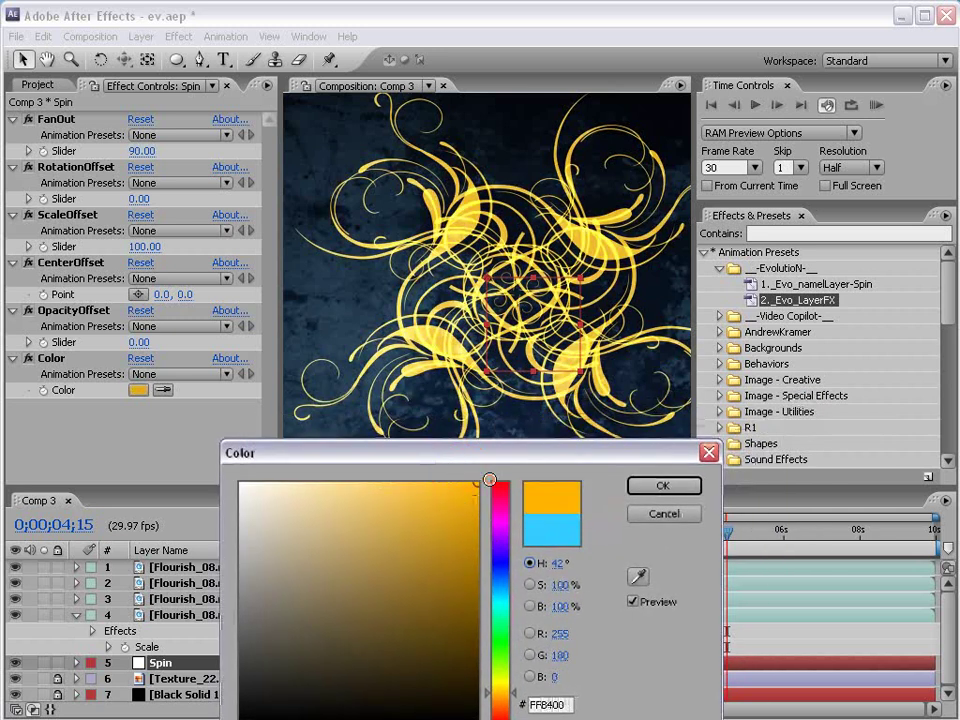
# Set the Color control on the Spin null to light blue, 4FCBFF.
pyautogui.click(505, 592)
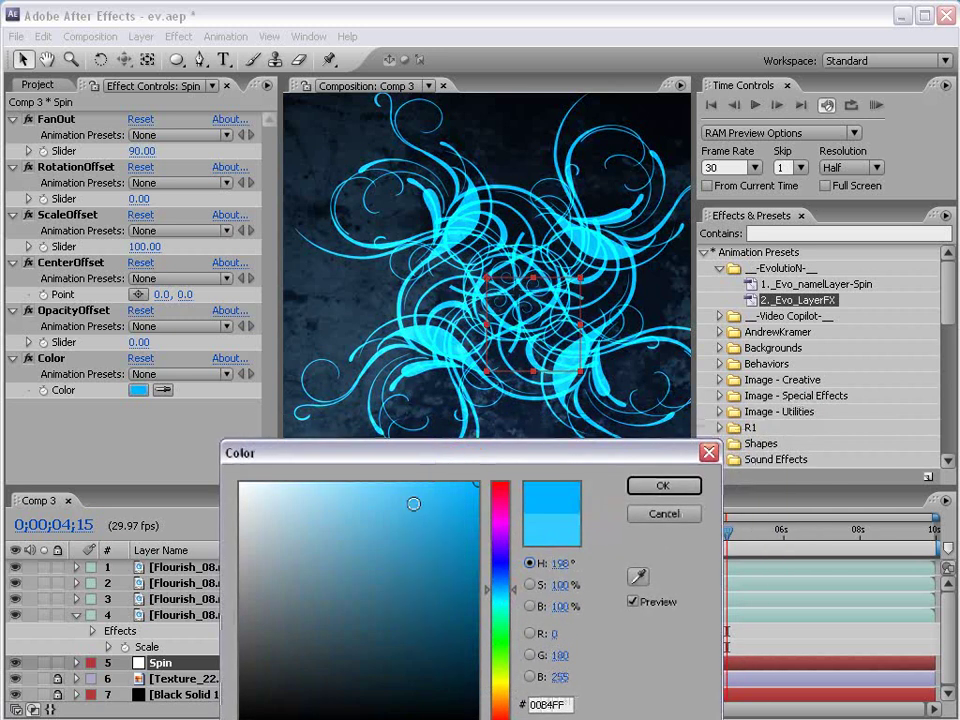
pyautogui.moveTo(414, 503); pyautogui.dragTo(414, 455)
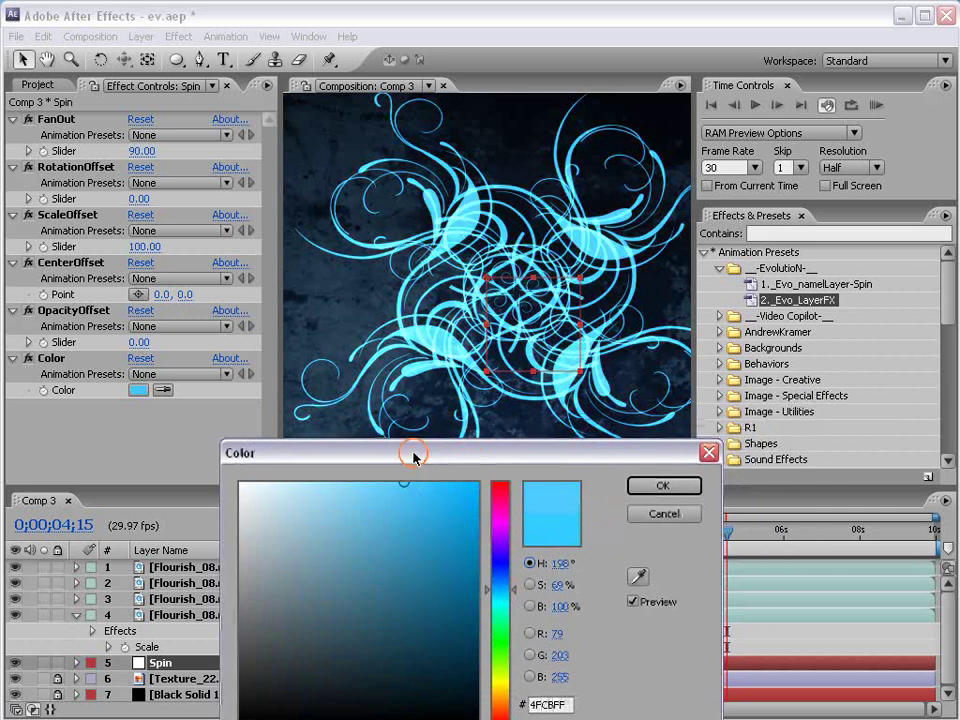
pyautogui.click(655, 487)
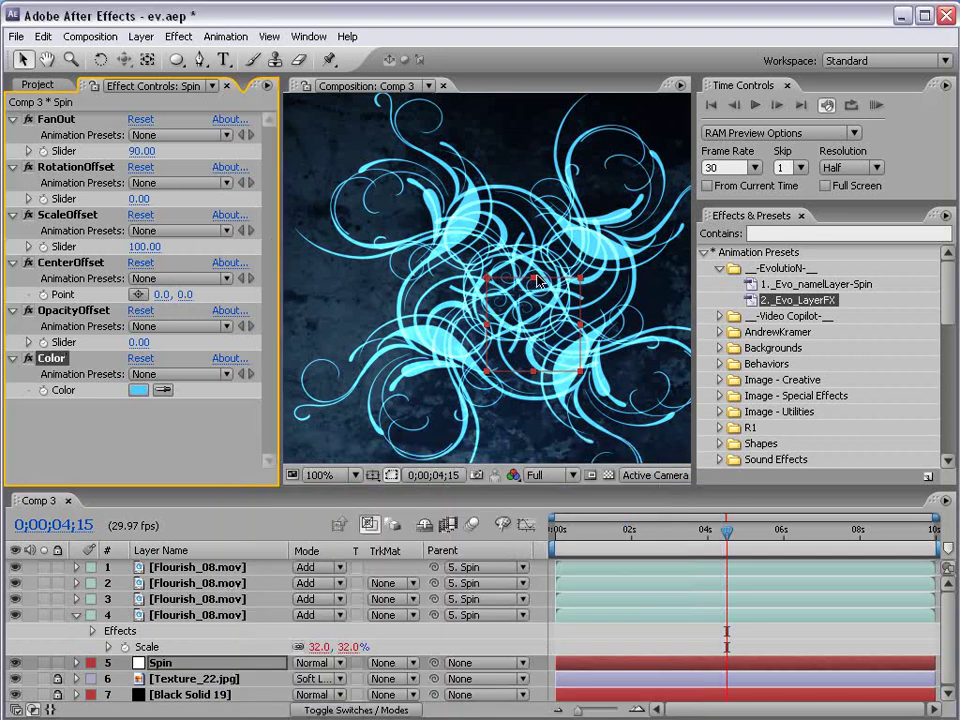
pyautogui.scroll(-1, 535, 276)
pyautogui.press('`')
pyautogui.press('`')
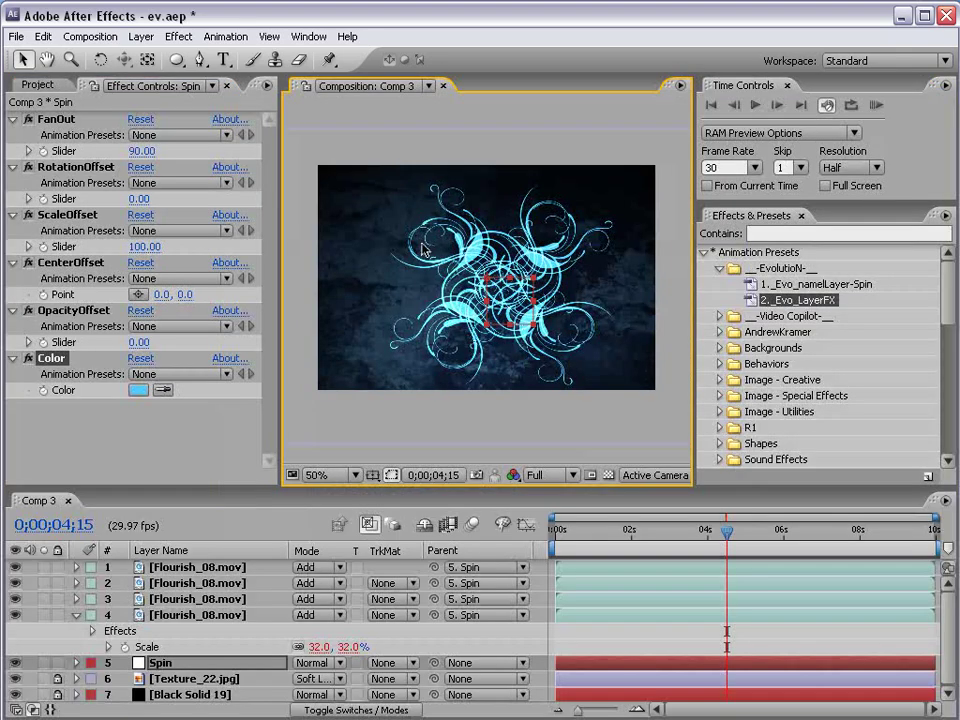
# Add an adjustment layer above the flourish layers and apply the Stylize Glow effect to it.
pyautogui.click(142, 36)
pyautogui.moveTo(151, 57)
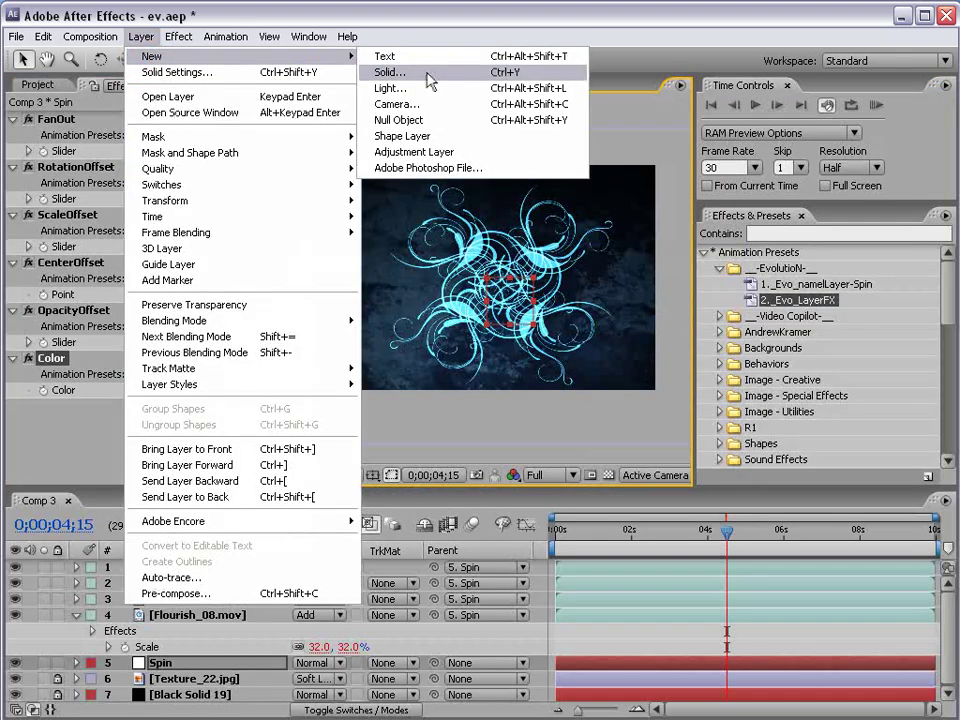
pyautogui.click(484, 155)
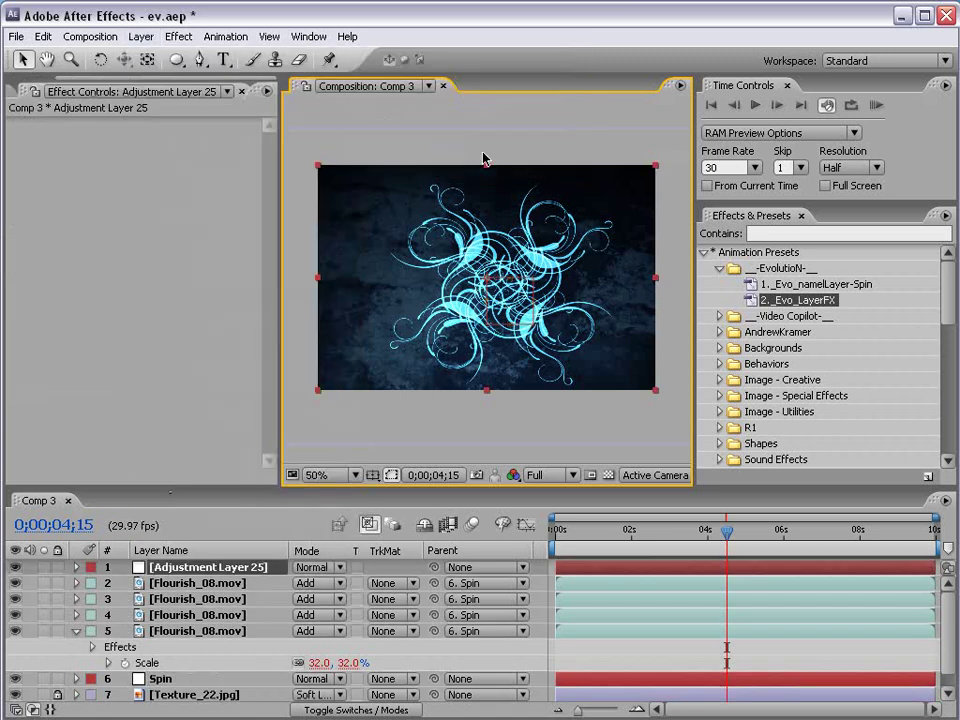
pyautogui.click(170, 38)
pyautogui.moveTo(250, 336)
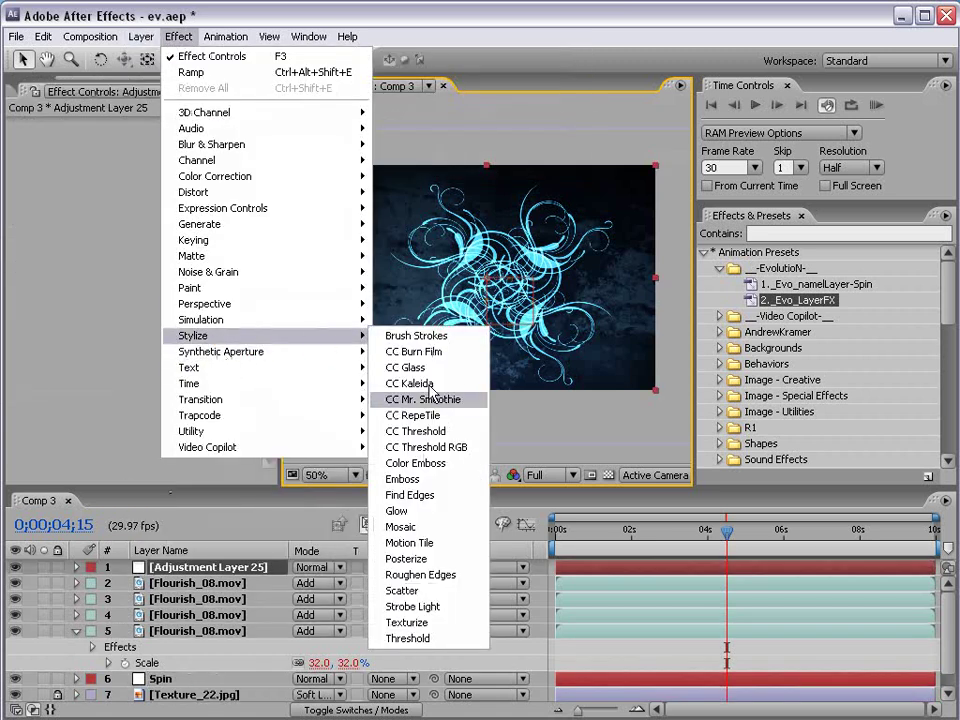
pyautogui.click(412, 515)
pyautogui.press('`')
pyautogui.press('/')
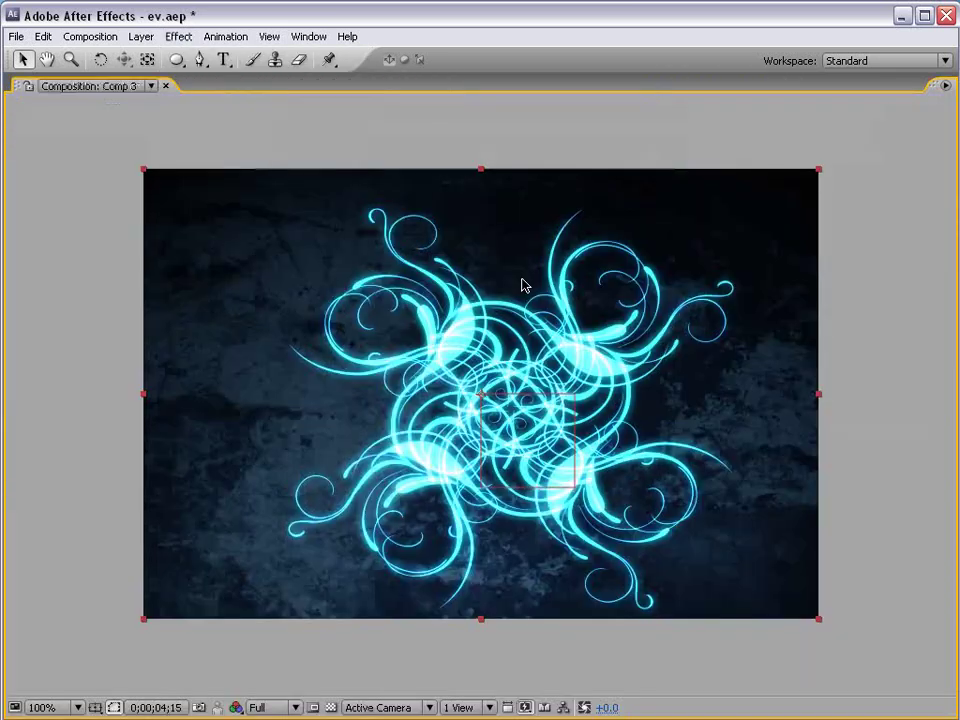
pyautogui.press(',')
pyautogui.press('`')
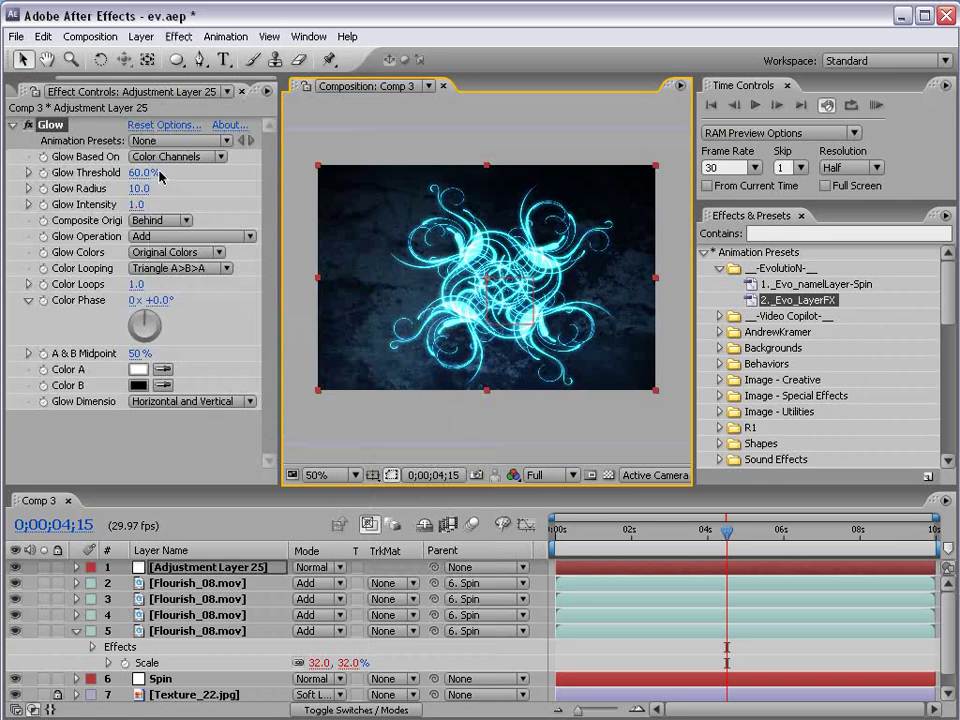
# Set the Glow Intensity on the adjustment layer to 0.5.
pyautogui.click(138, 205)
pyautogui.write('1')
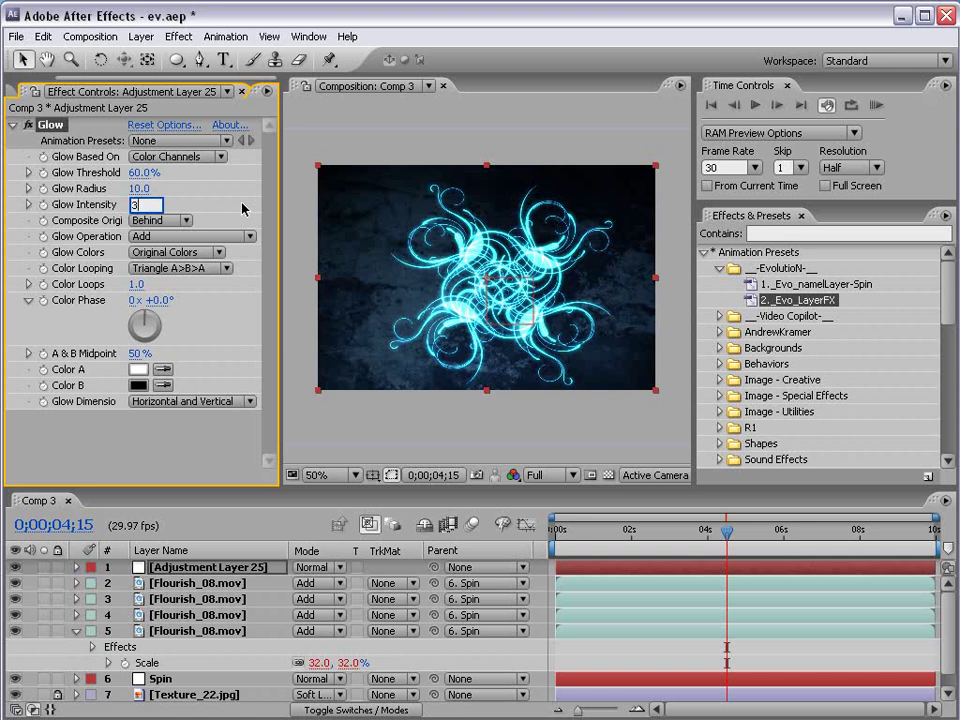
pyautogui.press('Return')
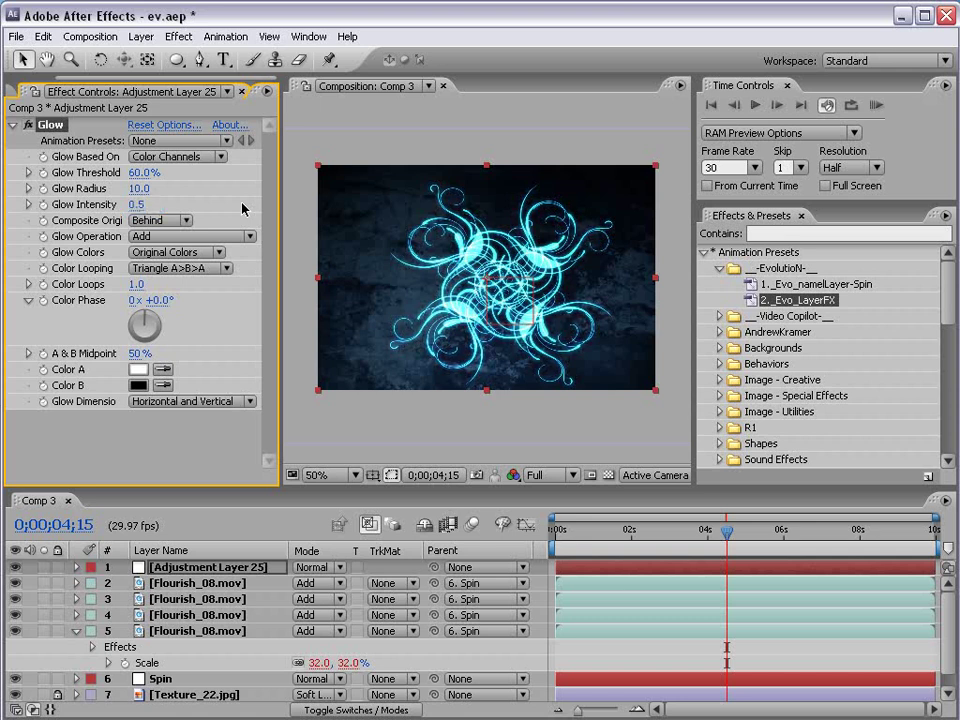
# Set the Glow Radius on the adjustment layer to 48 and lock that layer.
pyautogui.press('`')
pyautogui.press('/')
pyautogui.press('`')
pyautogui.press(',')
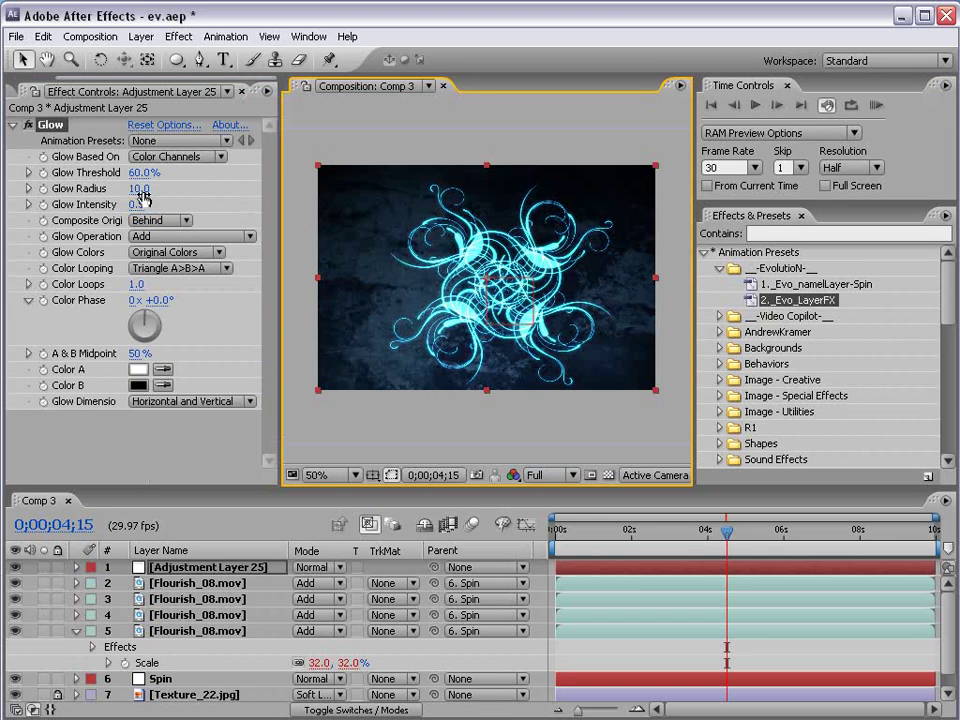
pyautogui.moveTo(142, 189)
pyautogui.mouseDown()
pyautogui.moveTo(163, 188)
pyautogui.moveTo(146, 188)
pyautogui.mouseUp()
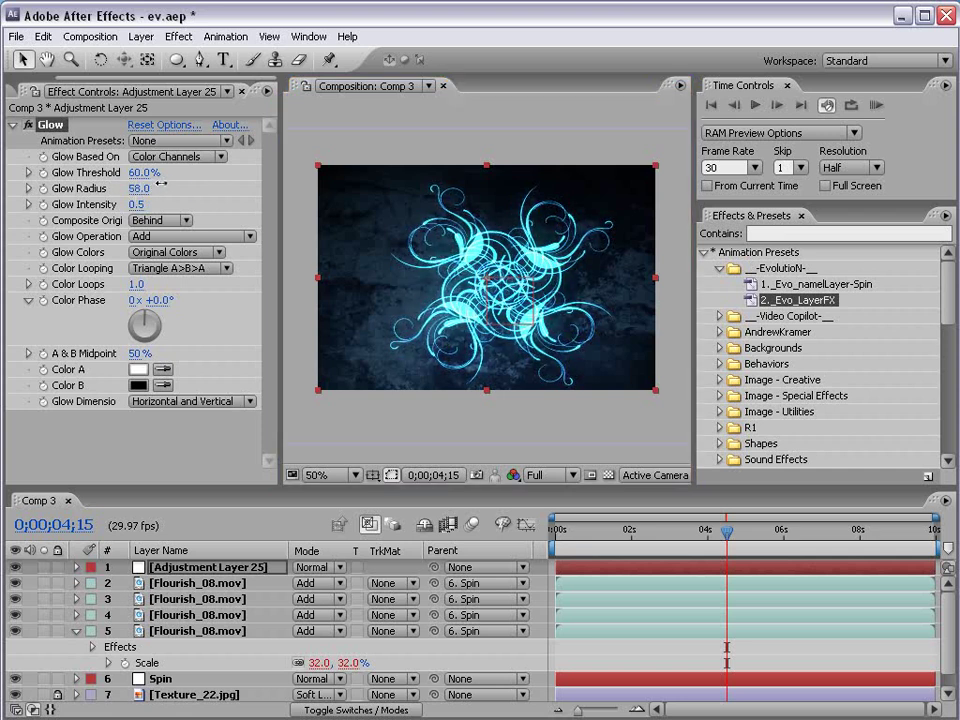
pyautogui.press('`')
pyautogui.press('/')
pyautogui.press('`')
pyautogui.press(',')
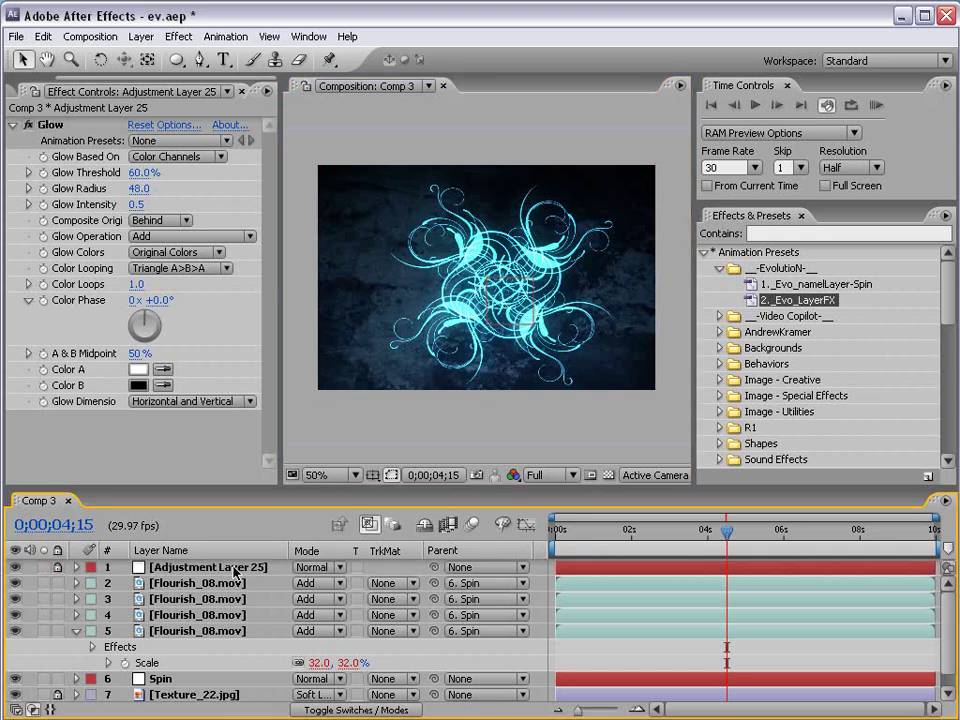
pyautogui.press('`')
pyautogui.press('/')
pyautogui.press('`')
pyautogui.press(',')
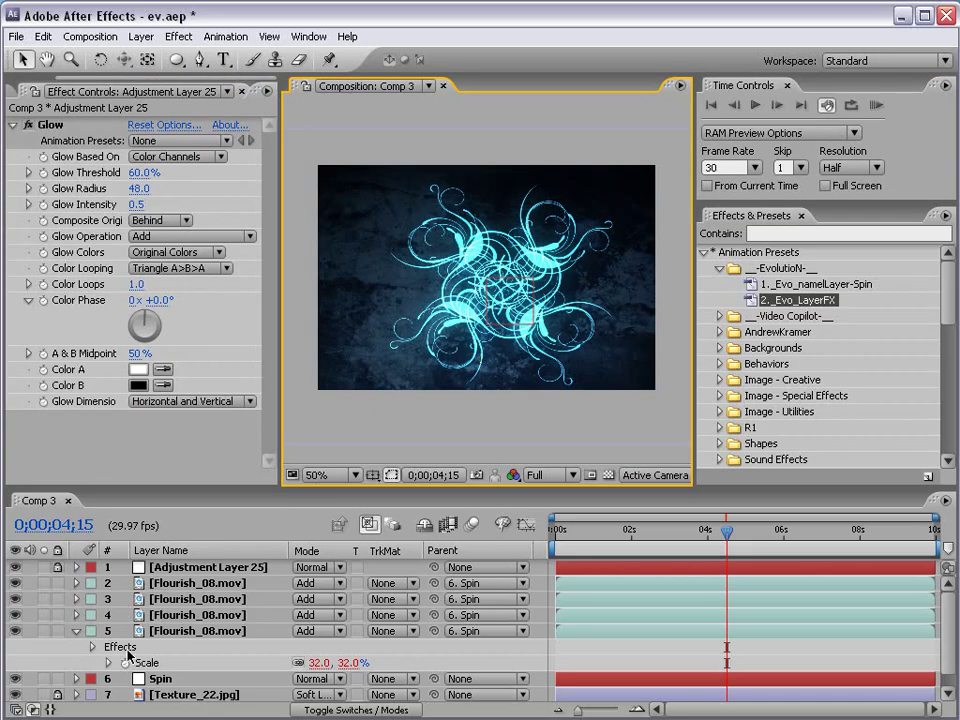
# Try different CenterOffset Point values on the Spin null, such as 297, 0 and -9, -209.
pyautogui.click(160, 678)
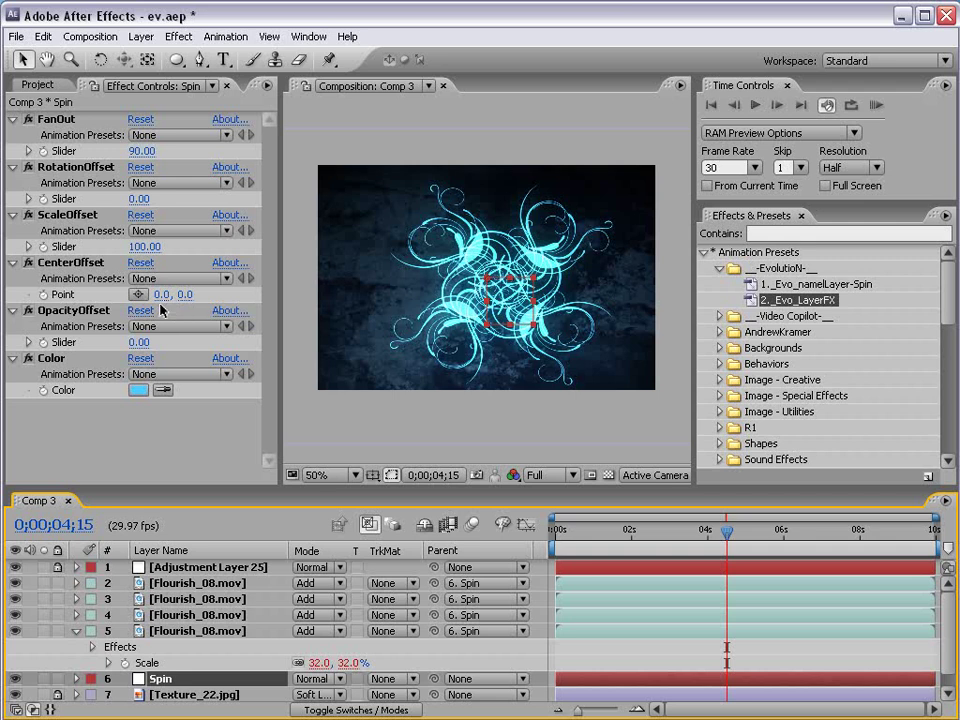
pyautogui.moveTo(158, 298); pyautogui.dragTo(450, 298)
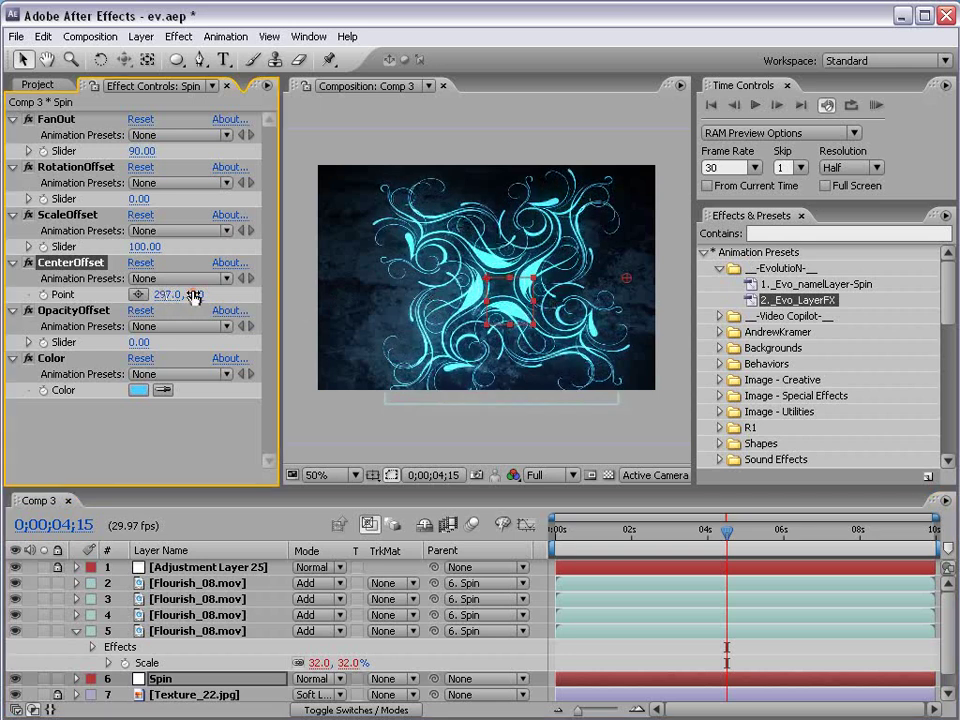
pyautogui.moveTo(195, 294); pyautogui.dragTo(6, 276)
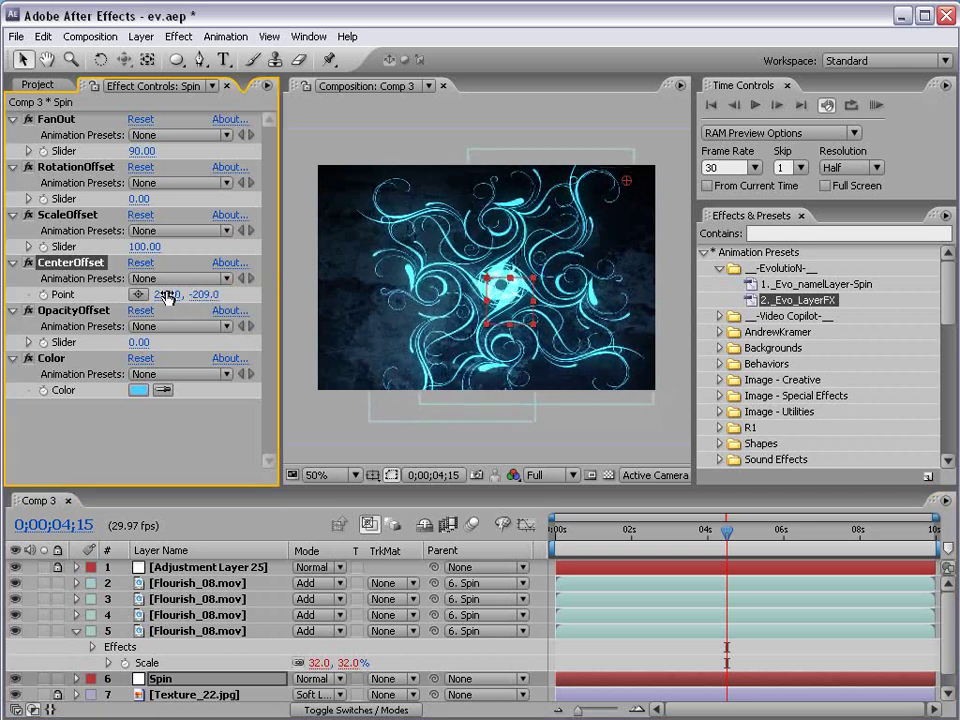
pyautogui.moveTo(167, 298); pyautogui.dragTo(78, 294)
# Lower the composition preview resolution to Half, set the Spin null's CenterOffset Point to -52, -74 and preview the animation.
pyautogui.click(555, 475)
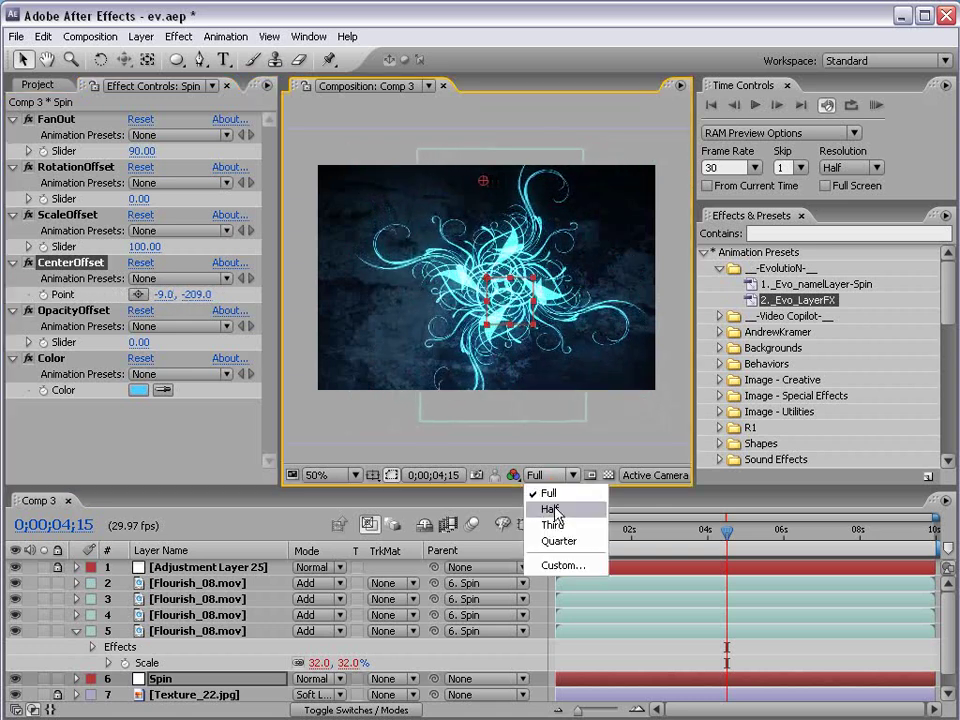
pyautogui.click(548, 506)
pyautogui.moveTo(190, 295); pyautogui.dragTo(243, 290)
pyautogui.moveTo(158, 294); pyautogui.dragTo(117, 294)
pyautogui.press('KP_0')
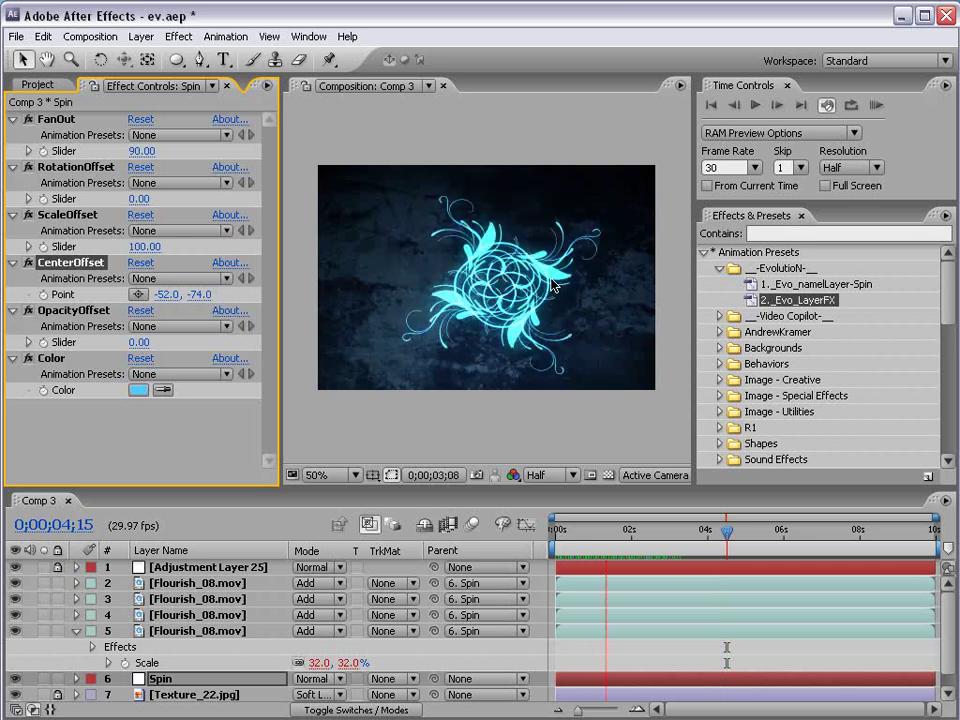
pyautogui.press('space')
# Set the CenterOffset Point on the Spin null to -157, -257.
pyautogui.moveTo(198, 296); pyautogui.dragTo(75, 307)
pyautogui.press('/')
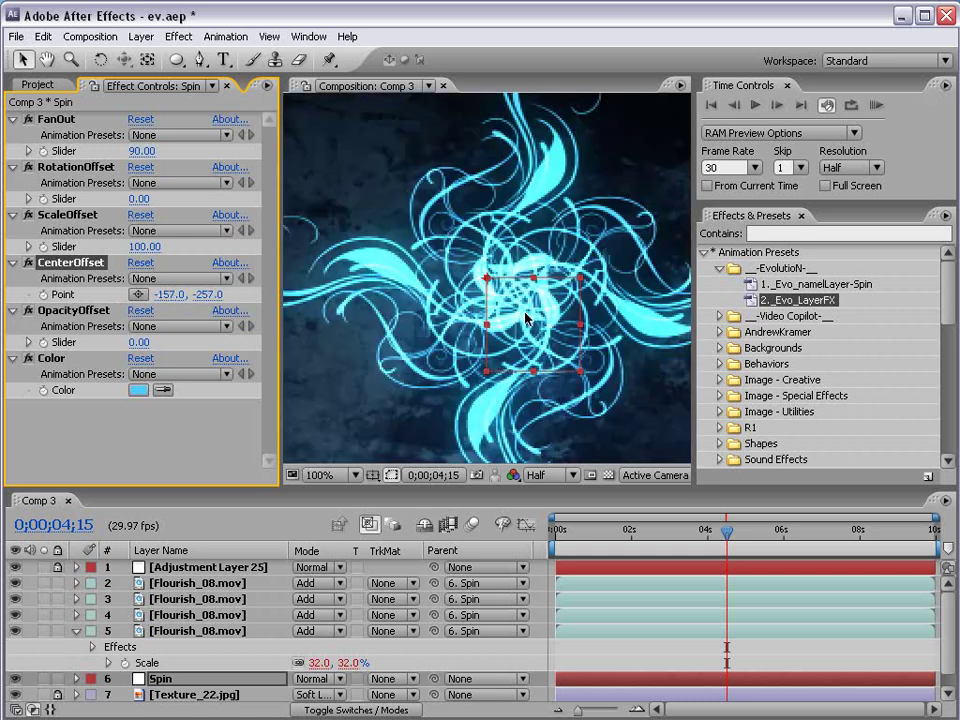
# Change the Color control on the Spin null to orange, FF9A4F, and preview the animation.
pyautogui.click(138, 390)
pyautogui.moveTo(500, 587); pyautogui.dragTo(503, 710)
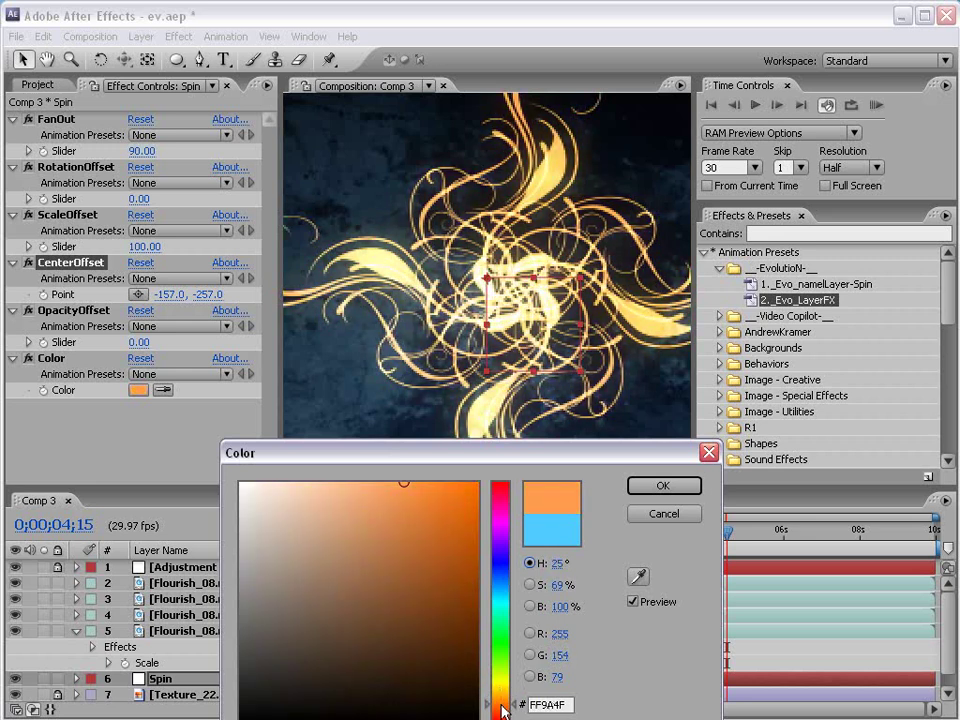
pyautogui.click(681, 487)
pyautogui.scroll(-1, 529, 345)
pyautogui.press('KP_0')
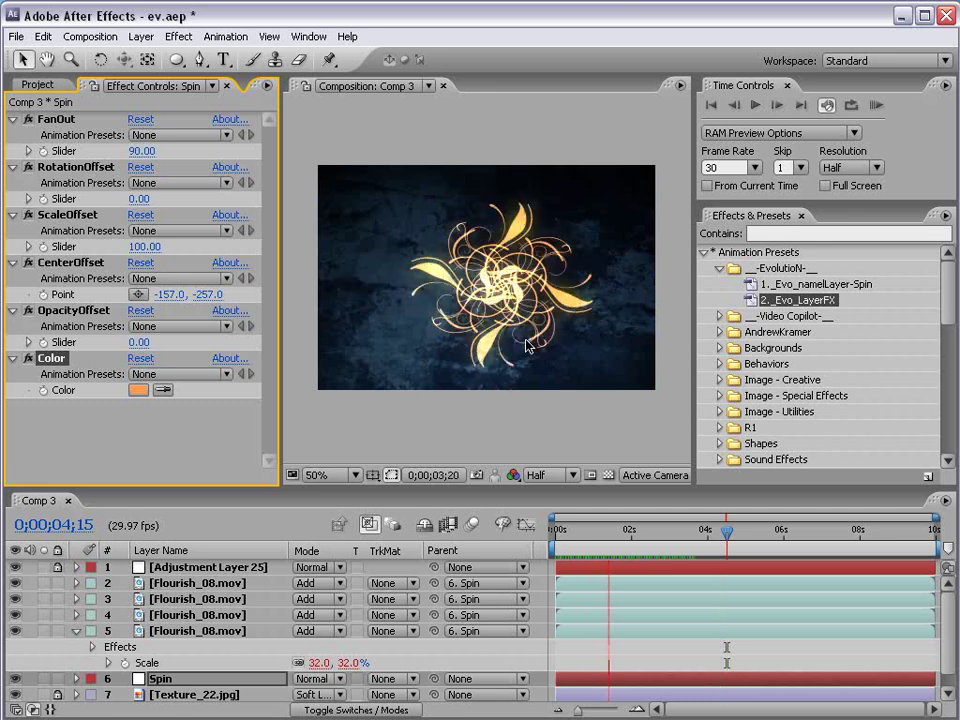
pyautogui.press('space')
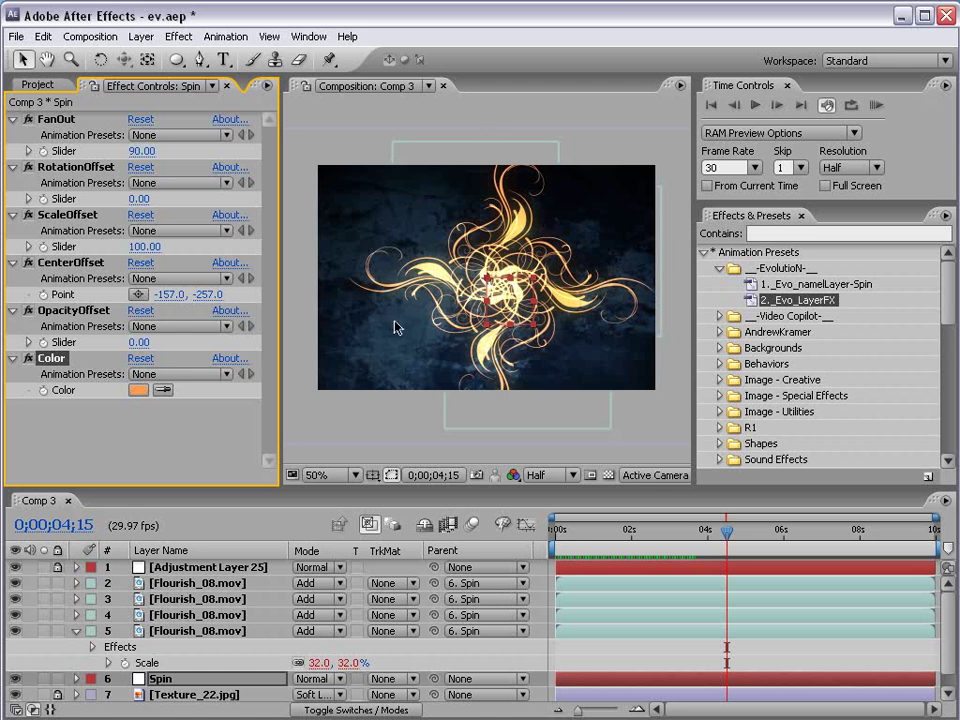
# Add the expression wiggle(.4,40) to the CenterOffset Point on the Spin null and preview the motion.
pyautogui.click(97, 264)
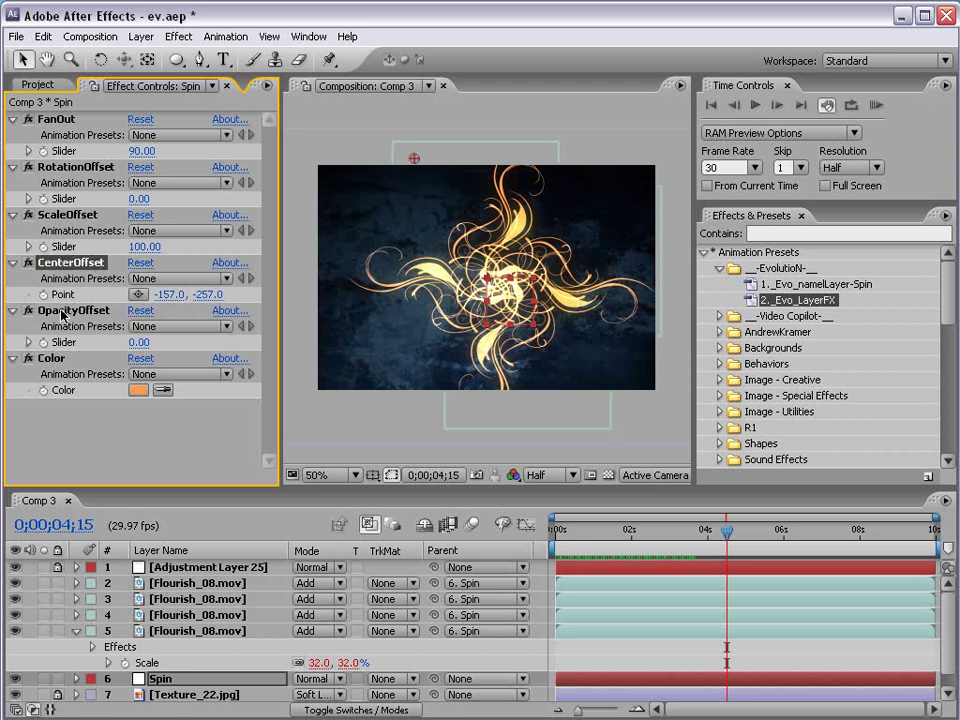
pyautogui.keyDown('alt'); pyautogui.click(43, 295); pyautogui.keyUp('alt')
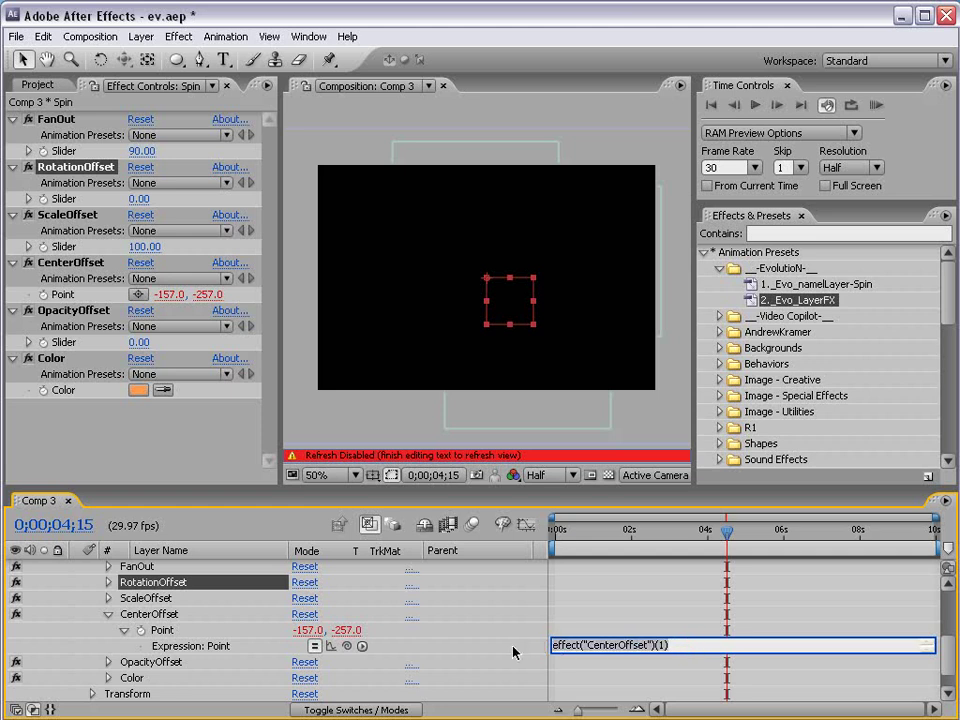
pyautogui.write('wiggle')
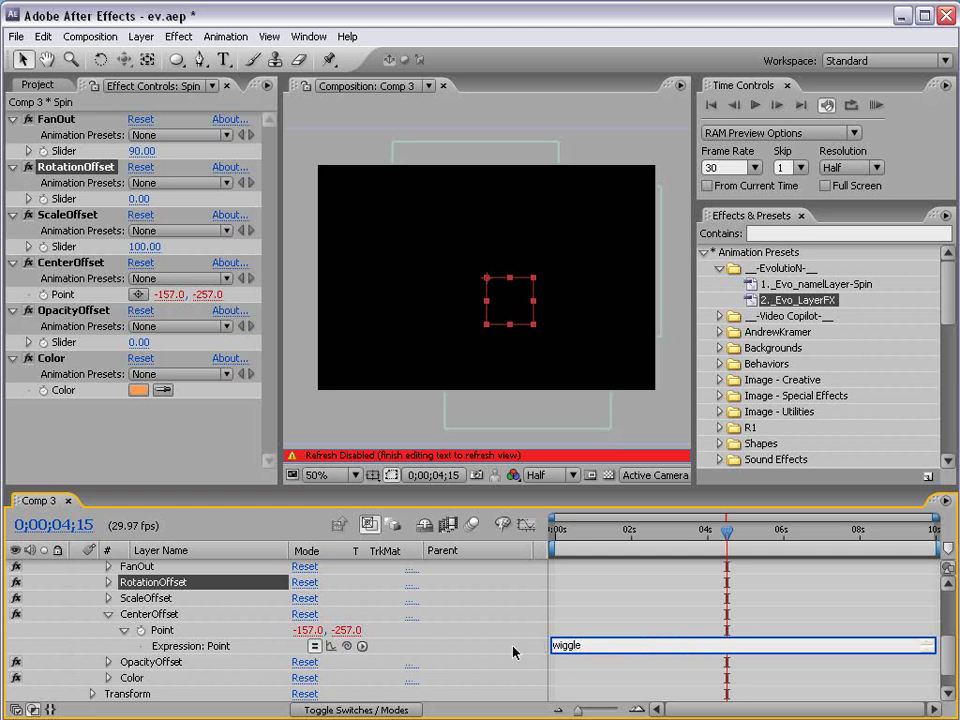
pyautogui.write('(.4,40)')
pyautogui.moveTo(631, 646); pyautogui.dragTo(532, 648)
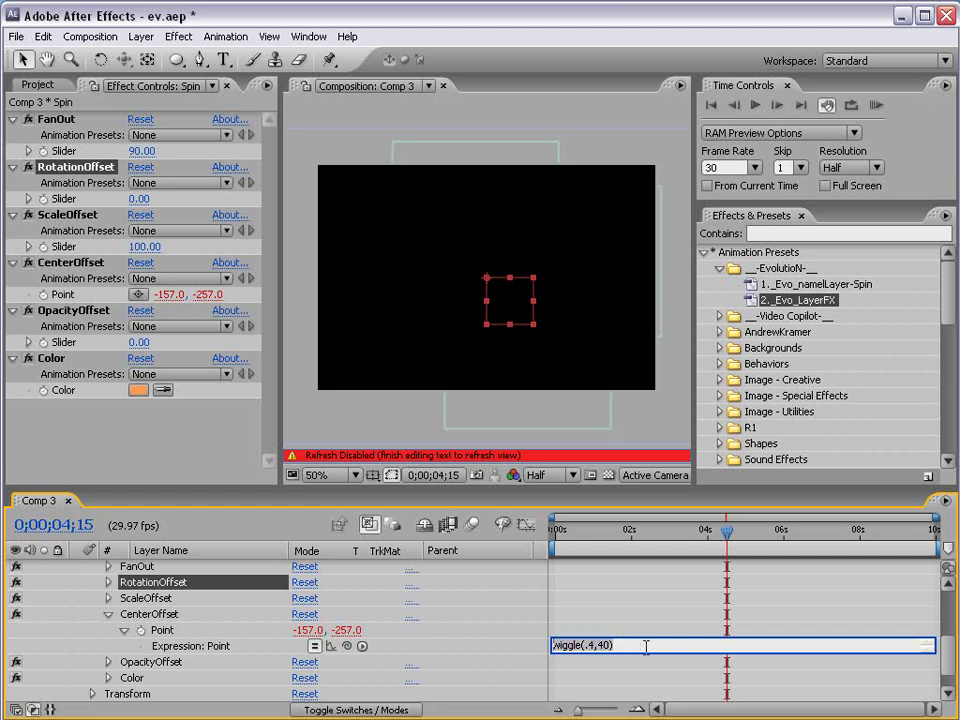
pyautogui.click(646, 646)
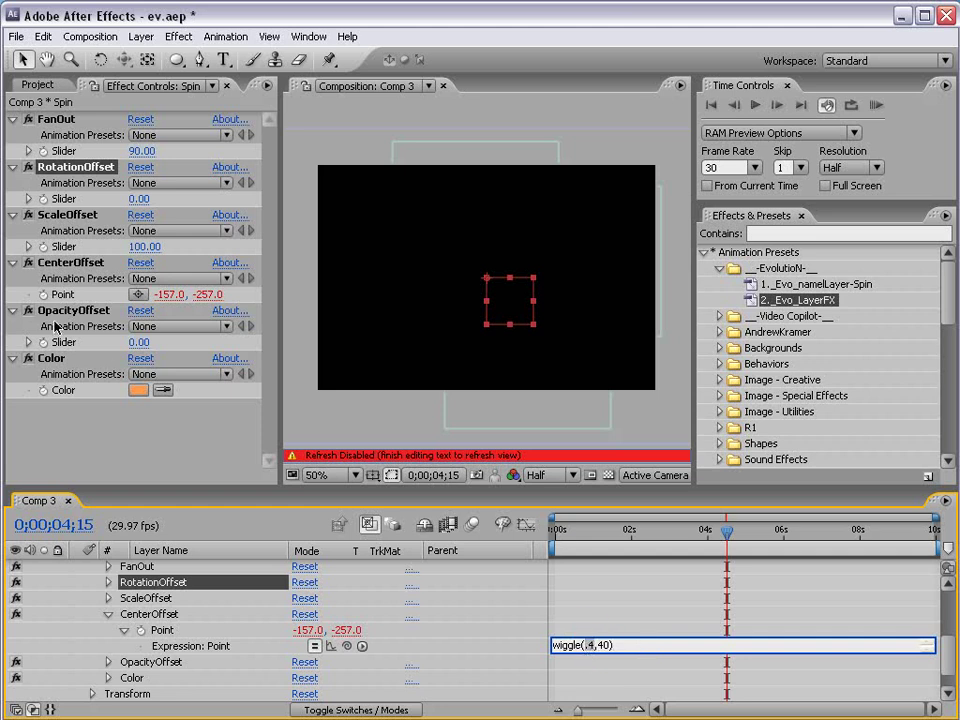
pyautogui.write('.')
pyautogui.click(623, 632)
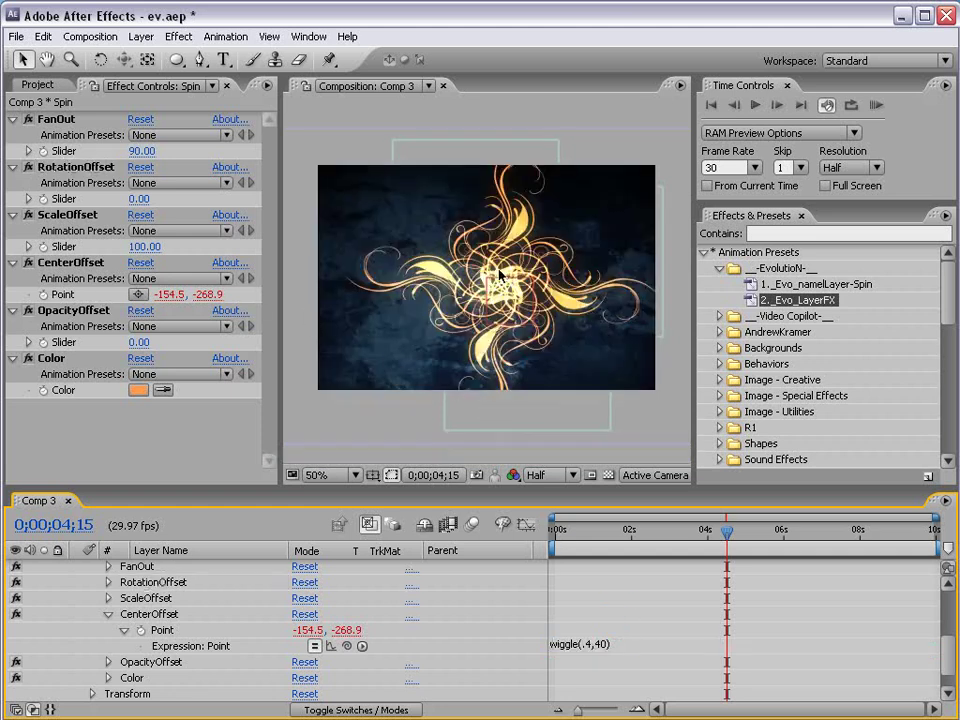
pyautogui.press('KP_0')
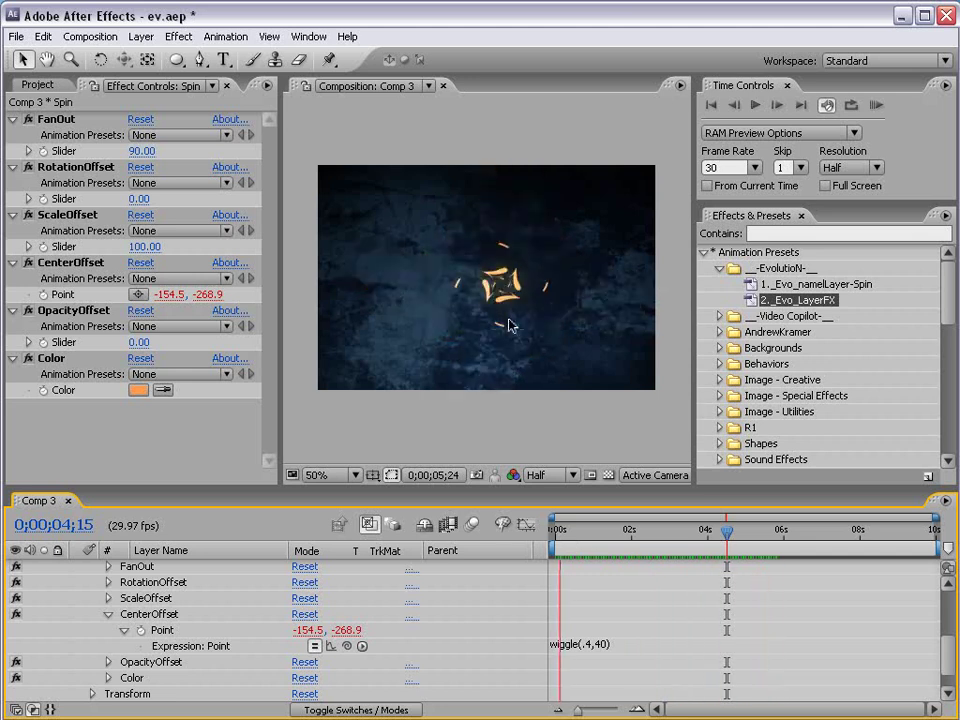
# Change the CenterOffset expression to wiggle(.4,70) and preview the stronger motion.
pyautogui.click(604, 645)
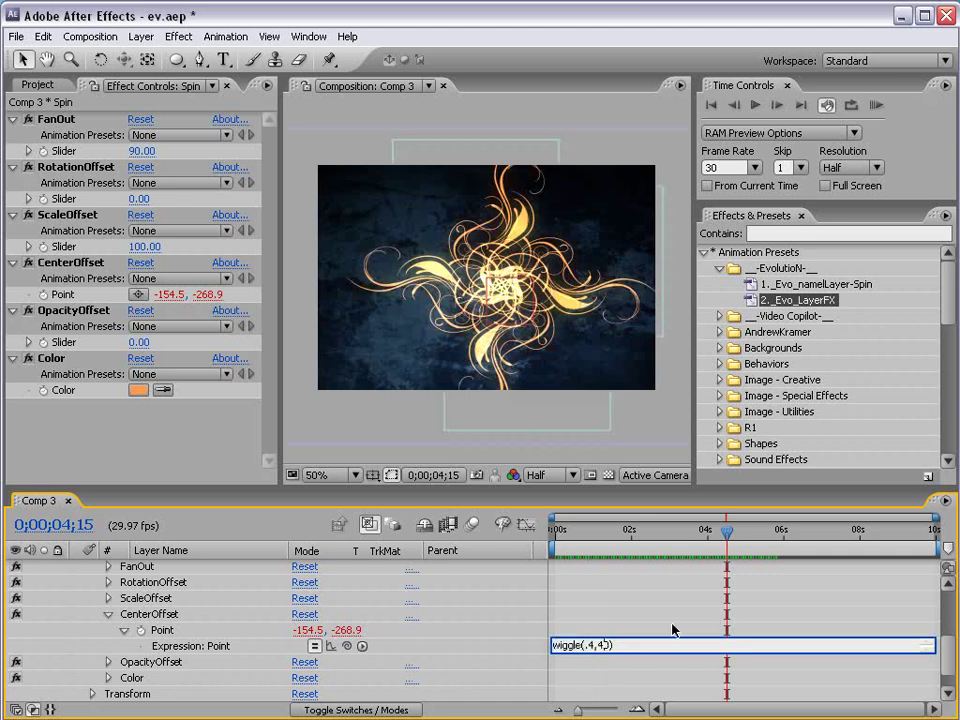
pyautogui.write('70')
pyautogui.press('KP_Enter')
pyautogui.press('KP_0')
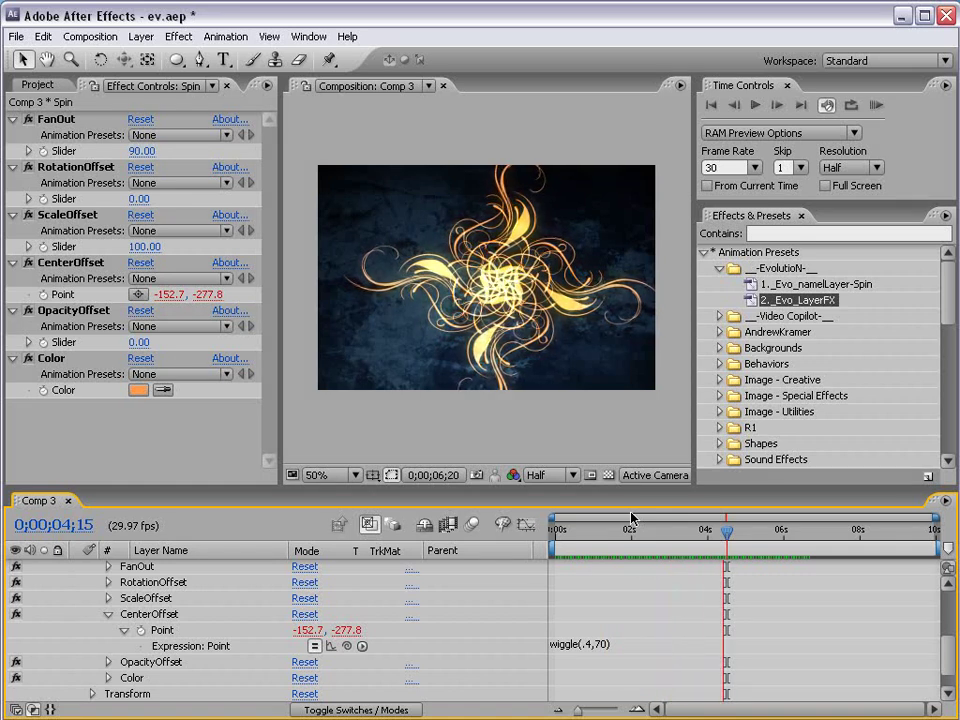
pyautogui.press('space')
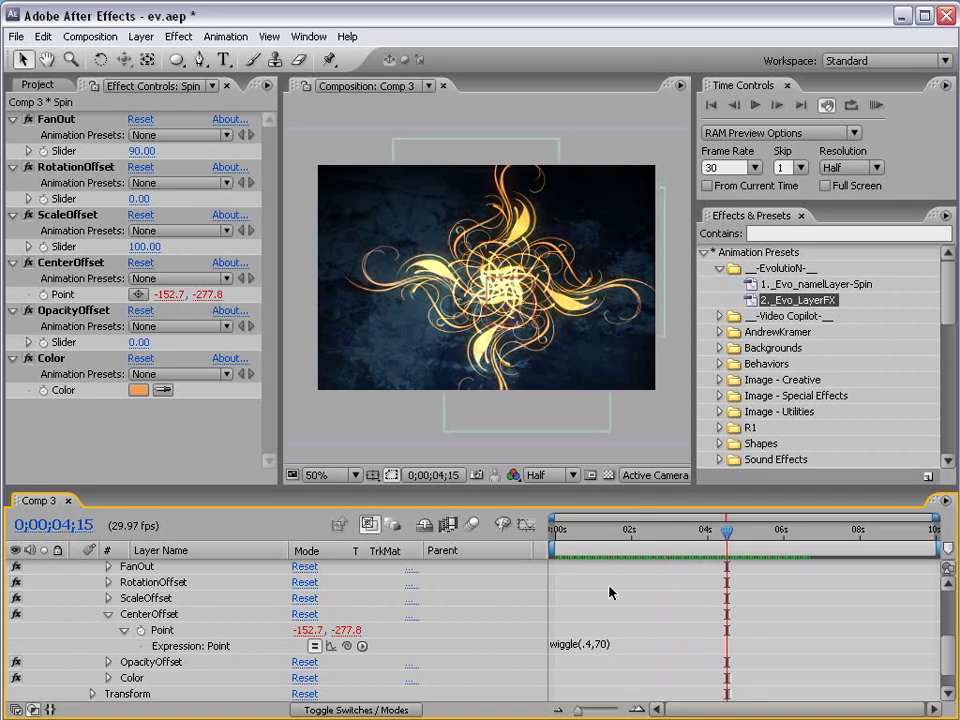
# Remove the wiggle expression from the CenterOffset Point and collapse the Spin layer's properties.
pyautogui.scroll(2, 497, 333)
pyautogui.scroll(-2, 497, 333)
pyautogui.click(610, 645)
pyautogui.press('Delete')
pyautogui.click(584, 627)
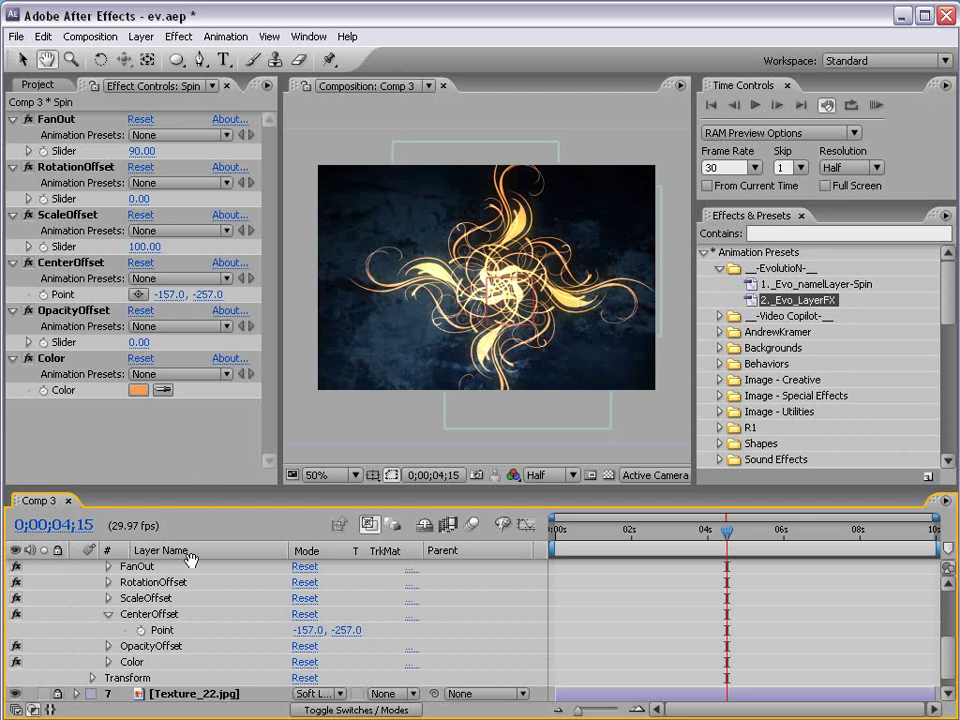
pyautogui.scroll(3, 150, 600)
pyautogui.click(148, 620)
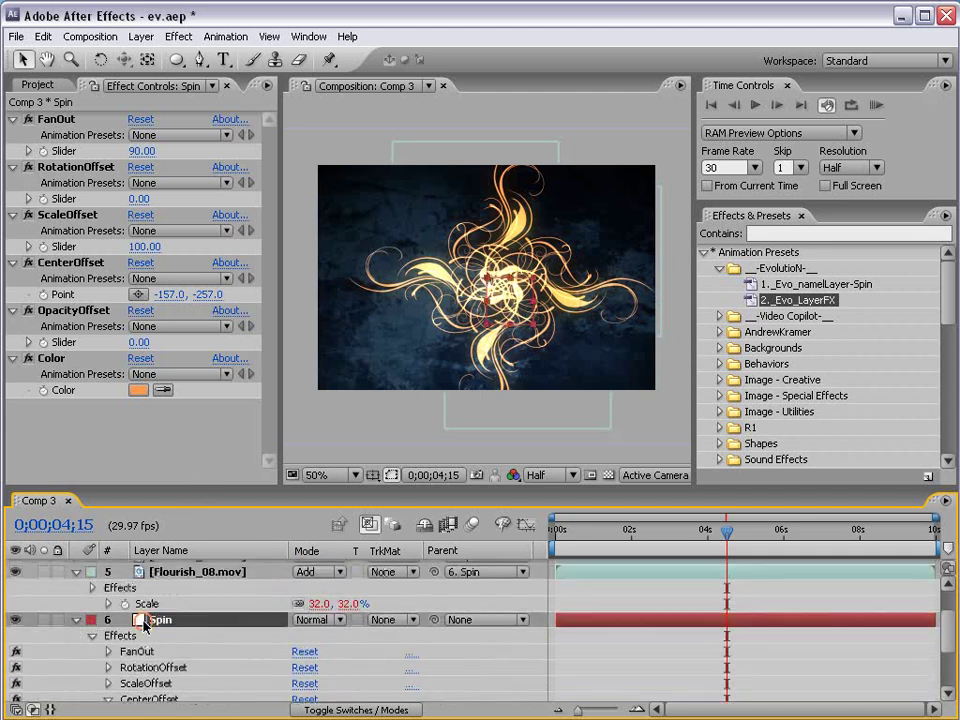
pyautogui.click(76, 620)
pyautogui.scroll(1, 210, 600)
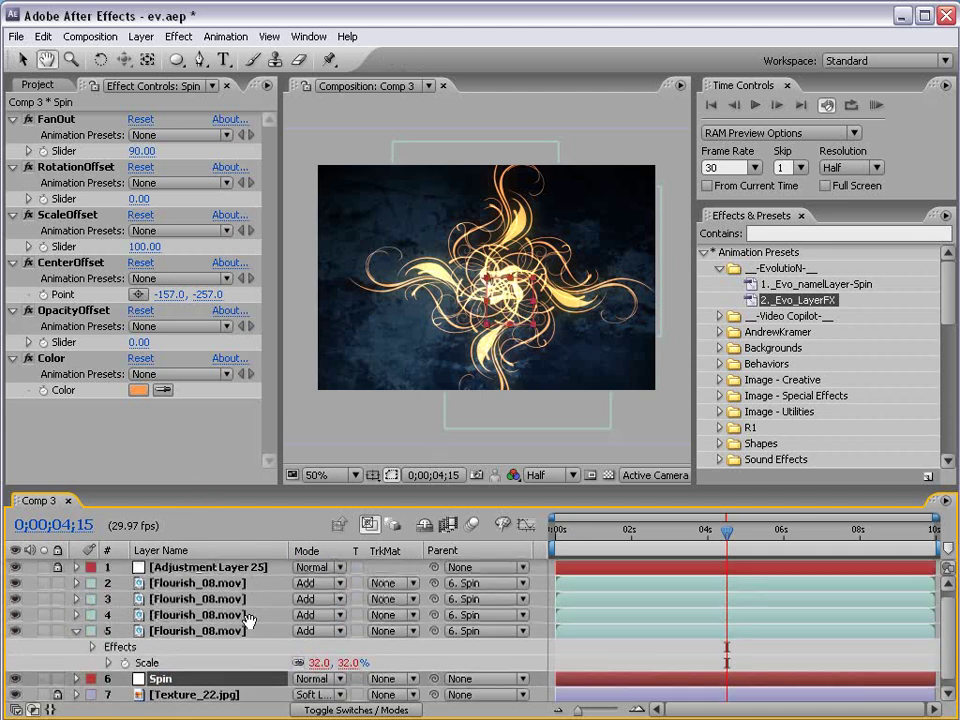
# Duplicate the uppermost Flourish_08.mov layer twice.
pyautogui.click(168, 584)
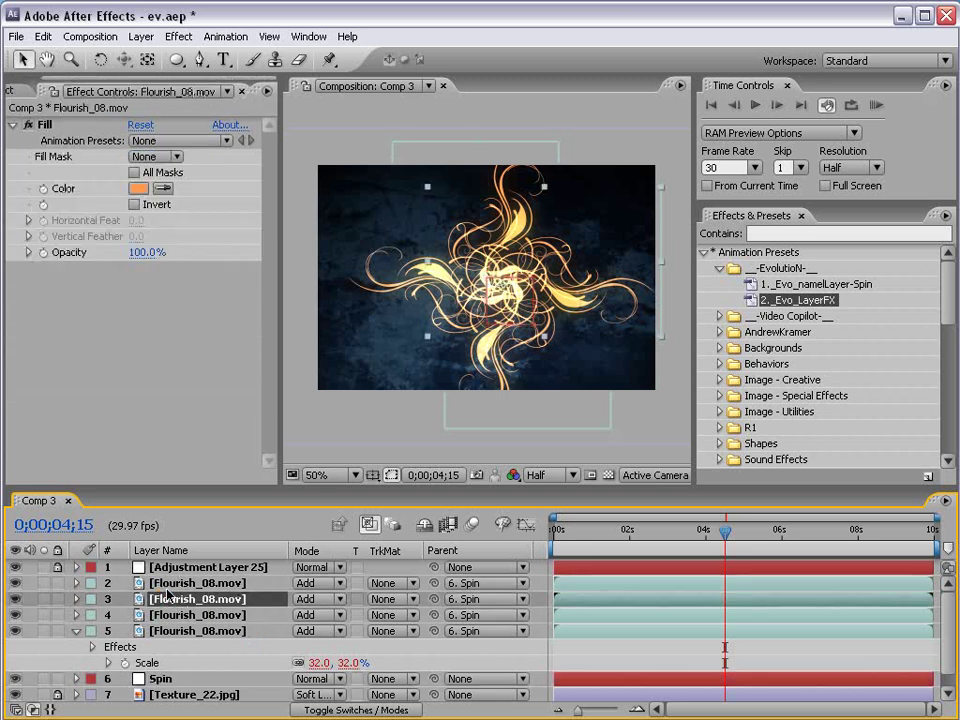
pyautogui.hotkey('ctrl', 'd')
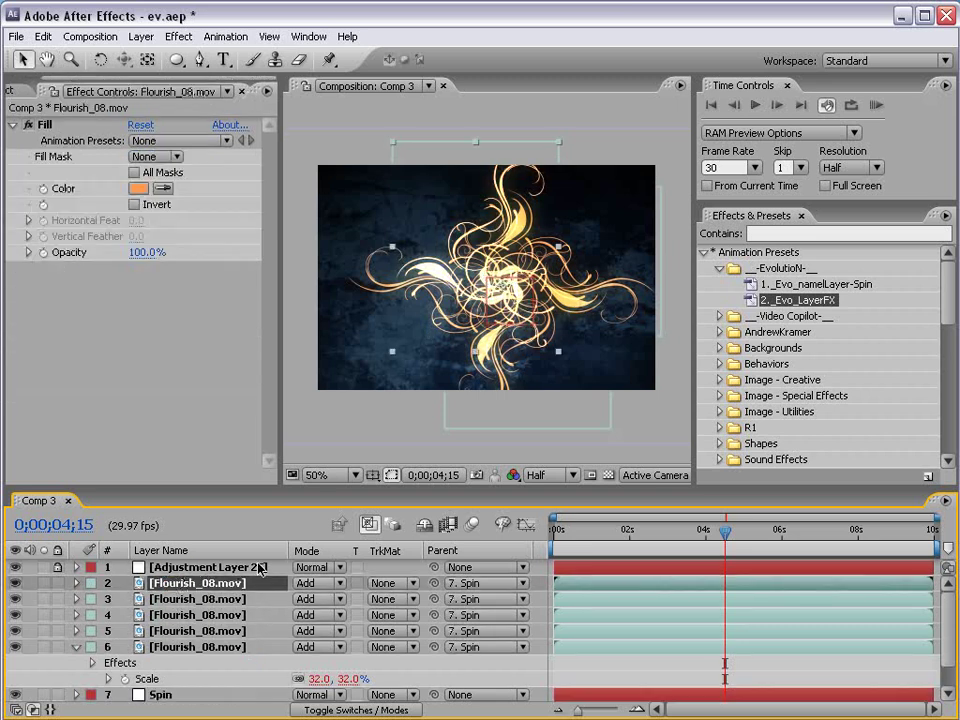
pyautogui.hotkey('ctrl', 'd')
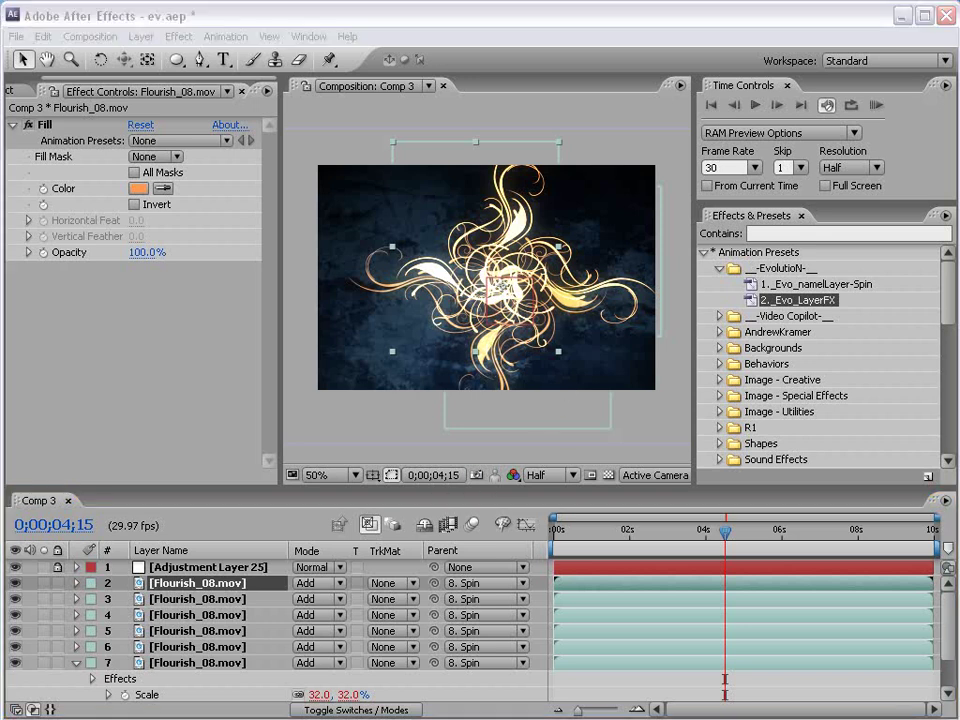
# Switch to Calculator and divide 360 by 6 to find the fan angle for the flourish layers.
pyautogui.moveTo(374, 338); pyautogui.dragTo(349, 259)
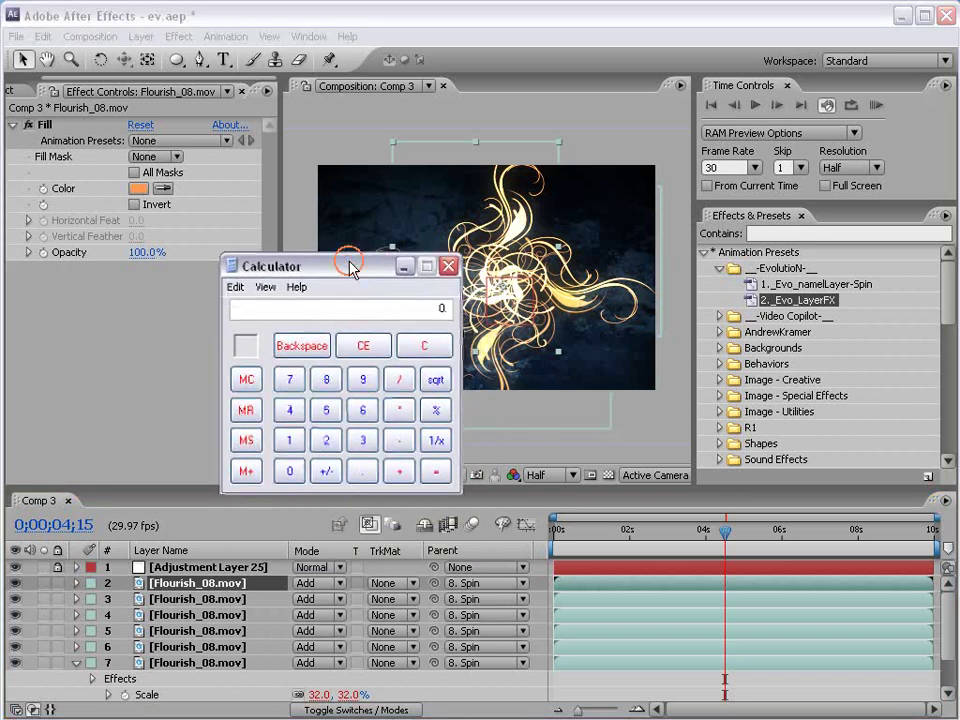
pyautogui.click(366, 439)
pyautogui.click(364, 412)
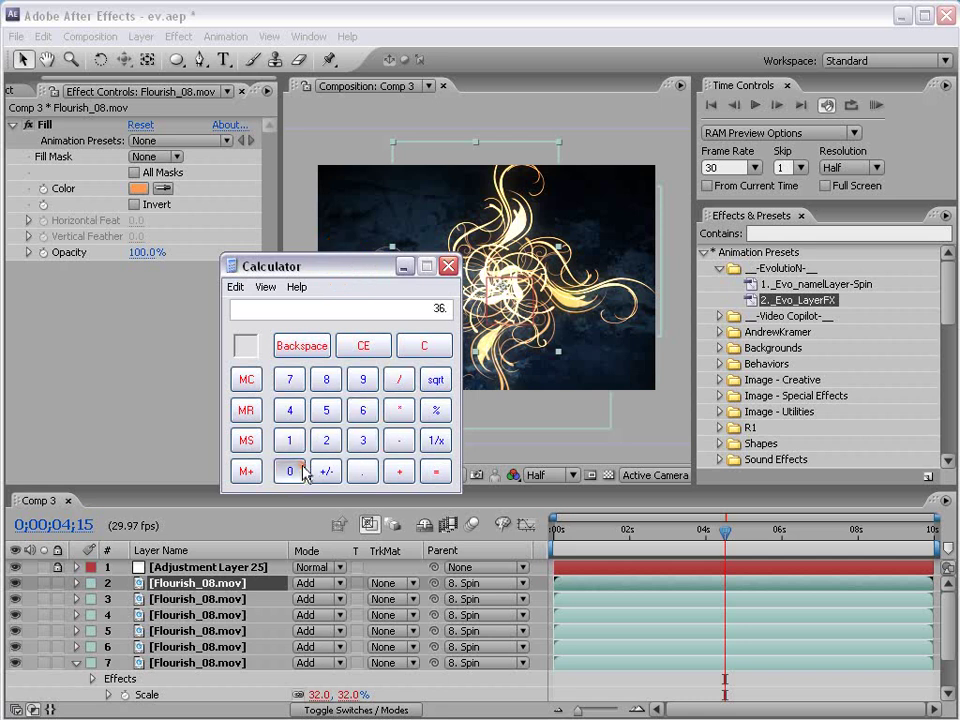
pyautogui.click(298, 472)
pyautogui.click(400, 381)
pyautogui.click(364, 412)
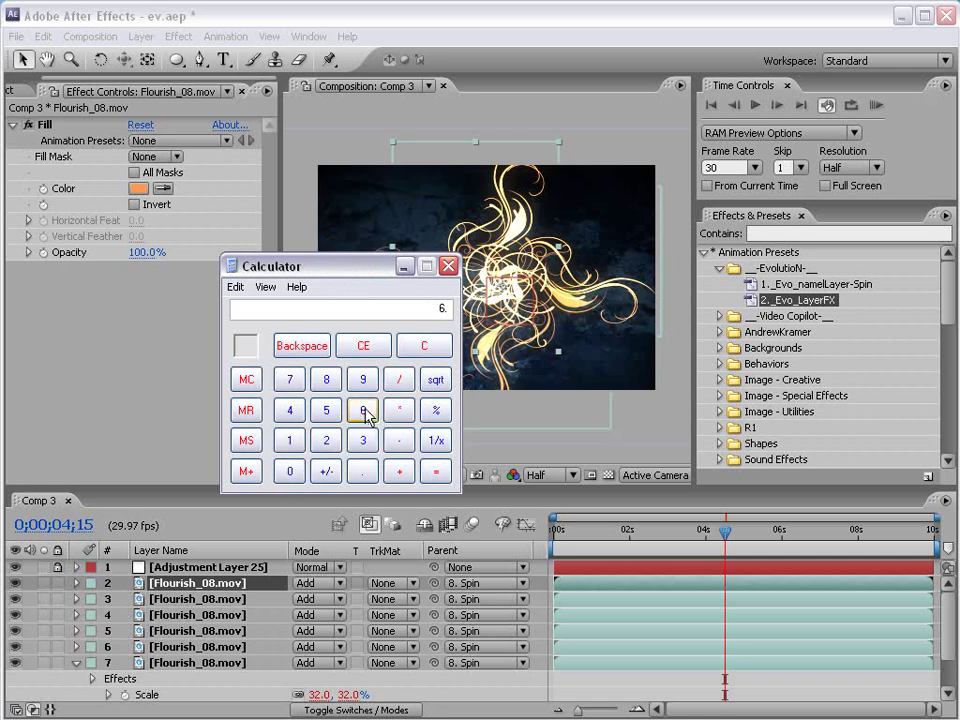
pyautogui.click(440, 477)
# Set the Spin layer's FanOut slider to 60.
pyautogui.click(279, 686)
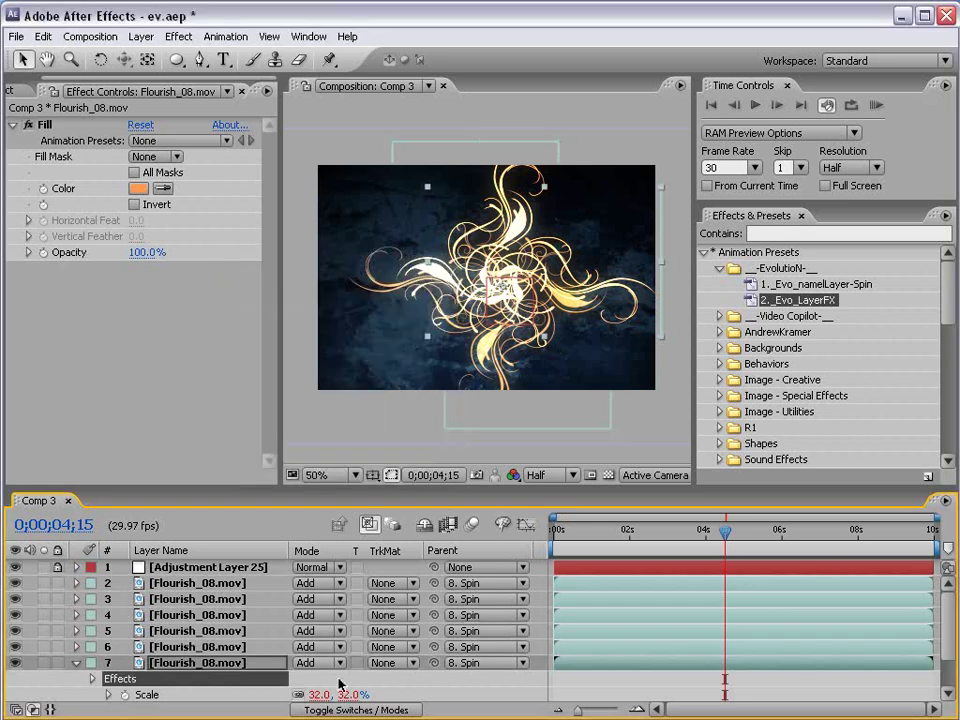
pyautogui.scroll(-3, 250, 672)
pyautogui.click(163, 664)
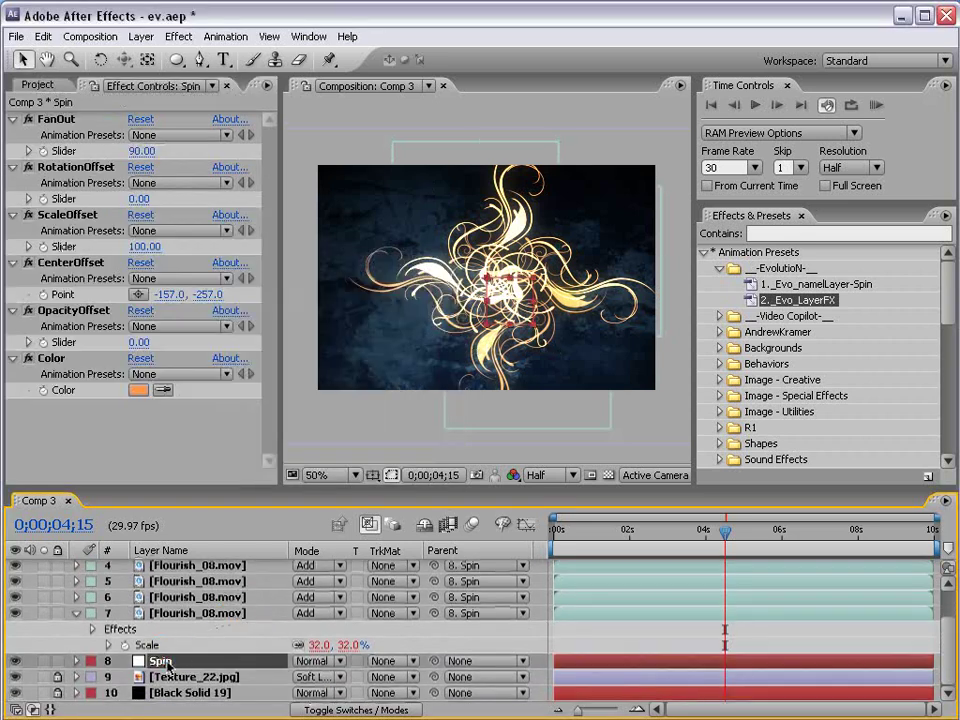
pyautogui.click(142, 151)
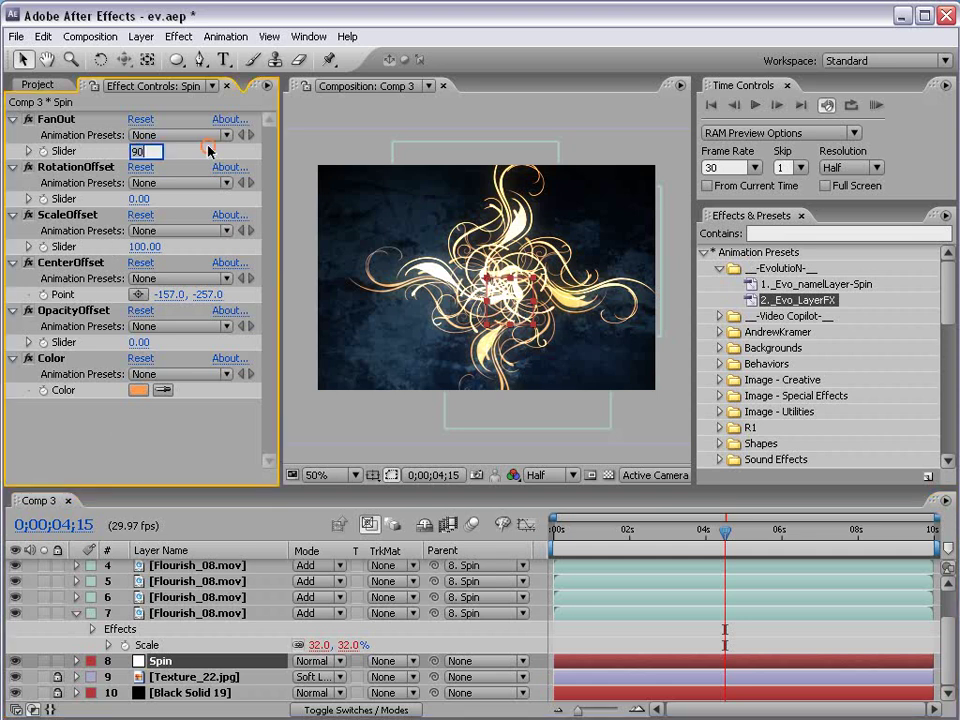
pyautogui.write('60')
pyautogui.press('Return')
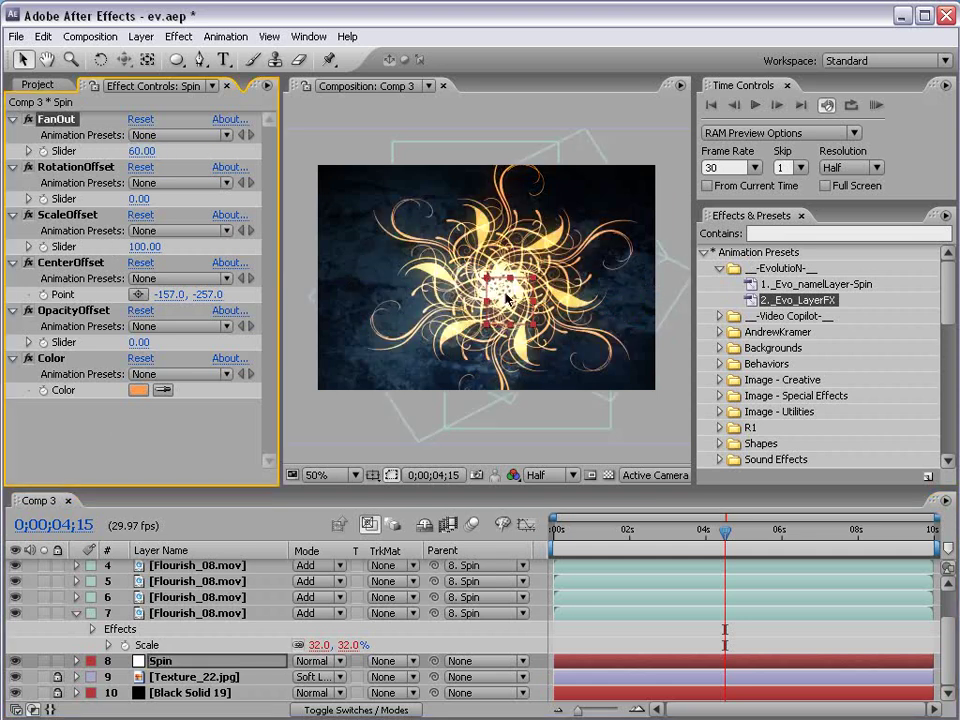
# Try other FanOut and RotationOffset values on the Spin layer to test how the flourish copies spread and rotate.
pyautogui.moveTo(140, 151); pyautogui.dragTo(177, 149)
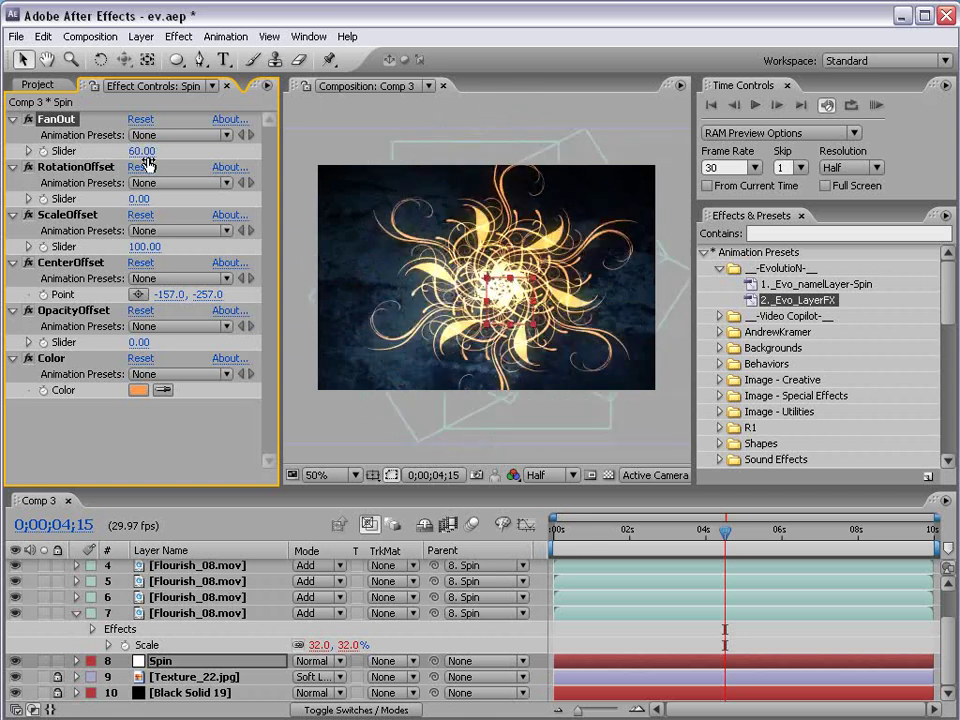
pyautogui.click(143, 151)
pyautogui.click(561, 407)
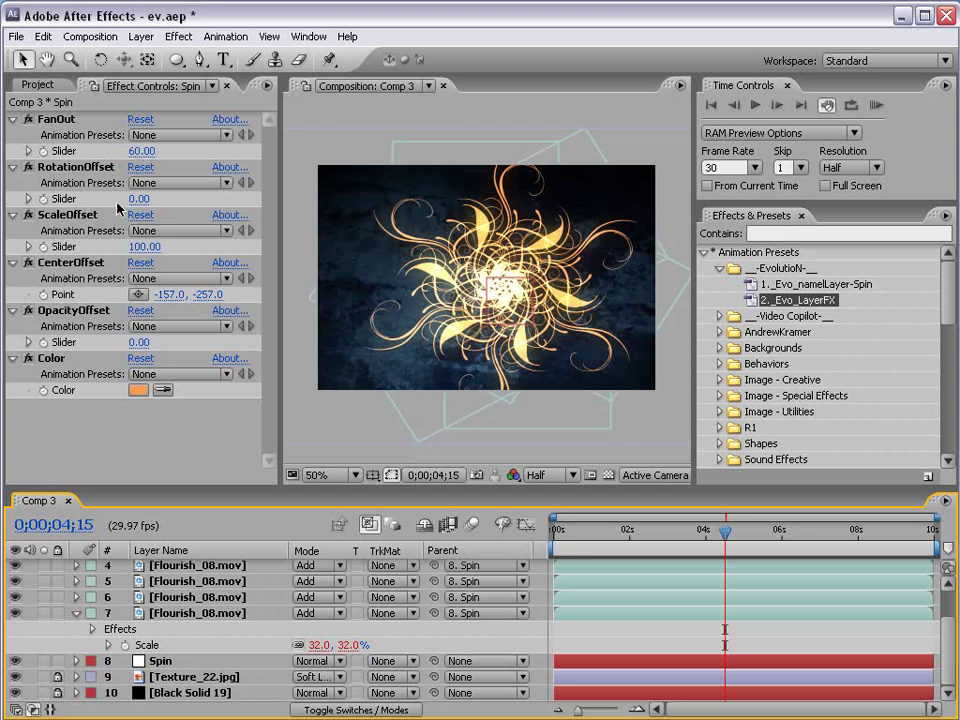
pyautogui.click(75, 167)
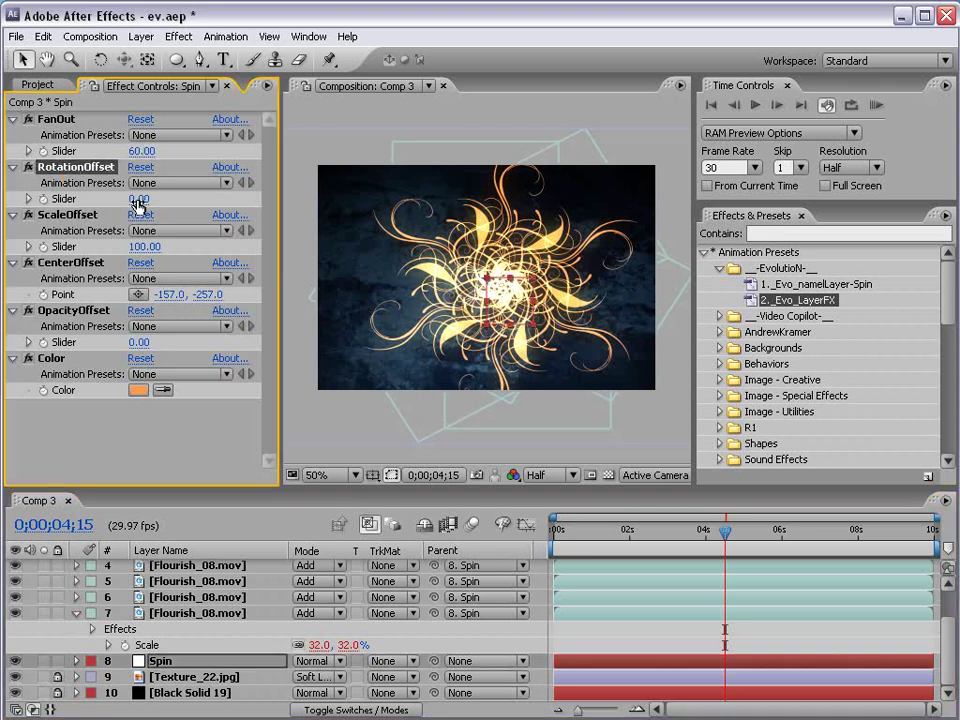
pyautogui.moveTo(137, 199); pyautogui.dragTo(187, 193)
# Reduce the Spin layer's ScaleOffset to 86 to shrink all flourish copies together.
pyautogui.click(62, 216)
pyautogui.moveTo(143, 246)
pyautogui.mouseDown()
pyautogui.moveTo(98, 246)
pyautogui.moveTo(137, 256)
pyautogui.mouseUp()
pyautogui.click(652, 613)
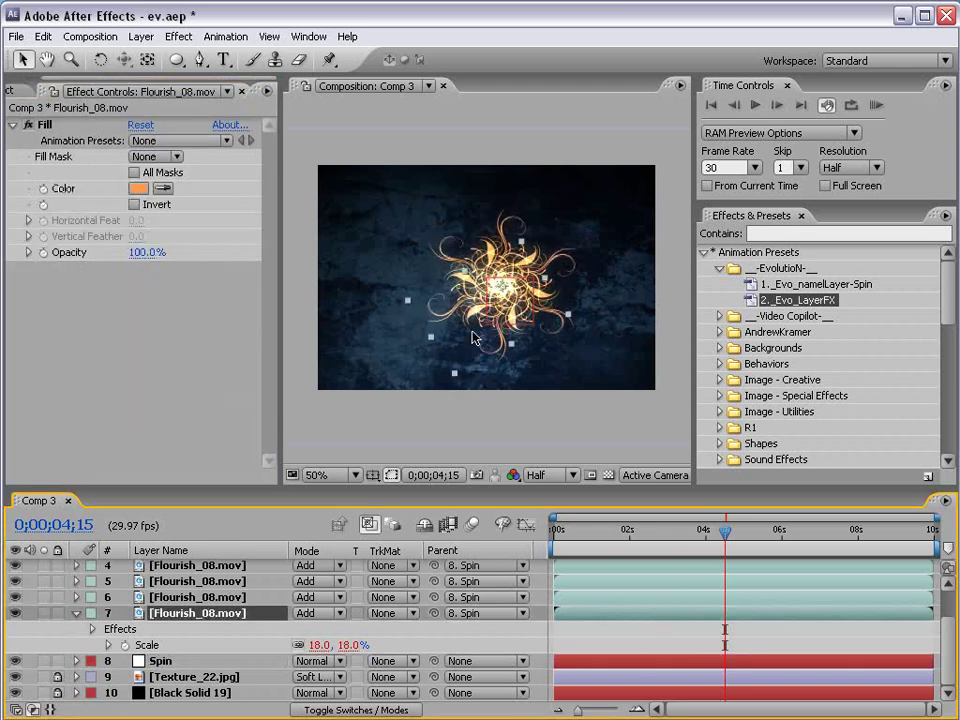
# Set the composition's preview resolution to Full and inspect the flourish design in a maximized view.
pyautogui.press('`')
pyautogui.press('`')
pyautogui.click(551, 478)
pyautogui.click(549, 502)
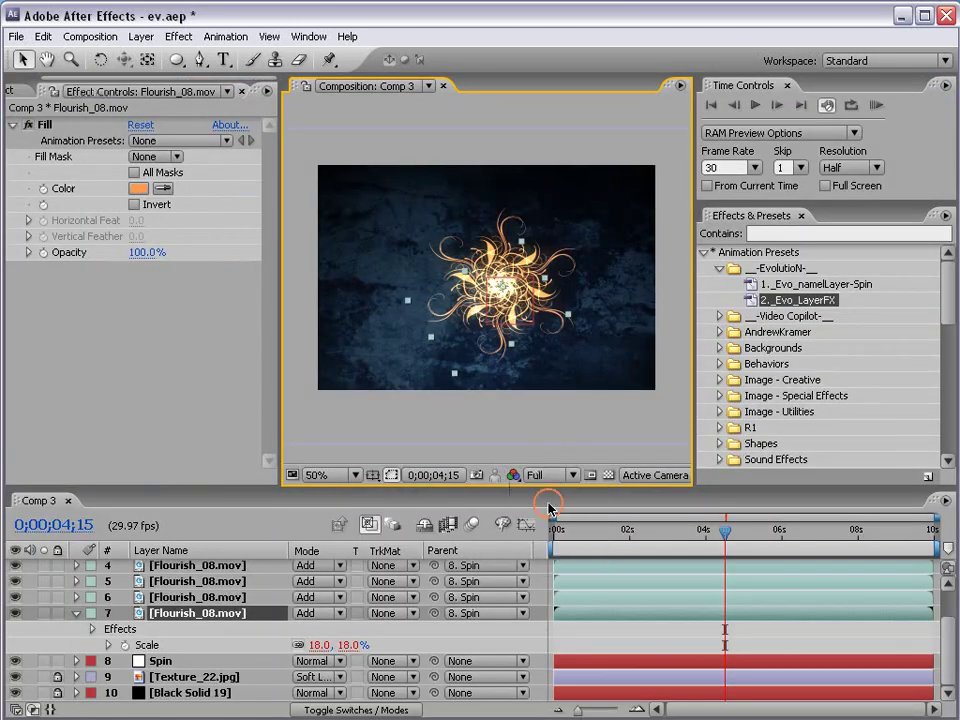
pyautogui.click(638, 628)
pyautogui.press('`')
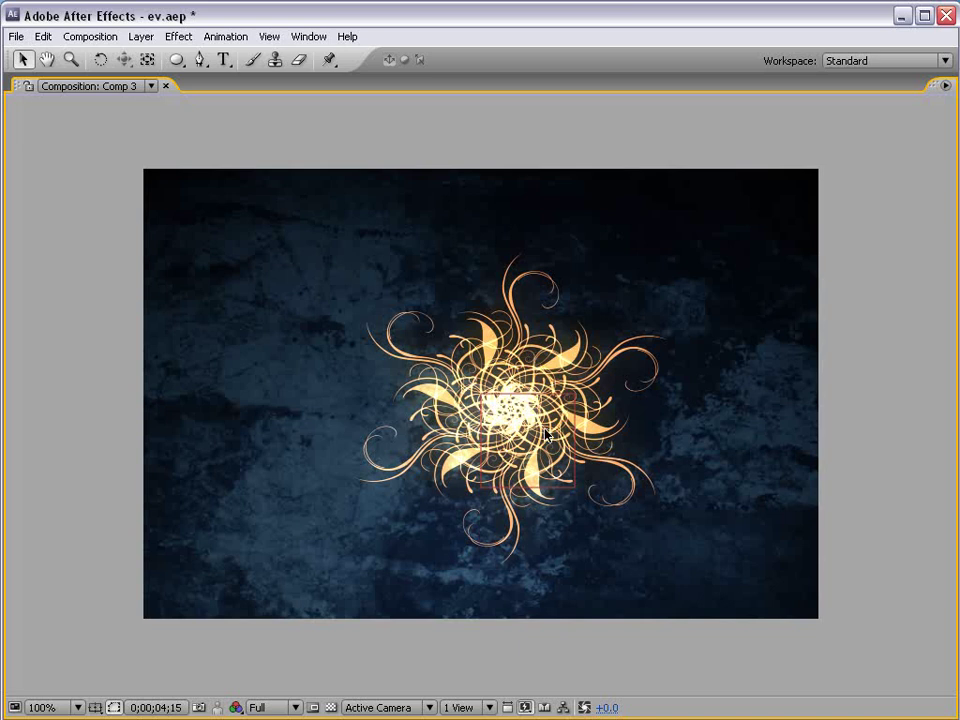
pyautogui.press('`')
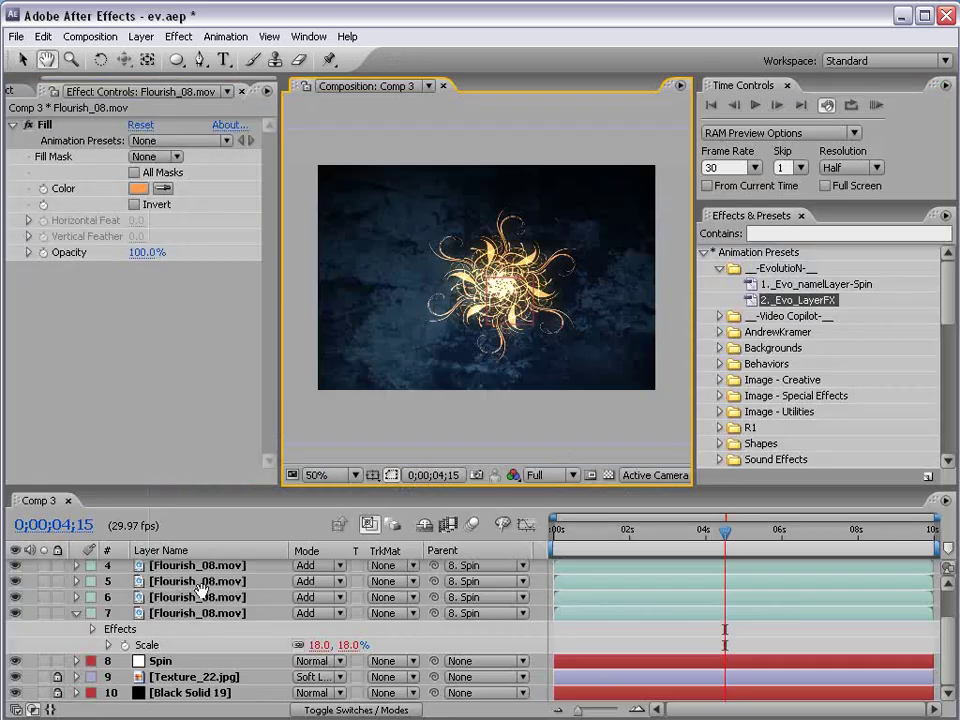
# Try an OpacityOffset of -43 on the Spin layer and restore it to 0.
pyautogui.click(176, 661)
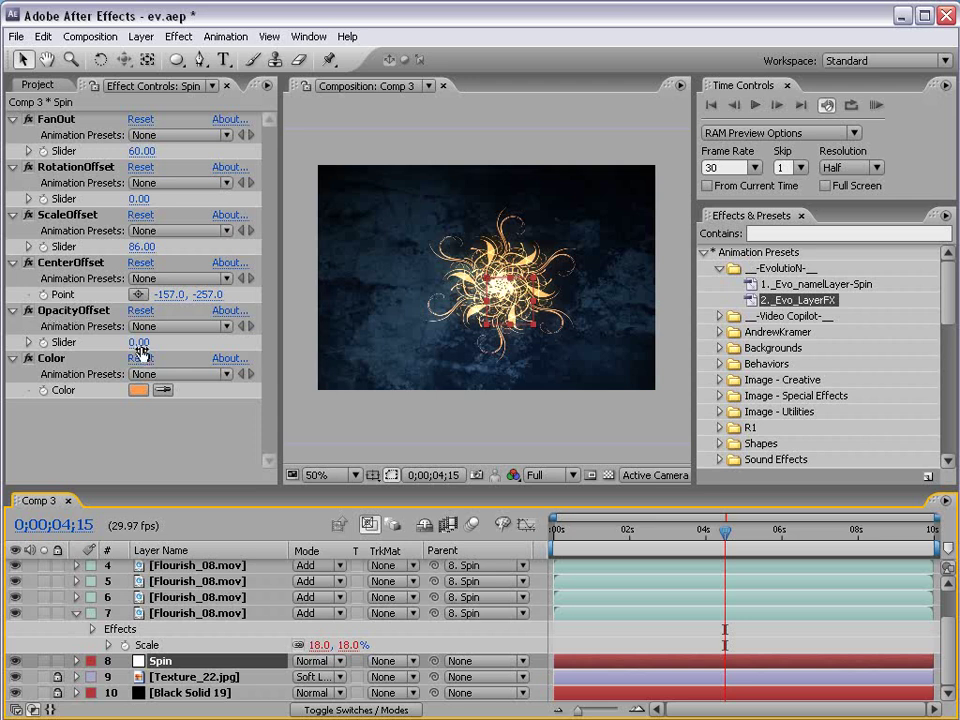
pyautogui.moveTo(138, 343); pyautogui.dragTo(96, 343)
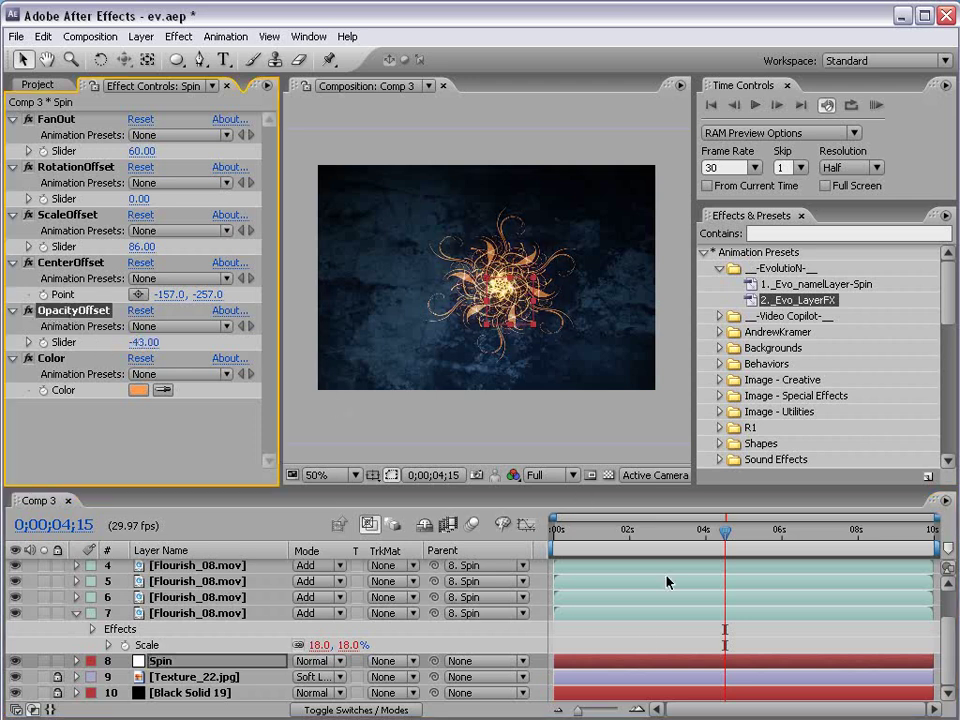
pyautogui.scroll(2, 495, 300)
pyautogui.click(144, 342)
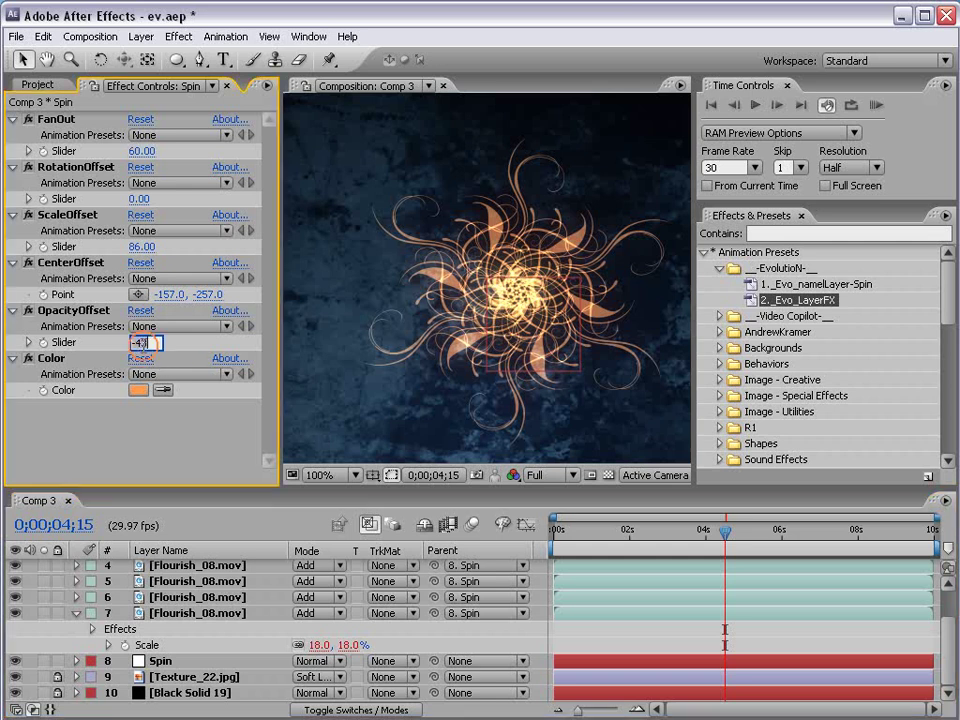
pyautogui.write('0')
pyautogui.press('Return')
# Change the Spin layer's Color control to purple C74FFF and look at the composition enlarged.
pyautogui.click(139, 390)
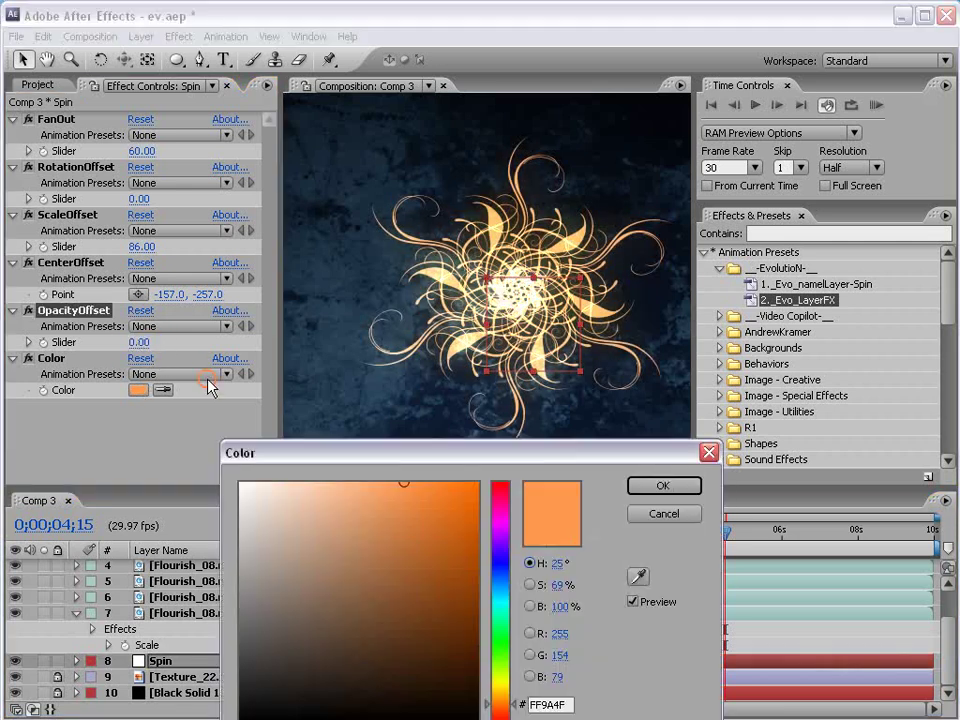
pyautogui.moveTo(500, 578); pyautogui.dragTo(505, 543)
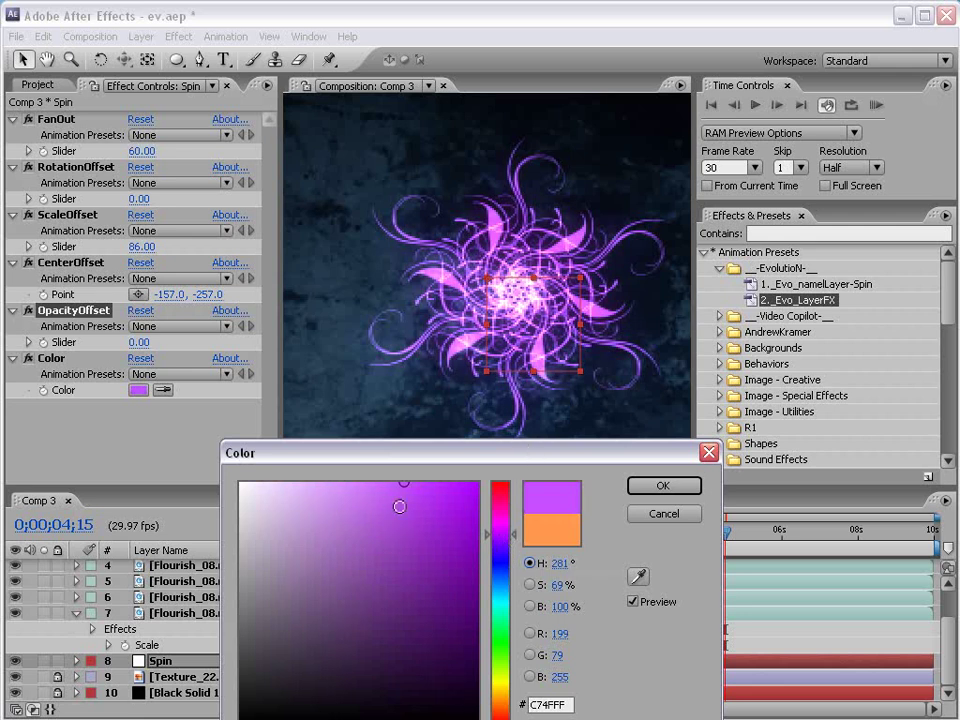
pyautogui.moveTo(401, 500)
pyautogui.mouseDown()
pyautogui.moveTo(403, 472)
pyautogui.moveTo(478, 530)
pyautogui.mouseUp()
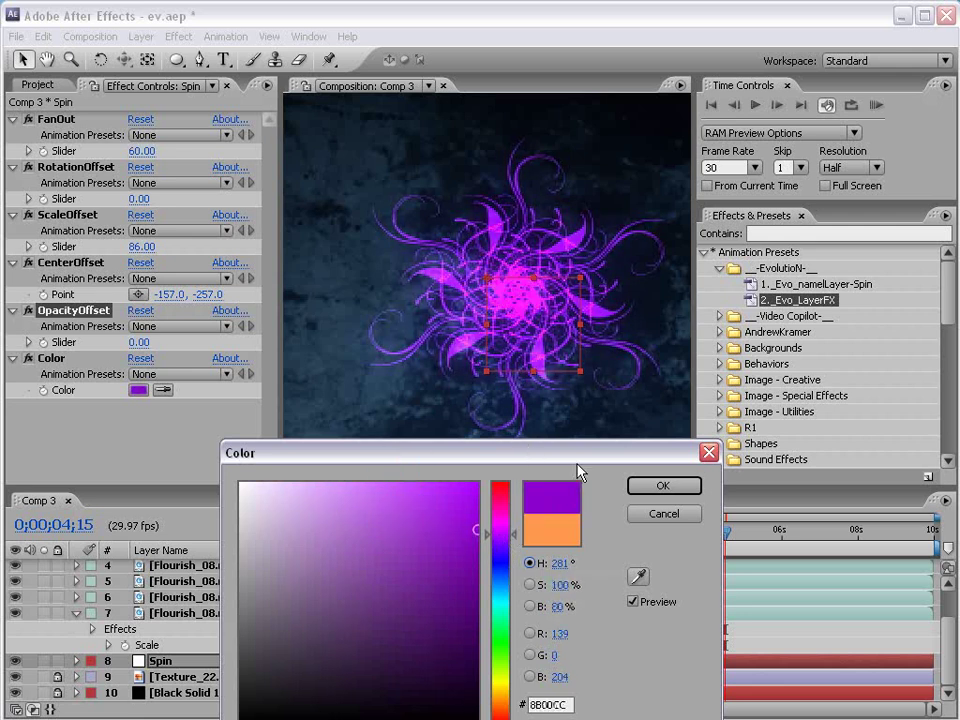
pyautogui.moveTo(407, 504)
pyautogui.mouseDown()
pyautogui.moveTo(390, 503)
pyautogui.moveTo(388, 476)
pyautogui.moveTo(410, 488)
pyautogui.moveTo(414, 477)
pyautogui.mouseUp()
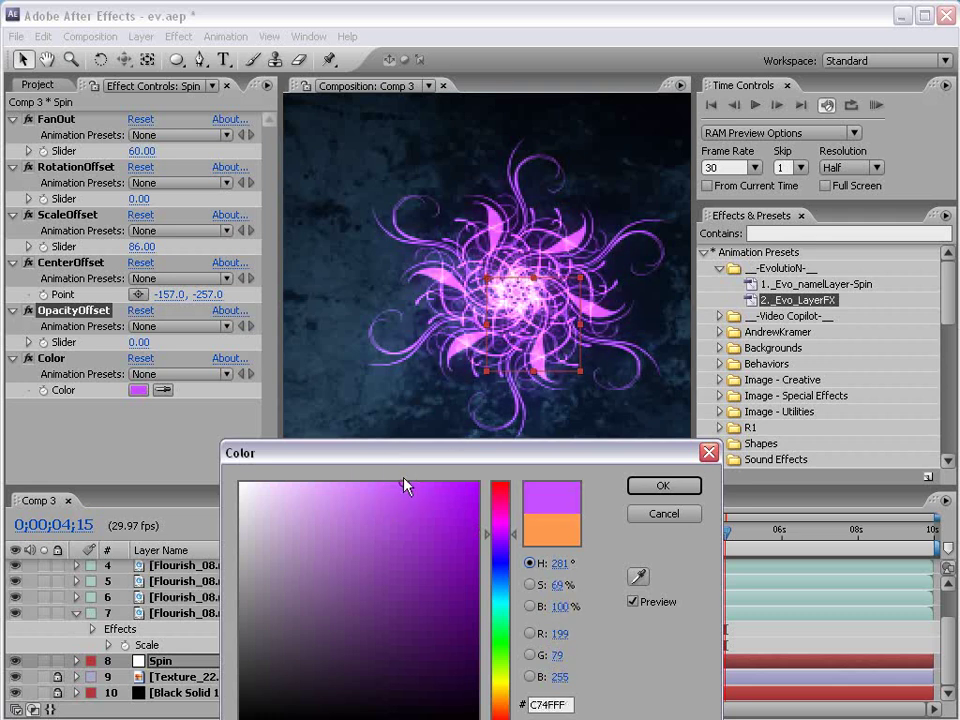
pyautogui.click(645, 485)
pyautogui.press('`')
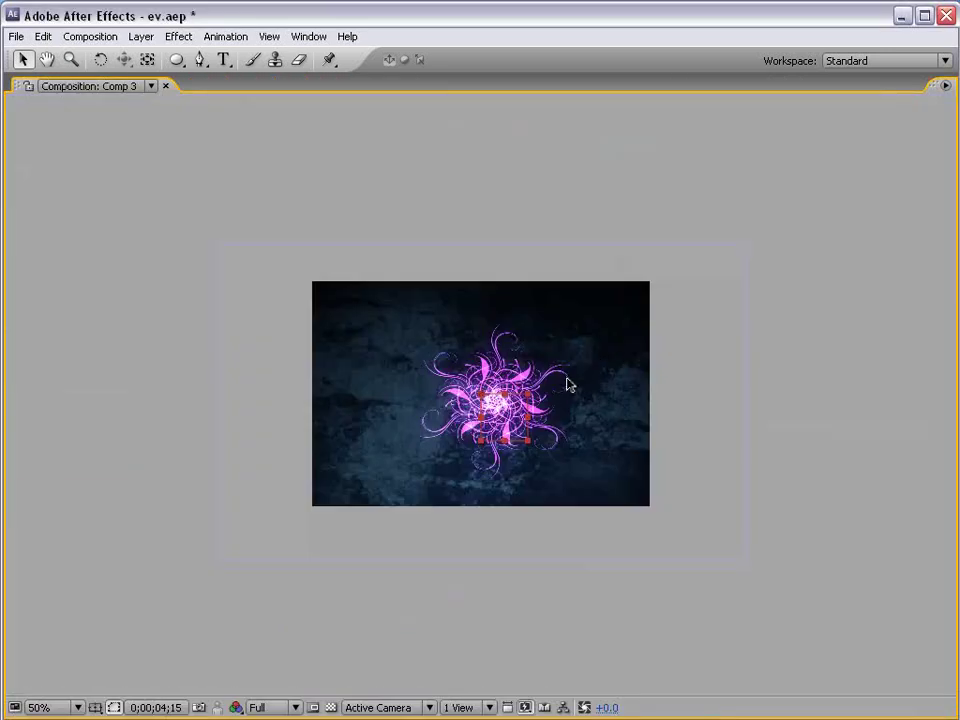
pyautogui.press('`')
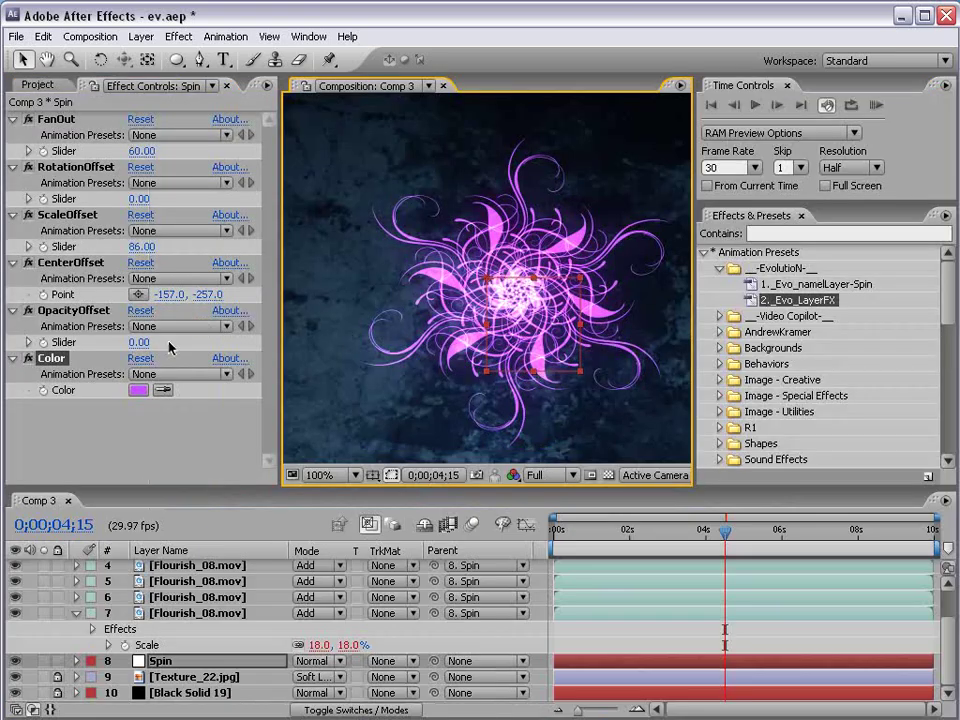
# Change the Spin layer's Color control to light blue and collapse the lowest Flourish_08.mov layer's properties.
pyautogui.click(139, 390)
pyautogui.moveTo(505, 552); pyautogui.dragTo(508, 592)
pyautogui.click(663, 485)
pyautogui.click(729, 639)
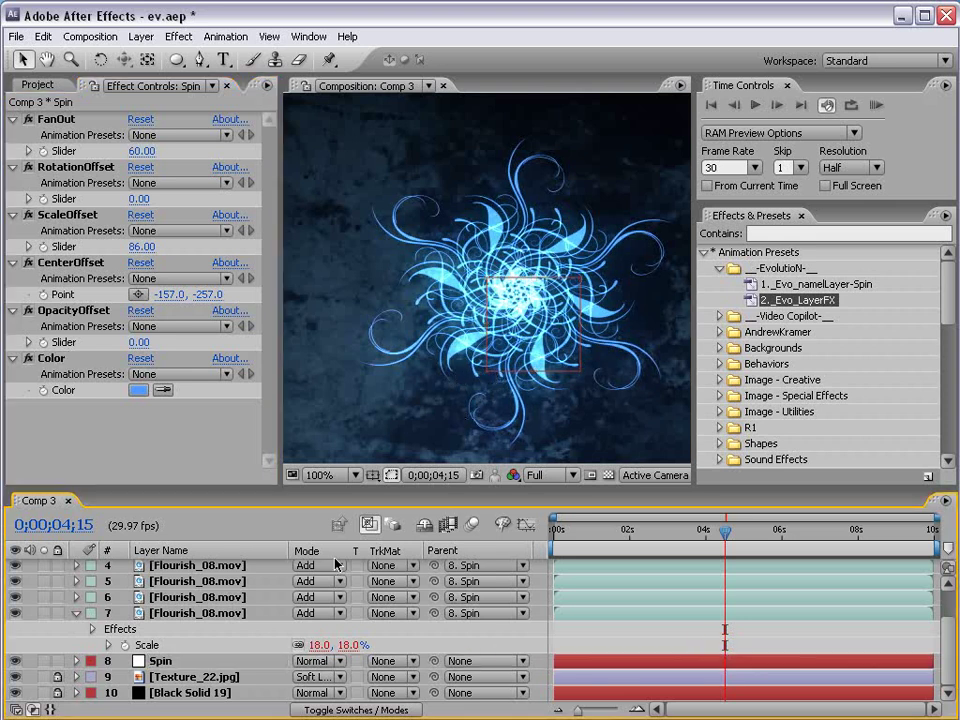
pyautogui.scroll(2, 337, 600)
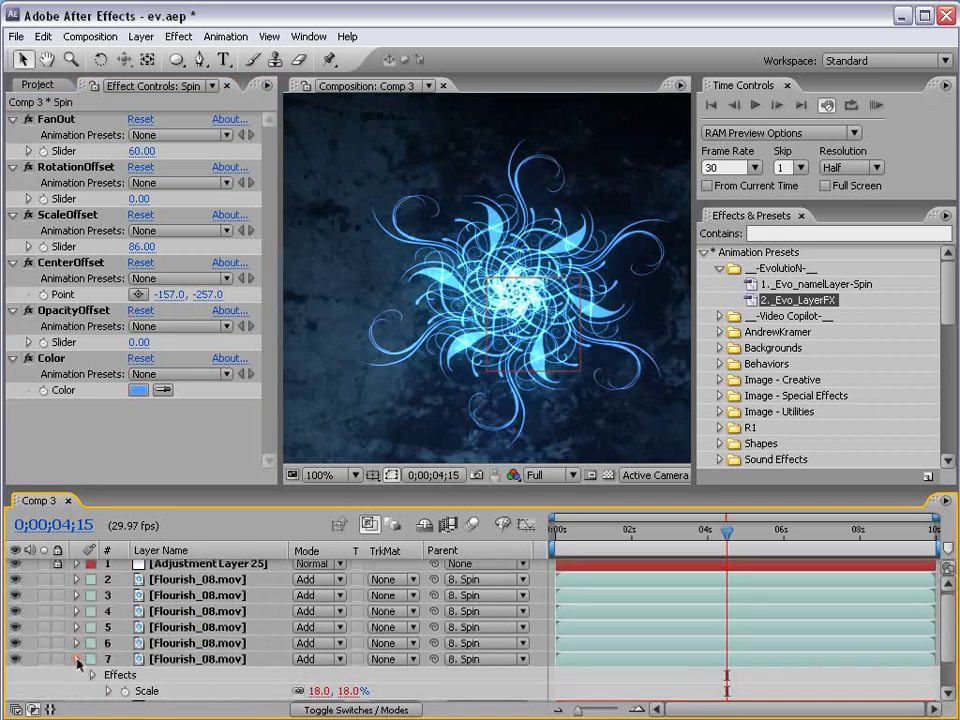
pyautogui.click(76, 659)
pyautogui.click(433, 257)
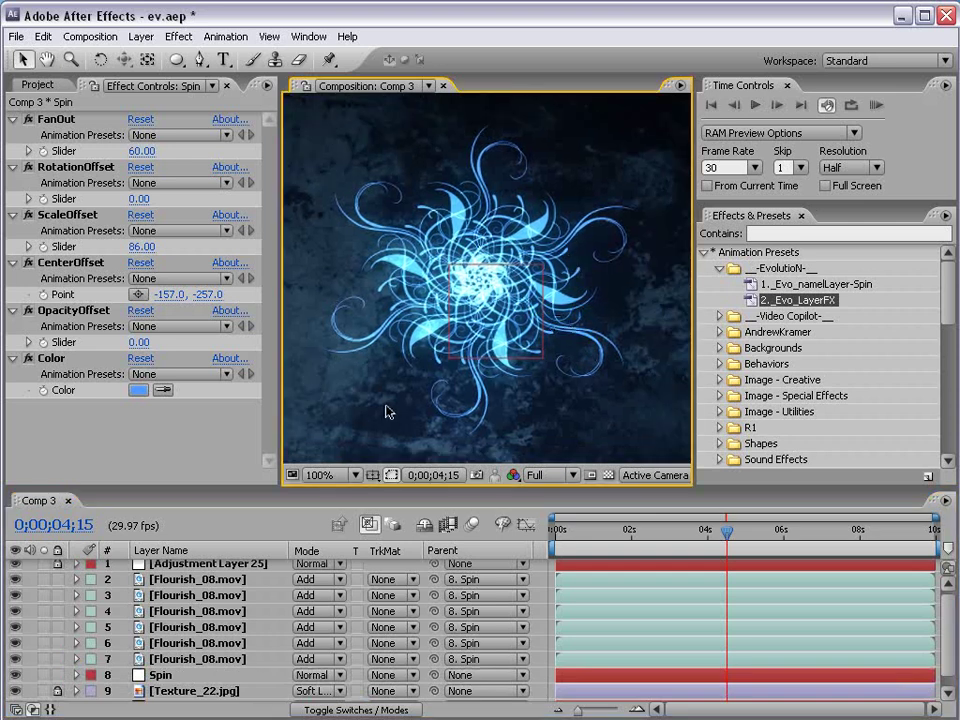
# Reduce the Scale of every other Flourish_08.mov copy, layers 2, 4 and 6, to 13%.
pyautogui.click(190, 579)
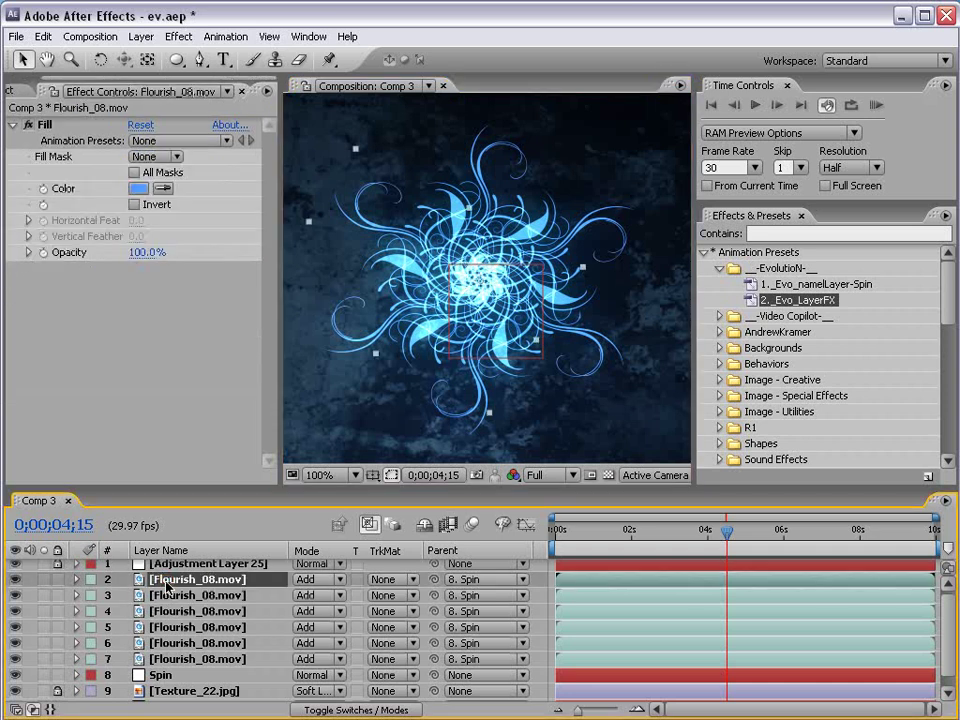
pyautogui.keyDown('ctrl'); pyautogui.click(190, 611); pyautogui.keyUp('ctrl')
pyautogui.keyDown('ctrl'); pyautogui.click(161, 644); pyautogui.keyUp('ctrl')
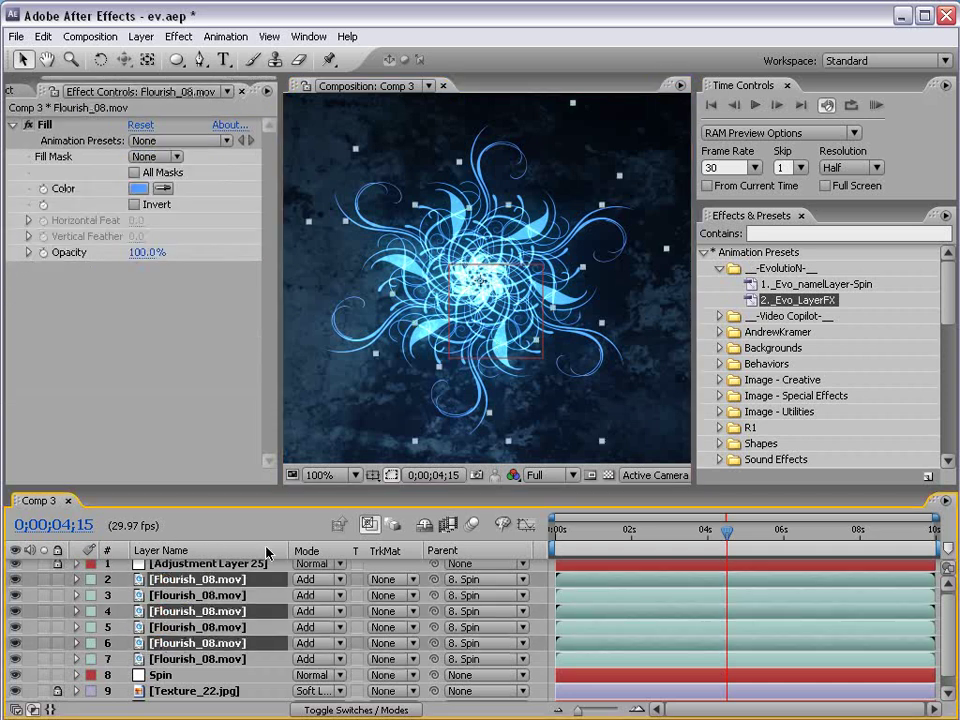
pyautogui.moveTo(270, 490); pyautogui.dragTo(251, 434)
pyautogui.press('s')
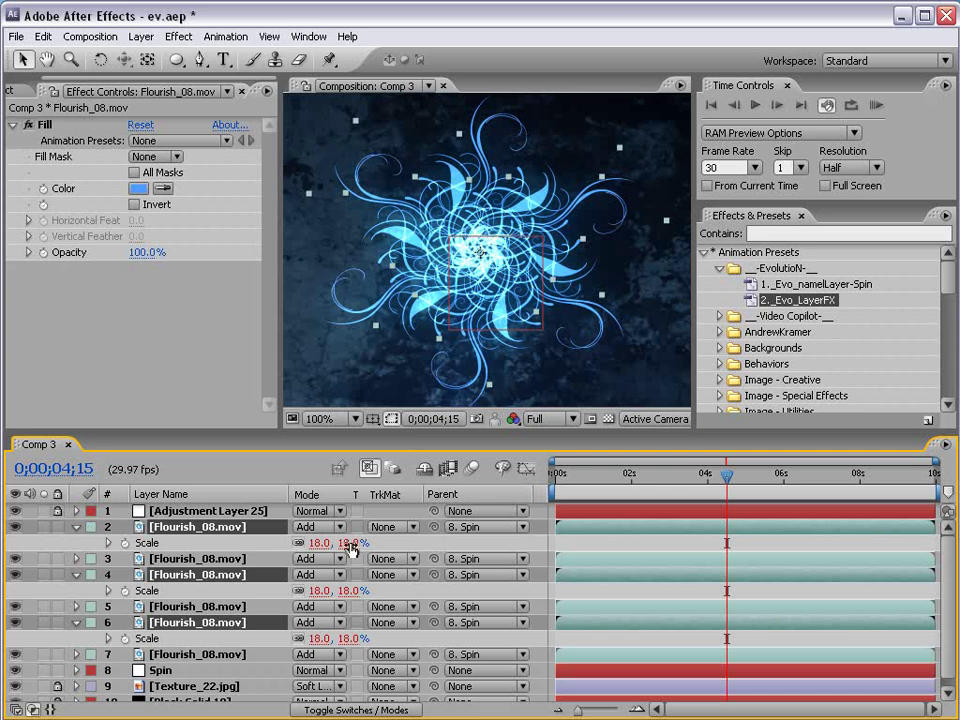
pyautogui.moveTo(350, 545)
pyautogui.mouseDown()
pyautogui.moveTo(388, 543)
pyautogui.moveTo(337, 531)
pyautogui.mouseUp()
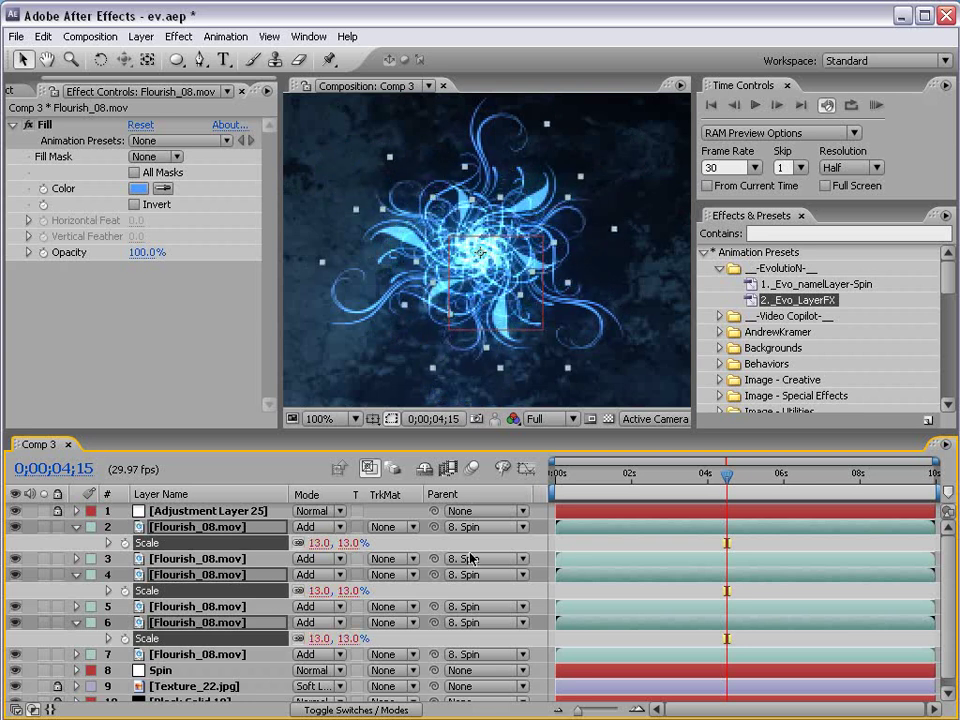
# Preview the flourish animation and reduce the Spin layer's FanOut to 27.
pyautogui.press('space')
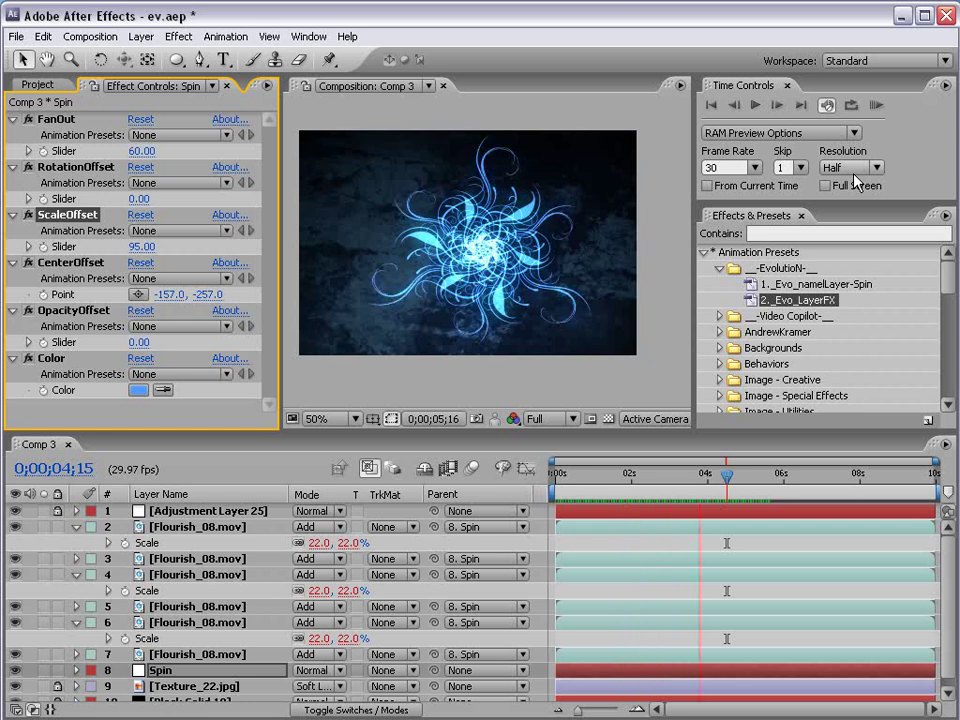
pyautogui.press('space')
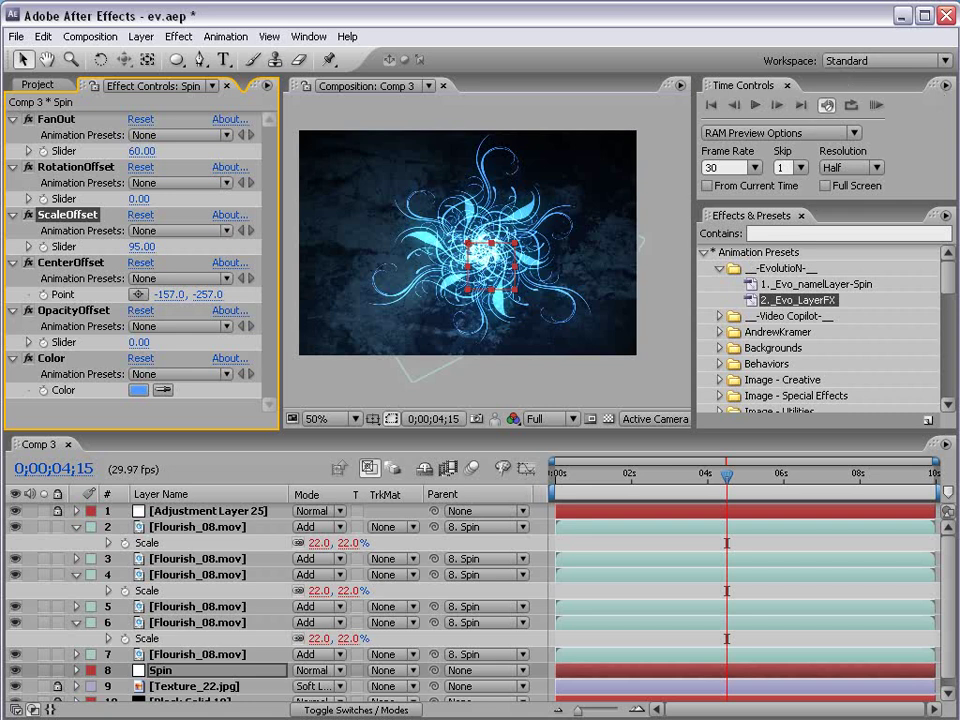
pyautogui.click(160, 672)
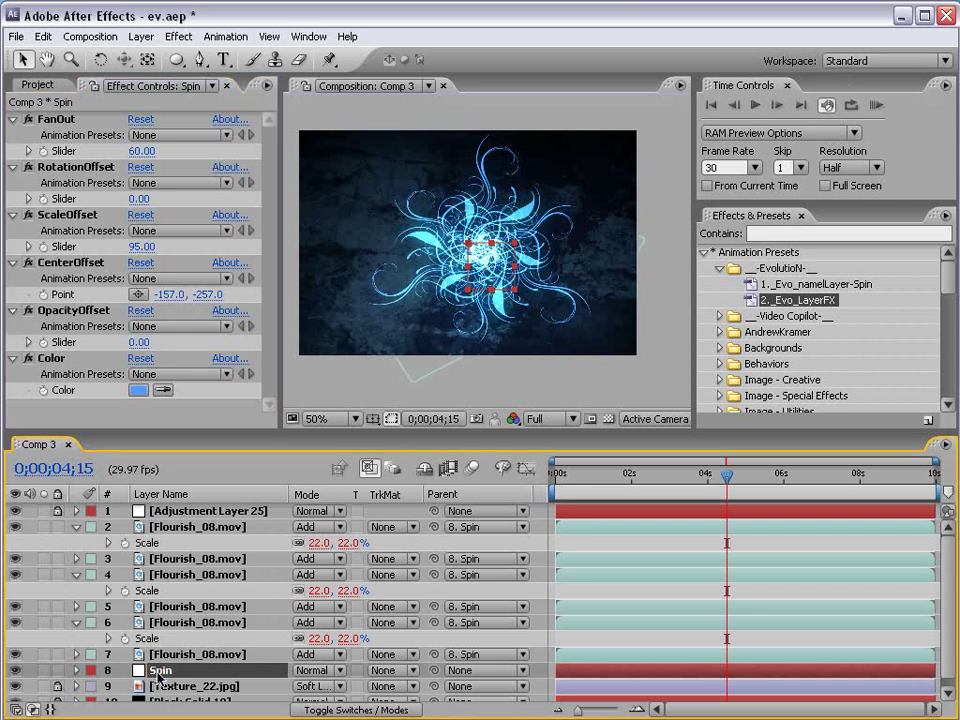
pyautogui.moveTo(145, 152); pyautogui.dragTo(114, 151)
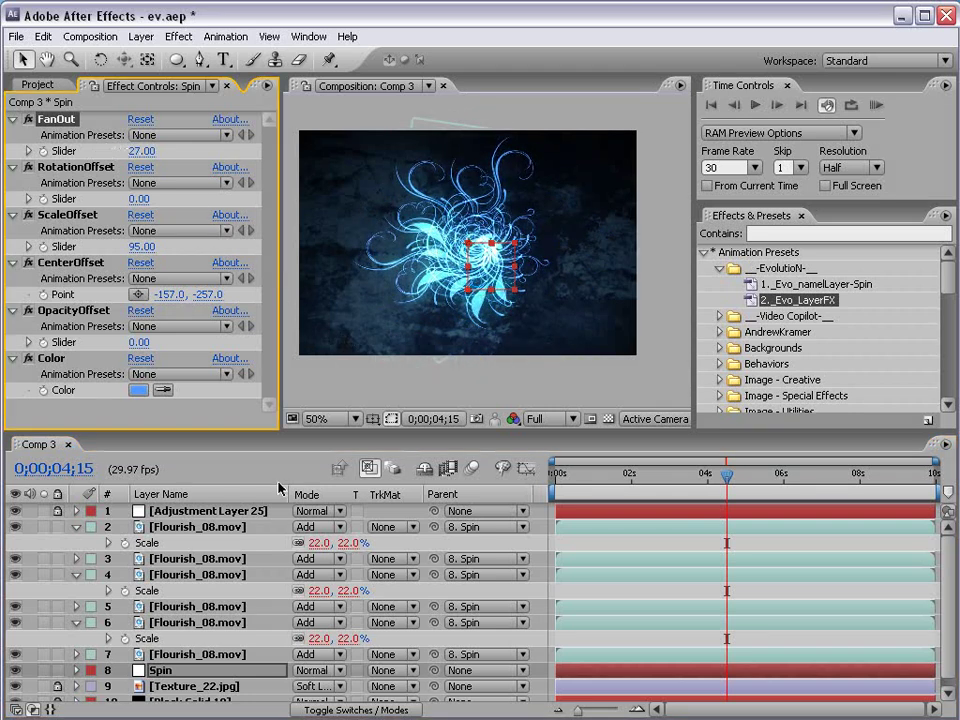
# Delete Flourish_08.mov layers 2 through 6, keeping only the lowest copy, and select that remaining flourish layer.
pyautogui.click(233, 528)
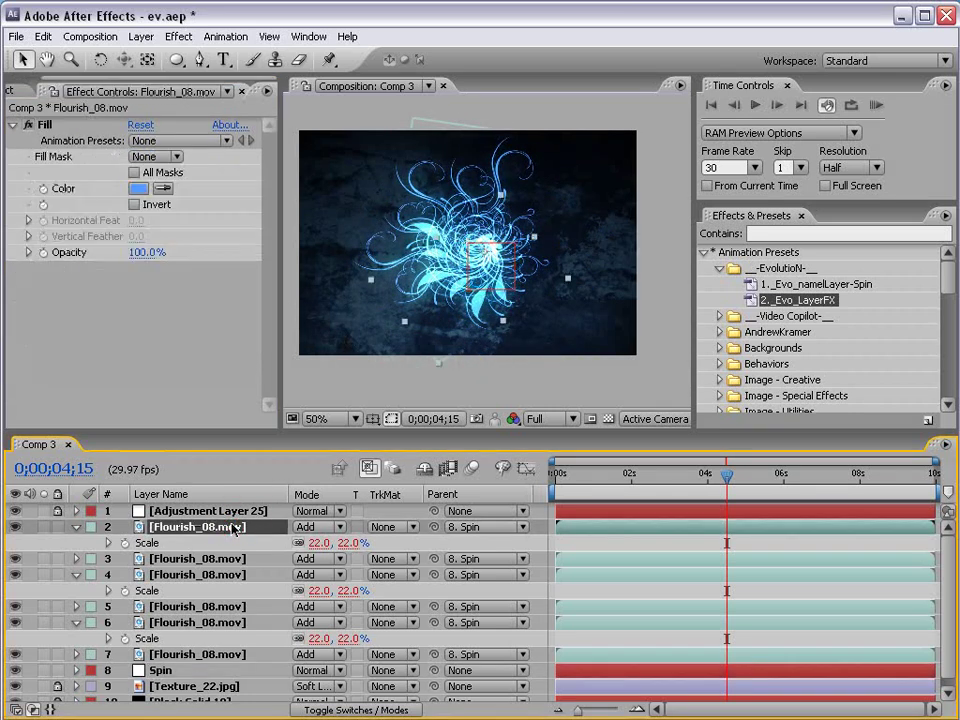
pyautogui.keyDown('shift'); pyautogui.click(183, 622); pyautogui.keyUp('shift')
pyautogui.press('Delete')
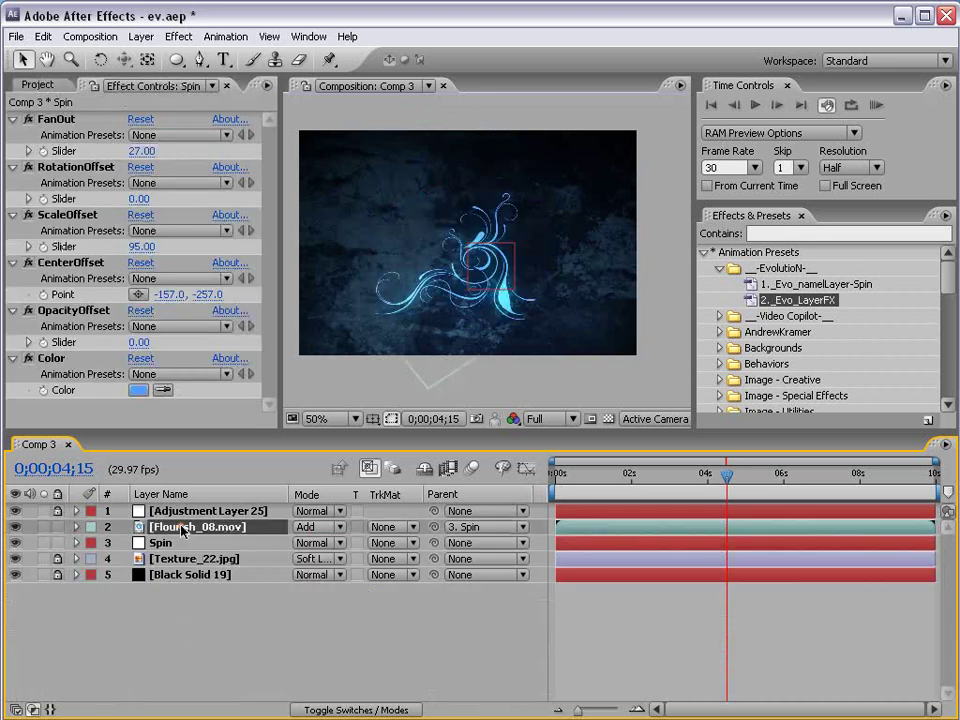
pyautogui.click(184, 528)
pyautogui.click(688, 631)
pyautogui.scroll(2, 527, 317)
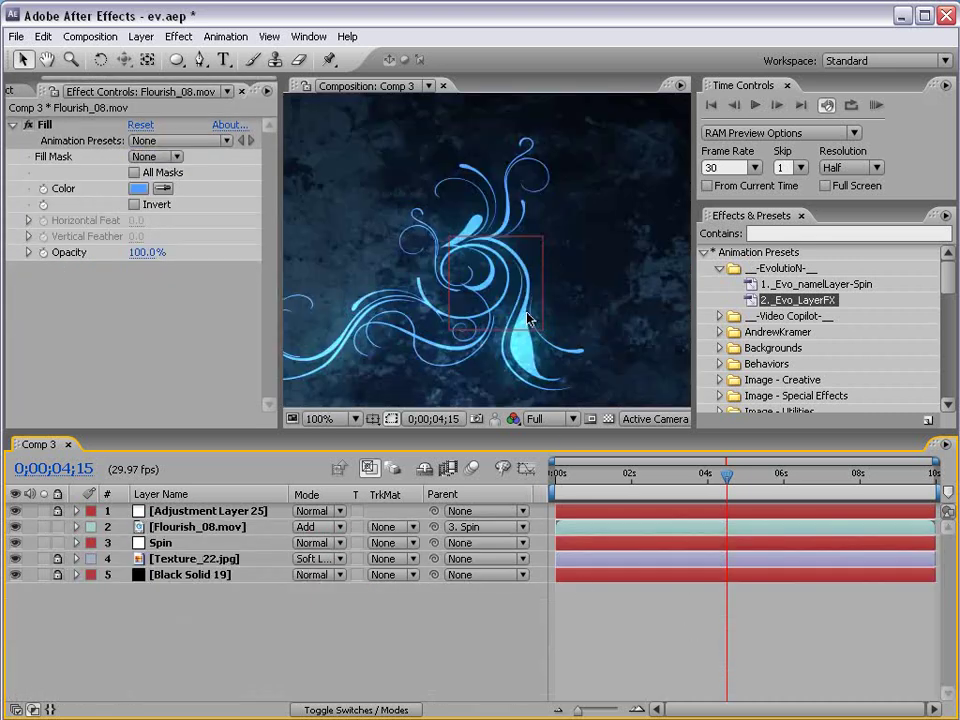
pyautogui.scroll(-2, 450, 315)
pyautogui.click(205, 528)
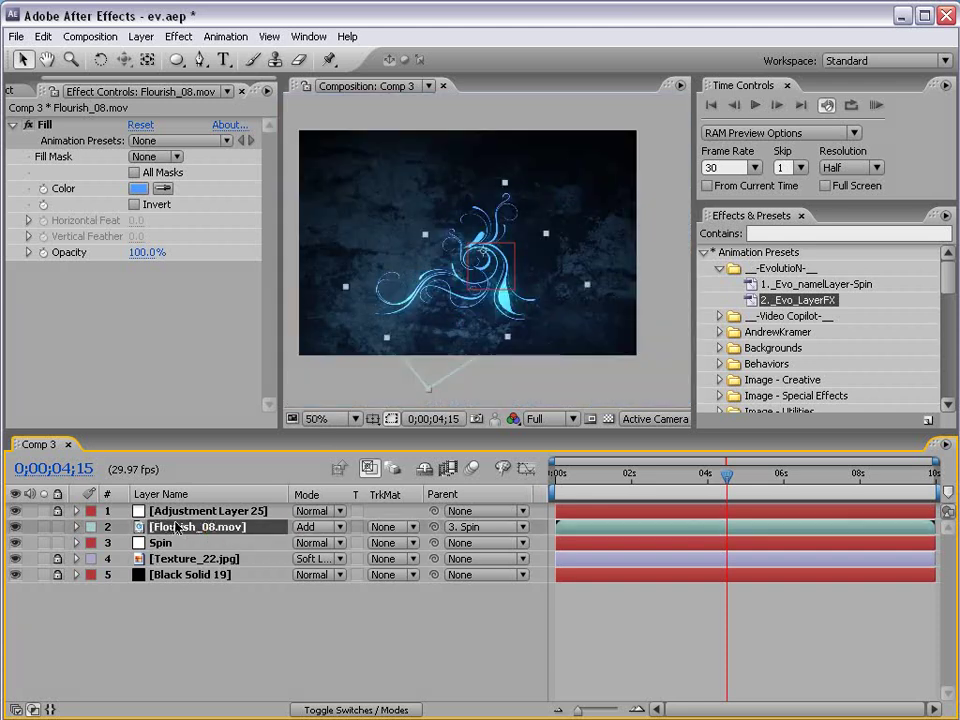
# Pre-compose the Flourish_08.mov layer as Flourish_08.mov Comp 1, leaving all attributes in Comp 3.
pyautogui.click(141, 36)
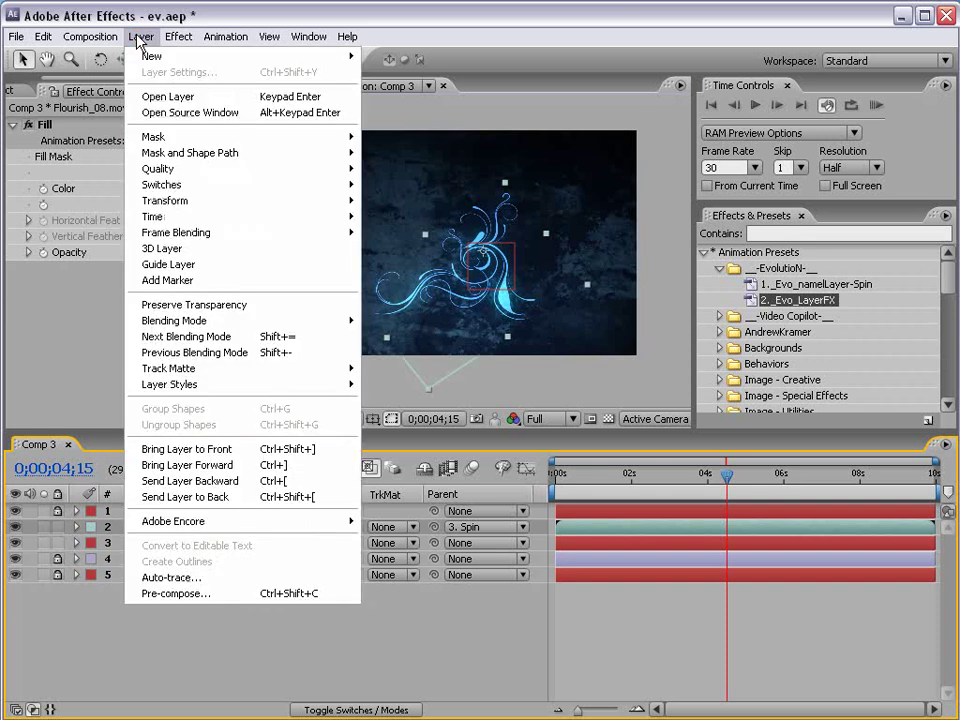
pyautogui.click(150, 594)
pyautogui.moveTo(611, 512); pyautogui.dragTo(405, 403)
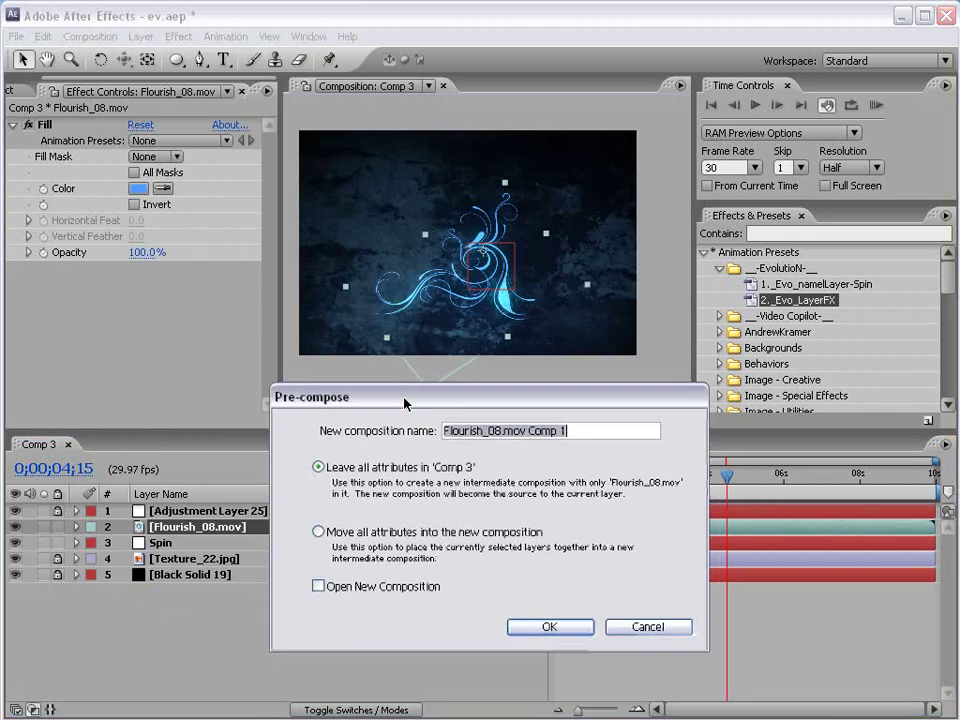
pyautogui.click(329, 469)
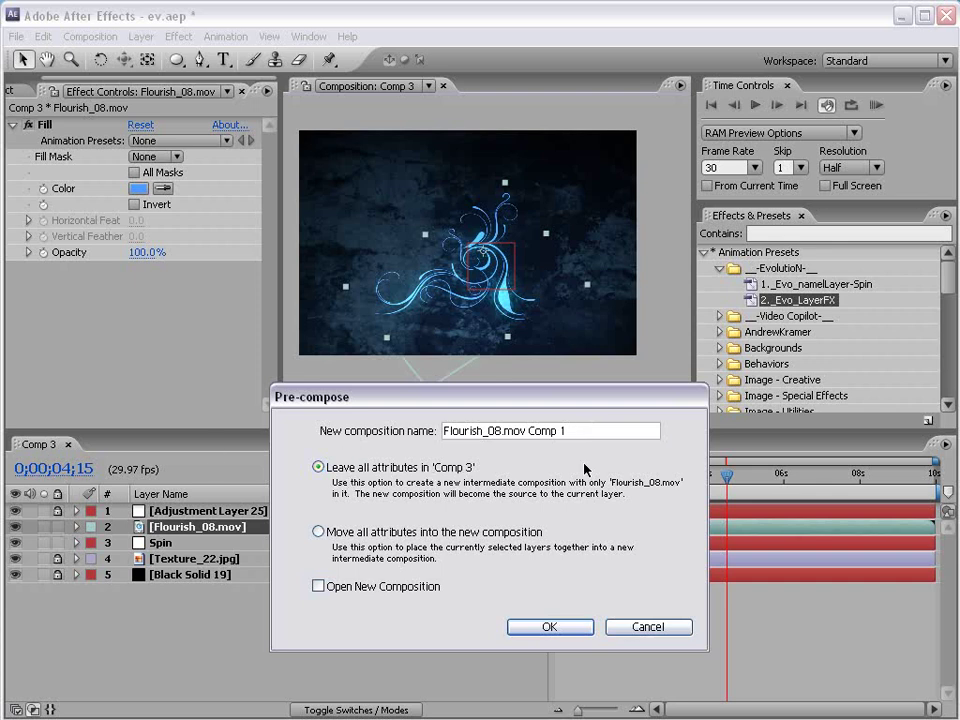
pyautogui.click(540, 626)
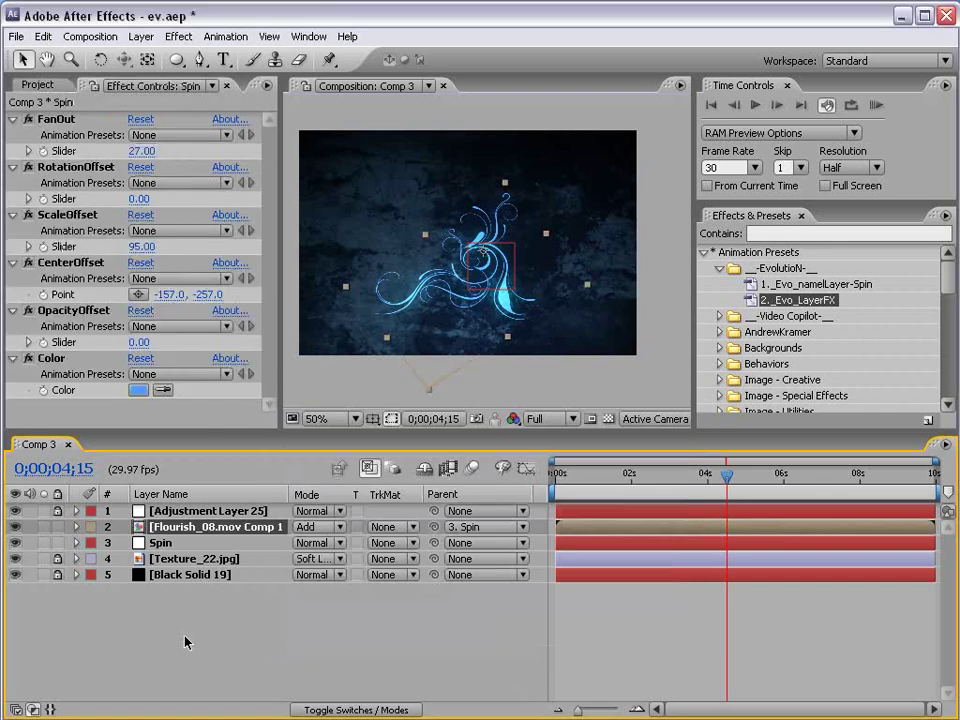
# Duplicate the Flourish_08.mov Comp 1 layer three times for four copies.
pyautogui.click(187, 530)
pyautogui.hotkey('ctrl', 'd')
pyautogui.hotkey('ctrl', 'd')
pyautogui.hotkey('ctrl', 'd')
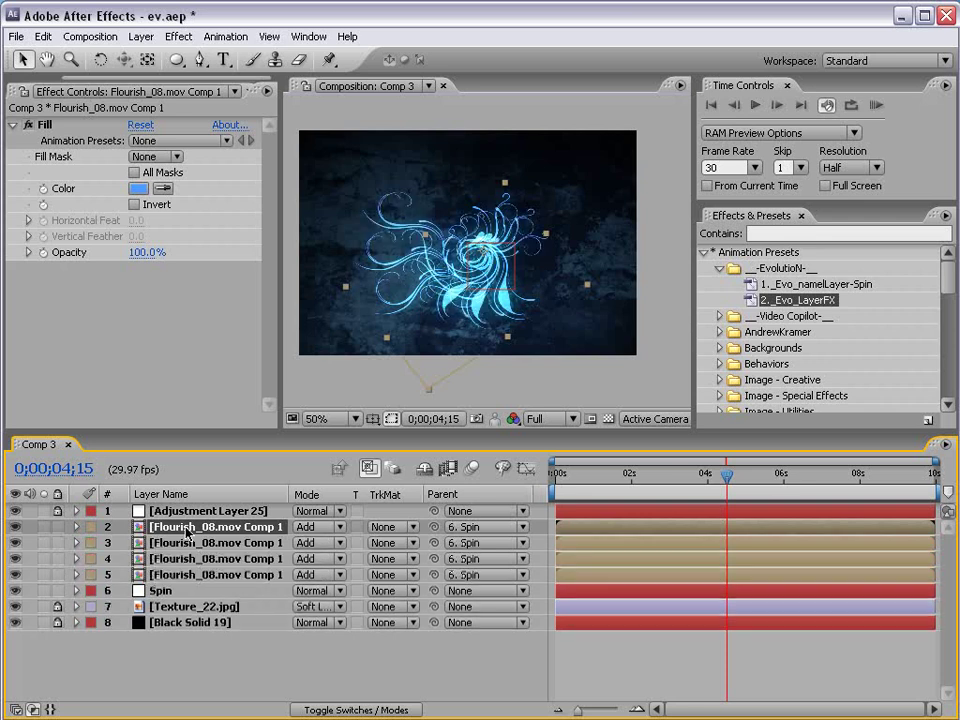
# Set the Spin layer's FanOut to 90 and scrub through the animation to check the four flourishes.
pyautogui.click(172, 593)
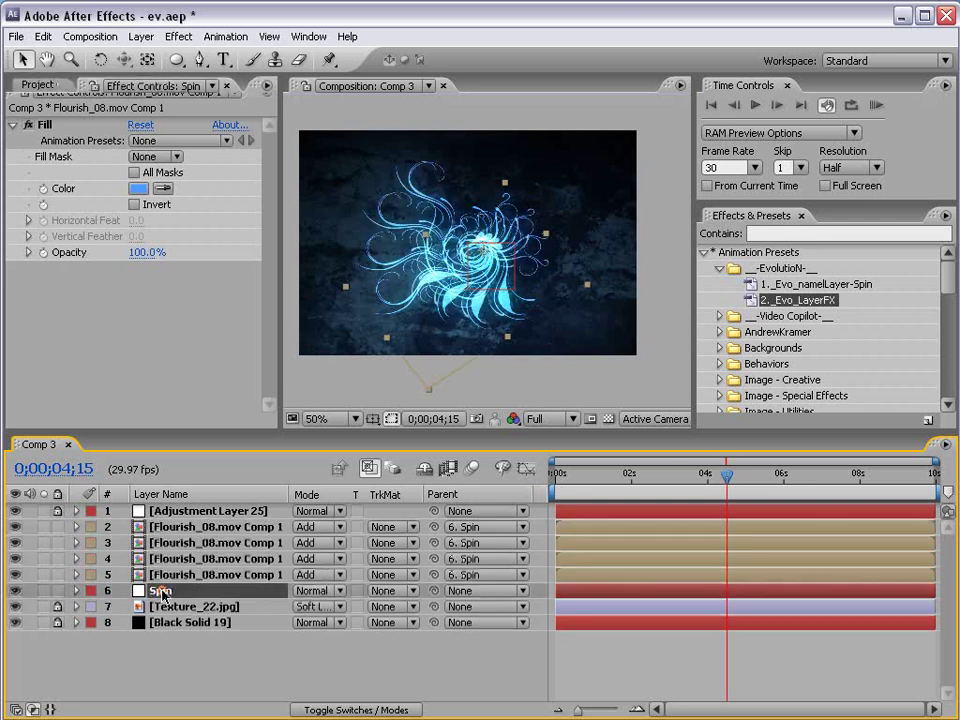
pyautogui.click(138, 151)
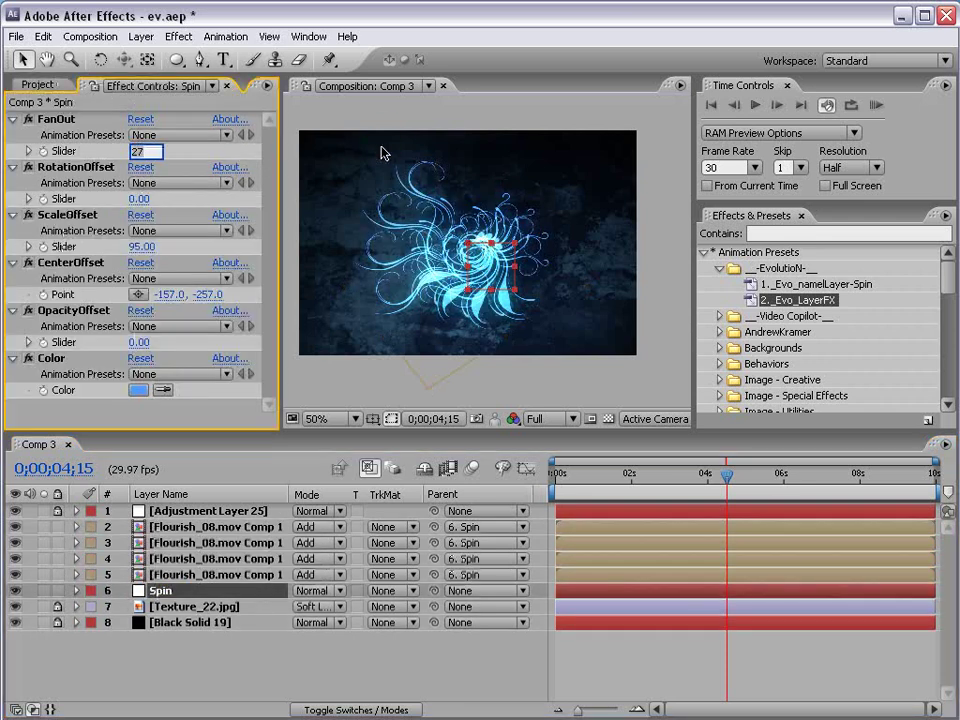
pyautogui.write('90')
pyautogui.press('Return')
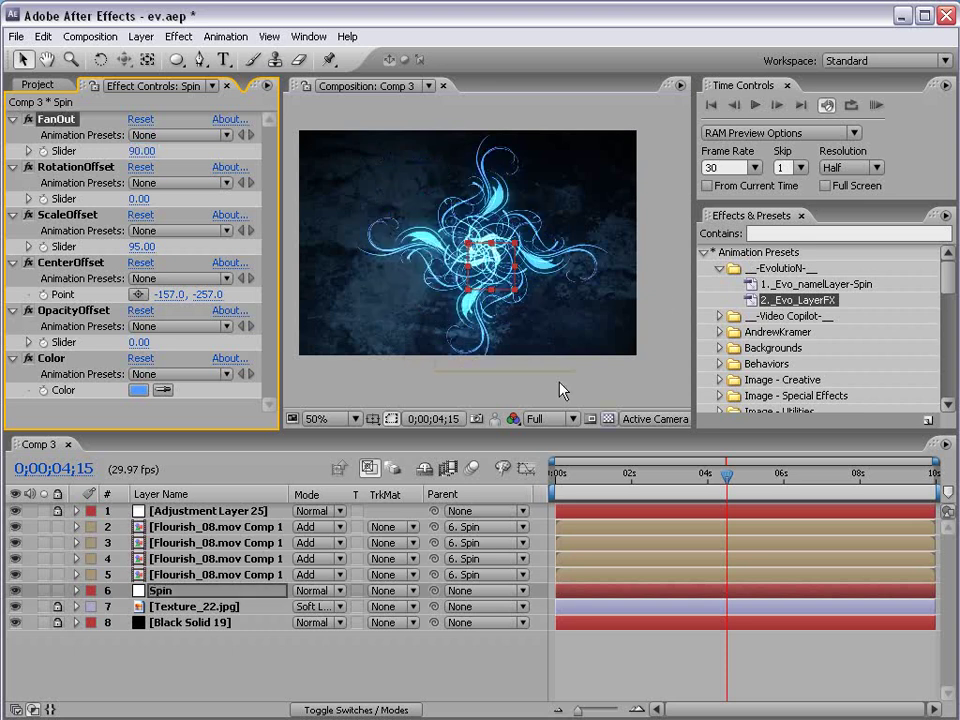
pyautogui.moveTo(577, 474); pyautogui.dragTo(677, 553)
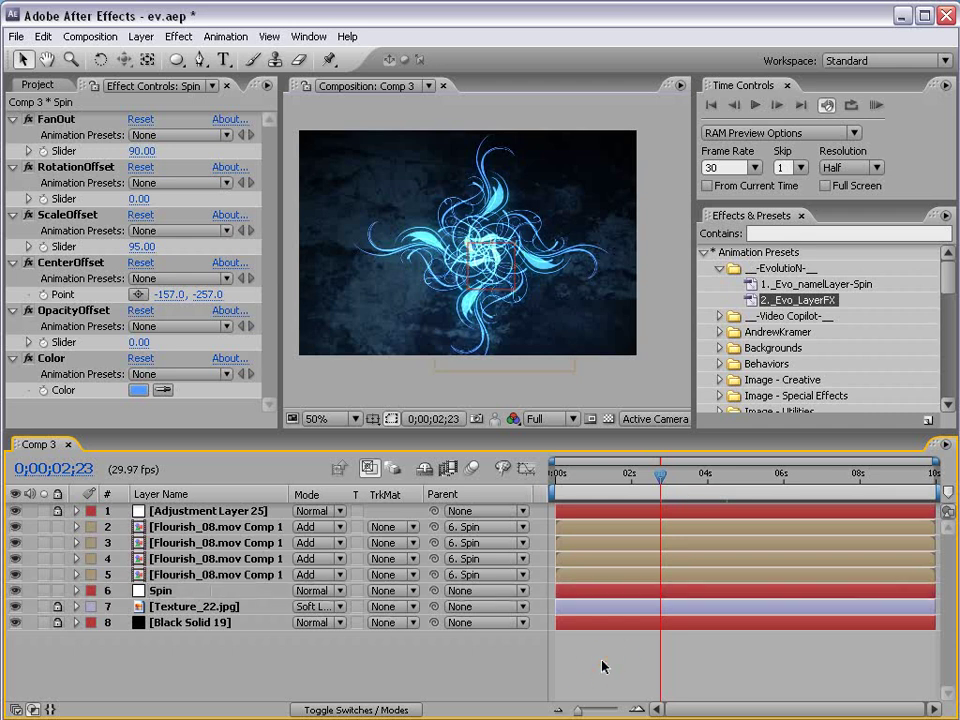
# Open the Flourish_08.mov Comp 1 composition, select its Flourish_08.mov layer and move to 0;00;05;08.
pyautogui.doubleClick(189, 526)
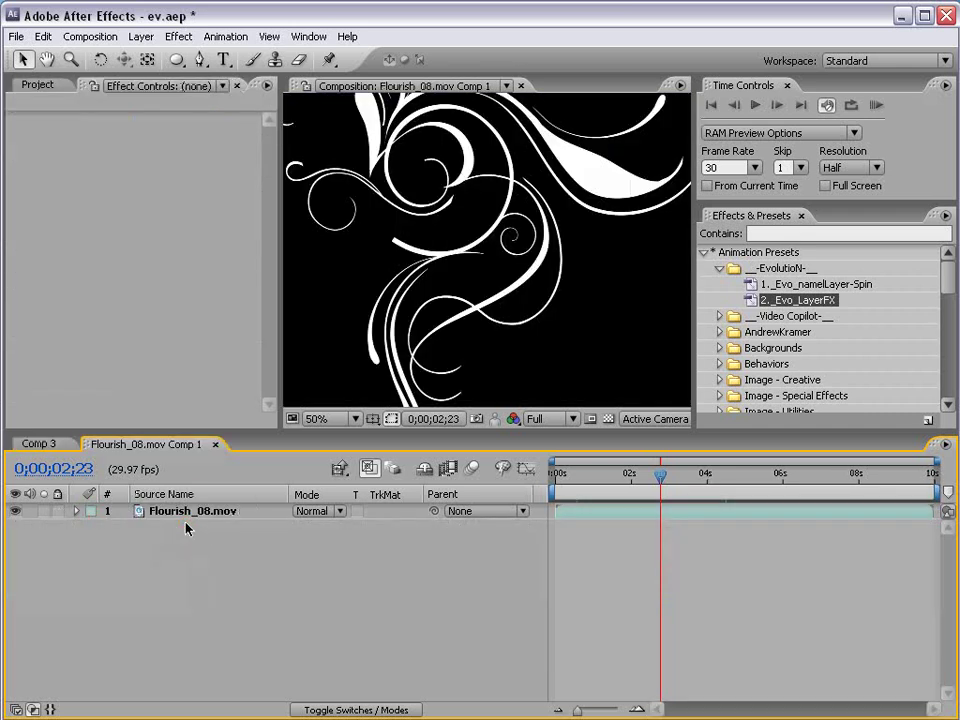
pyautogui.click(37, 444)
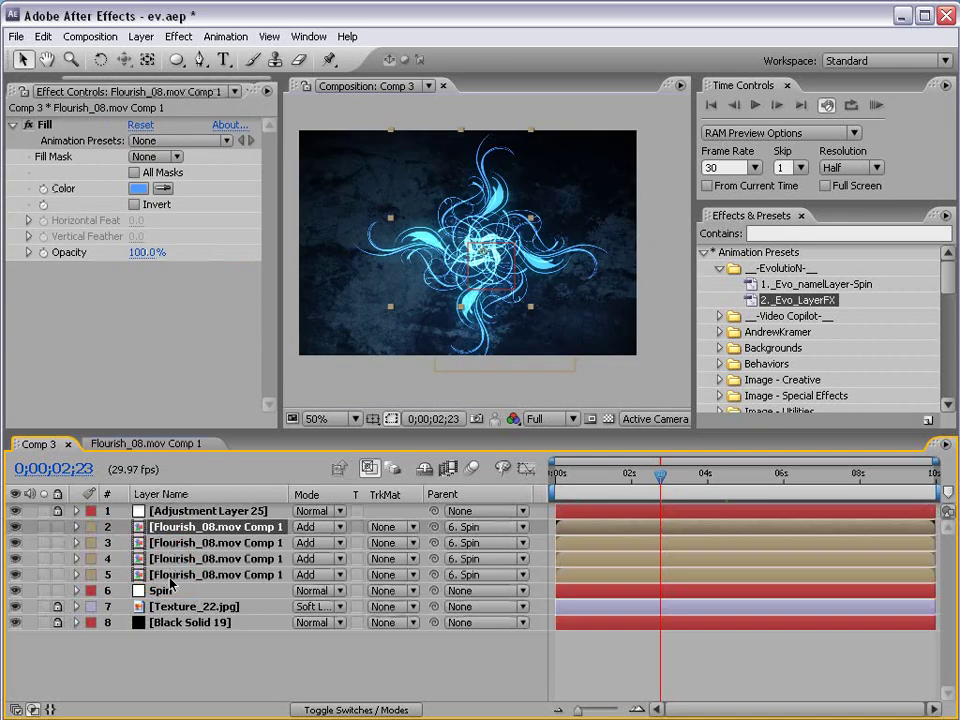
pyautogui.click(130, 443)
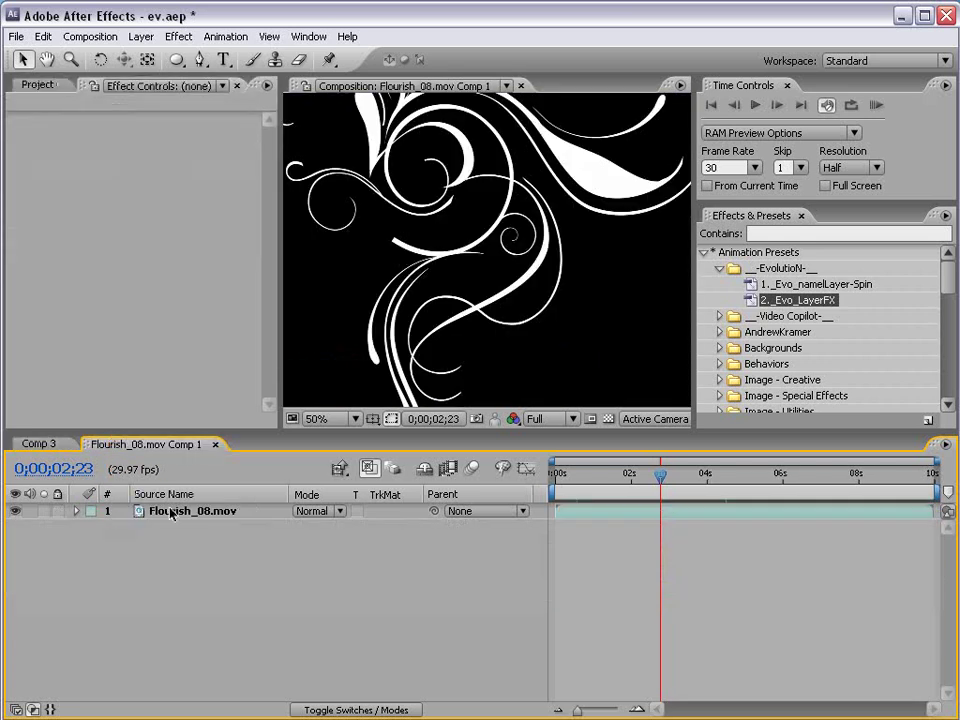
pyautogui.click(172, 513)
pyautogui.scroll(-2, 437, 178)
pyautogui.scroll(2, 440, 222)
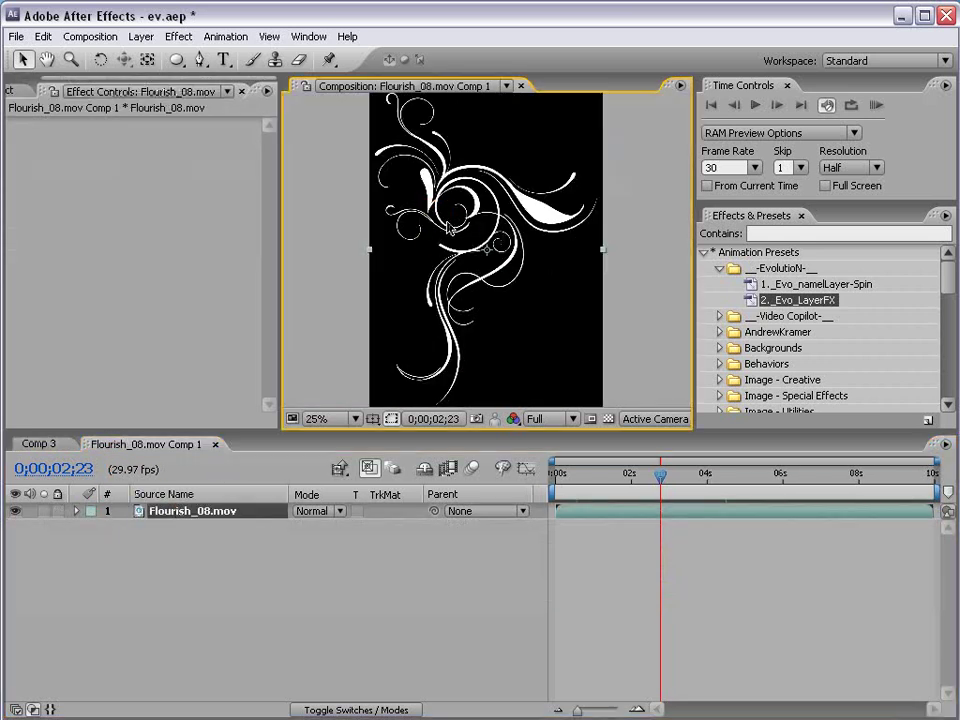
pyautogui.press('`')
pyautogui.press('`')
pyautogui.scroll(-2, 470, 305)
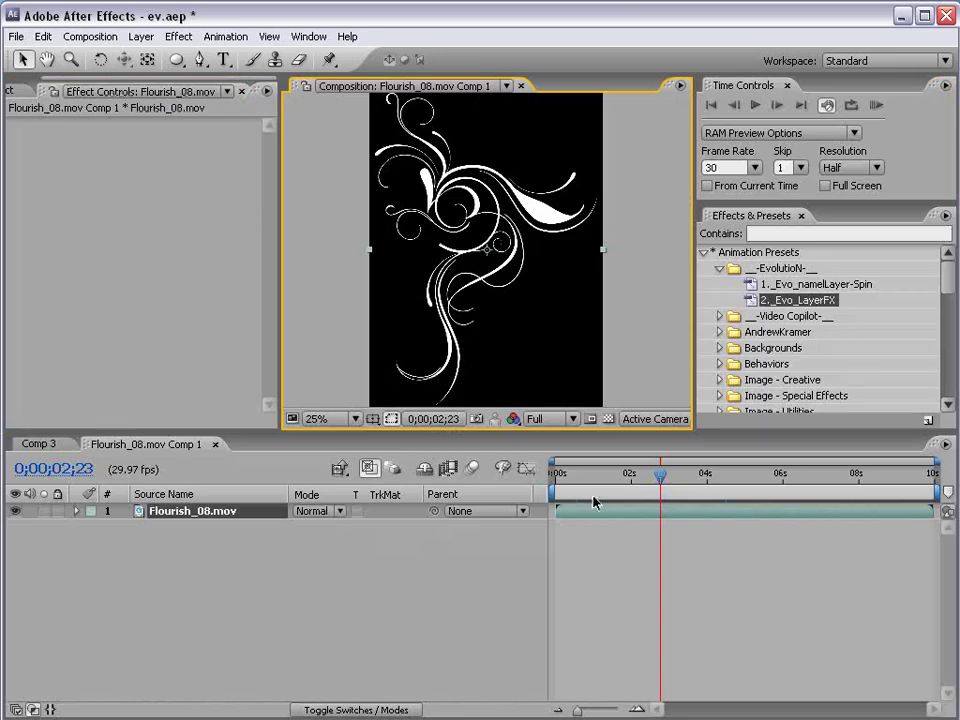
pyautogui.moveTo(593, 502)
pyautogui.mouseDown()
pyautogui.moveTo(568, 500)
pyautogui.moveTo(606, 500)
pyautogui.mouseUp()
pyautogui.press('h')
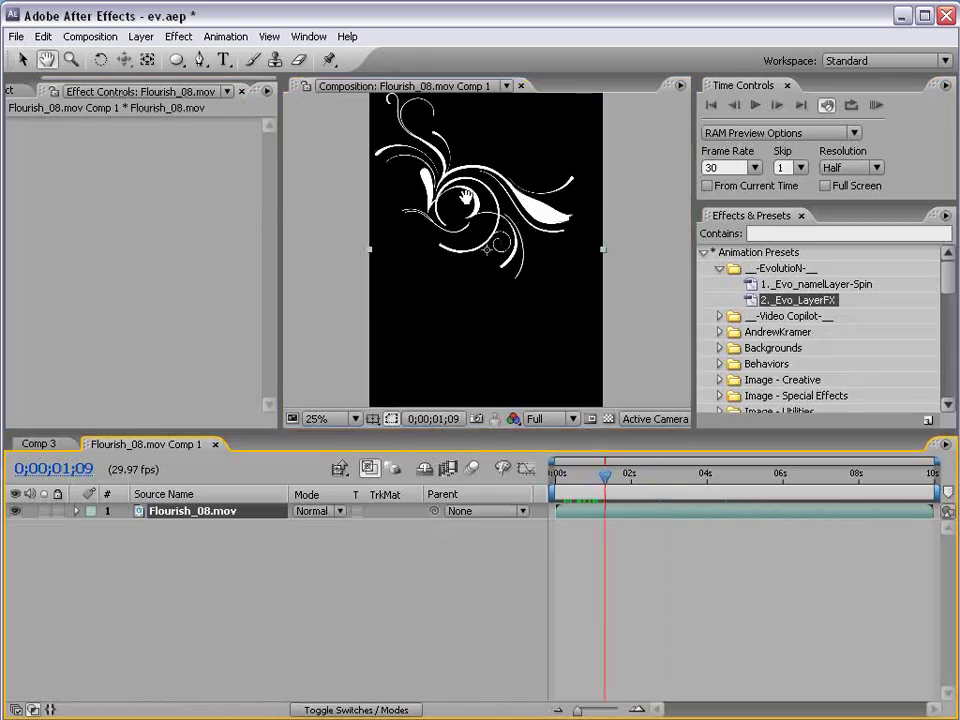
pyautogui.moveTo(466, 196); pyautogui.dragTo(491, 244)
pyautogui.moveTo(611, 496); pyautogui.dragTo(754, 496)
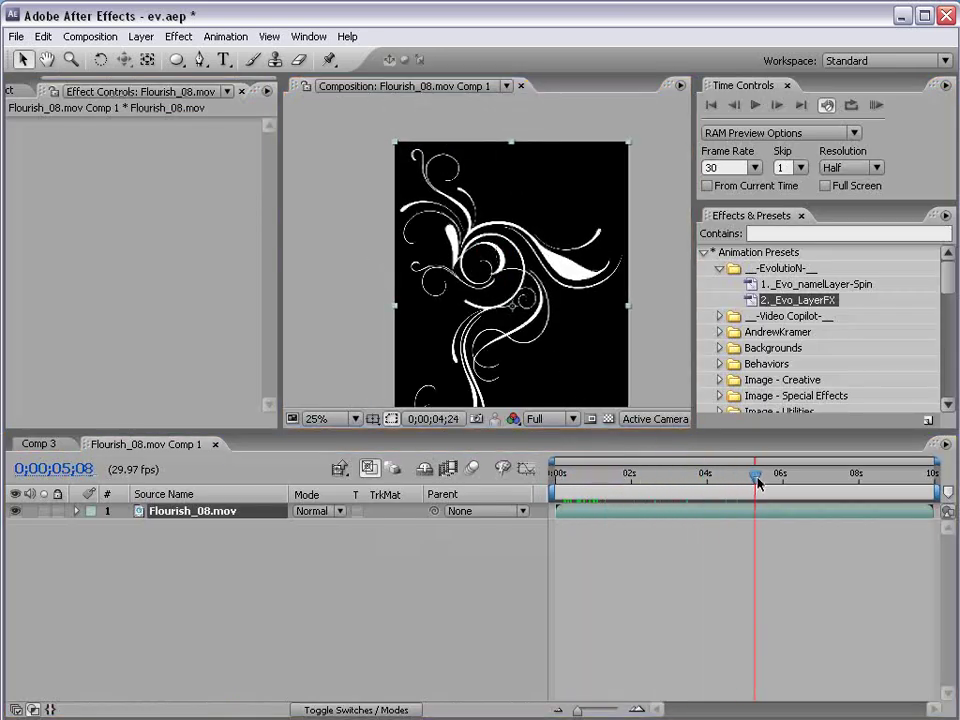
# Start a Pen tool mask on the Flourish_08.mov layer along the lower right curve of the central spiral.
pyautogui.press('`')
pyautogui.press('h')
pyautogui.moveTo(545, 485); pyautogui.dragTo(542, 393)
pyautogui.scroll(2, 535, 380)
pyautogui.moveTo(508, 336); pyautogui.dragTo(497, 377)
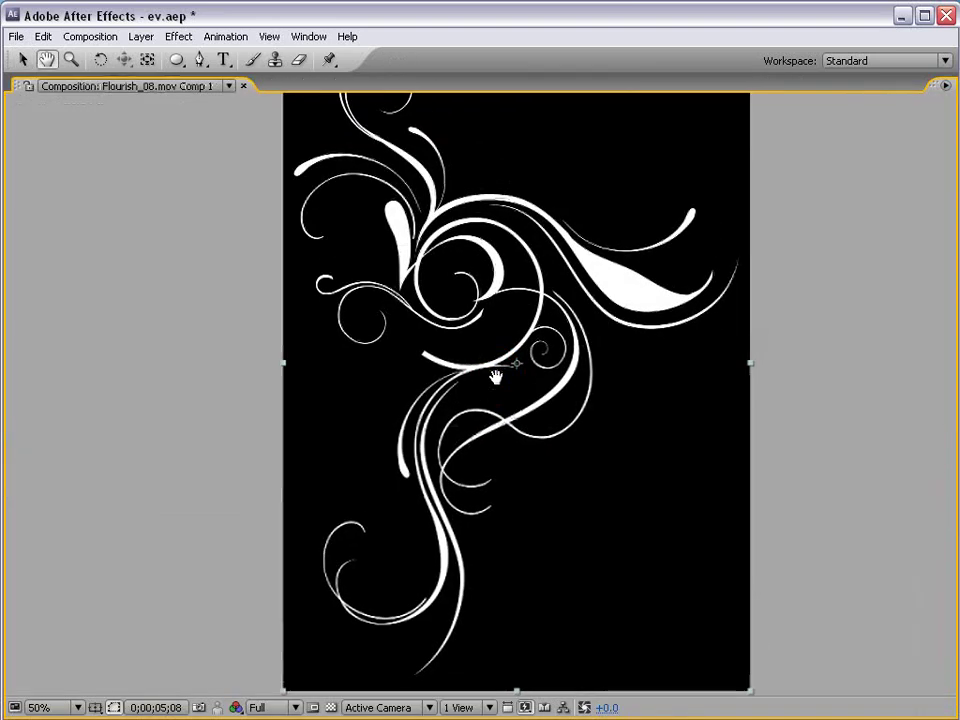
pyautogui.moveTo(491, 309); pyautogui.dragTo(491, 337)
pyautogui.moveTo(450, 243); pyautogui.dragTo(444, 285)
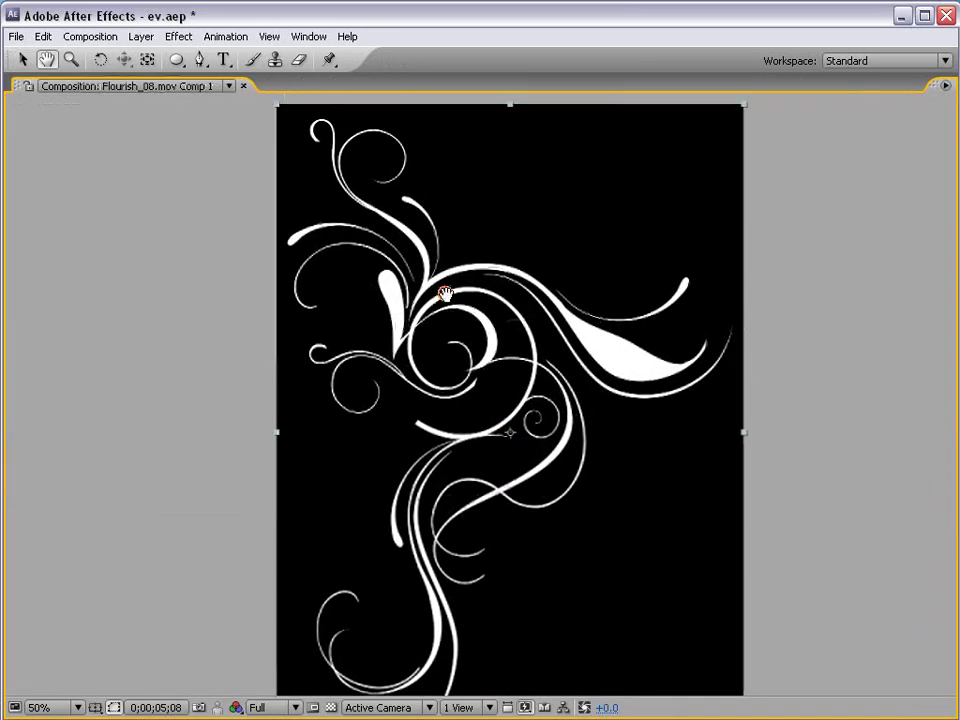
pyautogui.click(200, 60)
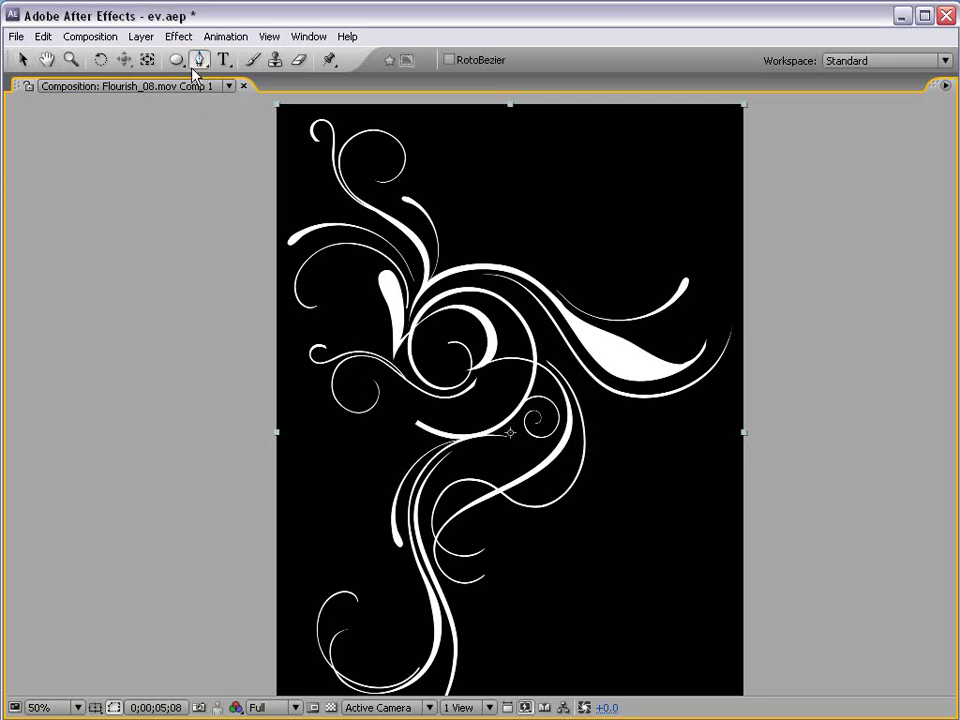
pyautogui.scroll(-2, 440, 240)
pyautogui.press('`')
pyautogui.press('space')
pyautogui.scroll(2, 481, 272)
pyautogui.moveTo(517, 255); pyautogui.dragTo(532, 171)
pyautogui.moveTo(469, 274); pyautogui.dragTo(468, 303)
pyautogui.scroll(1, 521, 264)
pyautogui.moveTo(524, 226); pyautogui.dragTo(504, 313)
pyautogui.moveTo(594, 214); pyautogui.dragTo(502, 316)
pyautogui.click(580, 150)
pyautogui.press('space')
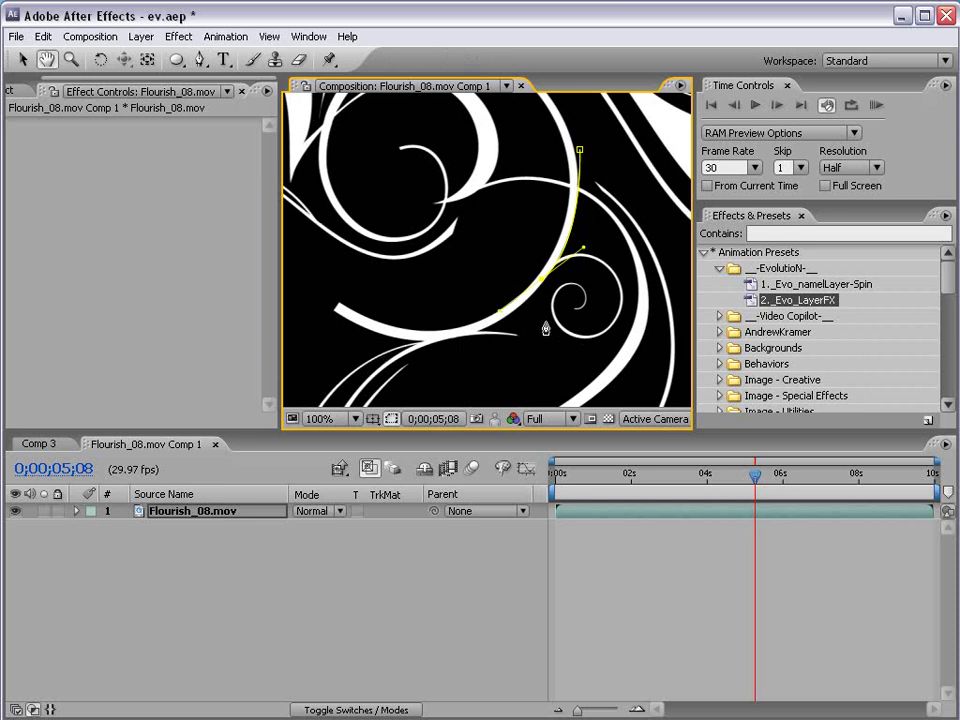
# Continue the mask beneath the spiral and around the lower flourish stems, close it at the first point and deselect the layer.
pyautogui.moveTo(382, 343); pyautogui.dragTo(325, 345)
pyautogui.scroll(-1, 530, 324)
pyautogui.moveTo(482, 345); pyautogui.dragTo(466, 261)
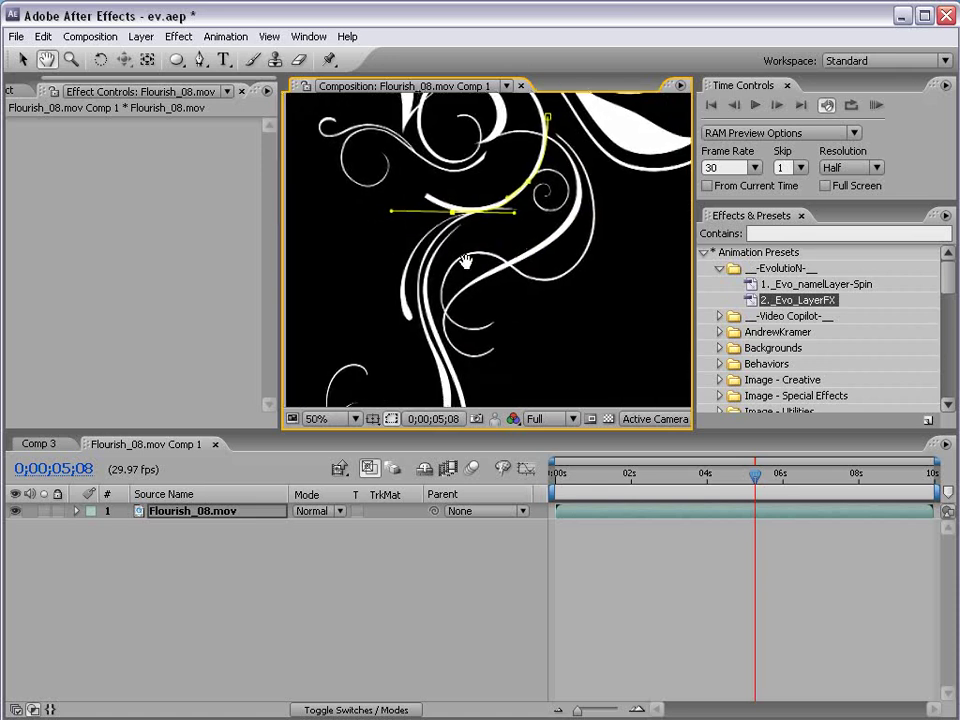
pyautogui.scroll(-1, 425, 331)
pyautogui.moveTo(399, 330); pyautogui.dragTo(360, 370)
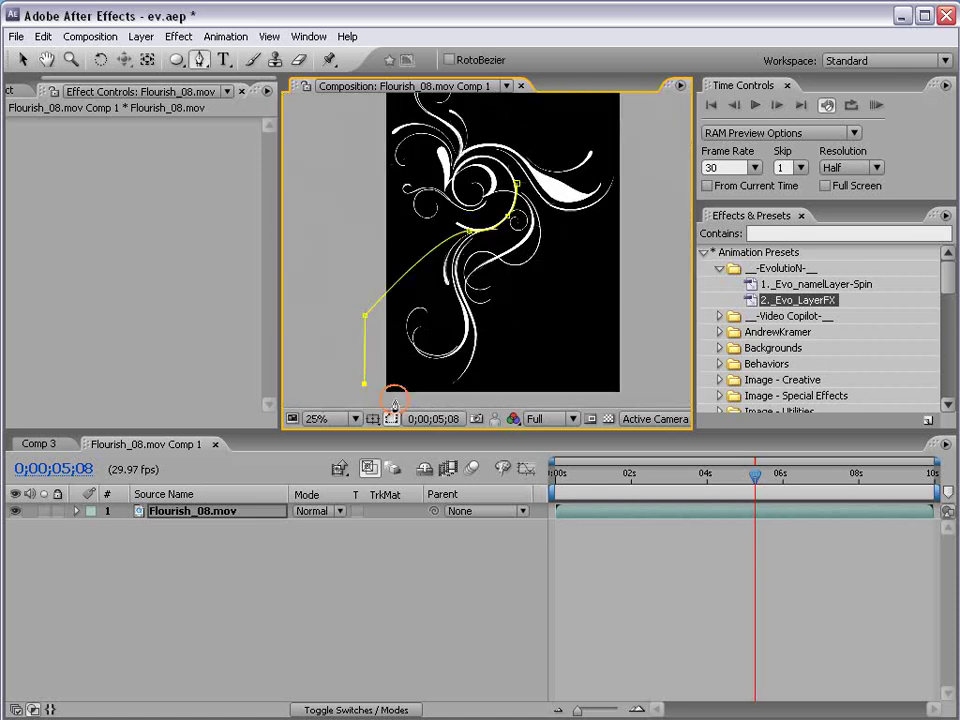
pyautogui.click(518, 384)
pyautogui.click(556, 291)
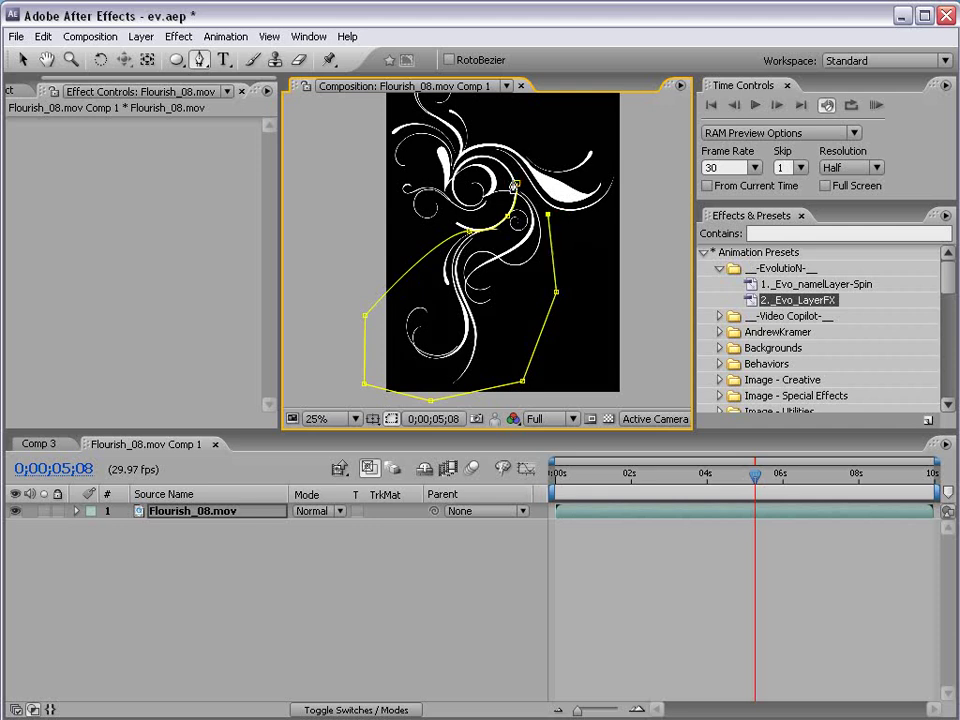
pyautogui.click(518, 188)
pyautogui.click(445, 571)
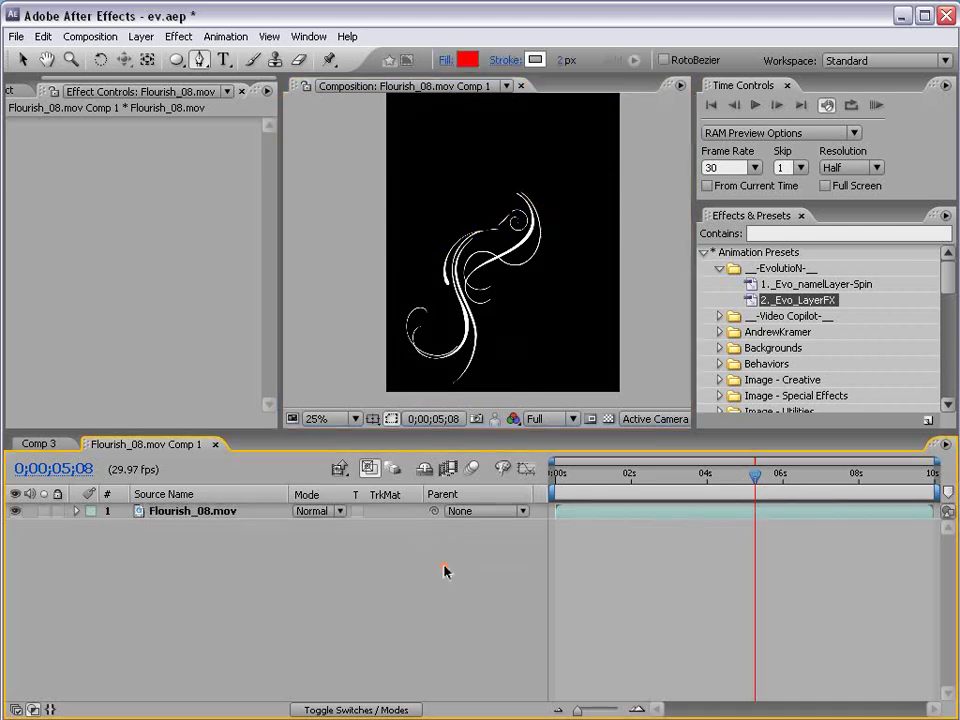
# Inspect the masked flourish up close, return to Comp 3 and scrub through the four-copy animation.
pyautogui.press('`')
pyautogui.press('`')
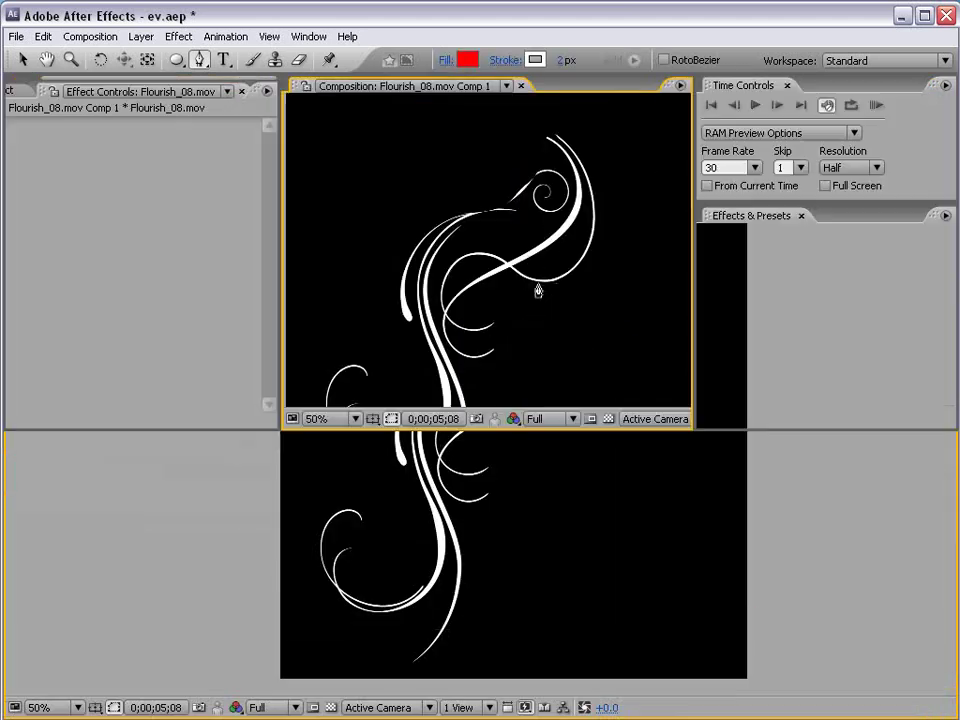
pyautogui.press('v')
pyautogui.click(38, 443)
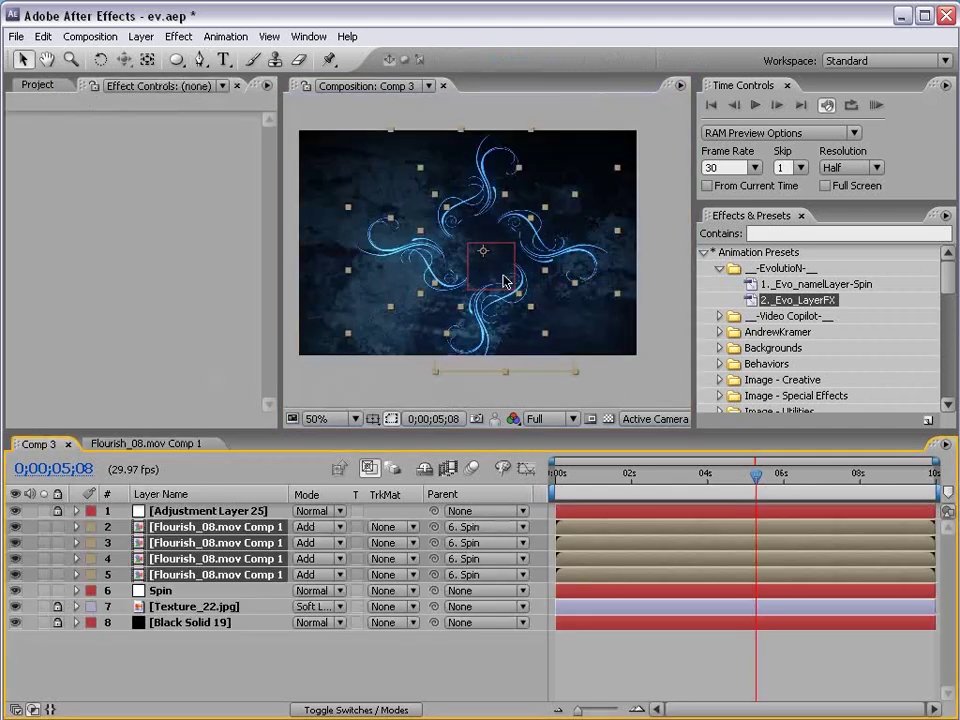
pyautogui.click(525, 328)
pyautogui.press('`')
pyautogui.press('`')
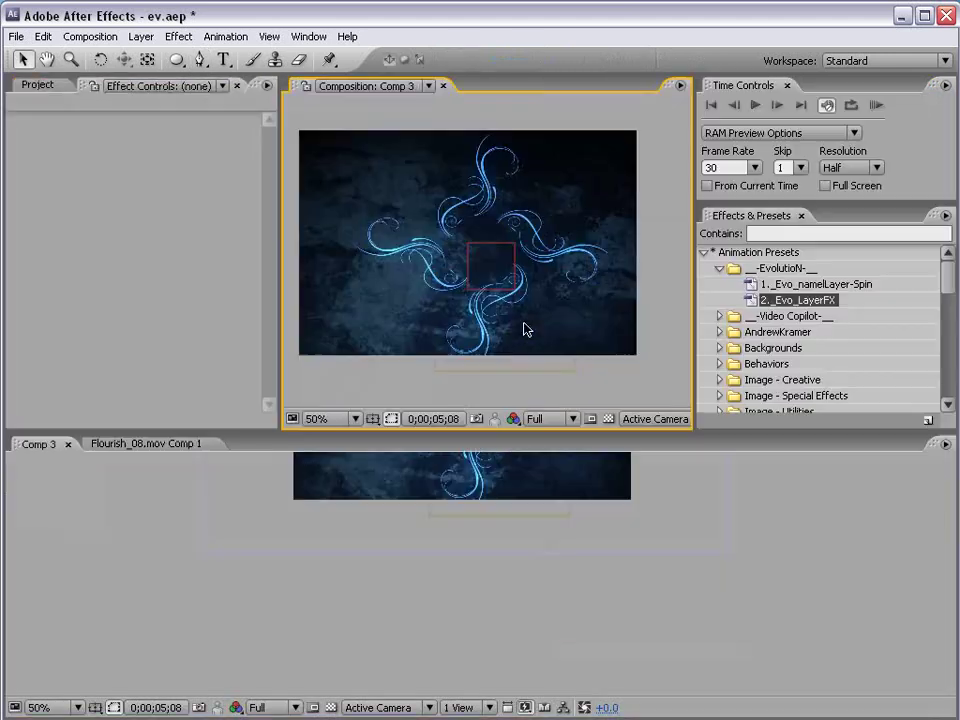
pyautogui.moveTo(583, 501); pyautogui.dragTo(757, 470)
# Move the Spin layer's CenterOffset point to about 33, 7 at the flourishes' center and preview the animation.
pyautogui.click(156, 591)
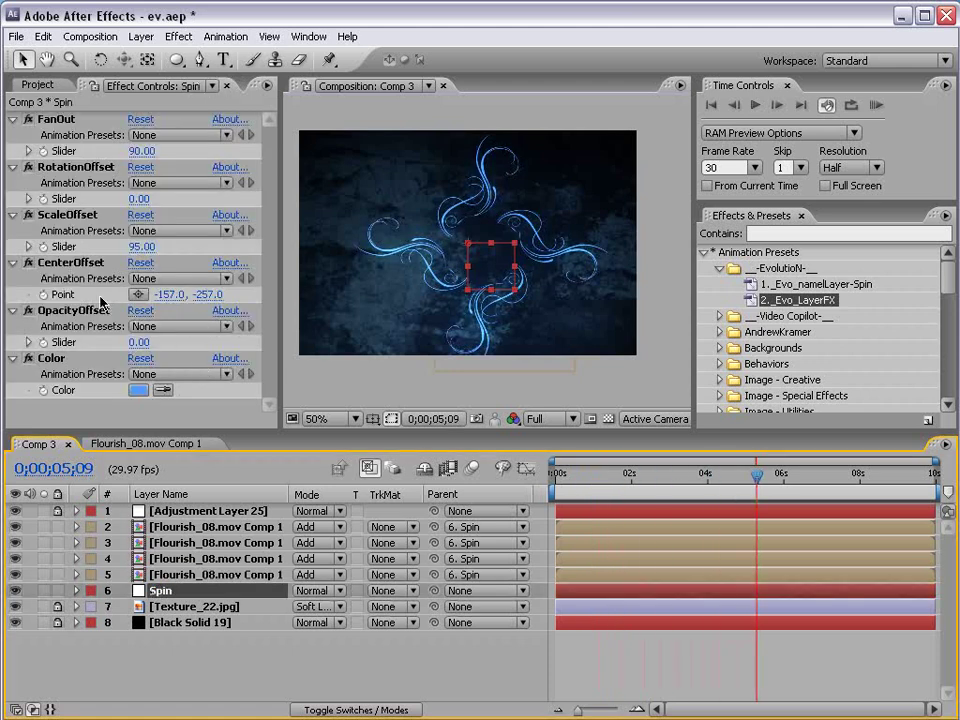
pyautogui.click(90, 262)
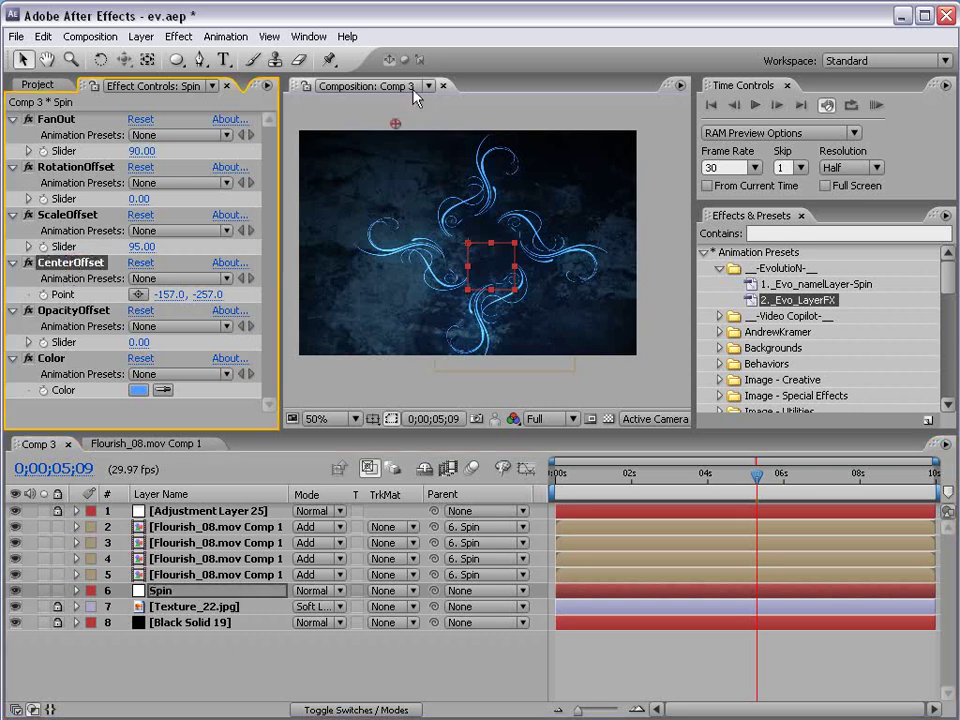
pyautogui.moveTo(396, 124); pyautogui.dragTo(487, 252)
pyautogui.press('KP_0')
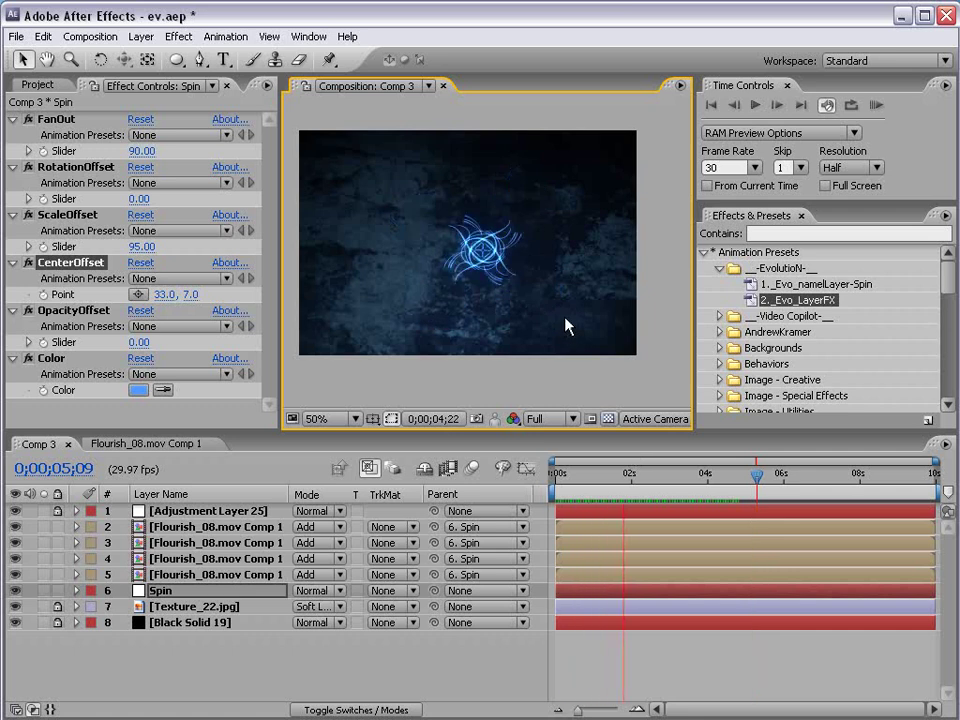
pyautogui.press('space')
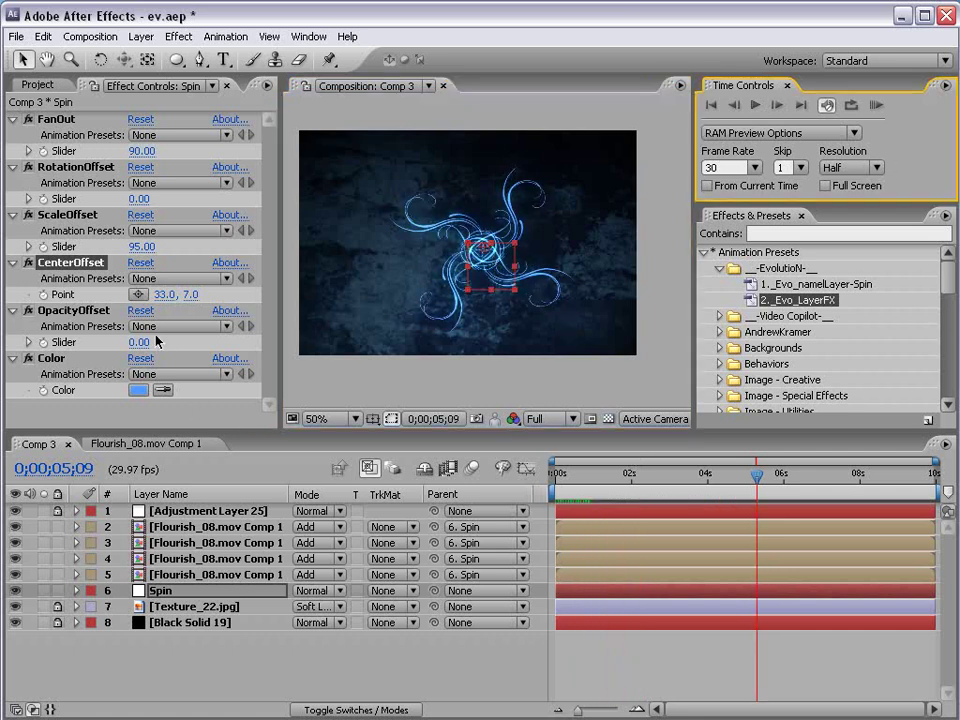
# Change the Spin layer's CenterOffset to about -18, 271 and preview the new flourish arrangement.
pyautogui.moveTo(160, 300); pyautogui.dragTo(515, 290)
pyautogui.click(645, 651)
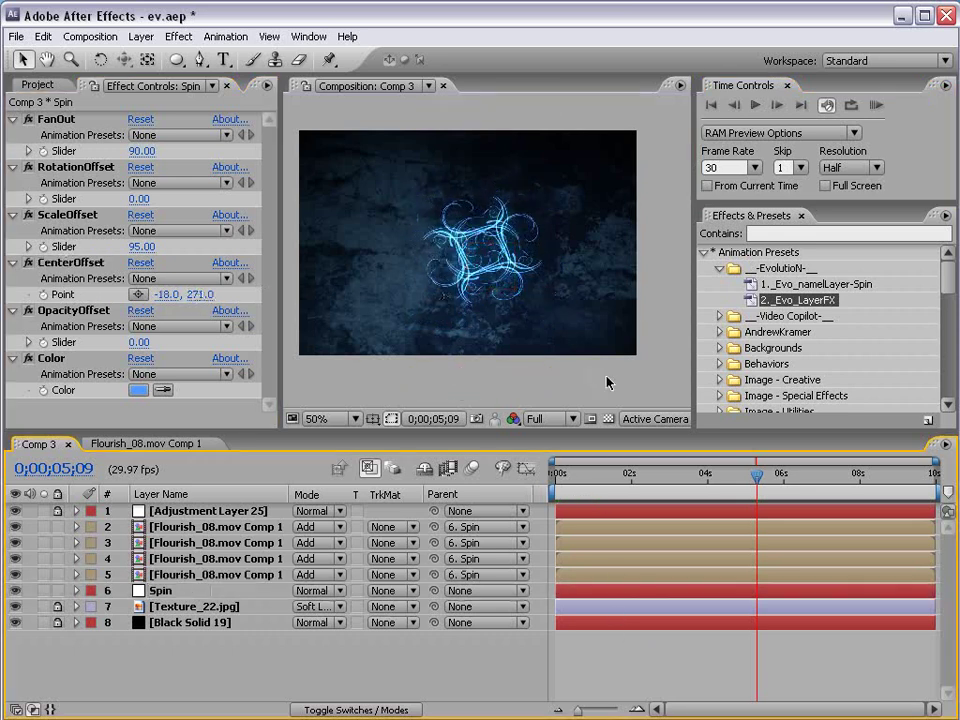
pyautogui.press('KP_0')
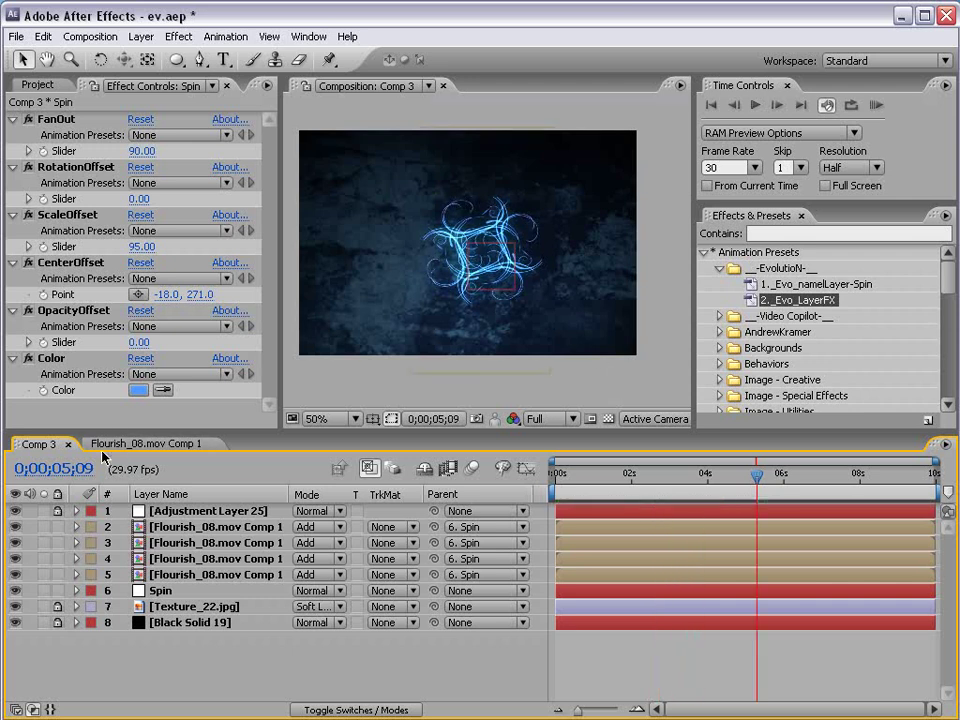
# In Flourish_08.mov Comp 1, set the flourish layer's Mask 1 to Subtract mode and deselect the layer.
pyautogui.click(166, 432)
pyautogui.click(176, 512)
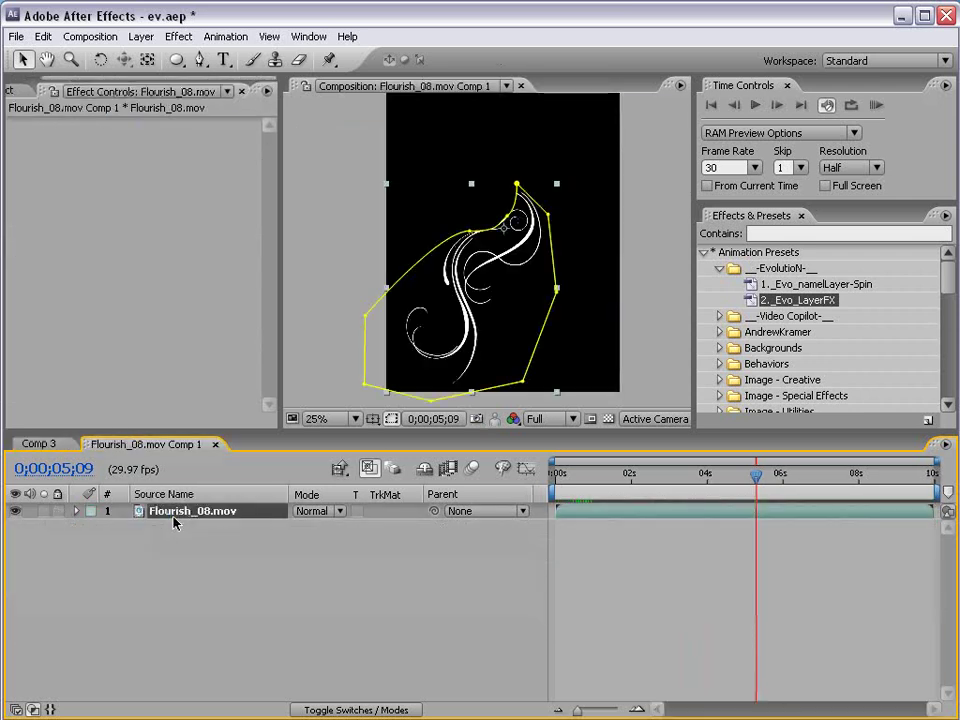
pyautogui.press('m')
pyautogui.click(330, 527)
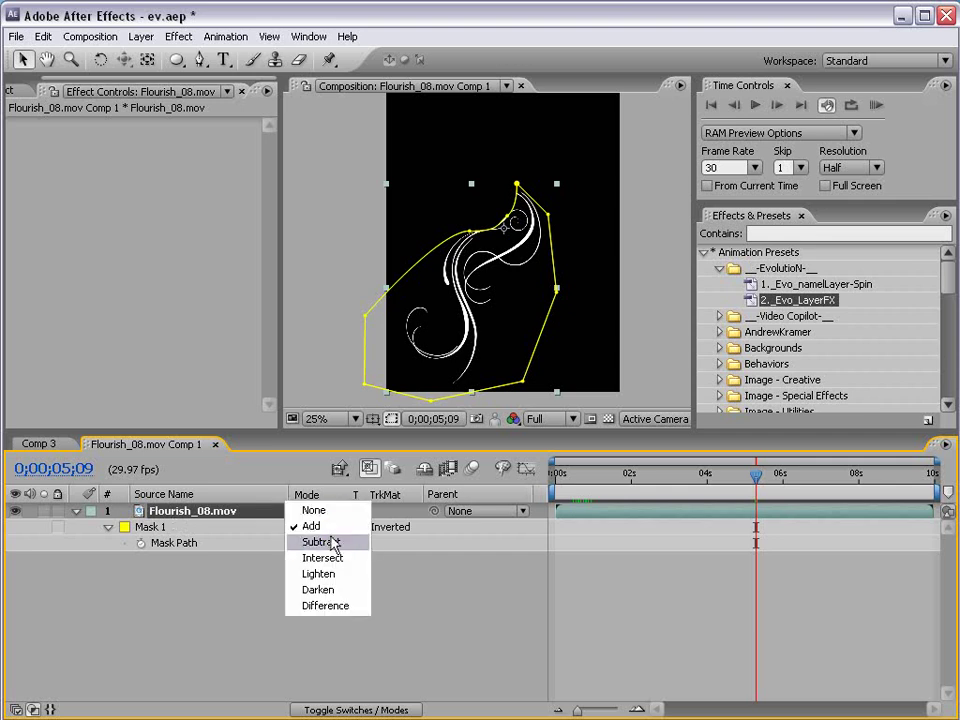
pyautogui.click(332, 542)
pyautogui.click(598, 576)
pyautogui.press('h')
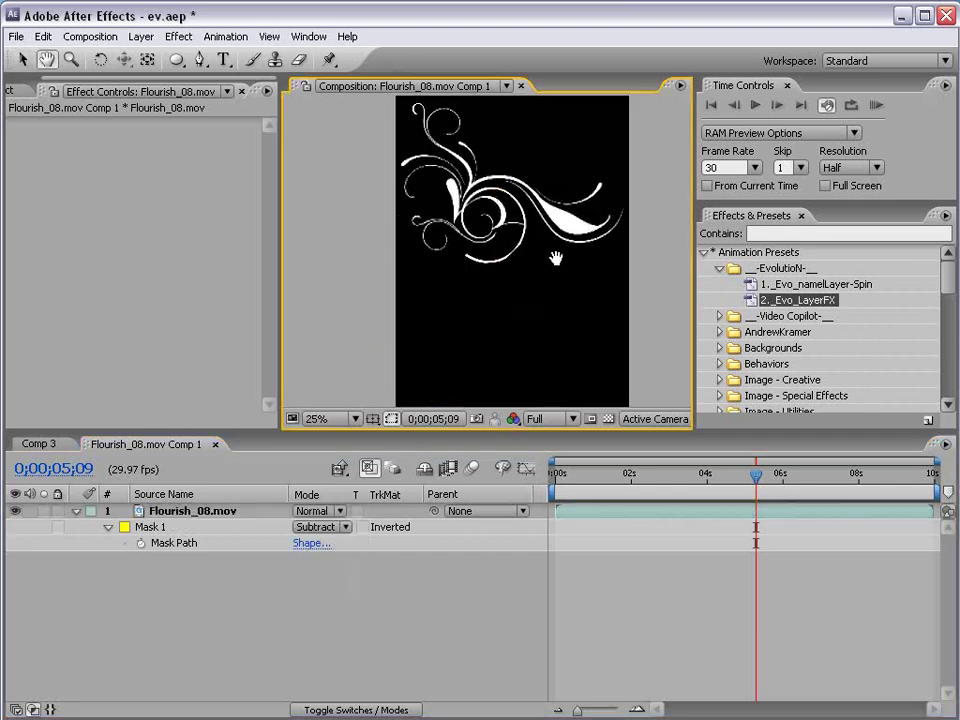
pyautogui.moveTo(553, 259); pyautogui.dragTo(563, 296)
pyautogui.press('v')
# In Comp 3, set the Spin layer's CenterOffset to about 205, -148 and preview the radial flourish animation.
pyautogui.click(40, 443)
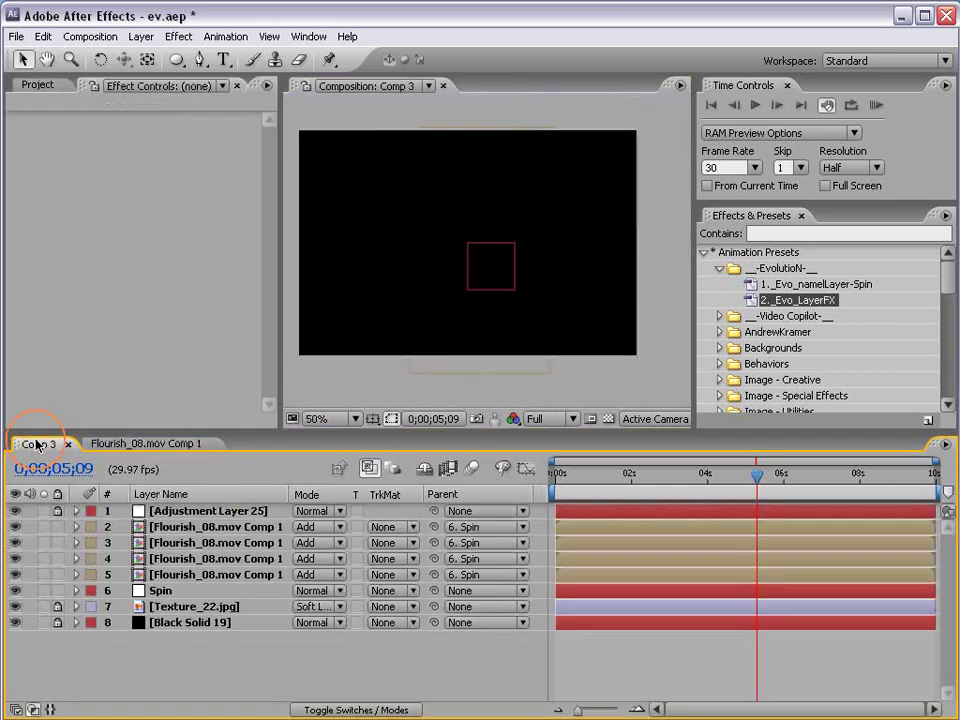
pyautogui.click(180, 589)
pyautogui.moveTo(163, 296); pyautogui.dragTo(370, 296)
pyautogui.moveTo(196, 294)
pyautogui.mouseDown()
pyautogui.moveTo(140, 298)
pyautogui.moveTo(180, 294)
pyautogui.mouseUp()
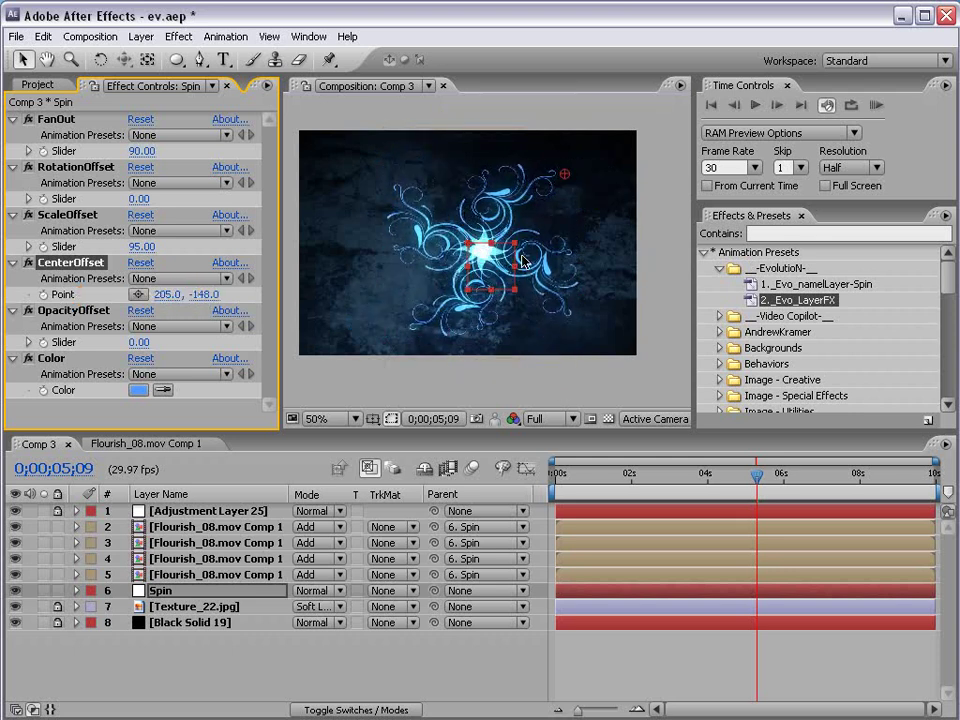
pyautogui.press('KP_0')
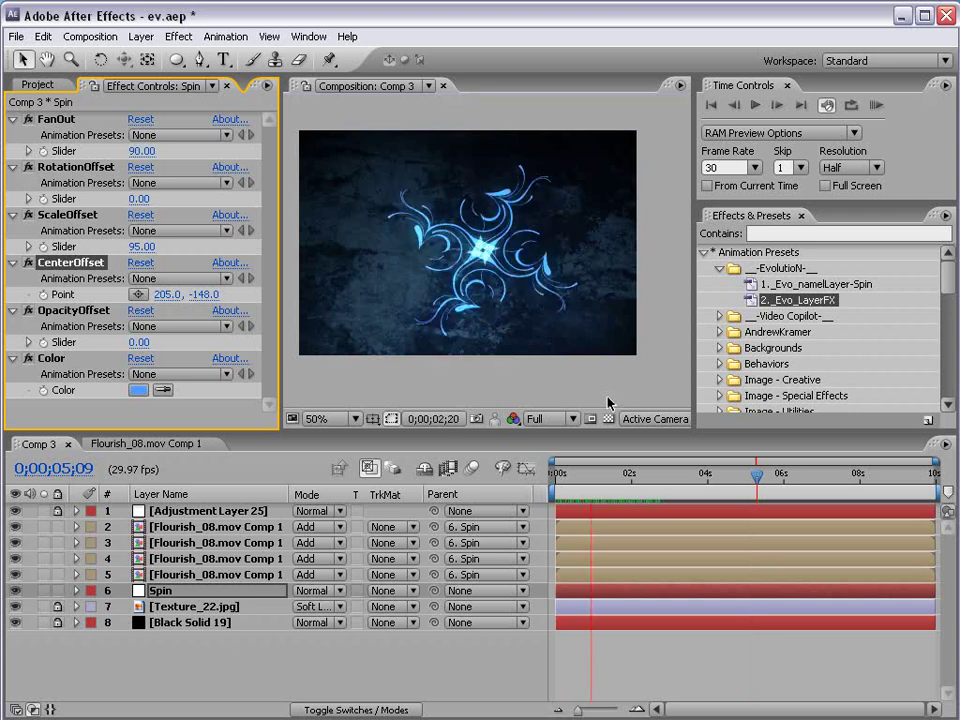
pyautogui.press('space')
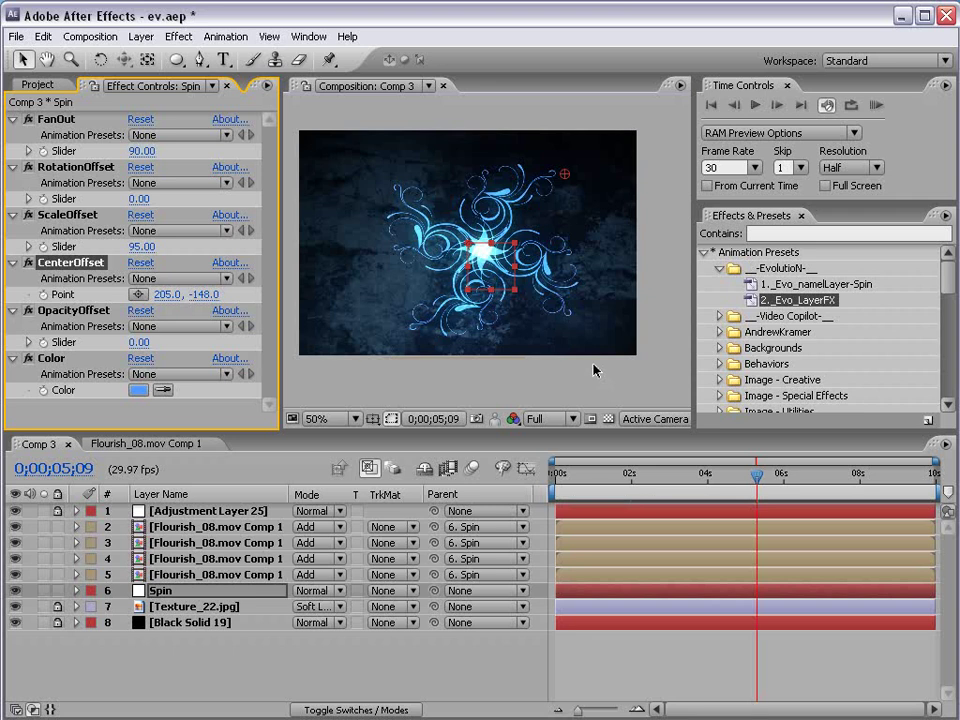
# Return to Flourish_08.mov Comp 1 and set its composition height to 1900.
pyautogui.click(115, 446)
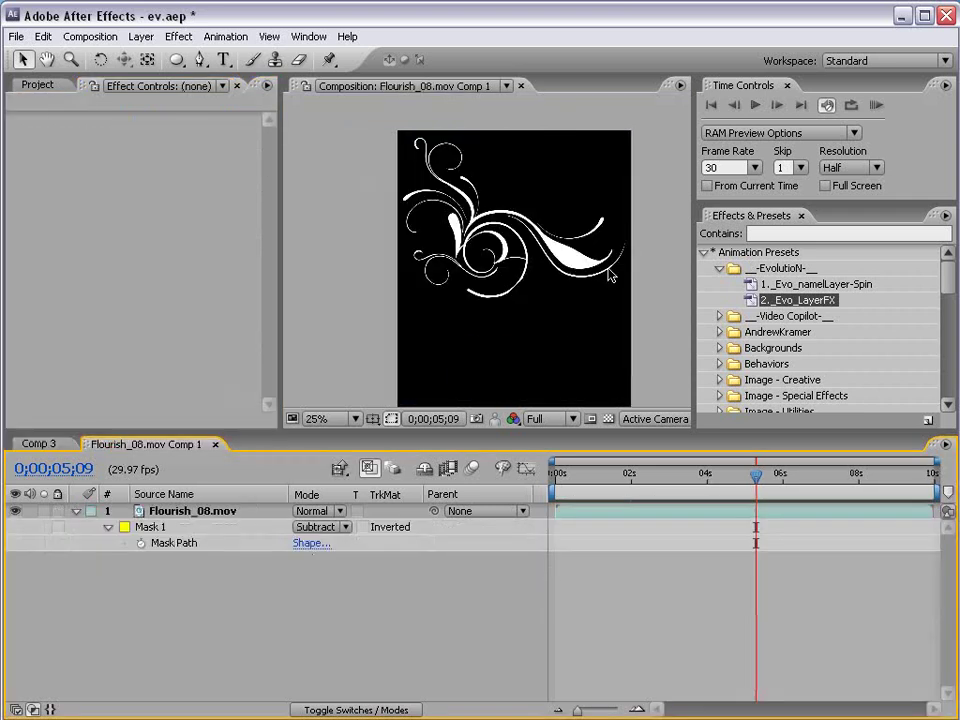
pyautogui.scroll(-1, 477, 232)
pyautogui.press('space')
pyautogui.moveTo(503, 329); pyautogui.dragTo(475, 300)
pyautogui.scroll(1, 467, 283)
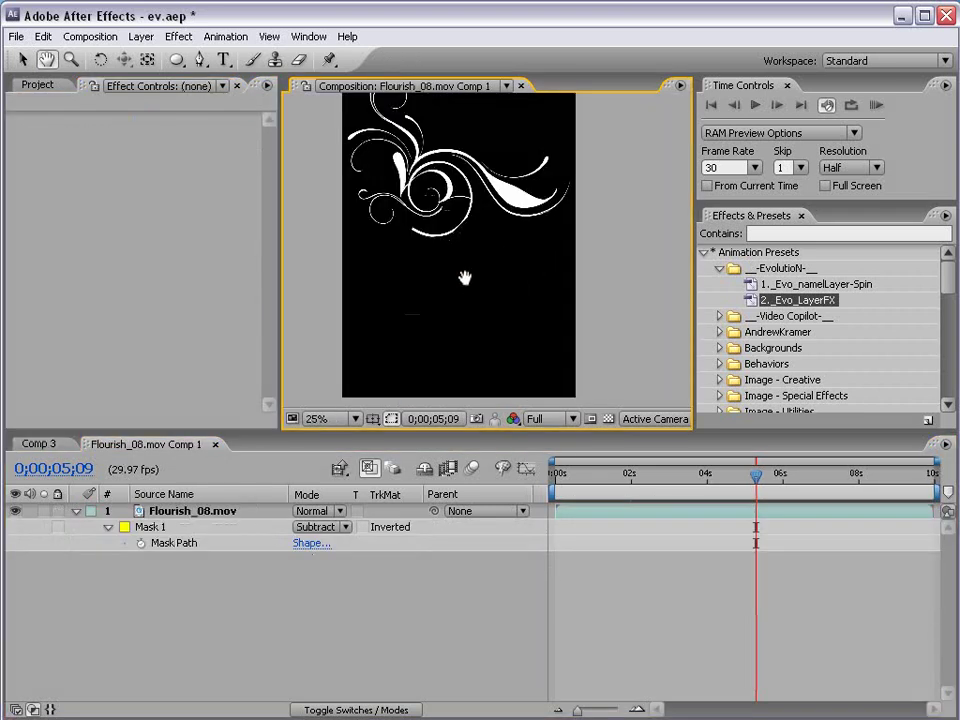
pyautogui.moveTo(458, 222); pyautogui.dragTo(457, 243)
pyautogui.click(452, 222)
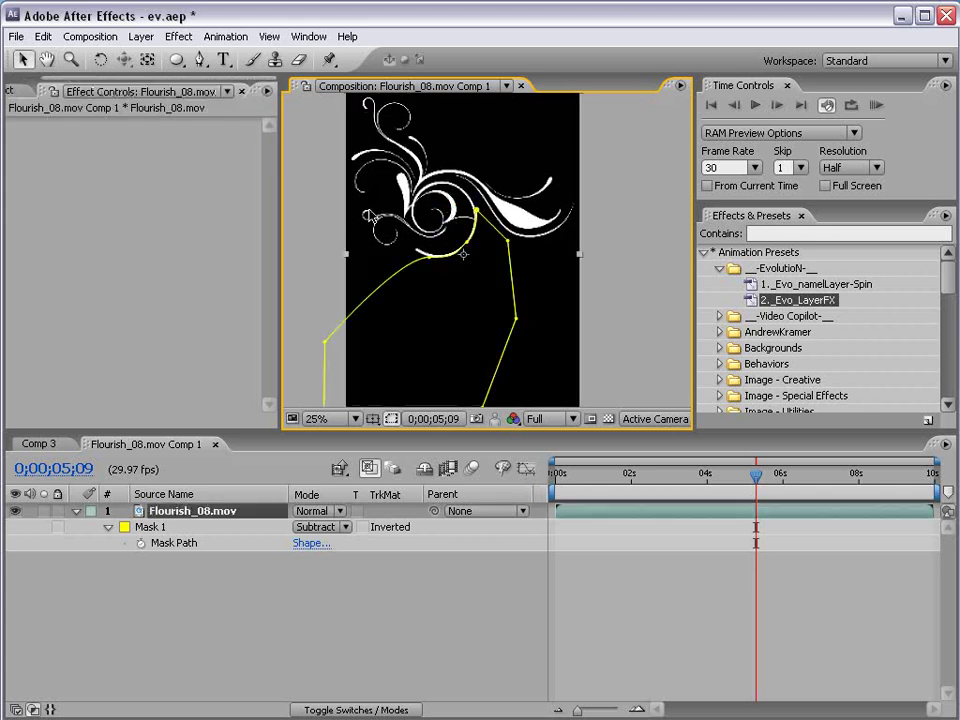
pyautogui.scroll(-1, 428, 180)
pyautogui.click(90, 36)
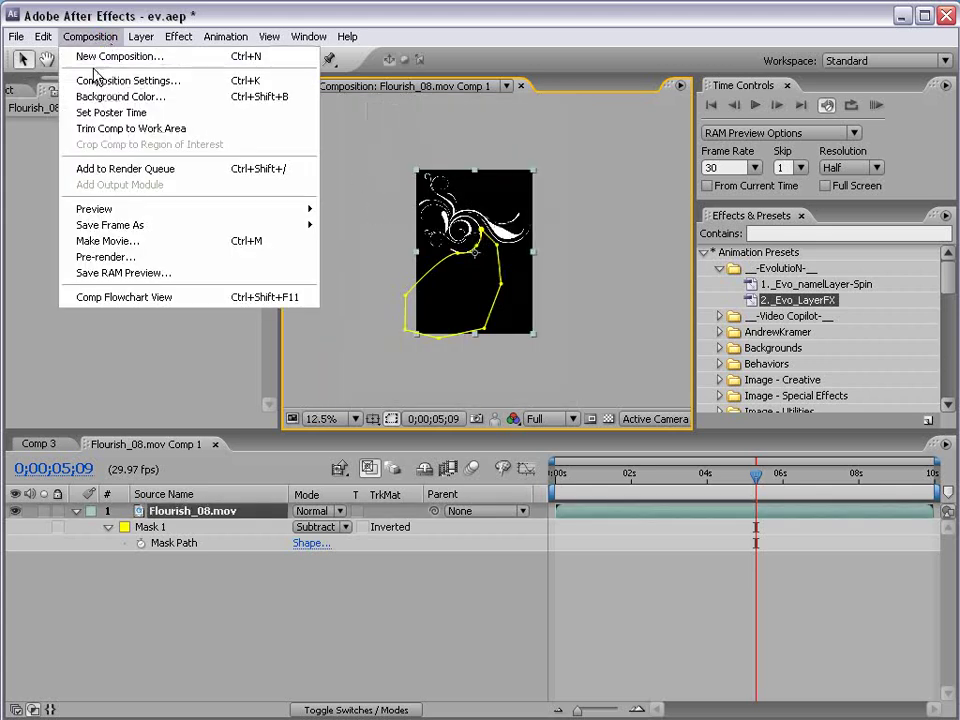
pyautogui.click(92, 80)
pyautogui.moveTo(472, 141); pyautogui.dragTo(634, 183)
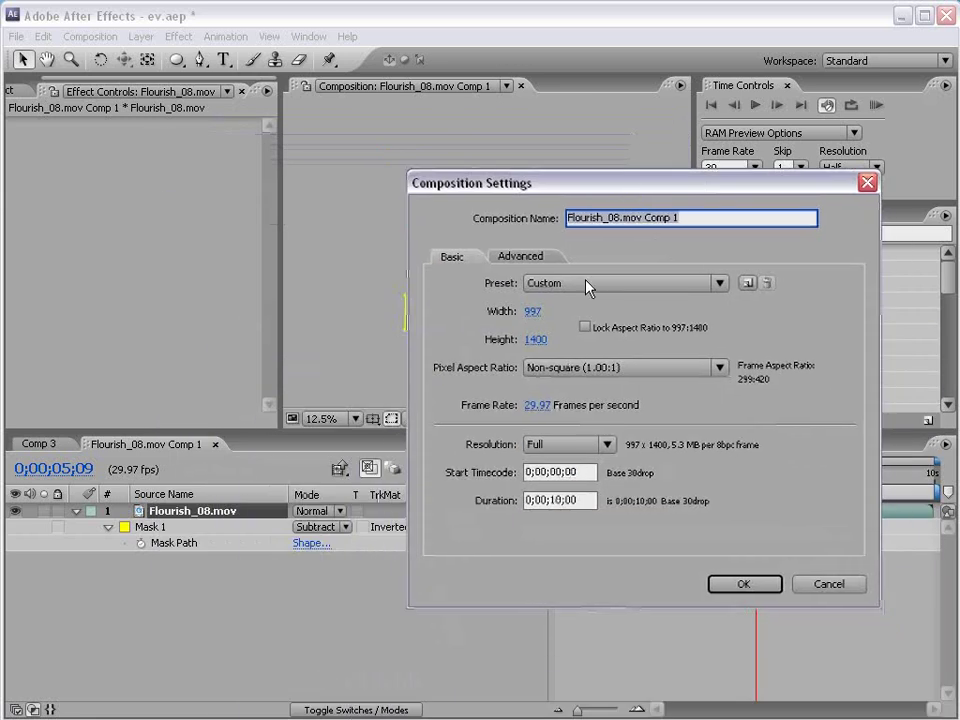
pyautogui.click(535, 340)
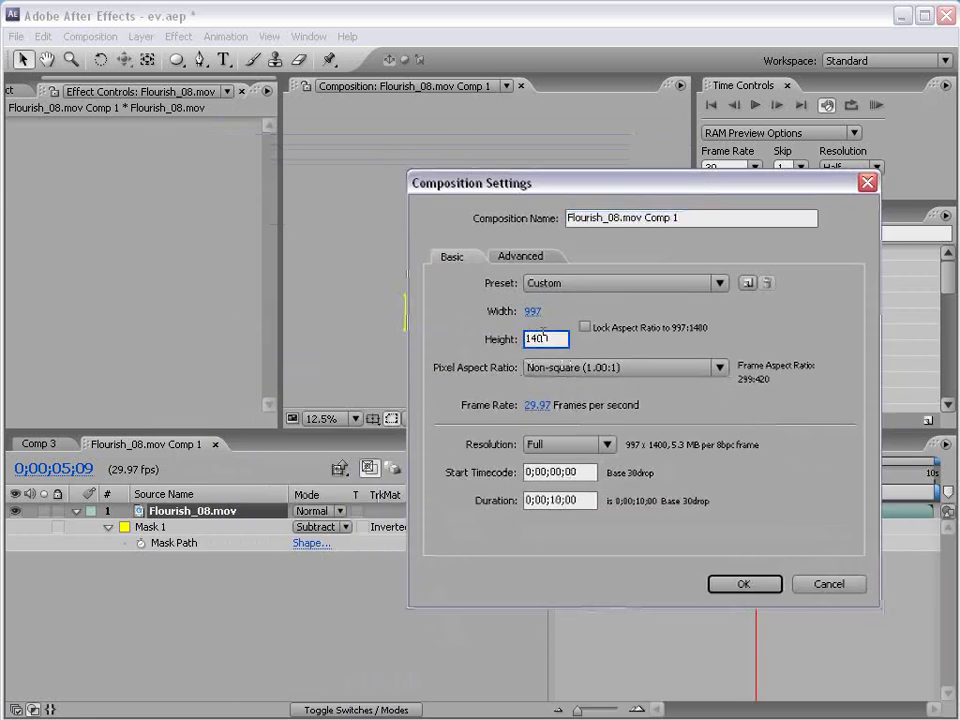
pyautogui.press('BackSpace')
pyautogui.press('BackSpace')
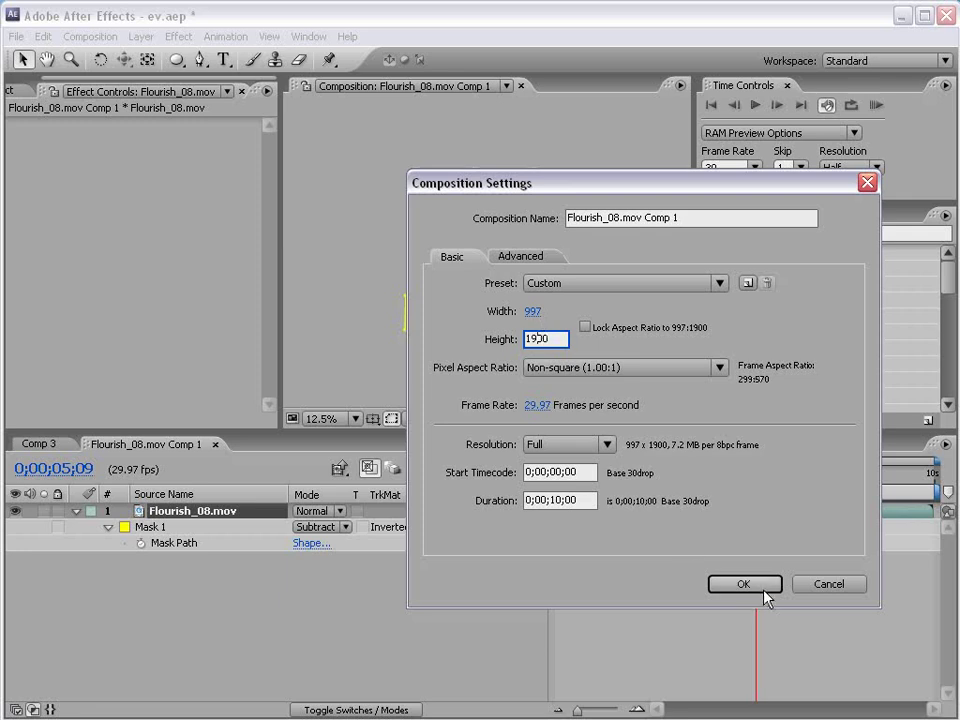
pyautogui.click(764, 590)
# Duplicate the masked Flourish_08.mov layer, delete Mask 1 from the upper layer copy and deselect it.
pyautogui.scroll(1, 488, 235)
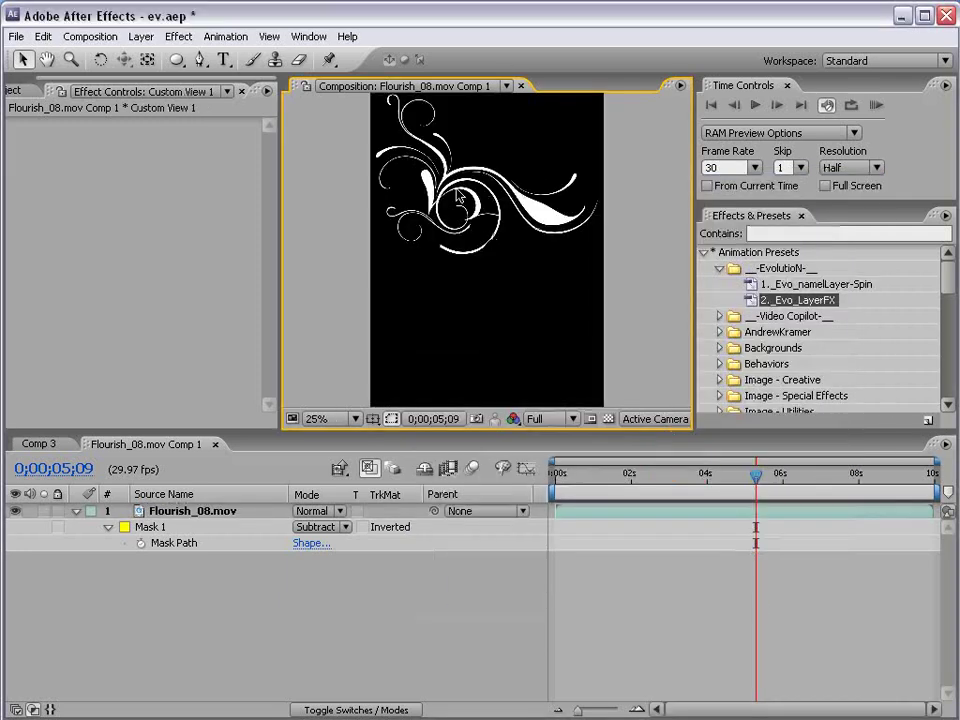
pyautogui.click(460, 190)
pyautogui.click(183, 512)
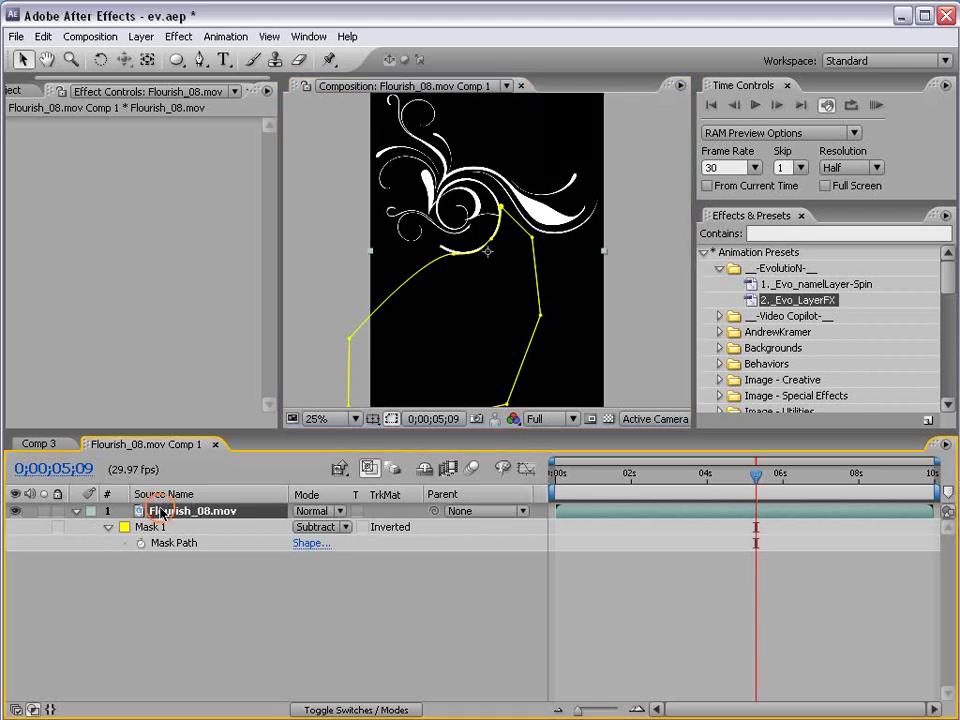
pyautogui.hotkey('ctrl', 'd')
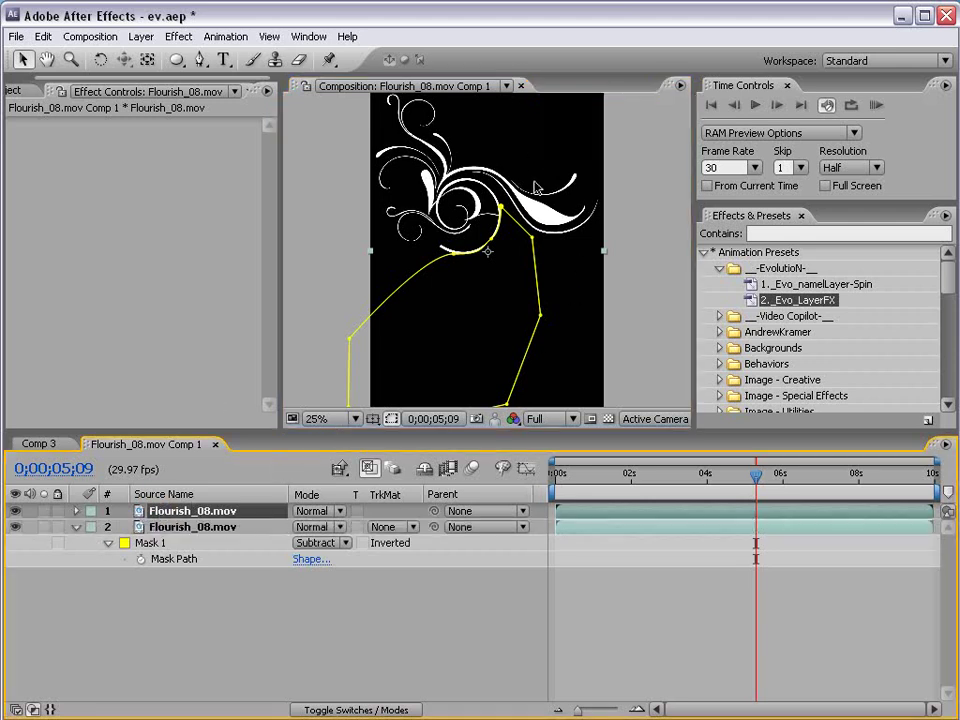
pyautogui.press('m')
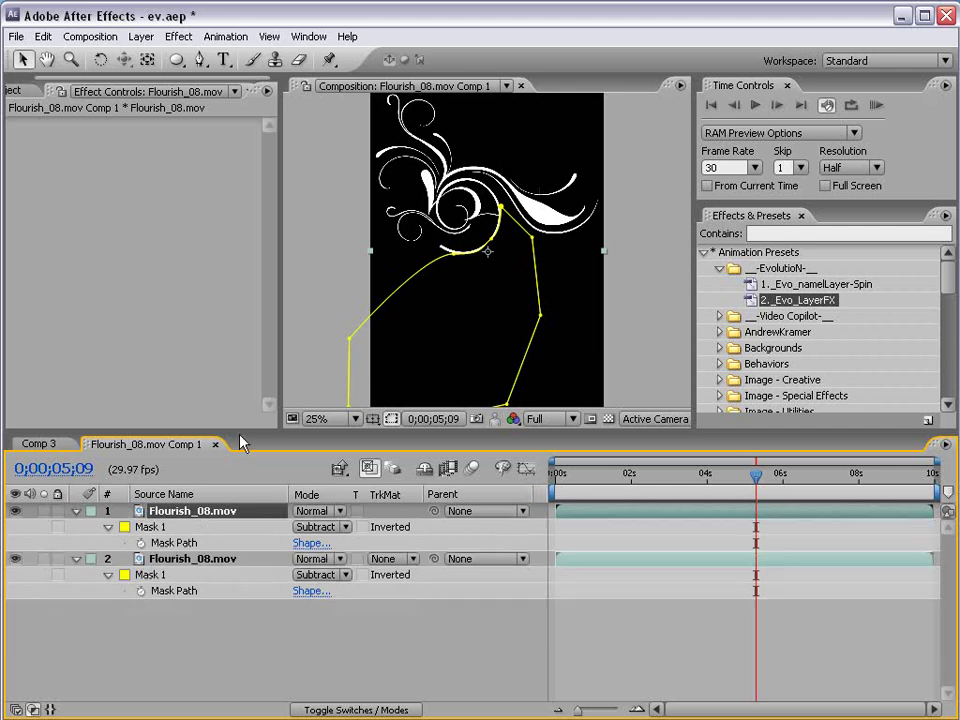
pyautogui.click(156, 528)
pyautogui.press('Delete')
pyautogui.click(400, 611)
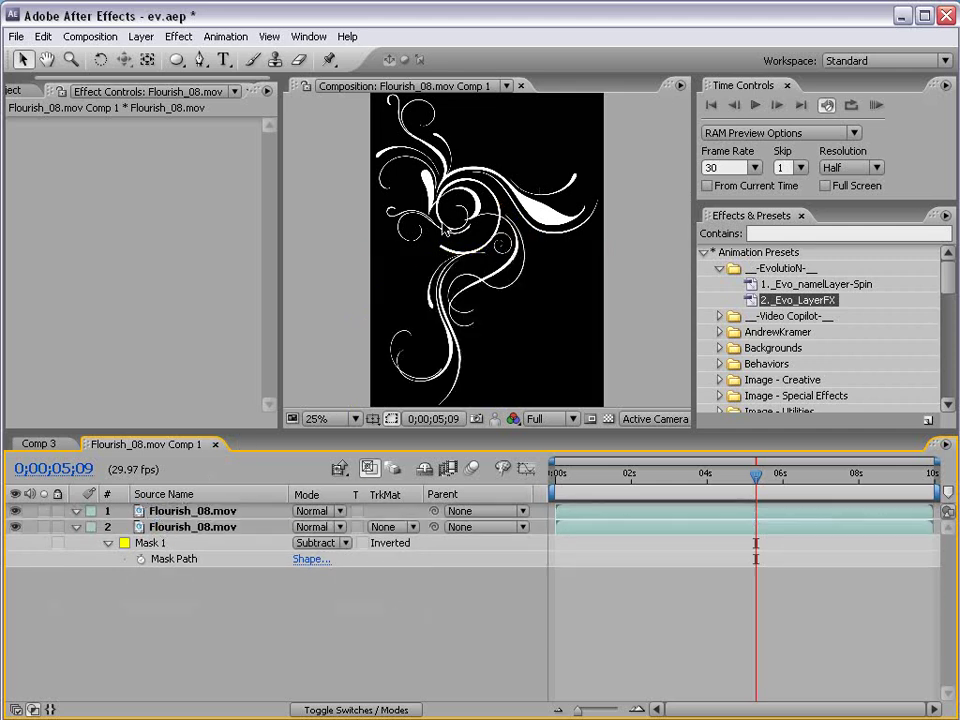
# Move the unmasked flourish copy straight down below the masked flourish and set the current time to 0;00;01;18.
pyautogui.moveTo(492, 220); pyautogui.dragTo(557, 300)
pyautogui.moveTo(476, 227); pyautogui.dragTo(467, 332)
pyautogui.moveTo(576, 487); pyautogui.dragTo(612, 484)
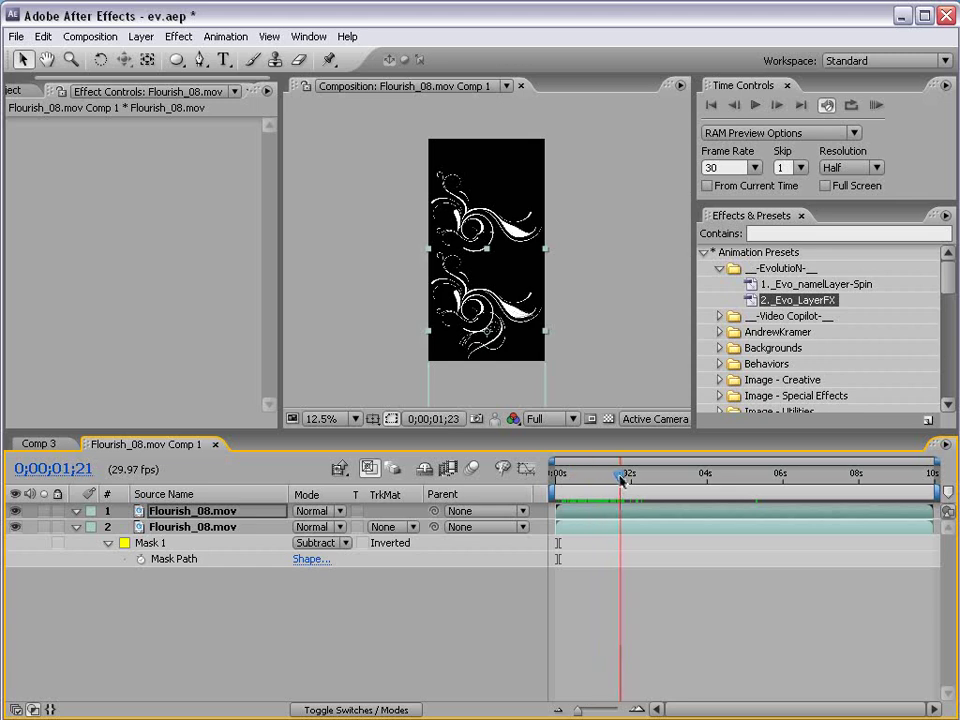
pyautogui.moveTo(620, 479); pyautogui.dragTo(616, 479)
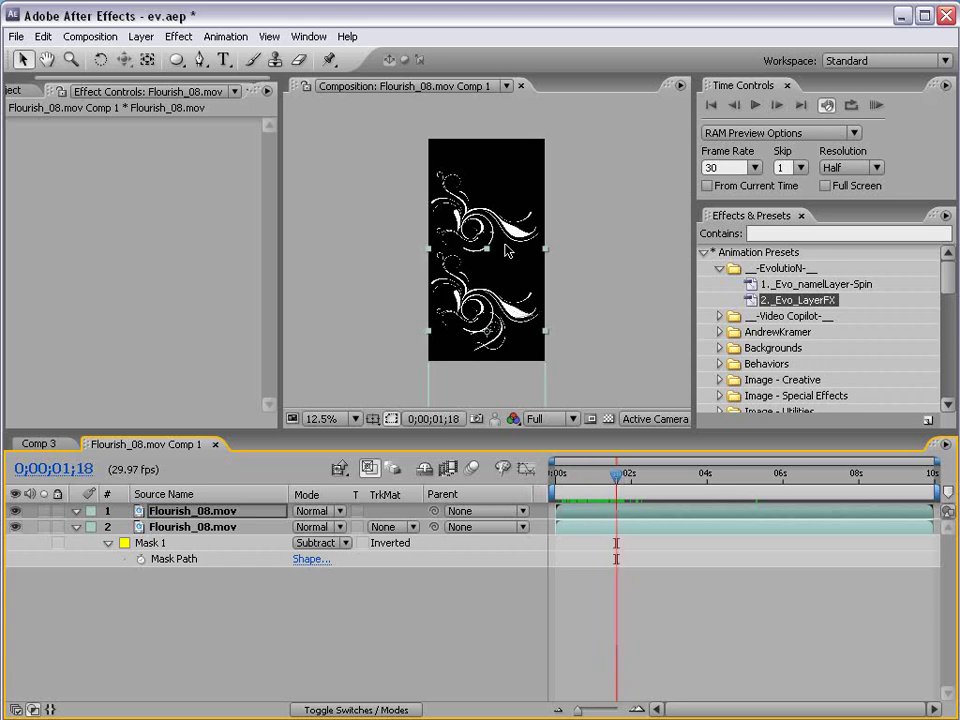
# Rotate the masked flourish clockwise until its tail points downward, and shift it toward the composition's left side.
pyautogui.click(492, 214)
pyautogui.press('w')
pyautogui.moveTo(518, 206); pyautogui.dragTo(482, 219)
pyautogui.press('v')
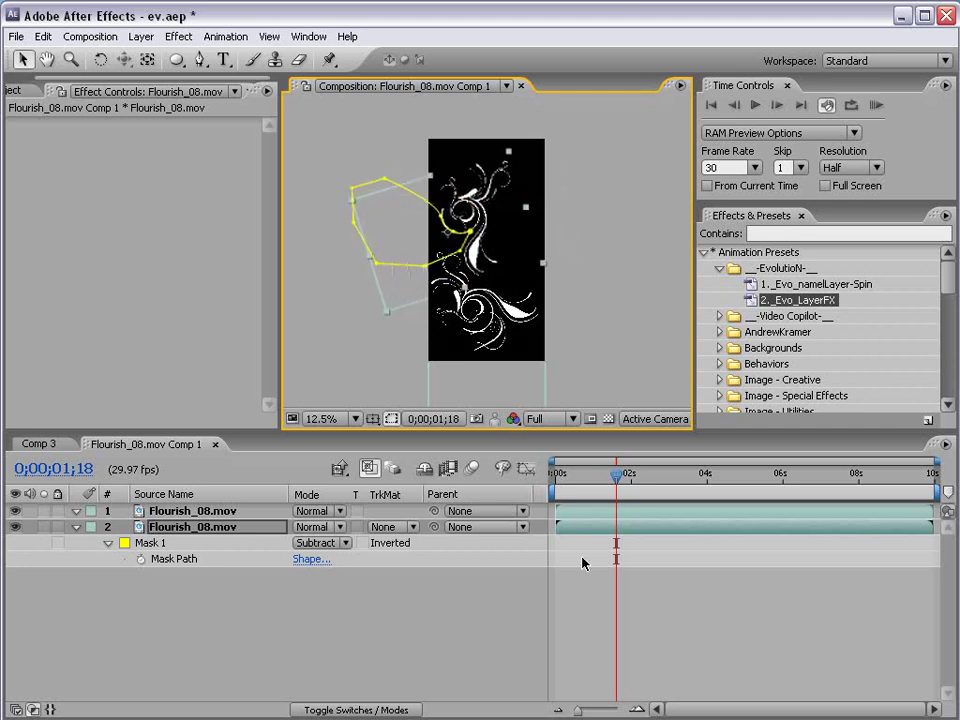
# Delay the unmasked copy's start to about 0;00;01;18, rotate the copy clockwise and fit it against the upper flourish's tail.
pyautogui.click(483, 335)
pyautogui.moveTo(583, 509); pyautogui.dragTo(633, 512)
pyautogui.press('w')
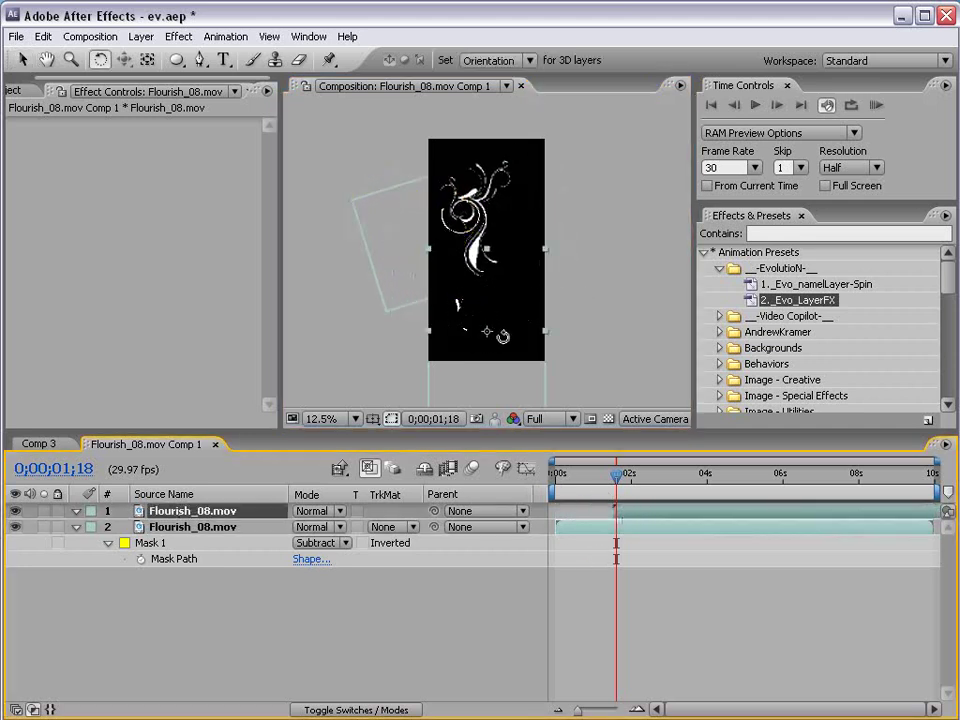
pyautogui.moveTo(503, 336); pyautogui.dragTo(497, 303)
pyautogui.press('v')
pyautogui.press('.')
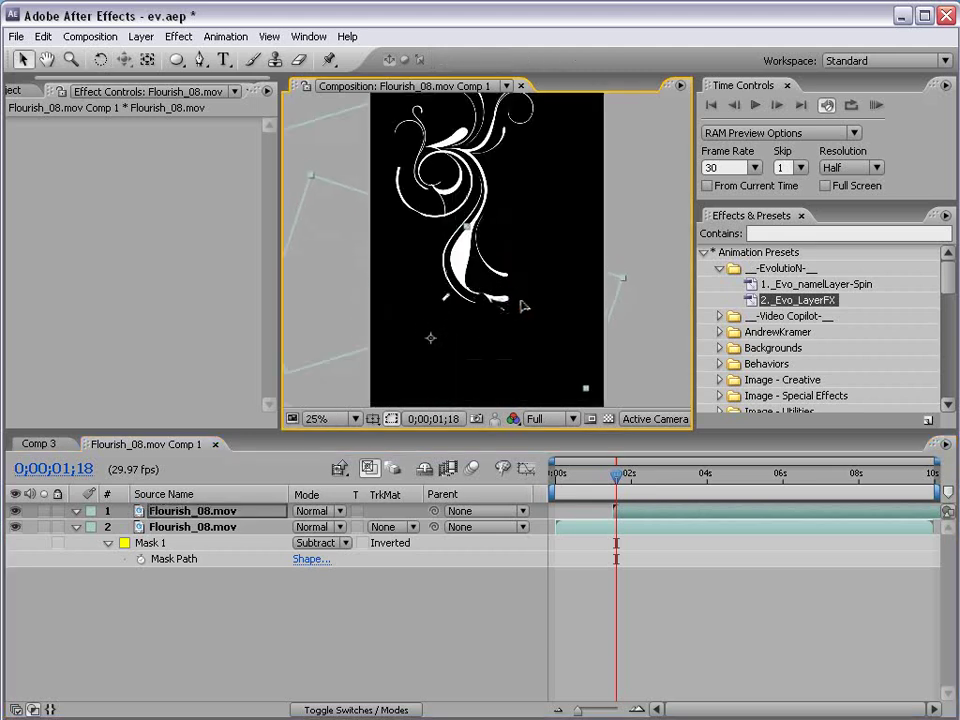
# Shift the unmasked copy's start earlier to about 1.2 seconds and preview its growth from the upper flourish.
pyautogui.moveTo(610, 461); pyautogui.dragTo(600, 495)
pyautogui.click(617, 513)
pyautogui.press('KP_0')
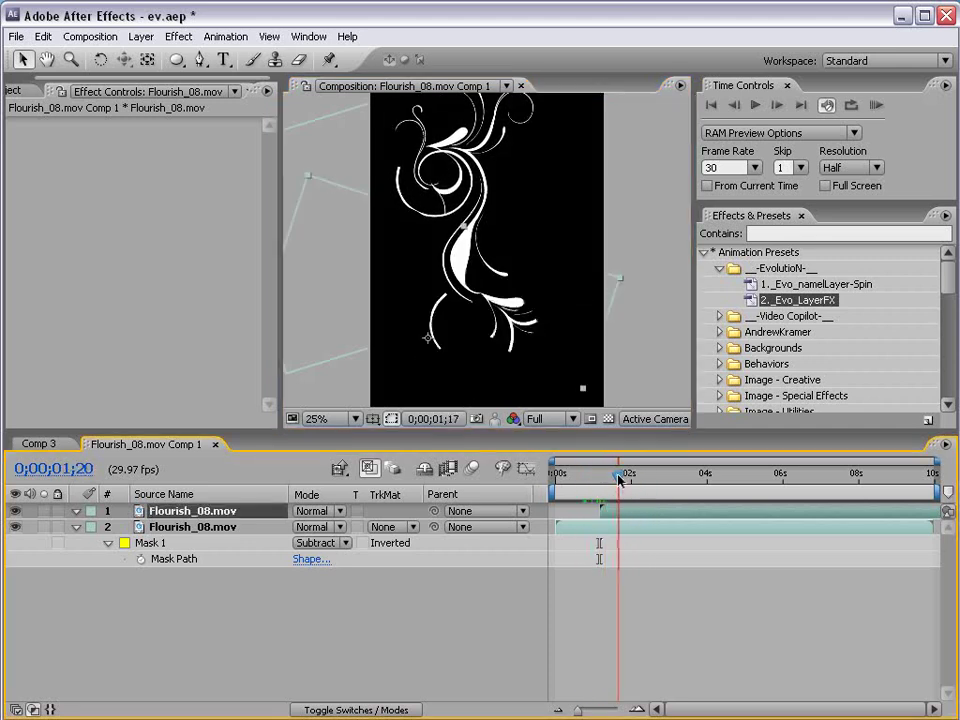
# At 0;00;03;09, rotate the lower flourish slightly counterclockwise and reposition it beneath the upper flourish's tail.
pyautogui.scroll(-1, 492, 217)
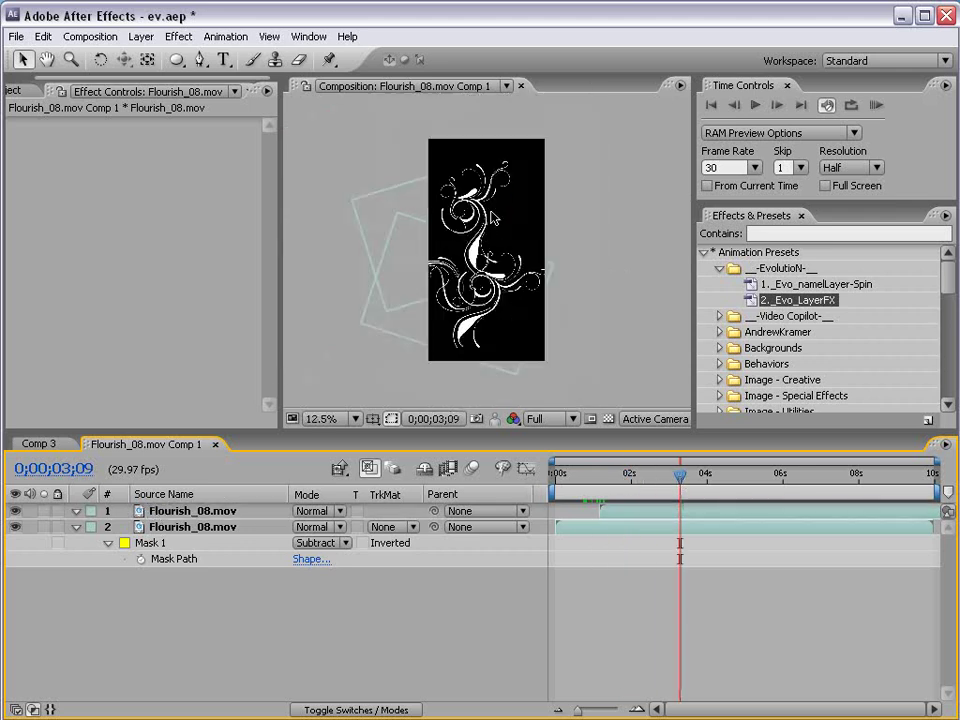
pyautogui.moveTo(470, 333); pyautogui.dragTo(500, 334)
pyautogui.press('w')
pyautogui.press('v')
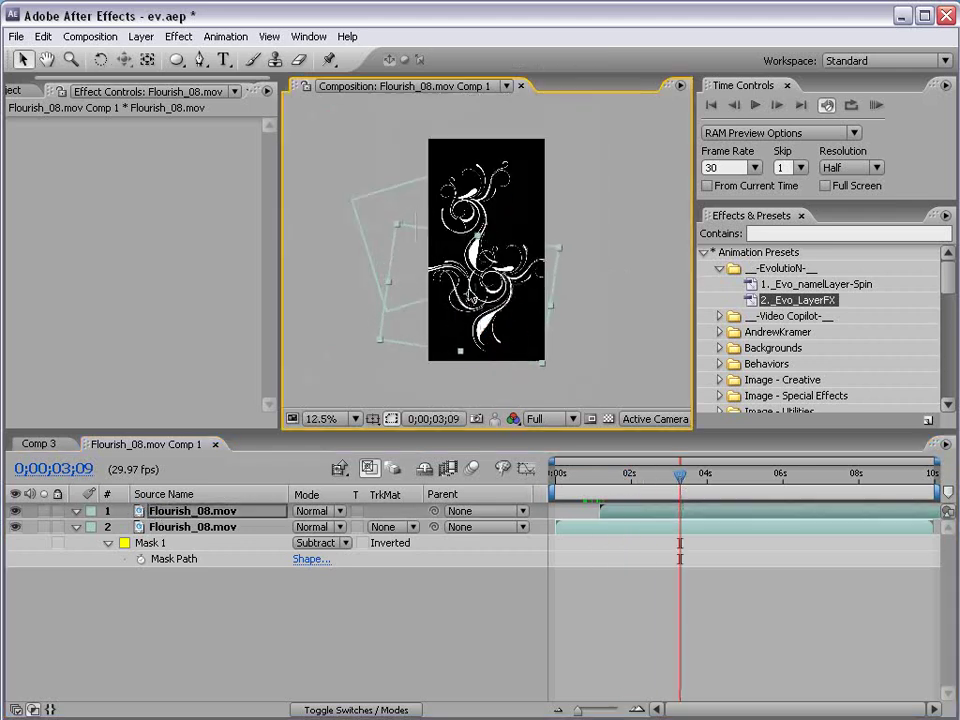
pyautogui.moveTo(463, 286); pyautogui.dragTo(478, 306)
# At 0;00;06;10, scale the lower flourish down to roughly half its size and straighten its rotation slightly.
pyautogui.moveTo(664, 486); pyautogui.dragTo(796, 490)
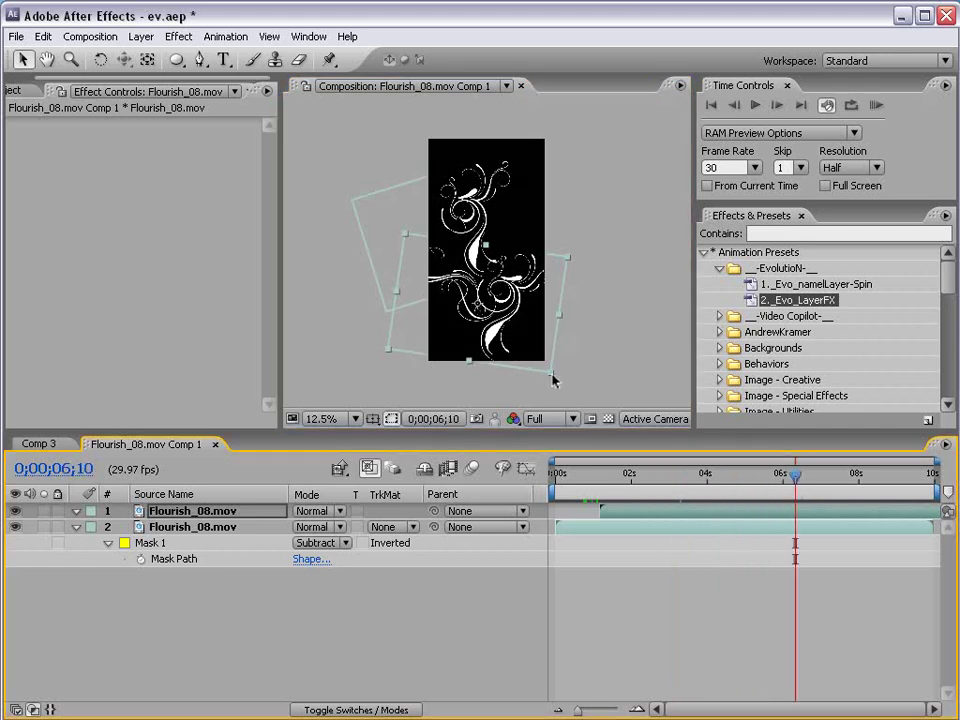
pyautogui.moveTo(552, 374); pyautogui.dragTo(493, 305)
pyautogui.press('w')
pyautogui.press('v')
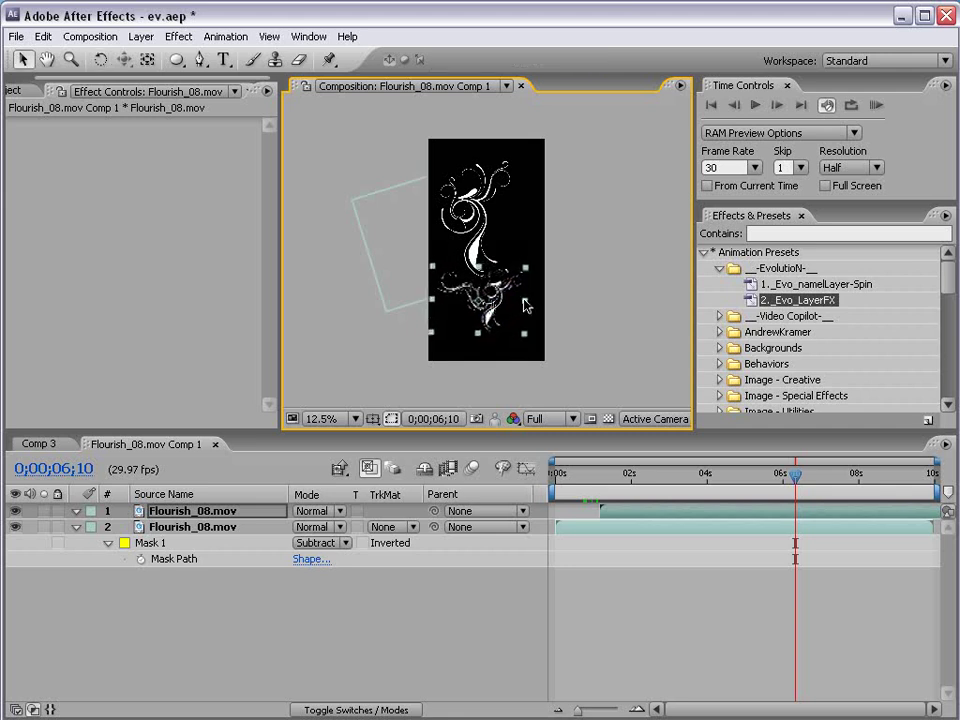
pyautogui.press('.')
# Set the width of Flourish_08.mov Comp 1 to 1200 in the composition settings.
pyautogui.click(90, 36)
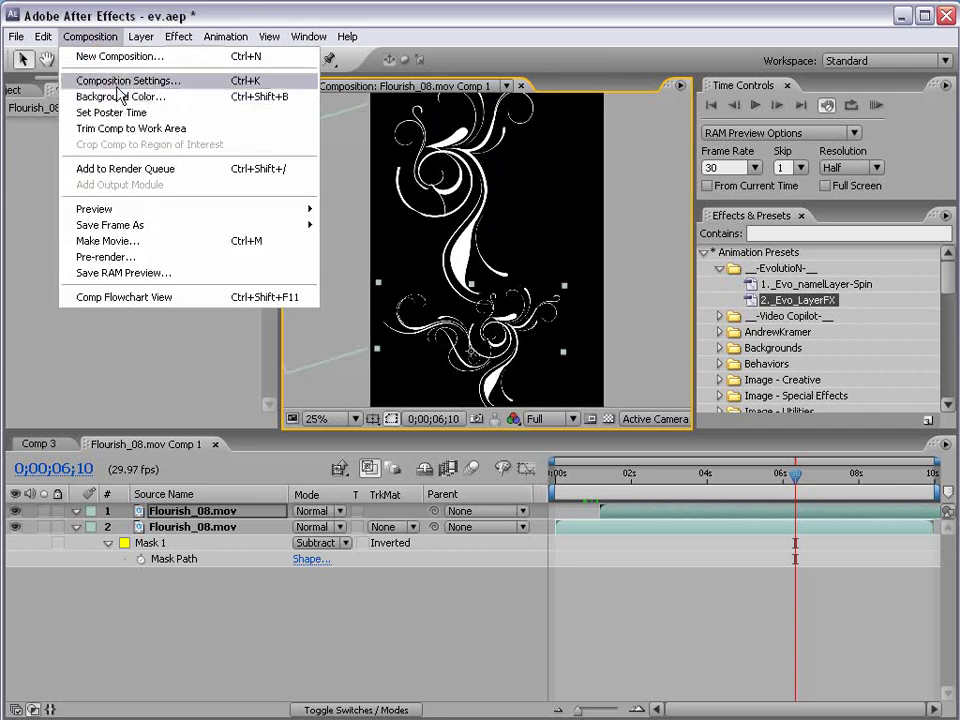
pyautogui.click(120, 79)
pyautogui.click(527, 312)
pyautogui.write('1200')
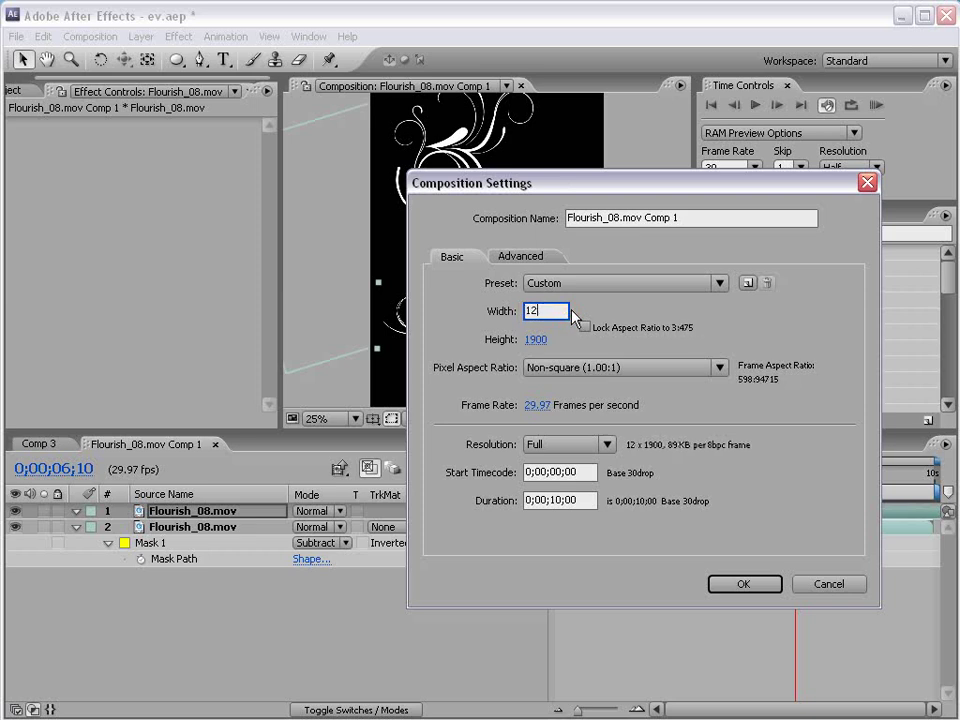
pyautogui.press('Return')
# Move the lower flourish onto the upper flourish's tail, enlarge it somewhat, and inspect the join up close at 0;00;02;16.
pyautogui.click(492, 335)
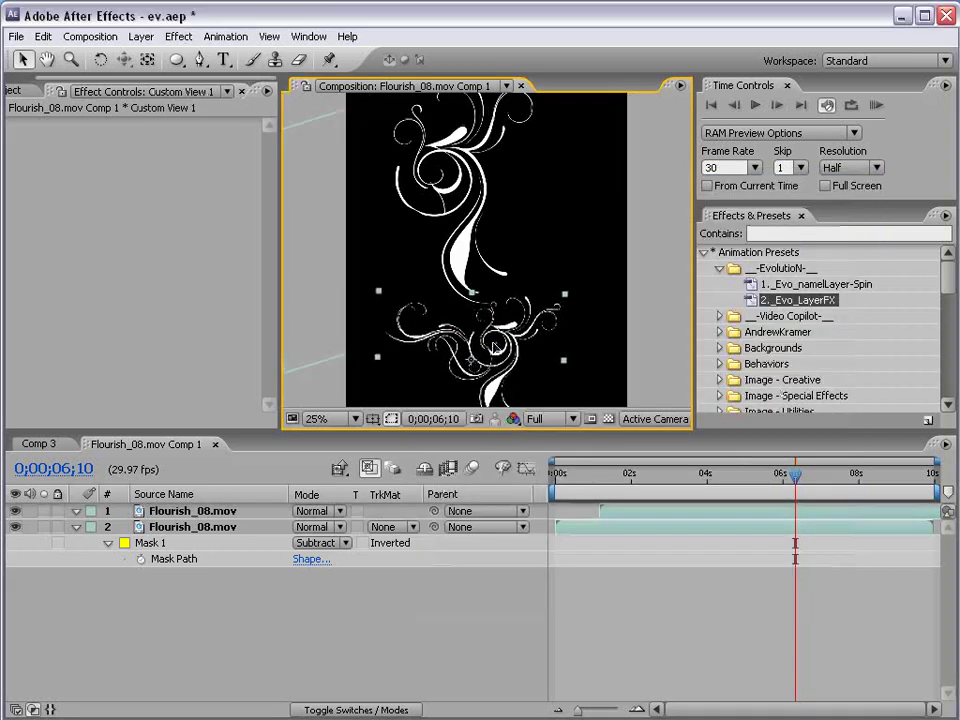
pyautogui.moveTo(610, 485)
pyautogui.mouseDown()
pyautogui.moveTo(600, 482)
pyautogui.moveTo(618, 487)
pyautogui.mouseUp()
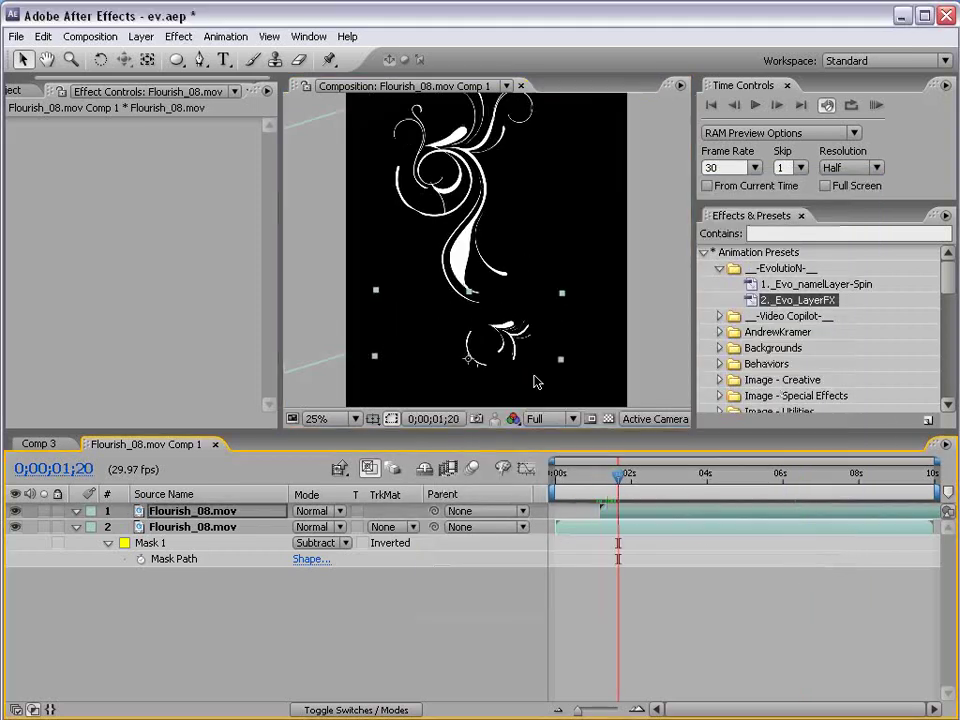
pyautogui.moveTo(499, 323); pyautogui.dragTo(475, 294)
pyautogui.moveTo(543, 268); pyautogui.dragTo(520, 345)
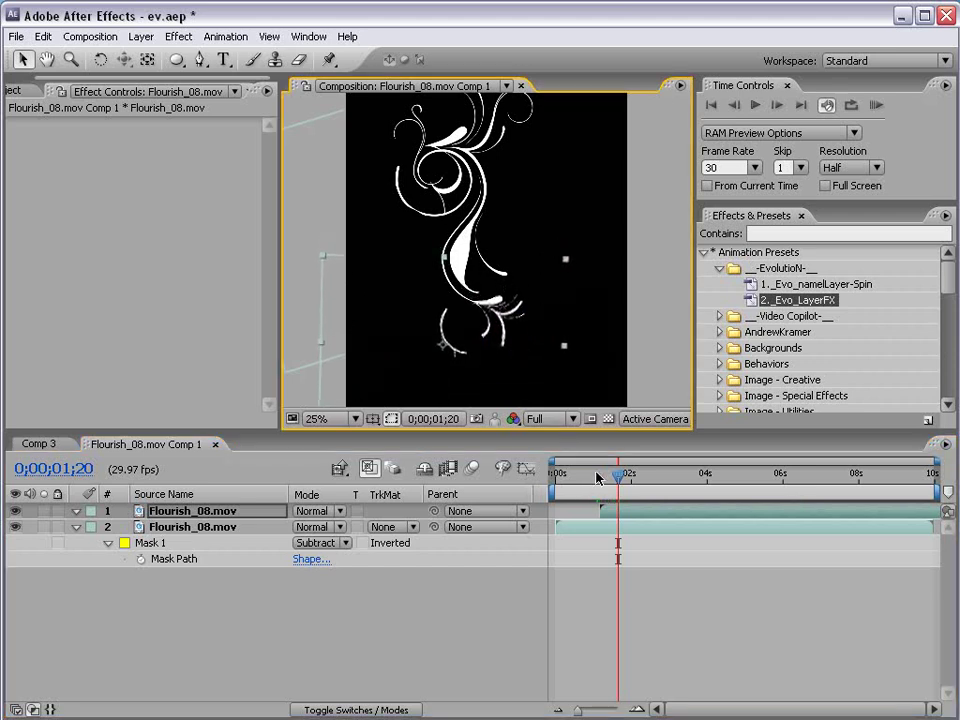
pyautogui.moveTo(618, 477); pyautogui.dragTo(652, 480)
pyautogui.click(703, 616)
pyautogui.press('`')
pyautogui.scroll(1, 524, 299)
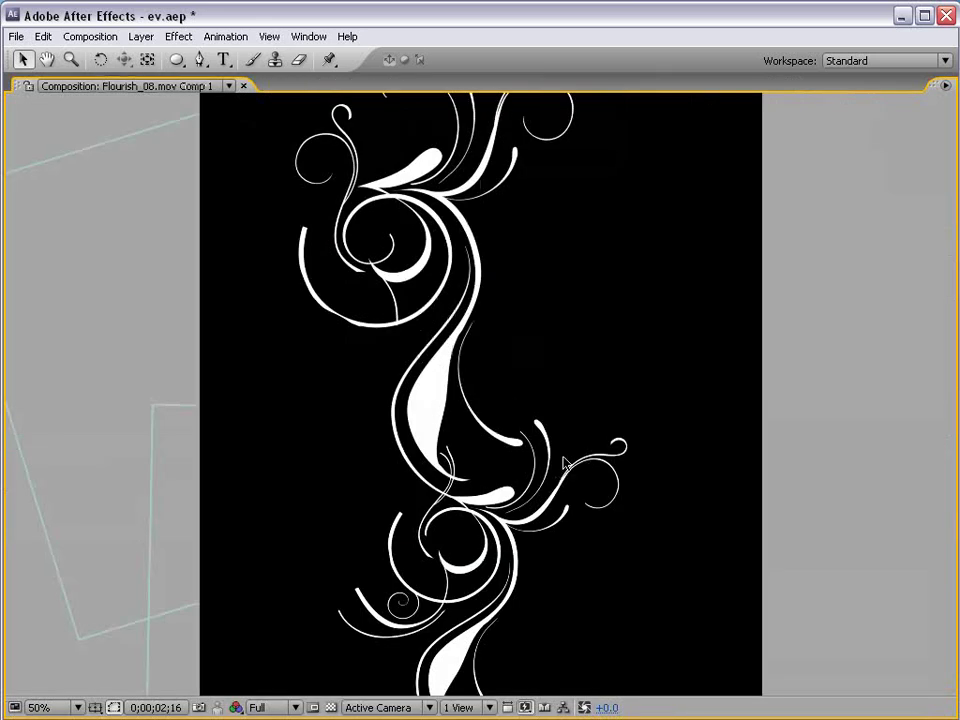
# At 0;00;06;06, shift both flourish layers together toward the right to centre the artwork within the Flourish_08.mov Comp 1 frame.
pyautogui.press('`')
pyautogui.press(',')
pyautogui.press('`')
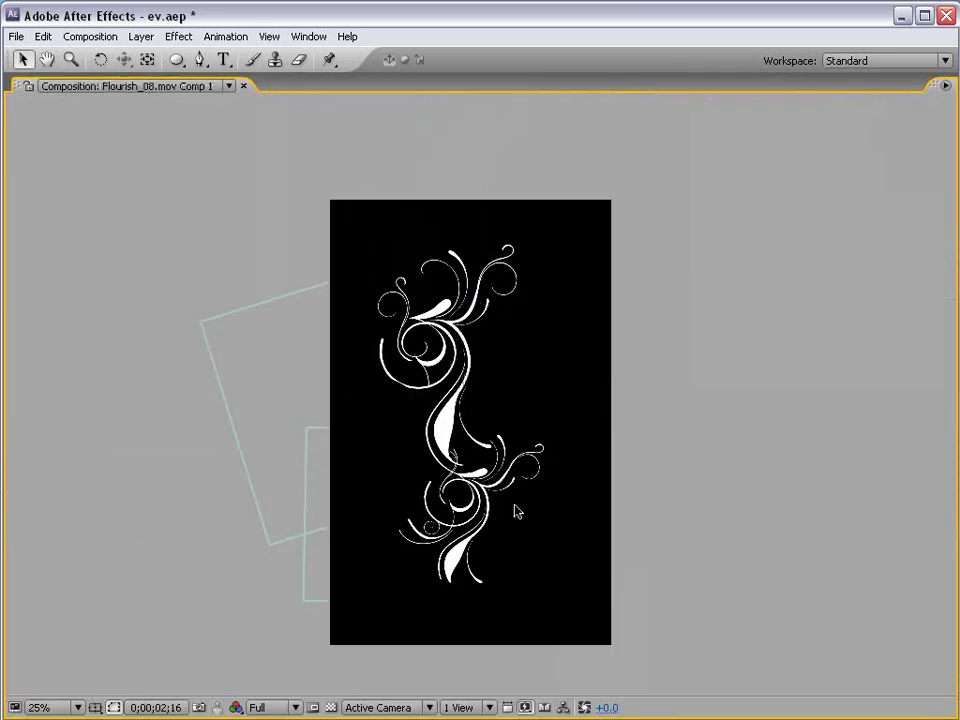
pyautogui.press('`')
pyautogui.press(',')
pyautogui.moveTo(649, 476); pyautogui.dragTo(789, 500)
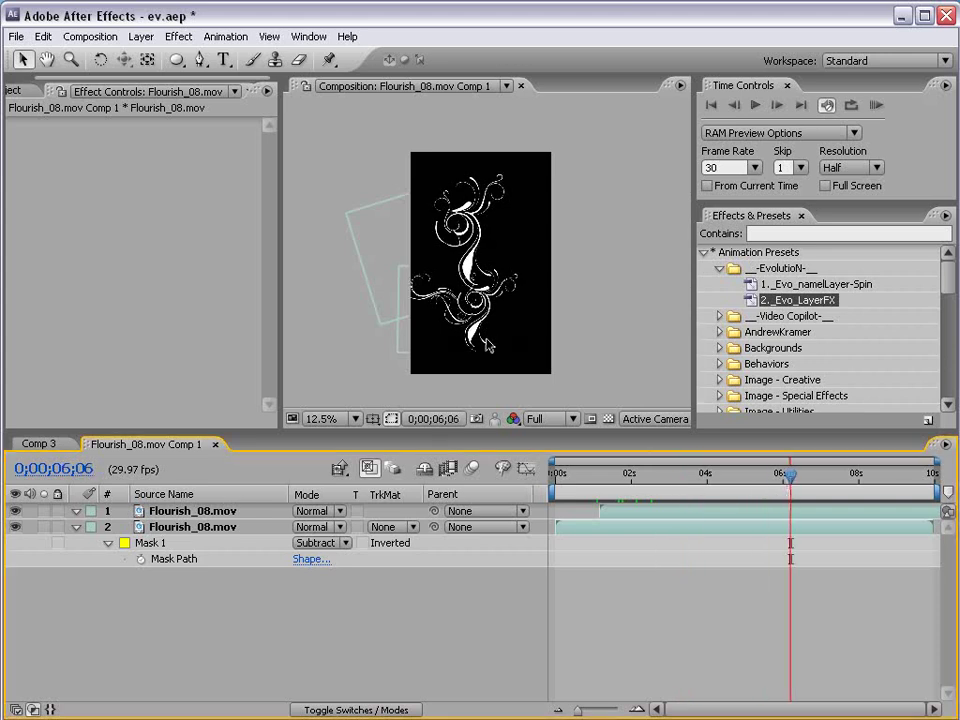
pyautogui.click(628, 513)
pyautogui.keyDown('shift'); pyautogui.click(626, 527); pyautogui.keyUp('shift')
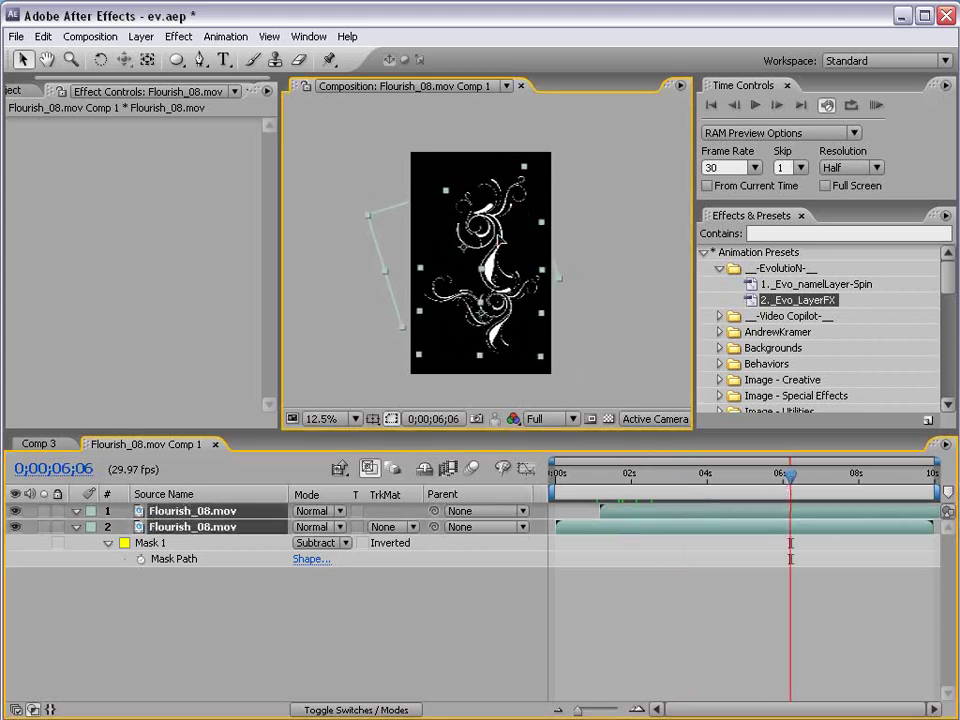
pyautogui.press('`')
pyautogui.press('.')
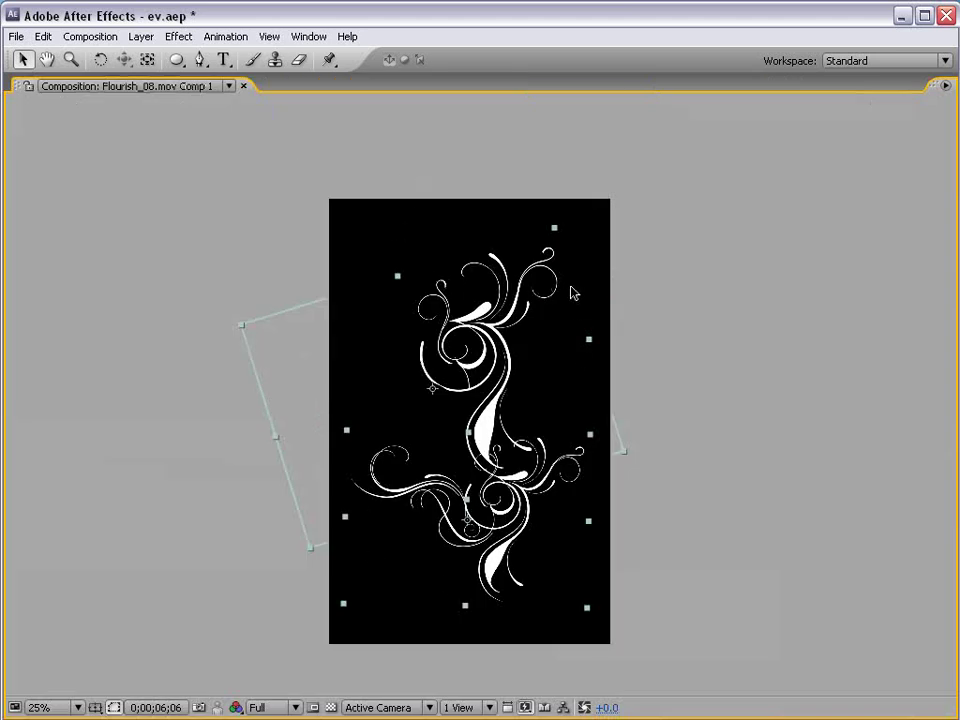
pyautogui.press('`')
pyautogui.click(352, 386)
# Return to Comp 3 and RAM preview the radial flourish animation from 0;00;00;00.
pyautogui.click(55, 444)
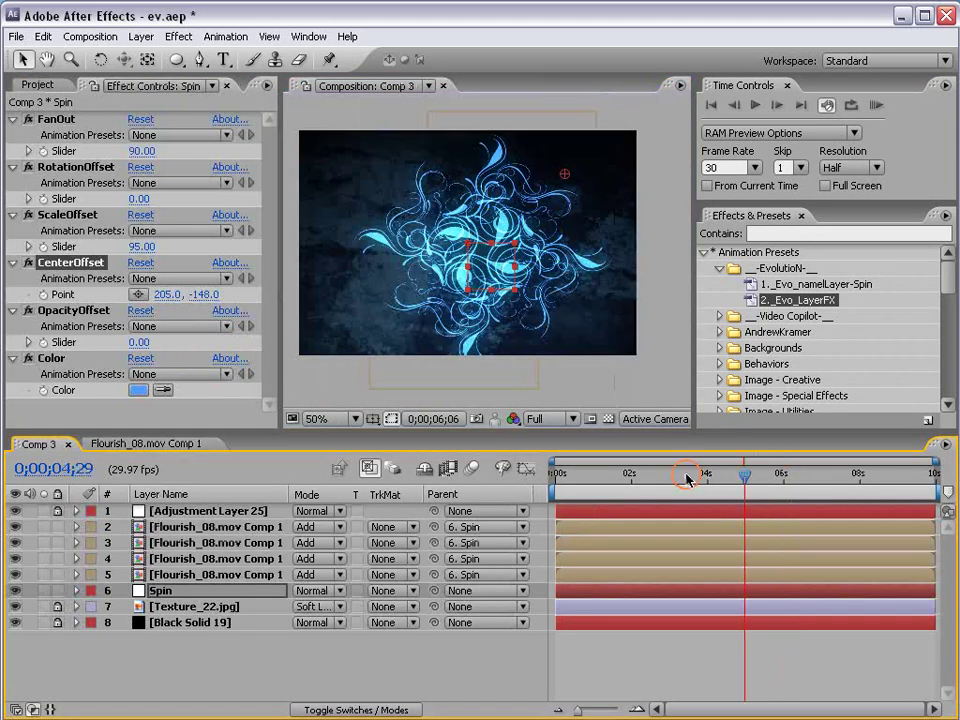
pyautogui.moveTo(686, 479); pyautogui.dragTo(533, 487)
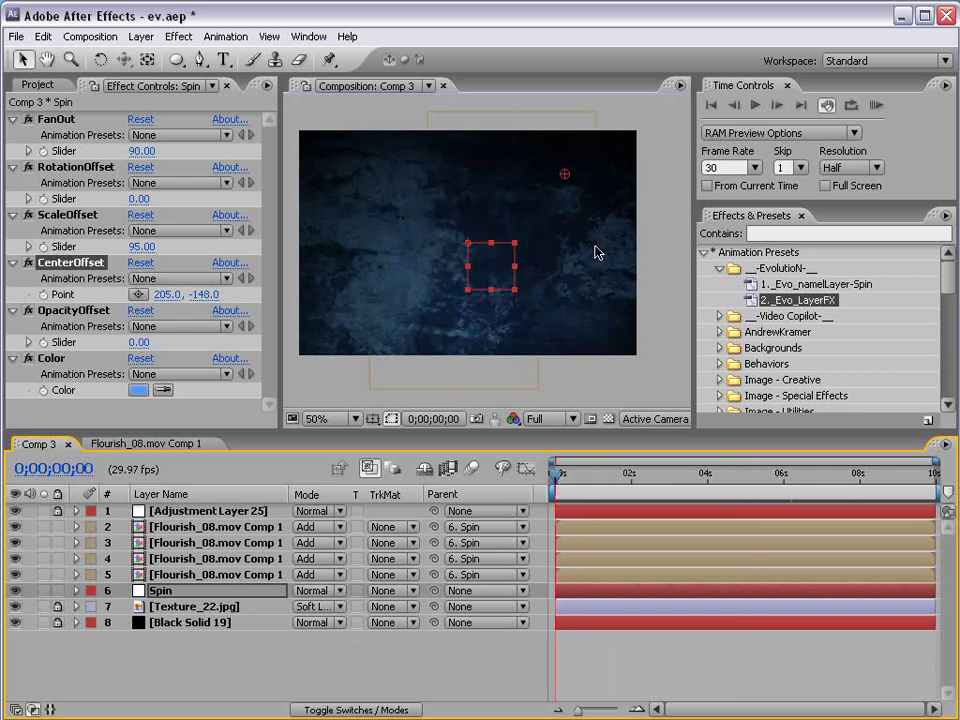
pyautogui.press('KP_0')
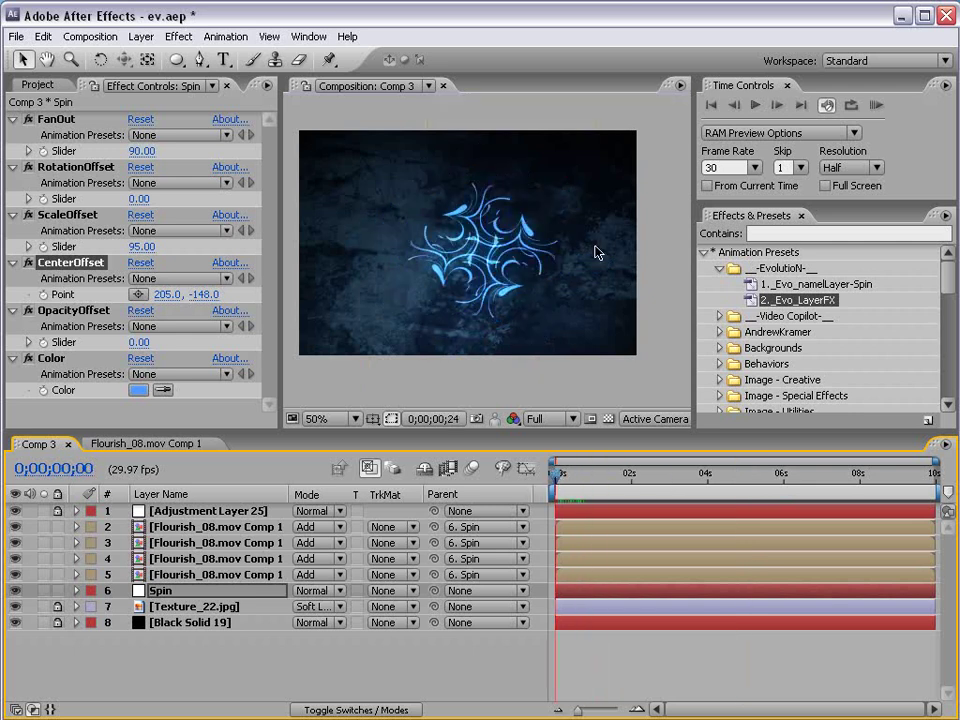
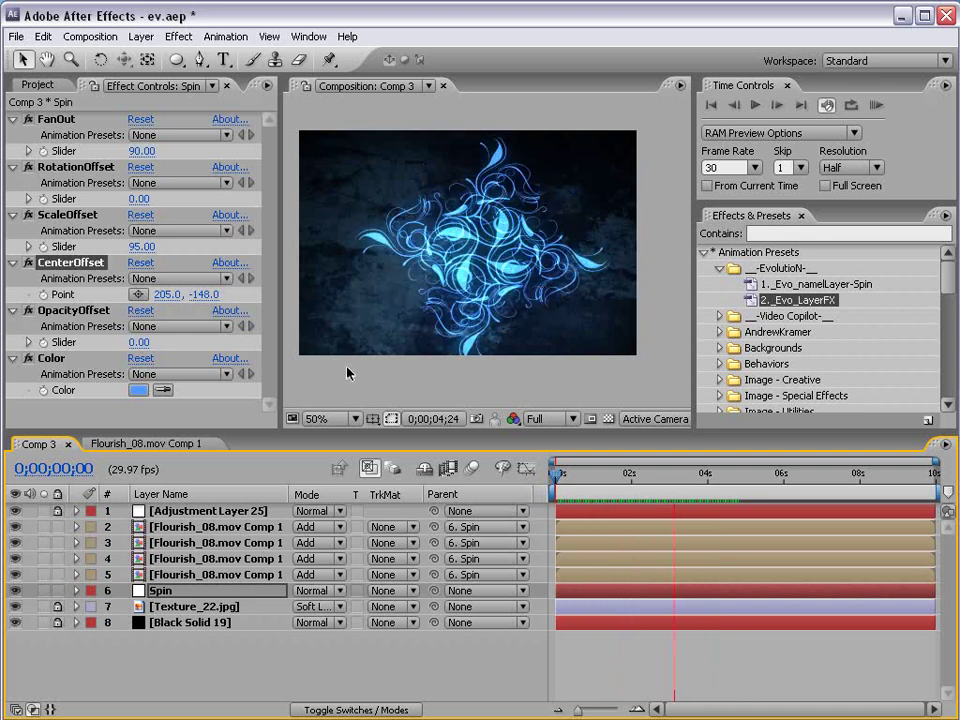
# At 0;00;04;26, set Spin's CenterOffset to 63.0, 512.0 and RAM preview the flourish animation.
pyautogui.click(203, 531)
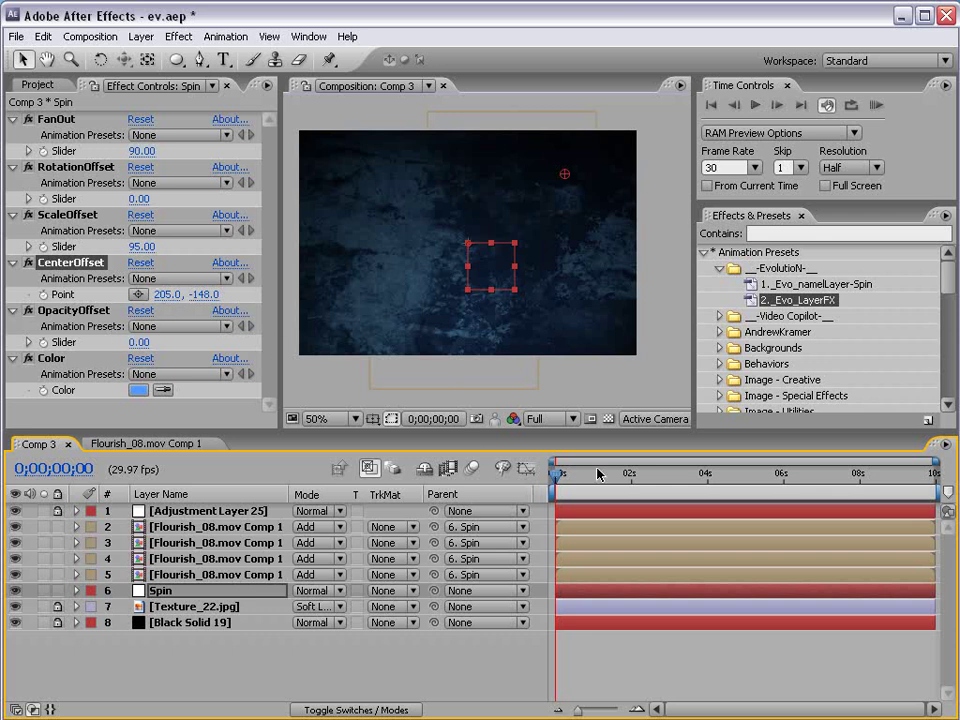
pyautogui.moveTo(598, 474); pyautogui.dragTo(739, 474)
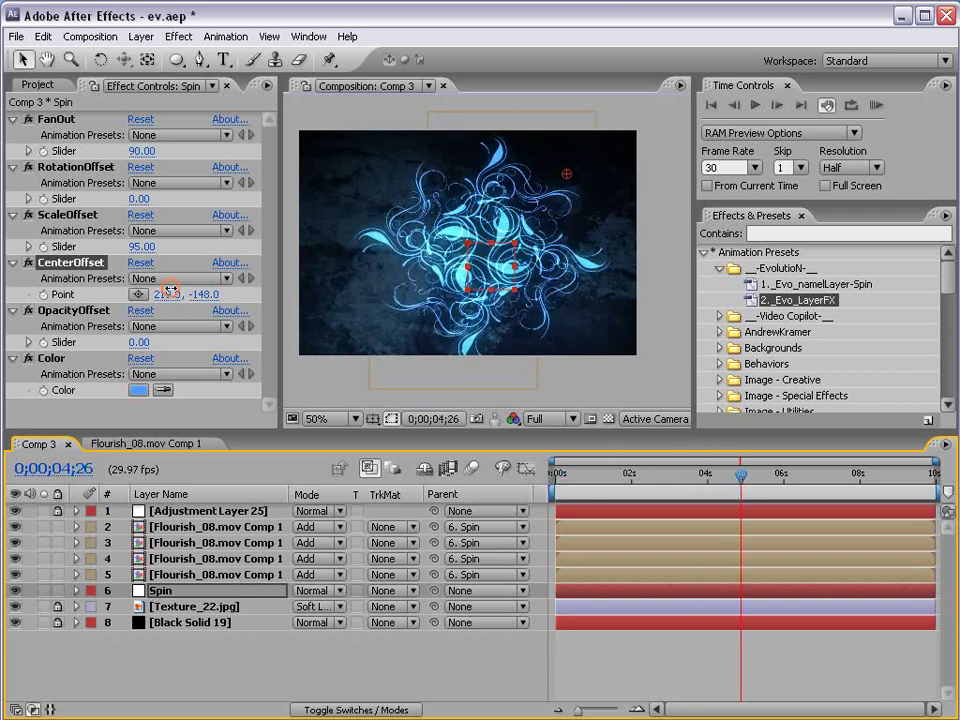
pyautogui.moveTo(170, 290)
pyautogui.mouseDown()
pyautogui.moveTo(250, 293)
pyautogui.moveTo(180, 298)
pyautogui.mouseUp()
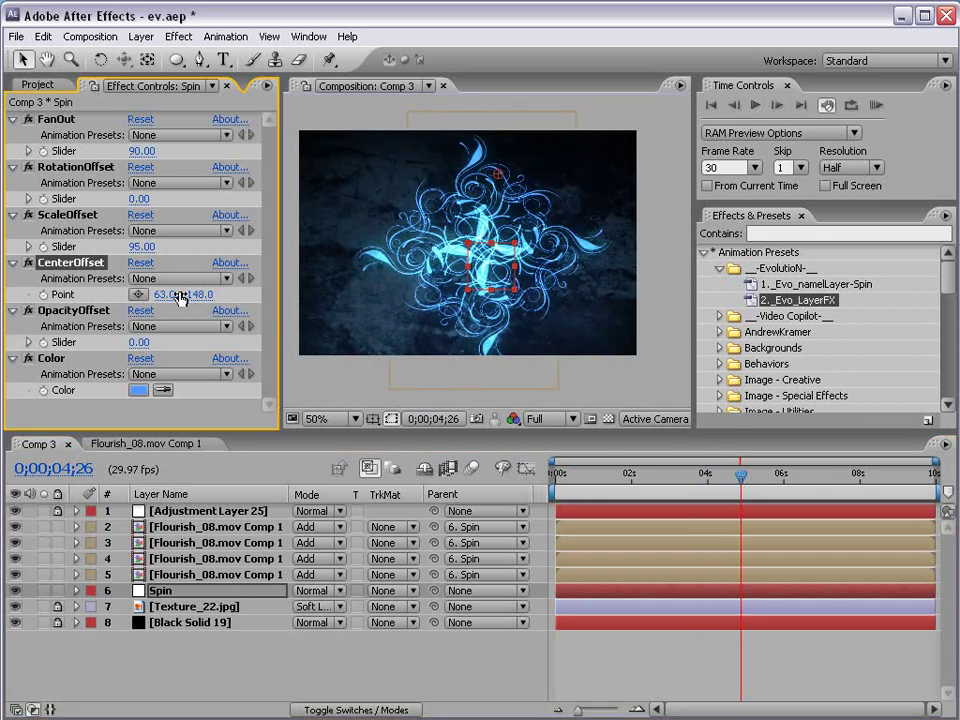
pyautogui.moveTo(255, 292); pyautogui.dragTo(878, 226)
pyautogui.press('KP_0')
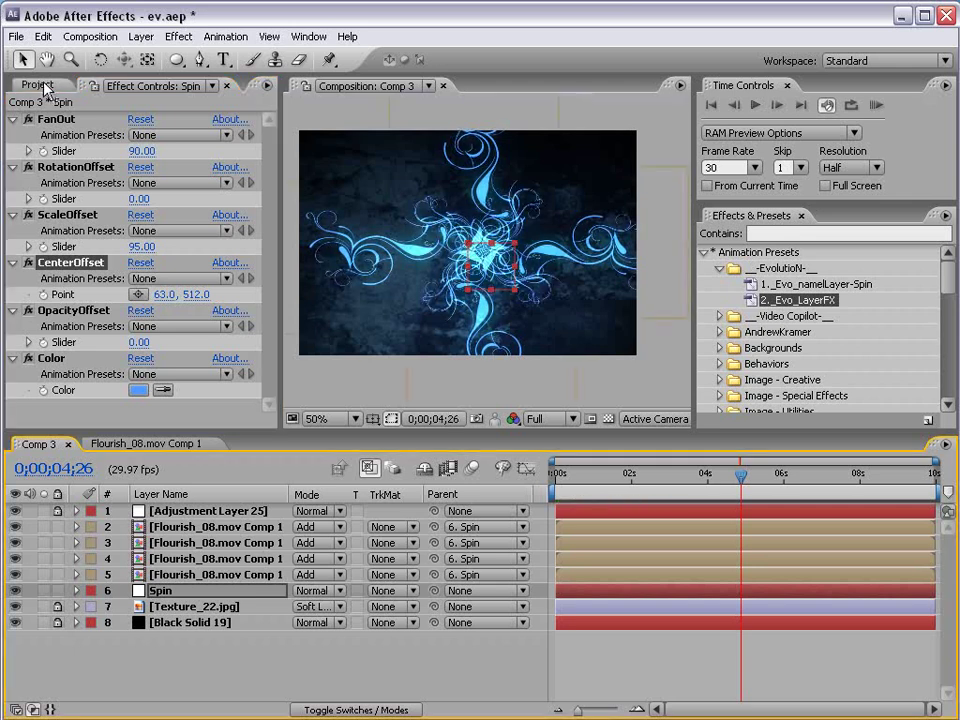
# Replace the source of the four Flourish_08.mov Comp 1 layers with Flourish_07.mov and check the pattern at 0;00;02;23.
pyautogui.click(40, 85)
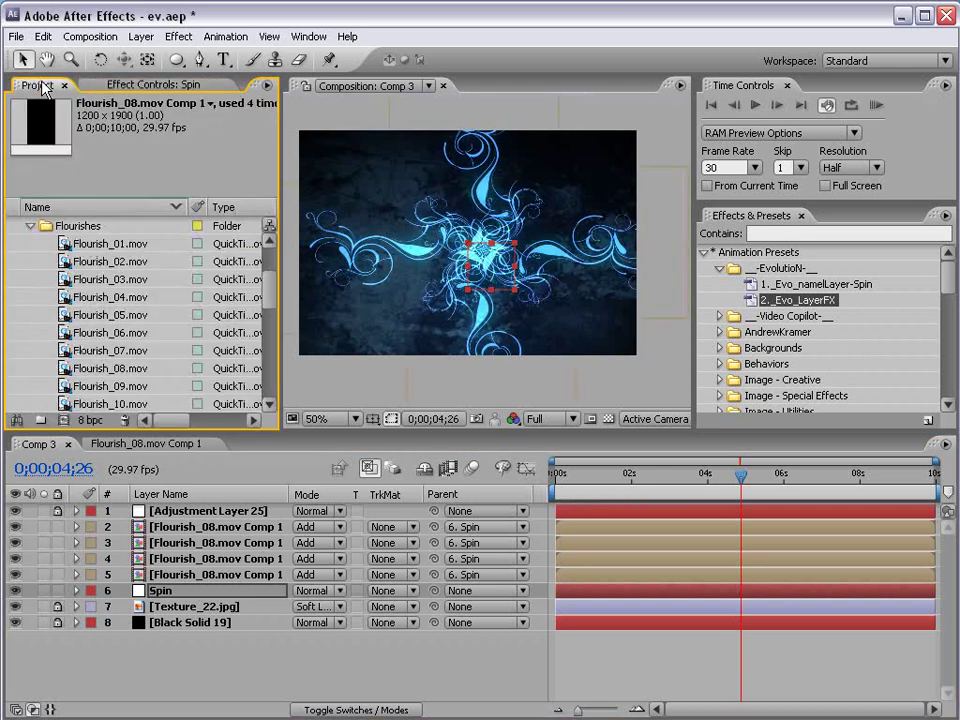
pyautogui.press('space')
pyautogui.moveTo(156, 373); pyautogui.dragTo(152, 362)
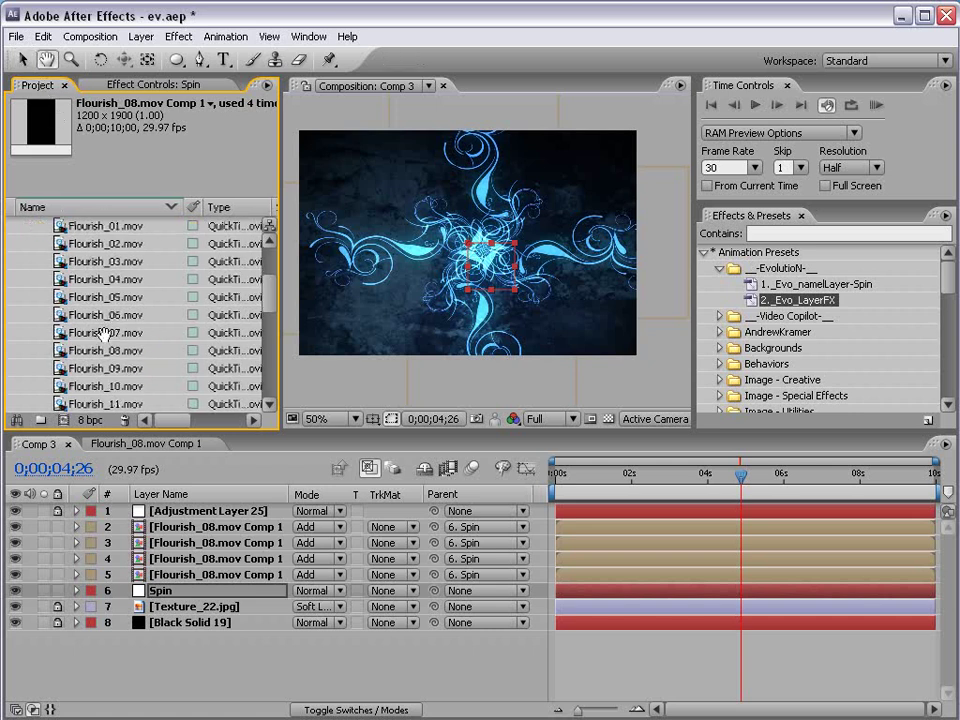
pyautogui.click(97, 336)
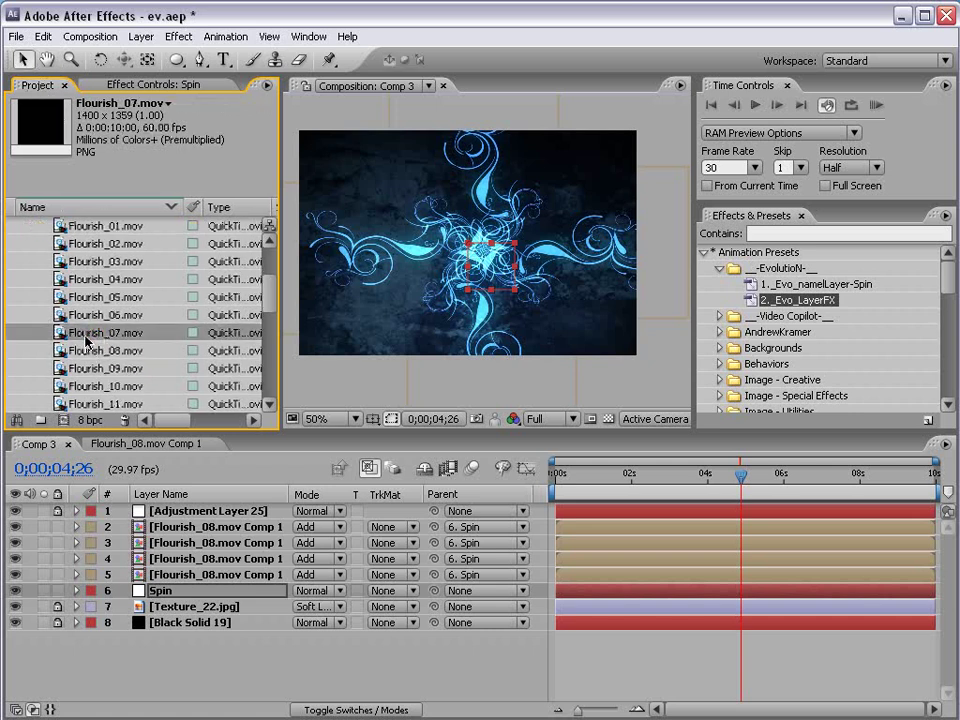
pyautogui.click(140, 533)
pyautogui.keyDown('shift'); pyautogui.click(172, 575); pyautogui.keyUp('shift')
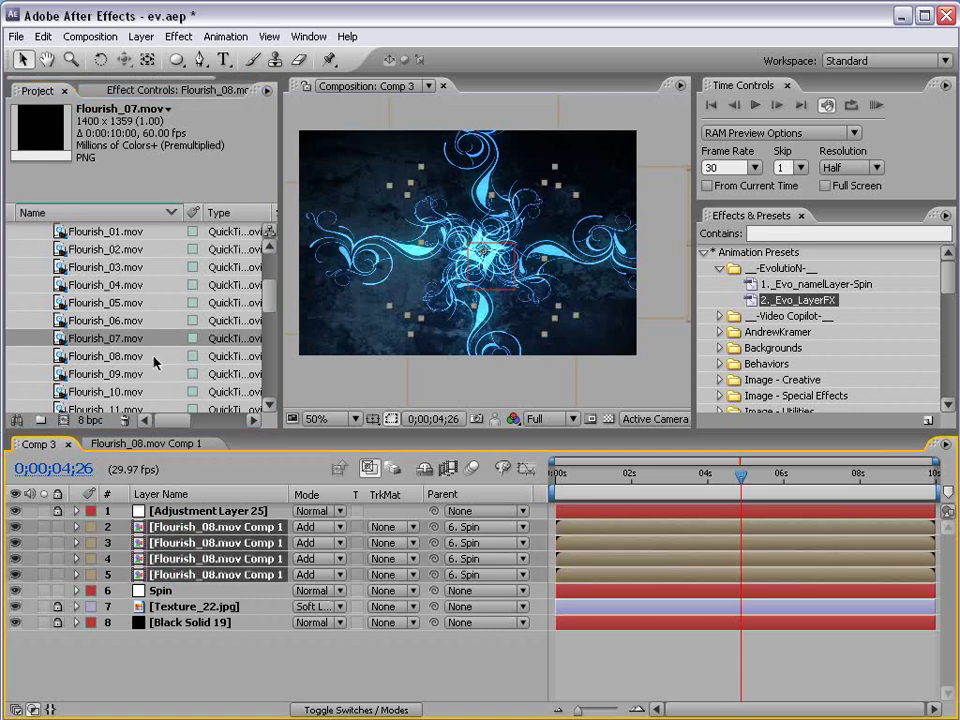
pyautogui.moveTo(60, 340); pyautogui.dragTo(226, 566)
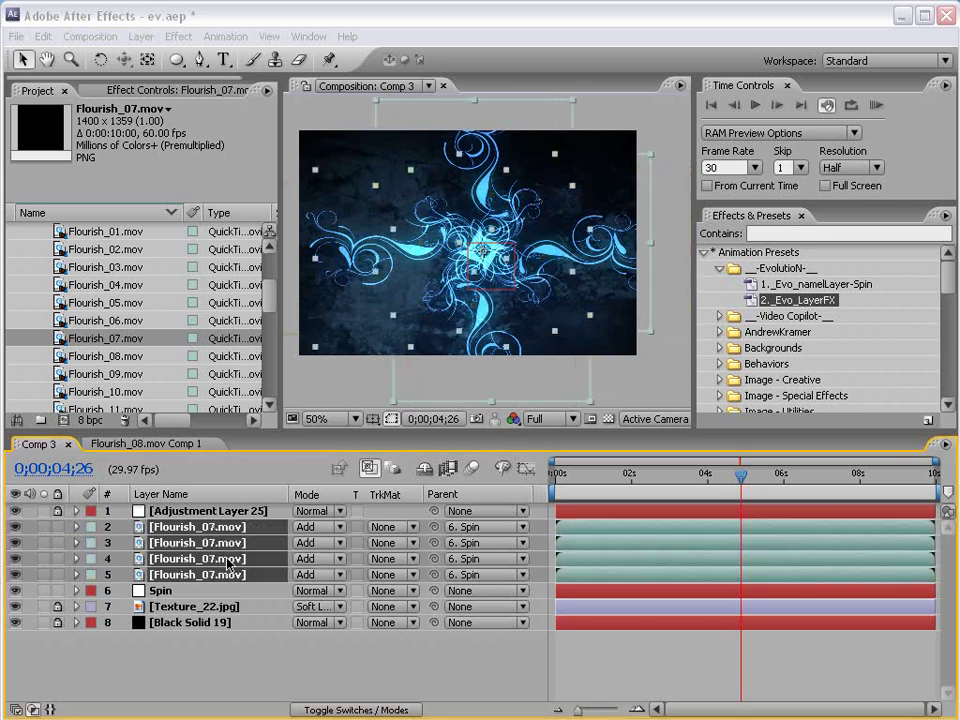
pyautogui.moveTo(597, 470); pyautogui.dragTo(660, 481)
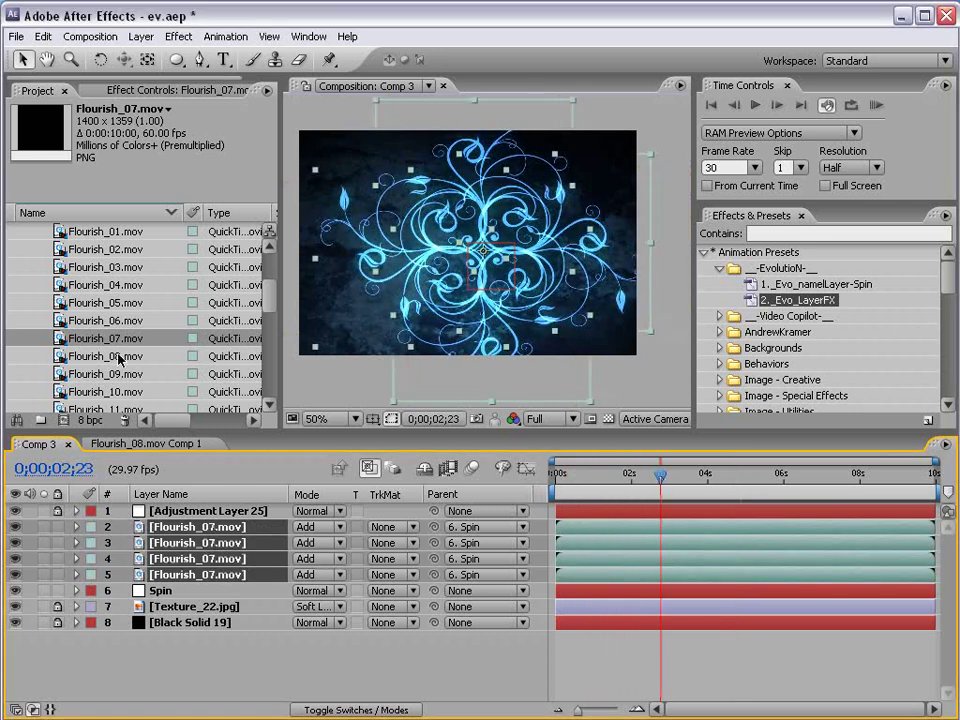
# Swap the four flourish layers' source to Flourish_09.mov and on to Flourish_10.mov, checking the result at 0;00;01;24.
pyautogui.moveTo(83, 378); pyautogui.dragTo(203, 540)
pyautogui.scroll(-2, 70, 343)
pyautogui.moveTo(85, 322); pyautogui.dragTo(297, 332)
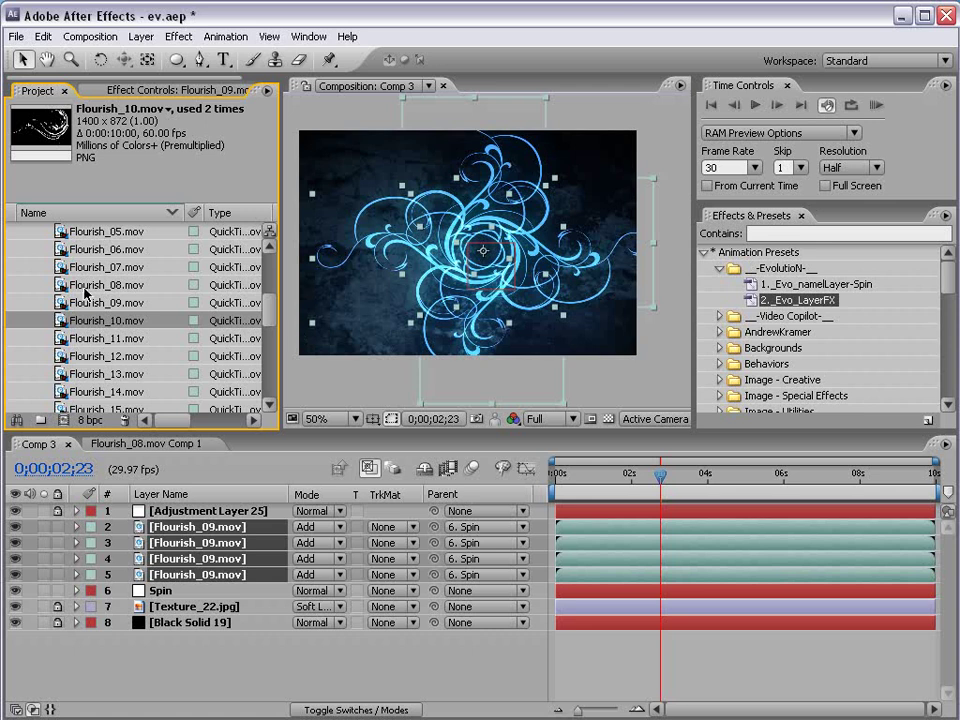
pyautogui.moveTo(73, 320); pyautogui.dragTo(176, 545)
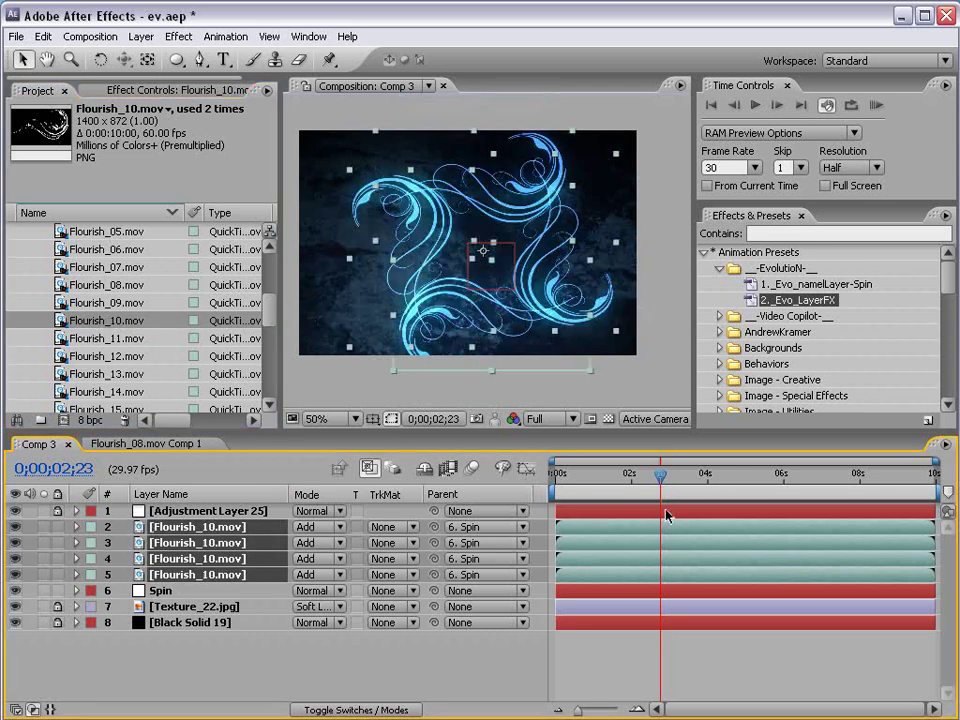
pyautogui.moveTo(580, 484); pyautogui.dragTo(624, 478)
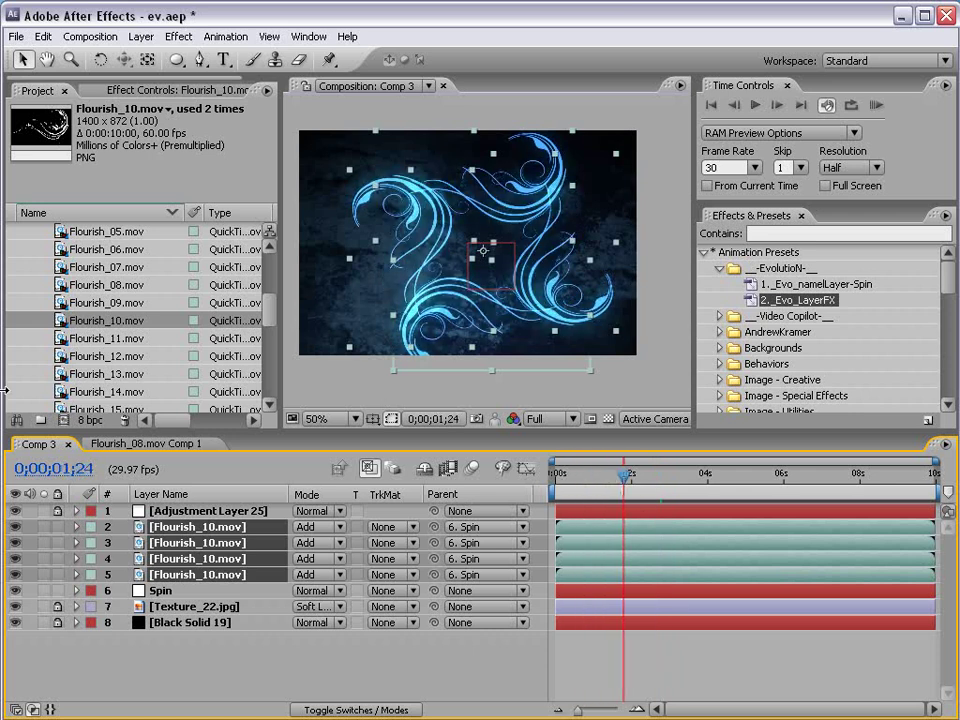
# Reposition the Spin layer's CenterOffset point to 382.0, -275.0 with the time at 0;00;00;16.
pyautogui.click(165, 591)
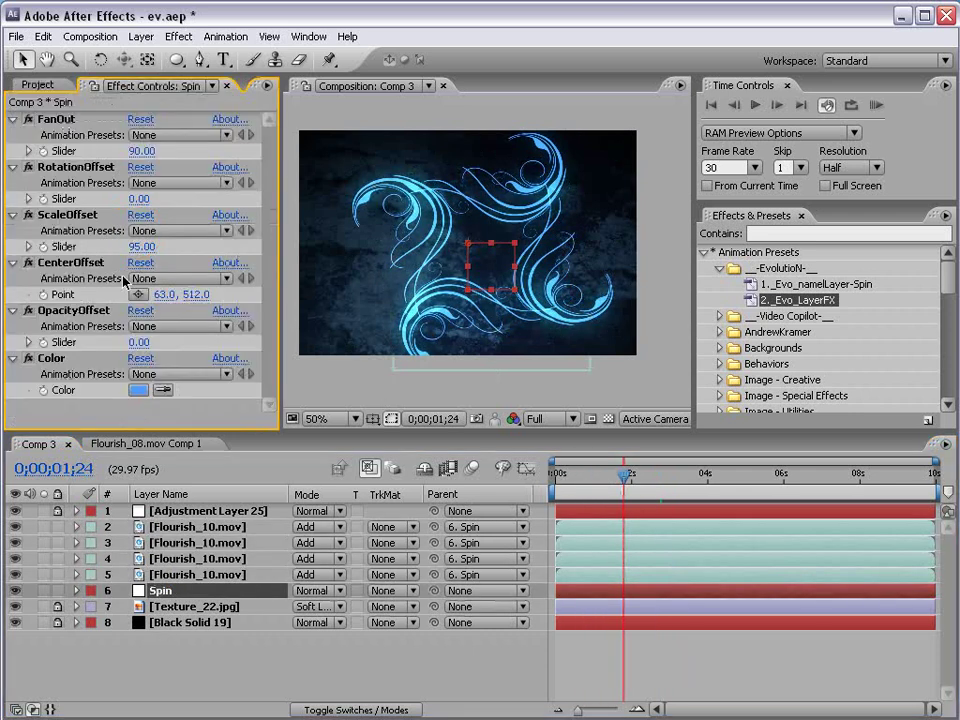
pyautogui.moveTo(164, 294); pyautogui.dragTo(3, 314)
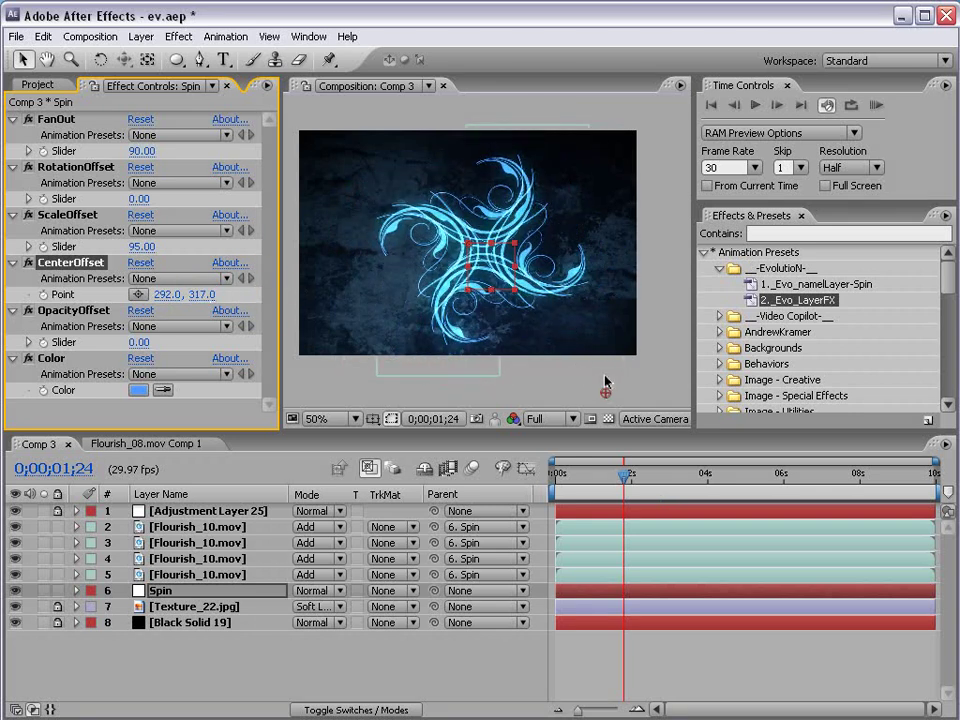
pyautogui.moveTo(605, 393); pyautogui.dragTo(354, 247)
pyautogui.moveTo(624, 473); pyautogui.dragTo(576, 479)
pyautogui.moveTo(398, 252); pyautogui.dragTo(656, 115)
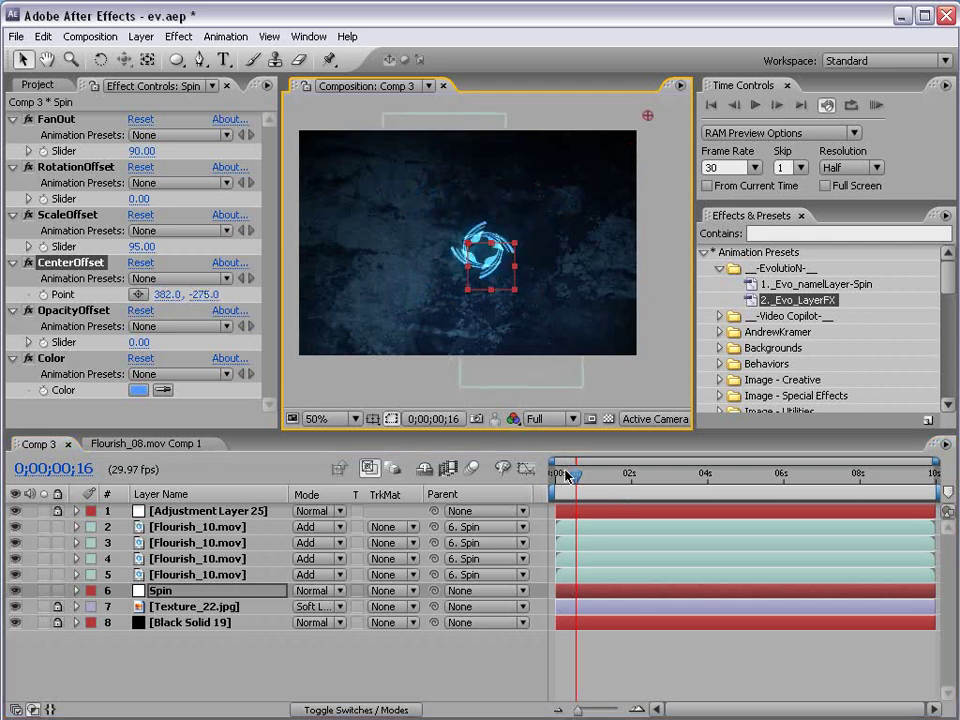
# Examine the Flourish_10.mov swirl enlarged at 0;00;02;27 and scrub back to 0;00;02;21.
pyautogui.moveTo(576, 474); pyautogui.dragTo(666, 477)
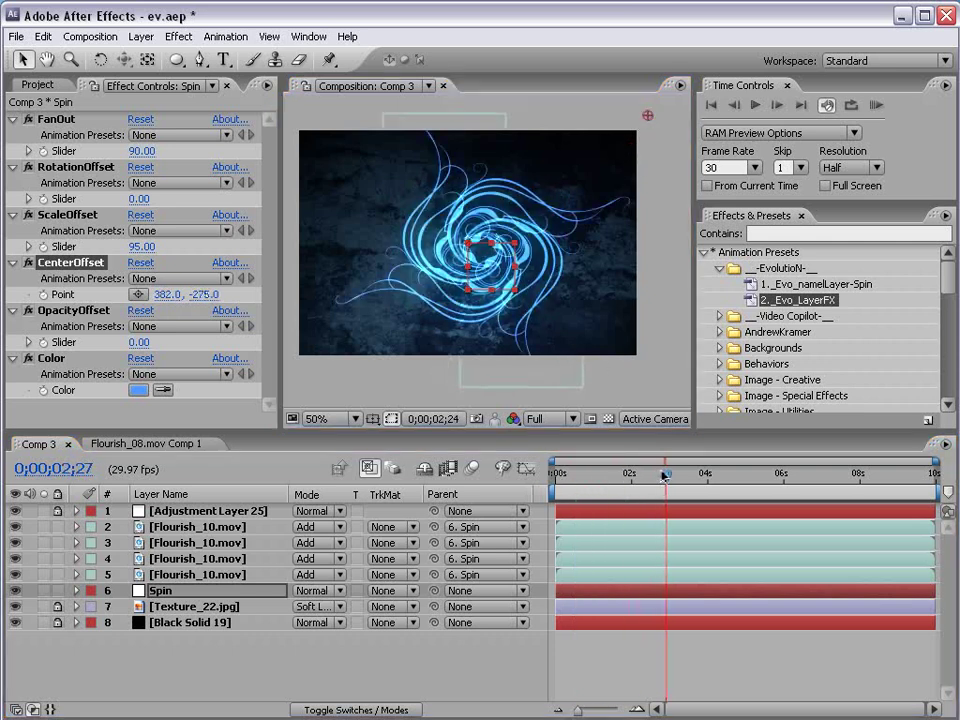
pyautogui.scroll(1, 525, 299)
pyautogui.press('`')
pyautogui.press('`')
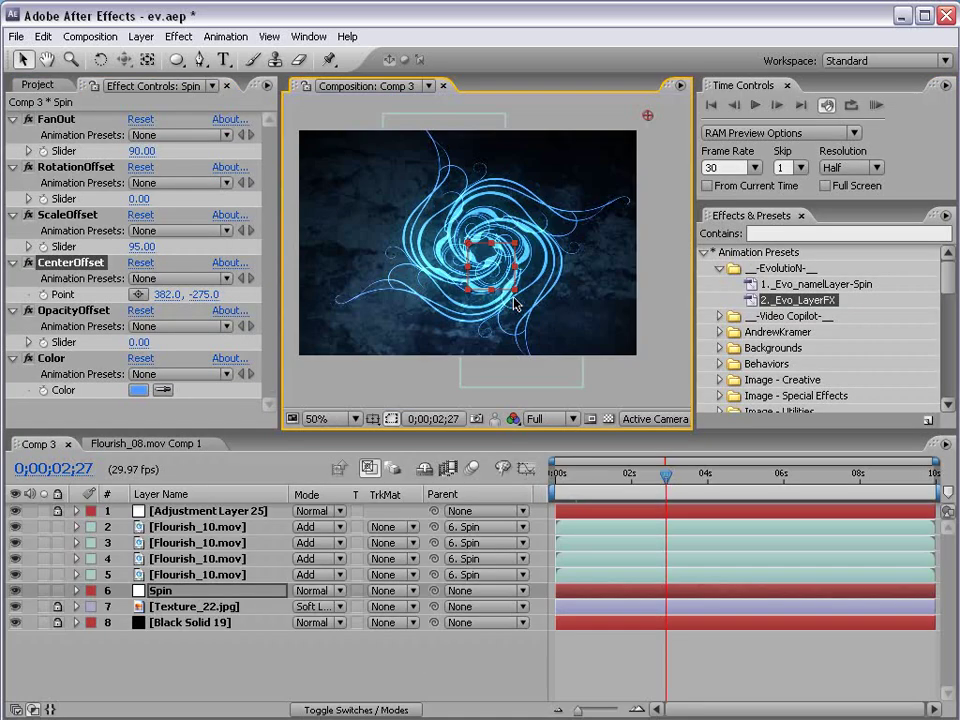
pyautogui.scroll(2, 505, 316)
pyautogui.moveTo(666, 476)
pyautogui.mouseDown()
pyautogui.moveTo(586, 487)
pyautogui.moveTo(557, 480)
pyautogui.moveTo(658, 480)
pyautogui.mouseUp()
pyautogui.scroll(-2, 508, 291)
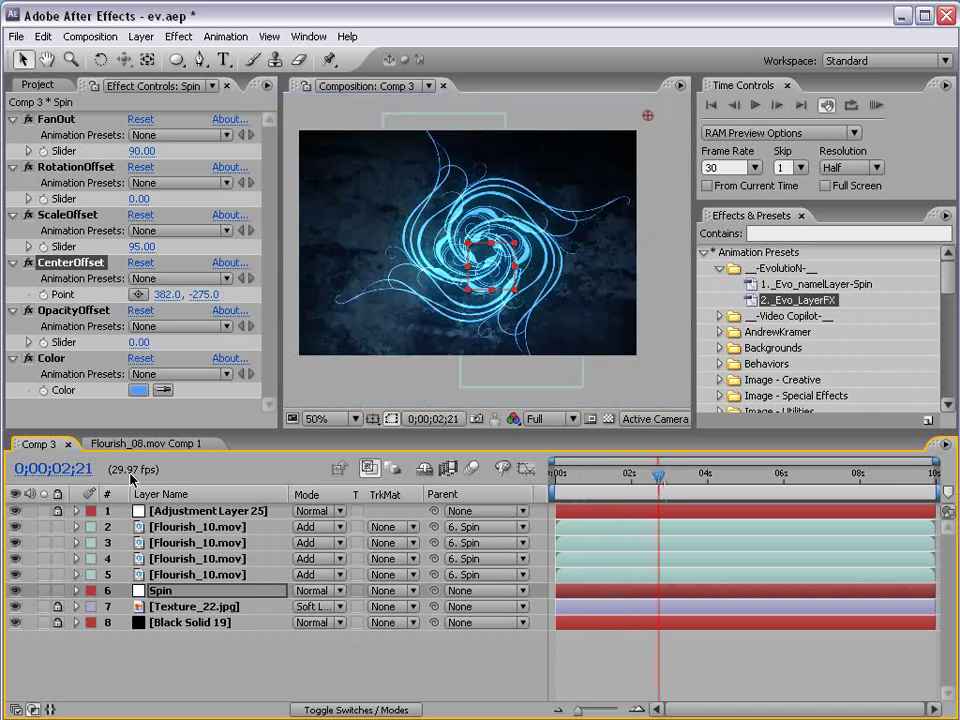
# Swap all four Flourish_10.mov layers to Flourish_15.mov and on to Flourish_17.mov, viewing the result at 0;00;06;07.
pyautogui.click(189, 528)
pyautogui.keyDown('shift'); pyautogui.click(183, 573); pyautogui.keyUp('shift')
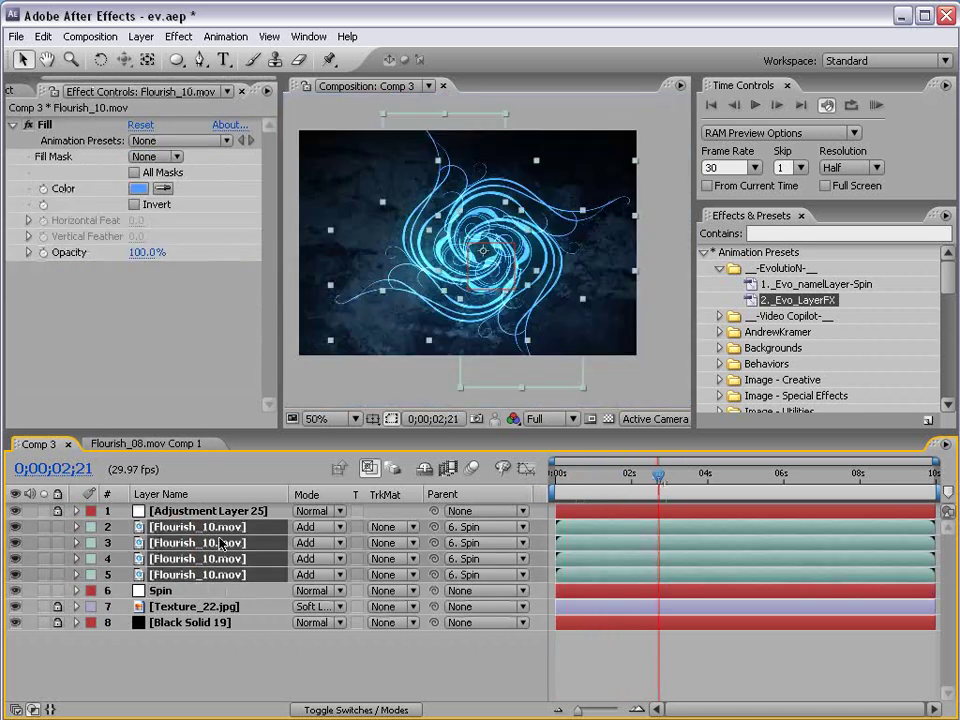
pyautogui.click(10, 91)
pyautogui.moveTo(272, 318); pyautogui.dragTo(228, 530)
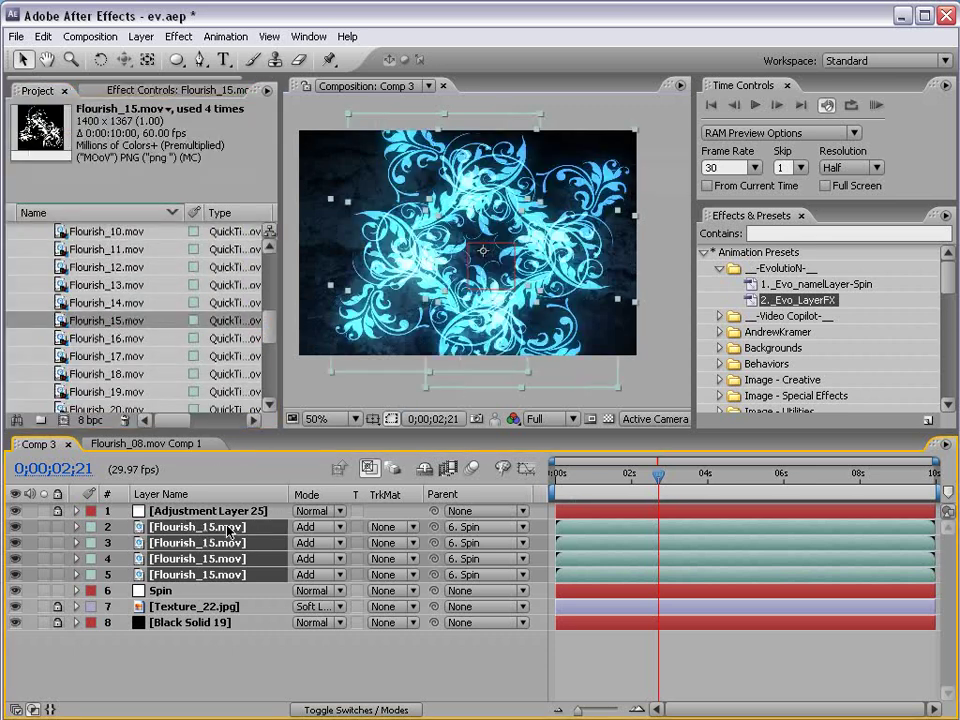
pyautogui.moveTo(100, 363); pyautogui.dragTo(210, 550)
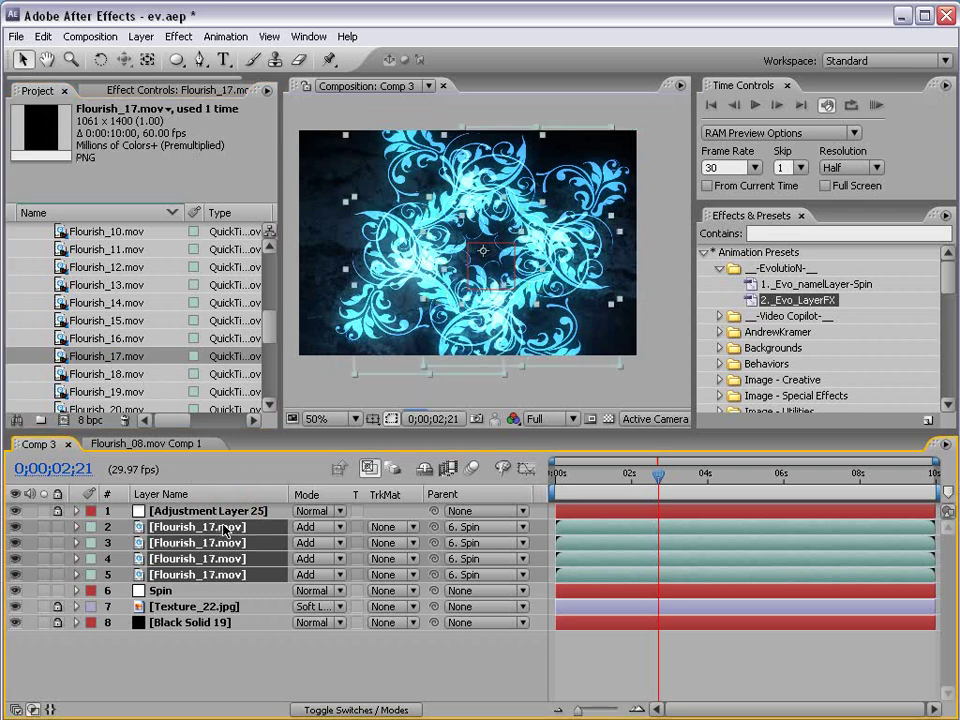
pyautogui.moveTo(658, 476); pyautogui.dragTo(792, 478)
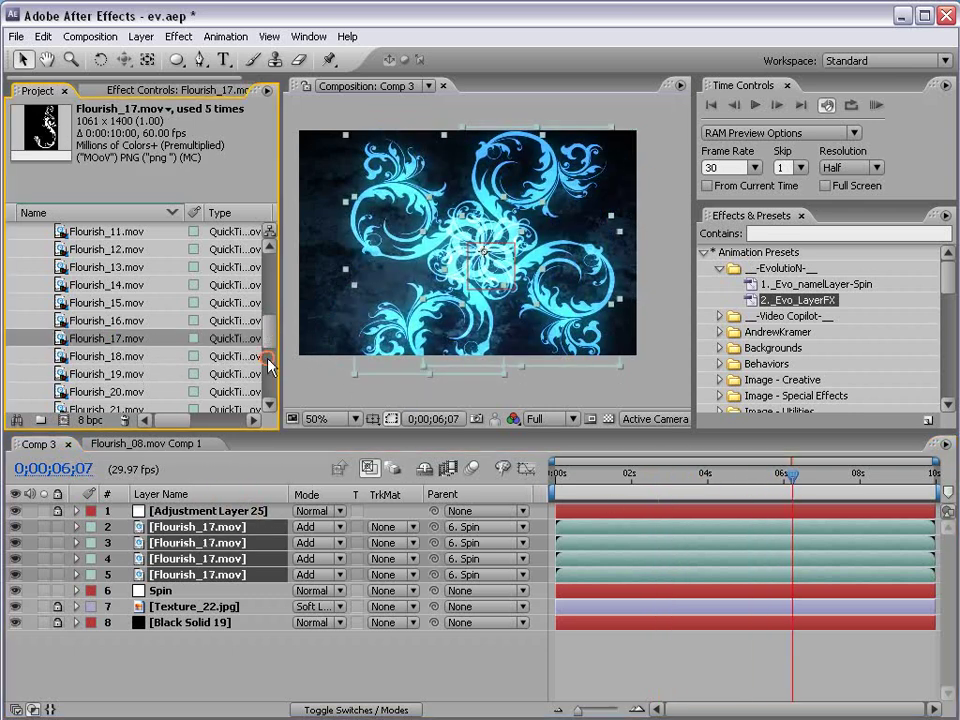
# Replace the four Flourish_17.mov layers with Flourish_26.mov and view the pattern in the maximized composition.
pyautogui.scroll(-3, 264, 340)
pyautogui.moveTo(230, 356); pyautogui.dragTo(225, 533)
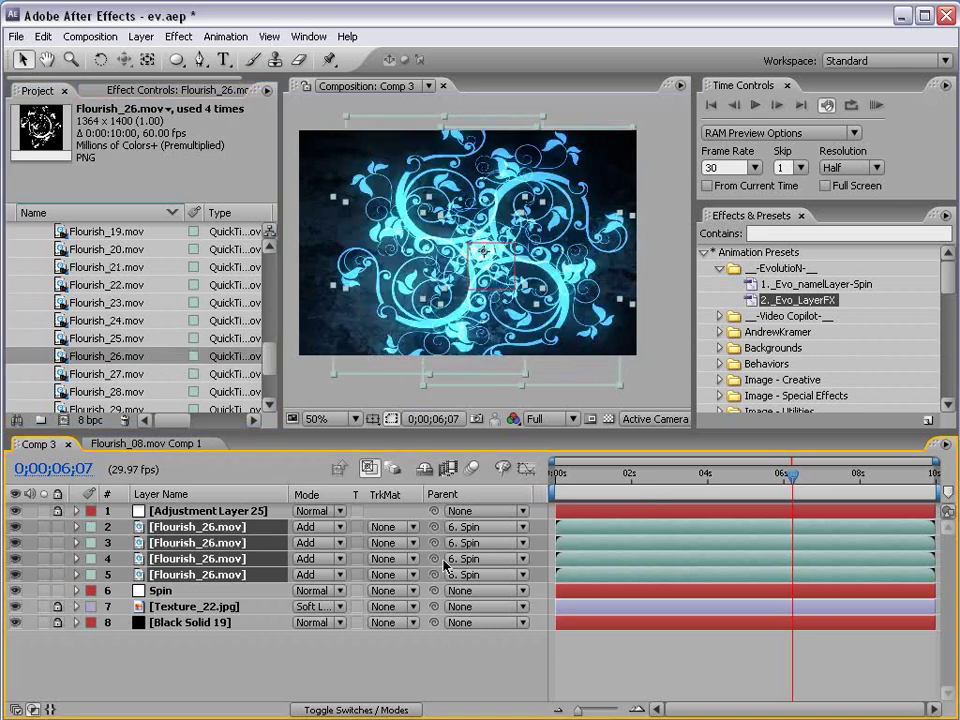
pyautogui.press('`')
pyautogui.press('`')
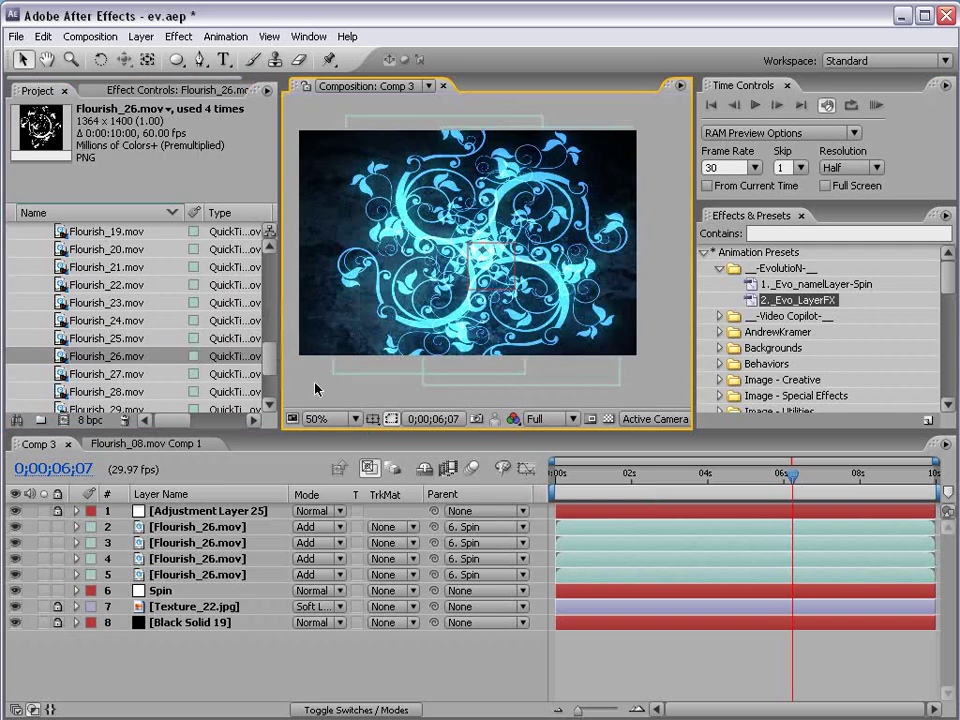
pyautogui.scroll(-1, 268, 370)
pyautogui.click(123, 355)
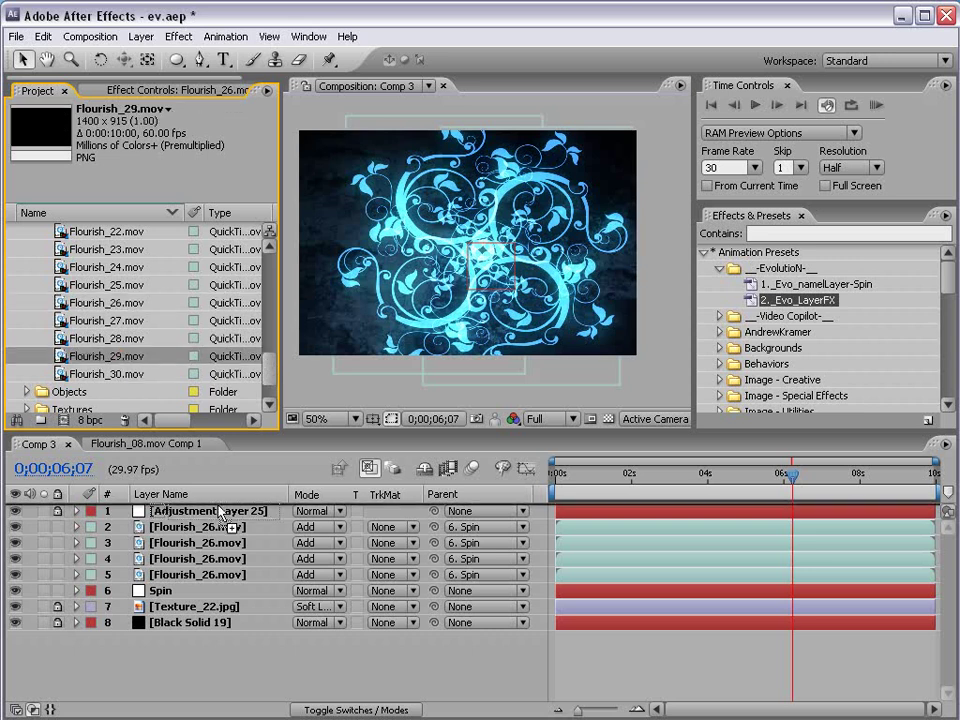
pyautogui.click(212, 657)
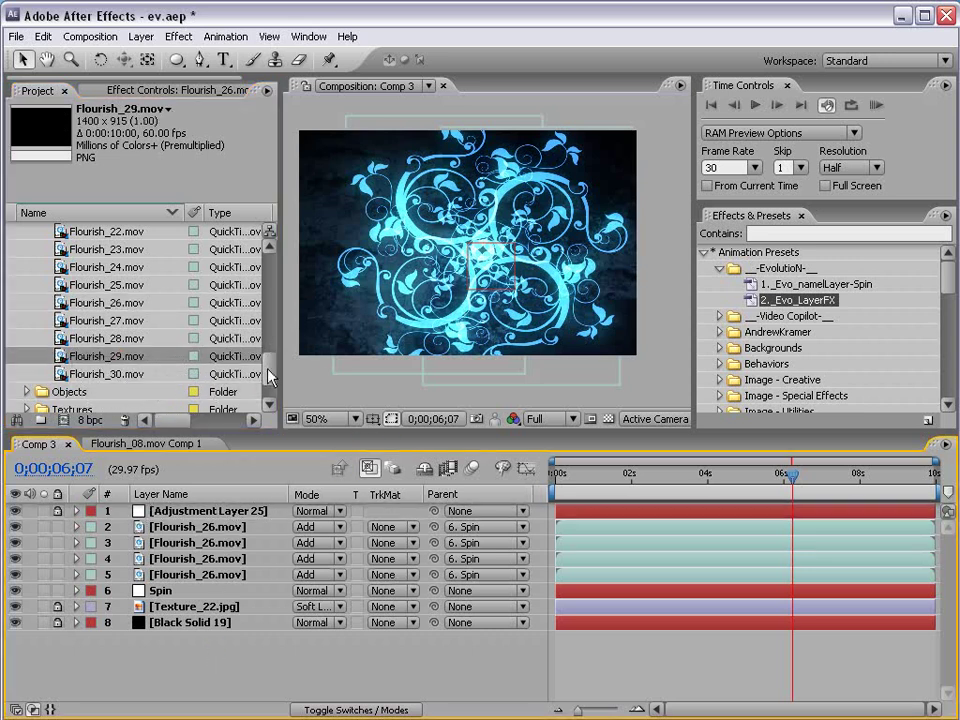
# Replace the four Flourish_26.mov layers with Flourish_09.mov and move Spin's CenterOffset to -173.0, 109.0.
pyautogui.moveTo(268, 376); pyautogui.dragTo(276, 313)
pyautogui.click(190, 530)
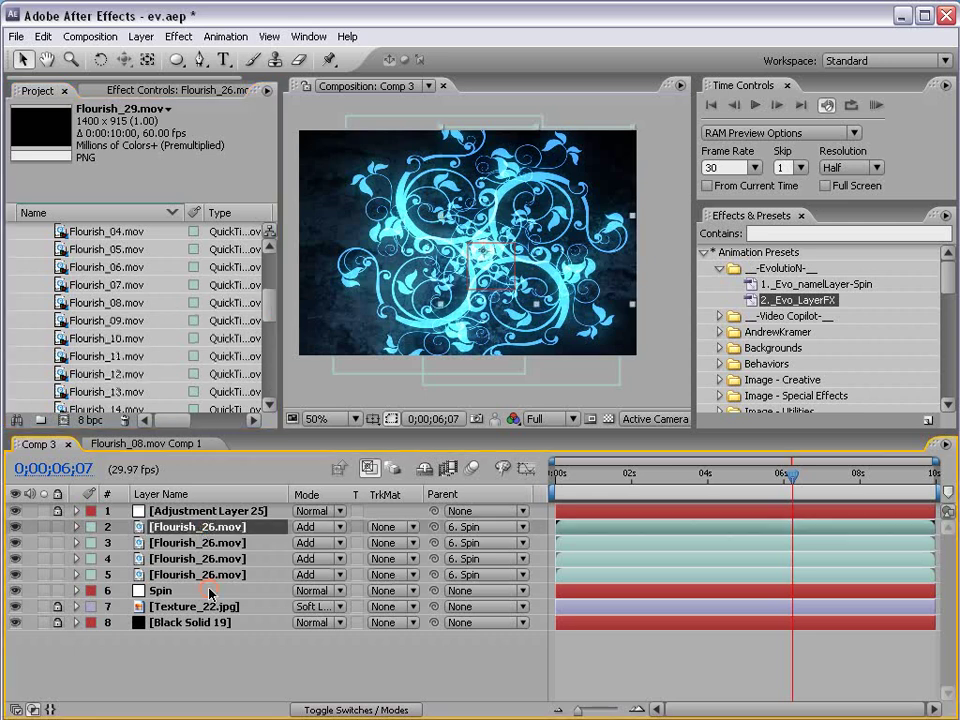
pyautogui.keyDown('shift'); pyautogui.click(213, 576); pyautogui.keyUp('shift')
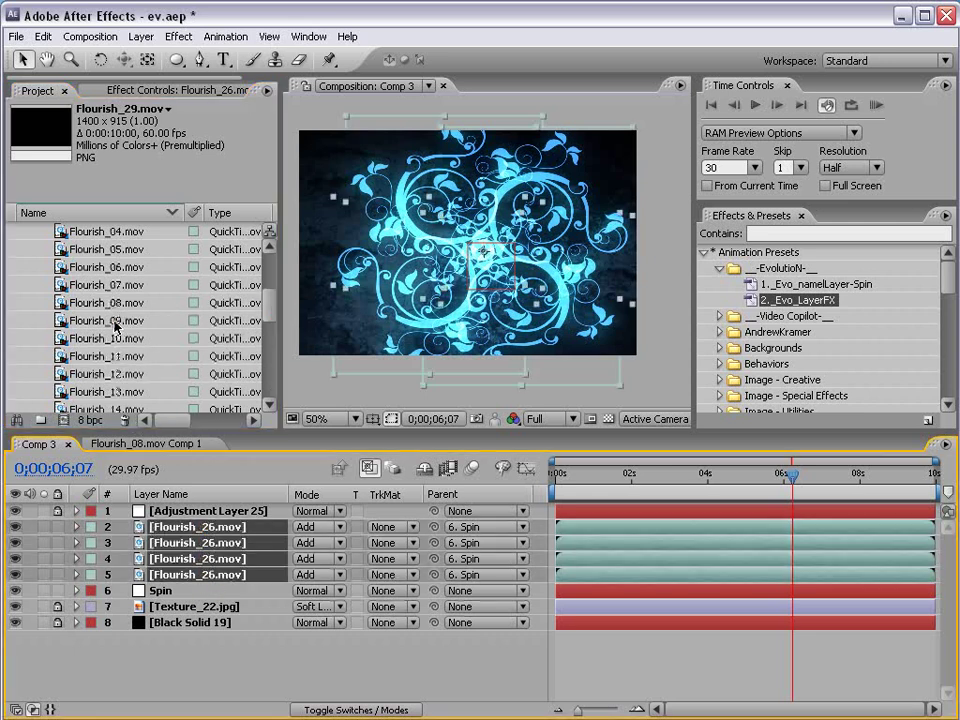
pyautogui.moveTo(115, 325); pyautogui.dragTo(266, 549)
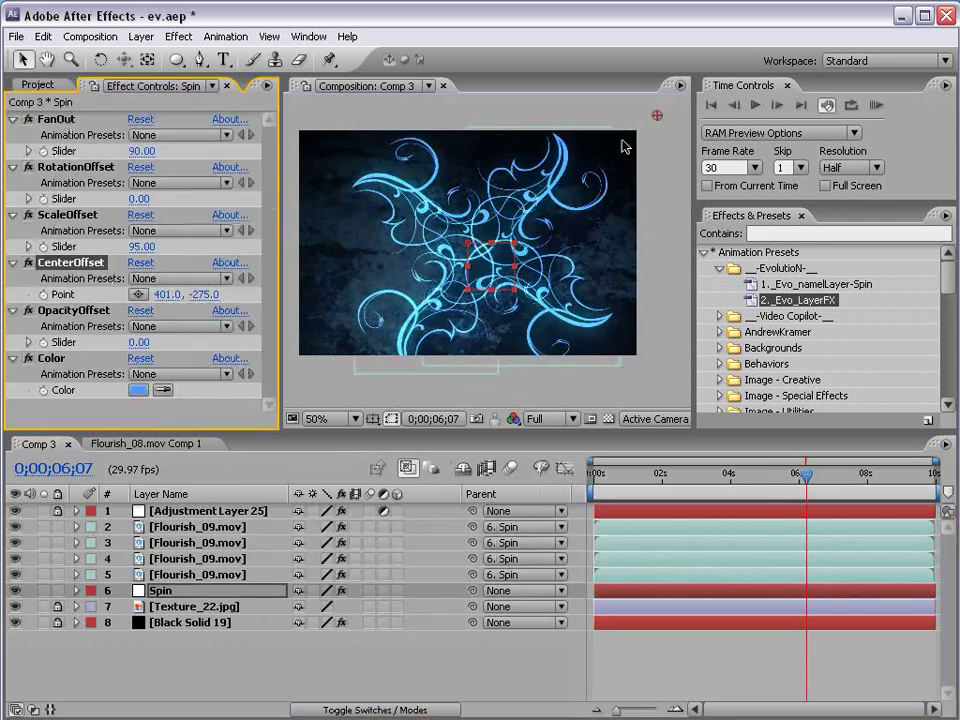
pyautogui.moveTo(651, 119); pyautogui.dragTo(514, 312)
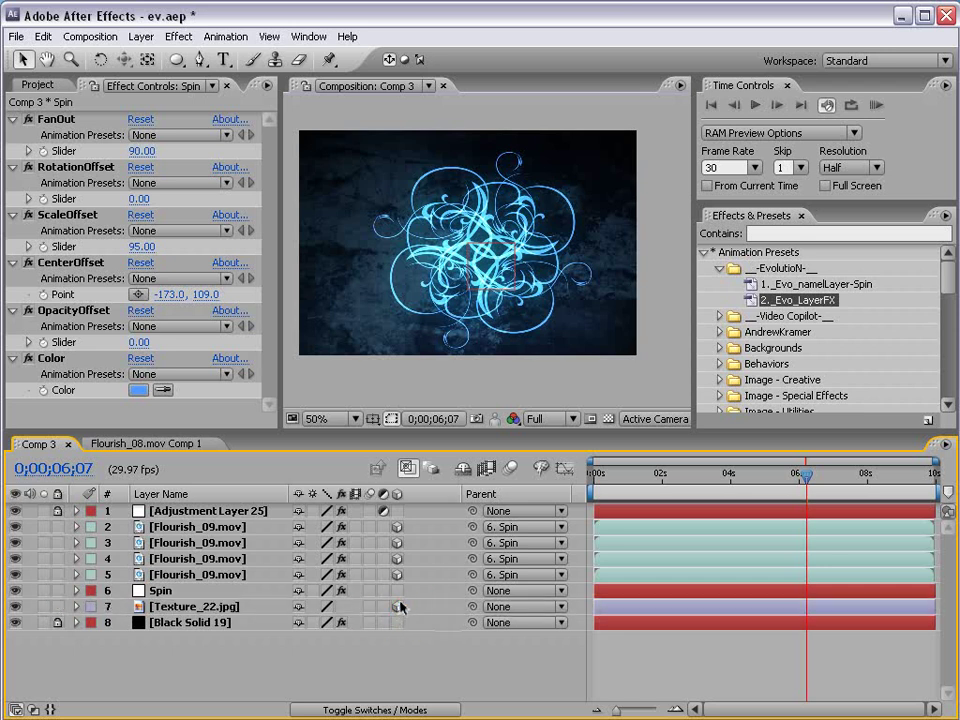
# Try rotating the Spin null layer in 3D within Comp 3, zooming in on its axis handles.
pyautogui.click(212, 592)
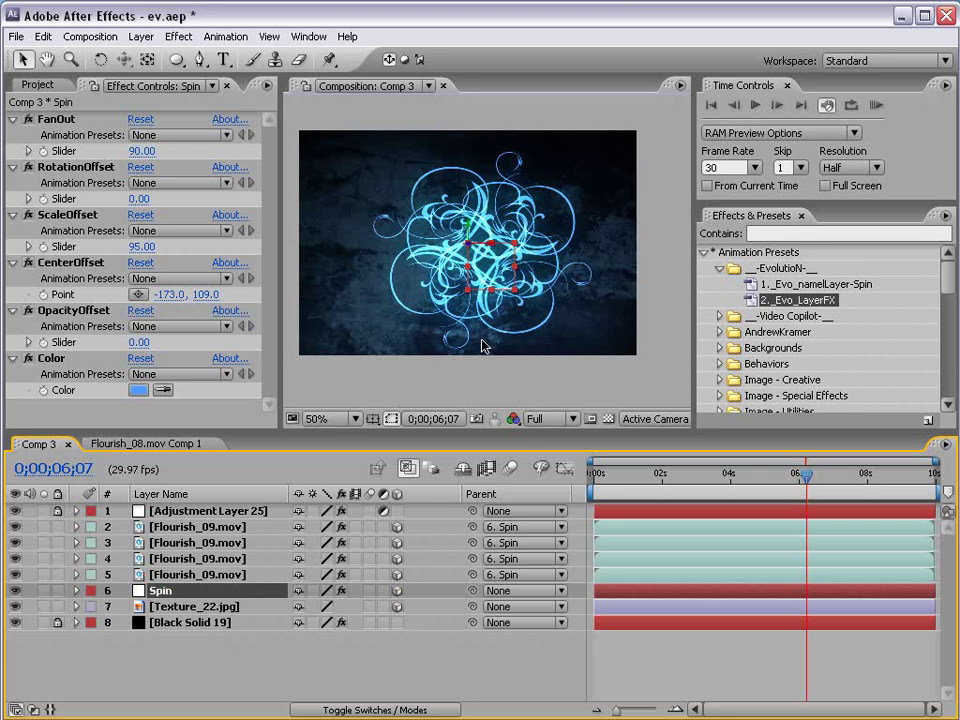
pyautogui.scroll(1, 478, 267)
pyautogui.press('w')
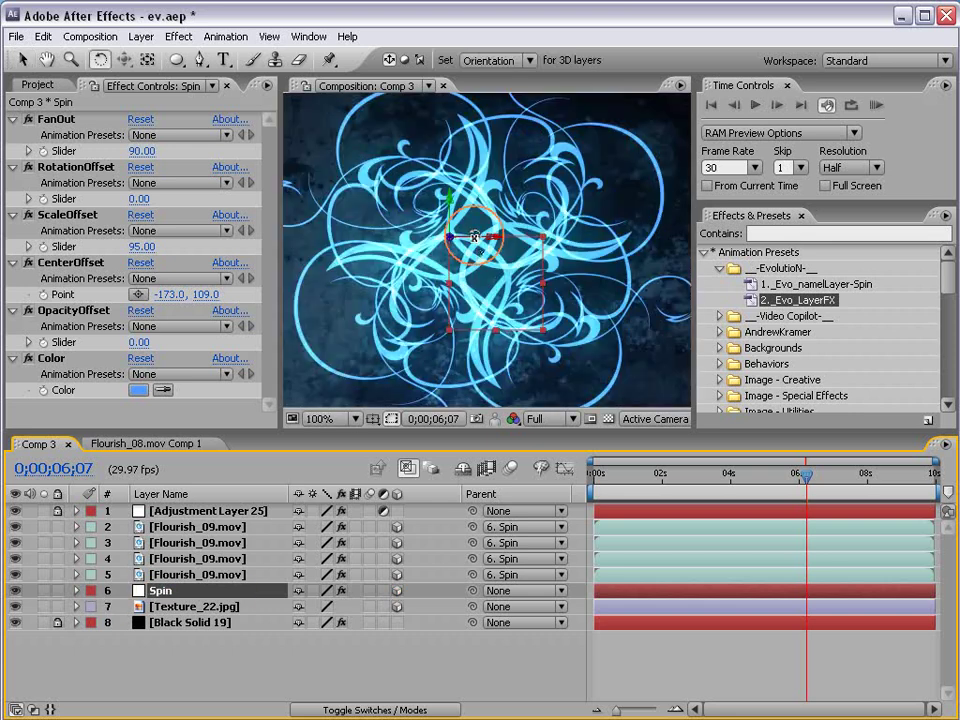
pyautogui.moveTo(483, 229)
pyautogui.mouseDown()
pyautogui.moveTo(495, 156)
pyautogui.moveTo(456, 242)
pyautogui.moveTo(469, 330)
pyautogui.moveTo(478, 252)
pyautogui.mouseUp()
pyautogui.scroll(-1, 478, 252)
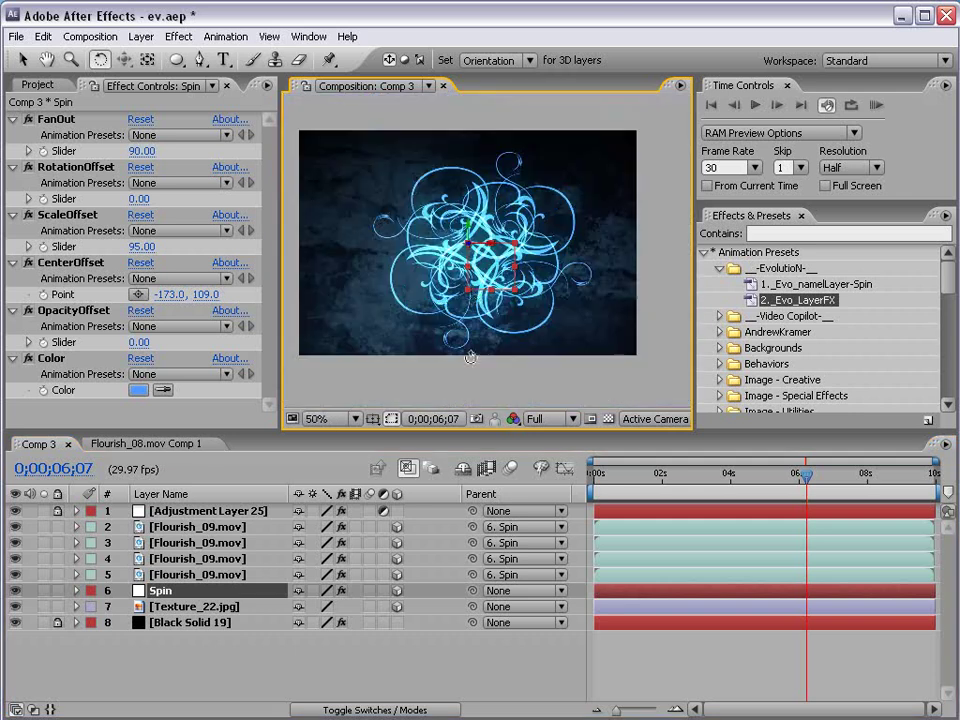
# Add a new camera named Camera 1 with the 35mm preset to Comp 3.
pyautogui.click(141, 36)
pyautogui.moveTo(152, 56)
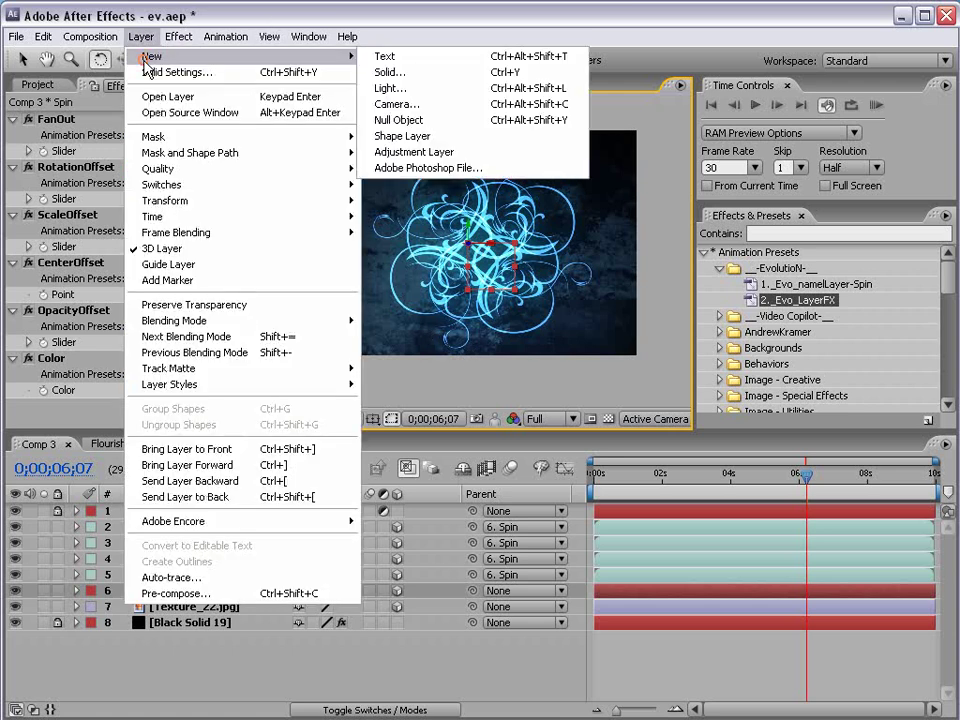
pyautogui.click(411, 105)
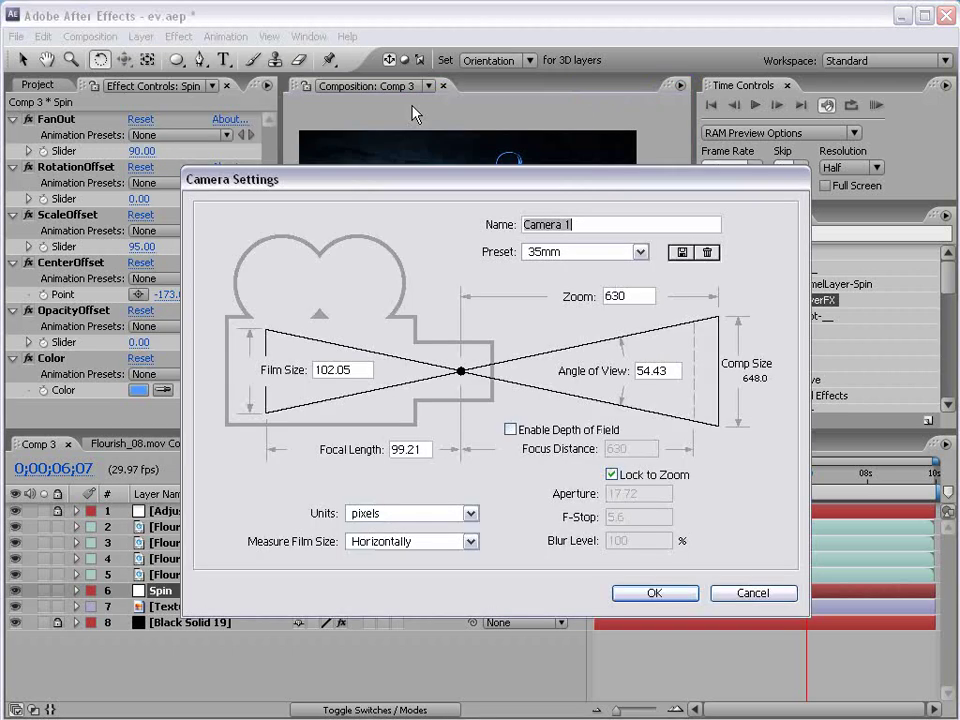
pyautogui.click(654, 593)
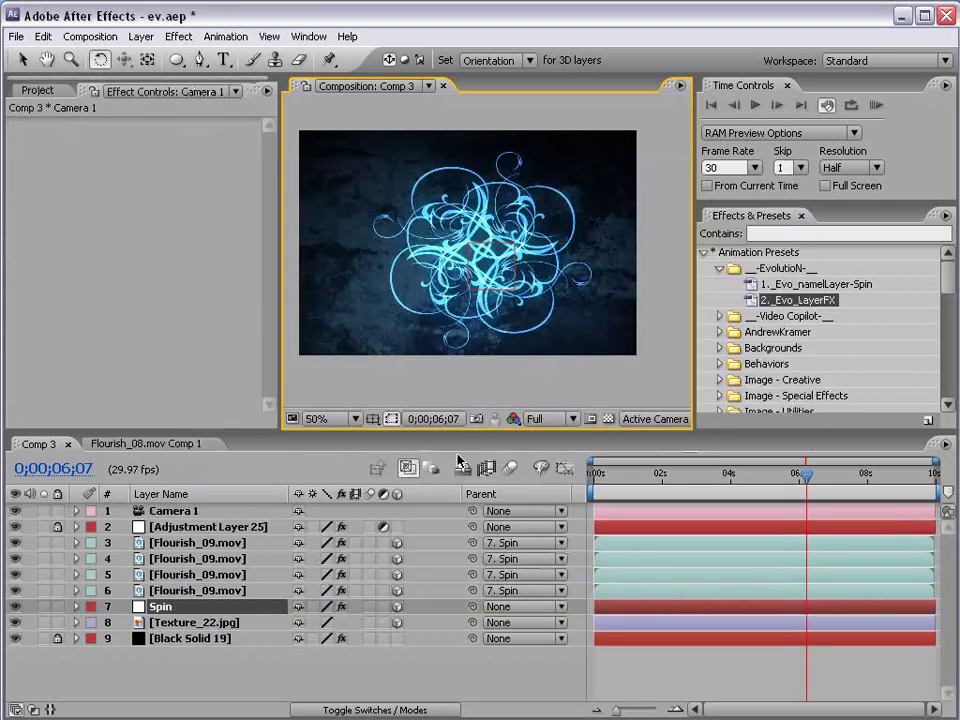
pyautogui.click(173, 515)
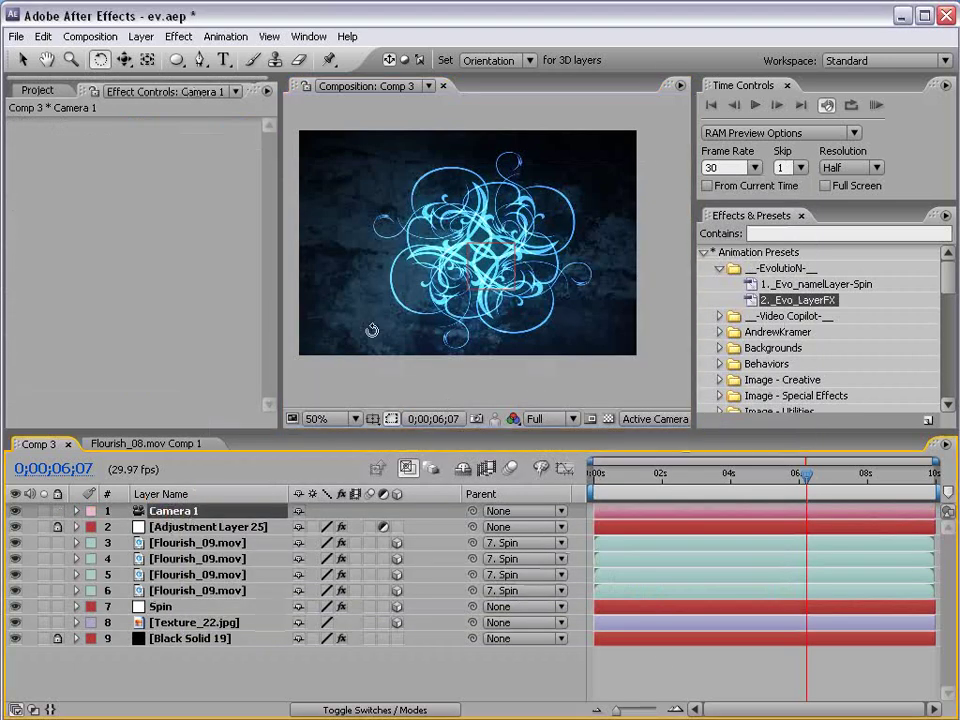
# Rotate the Spin null in 3D so the flourish pattern tilts back and lies flat like a floor.
pyautogui.click(172, 606)
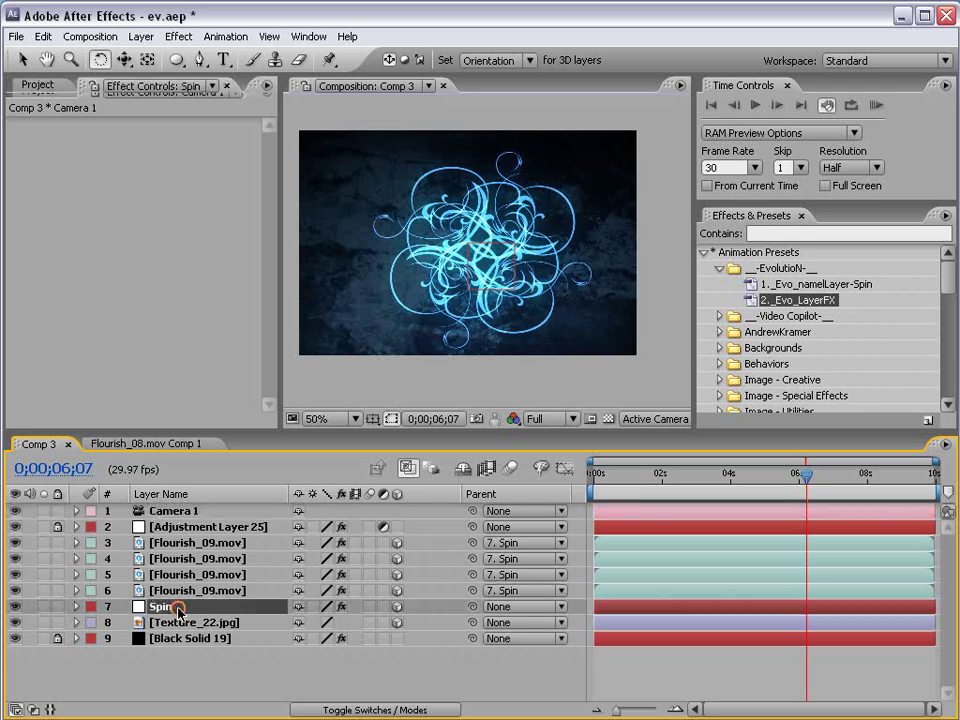
pyautogui.moveTo(466, 232); pyautogui.dragTo(519, 243)
pyautogui.press('v')
pyautogui.press('w')
pyautogui.moveTo(547, 284); pyautogui.dragTo(523, 272)
pyautogui.press('v')
# Adjust the camera to view the flattened flourishes at an angle, placing them in the lower right of the frame.
pyautogui.press('c')
pyautogui.press('c')
pyautogui.click(399, 281)
pyautogui.press('c')
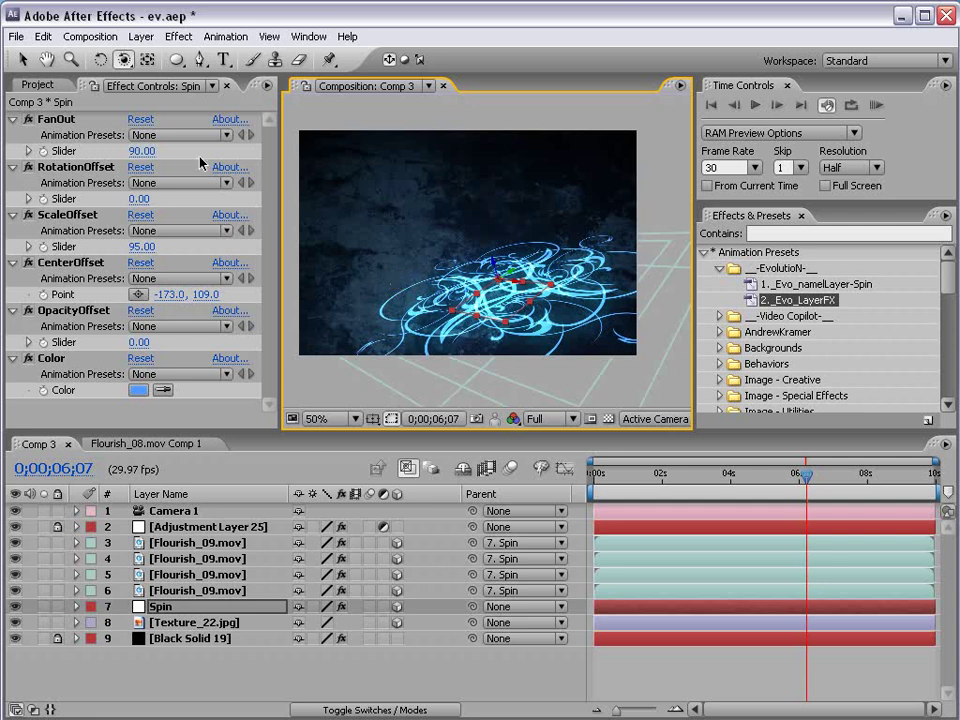
pyautogui.moveTo(390, 260); pyautogui.dragTo(420, 268)
pyautogui.press('v')
# Reposition the Texture_22.jpg layer behind the flourishes and scale it to 64.0% so the background fills the camera view.
pyautogui.click(173, 623)
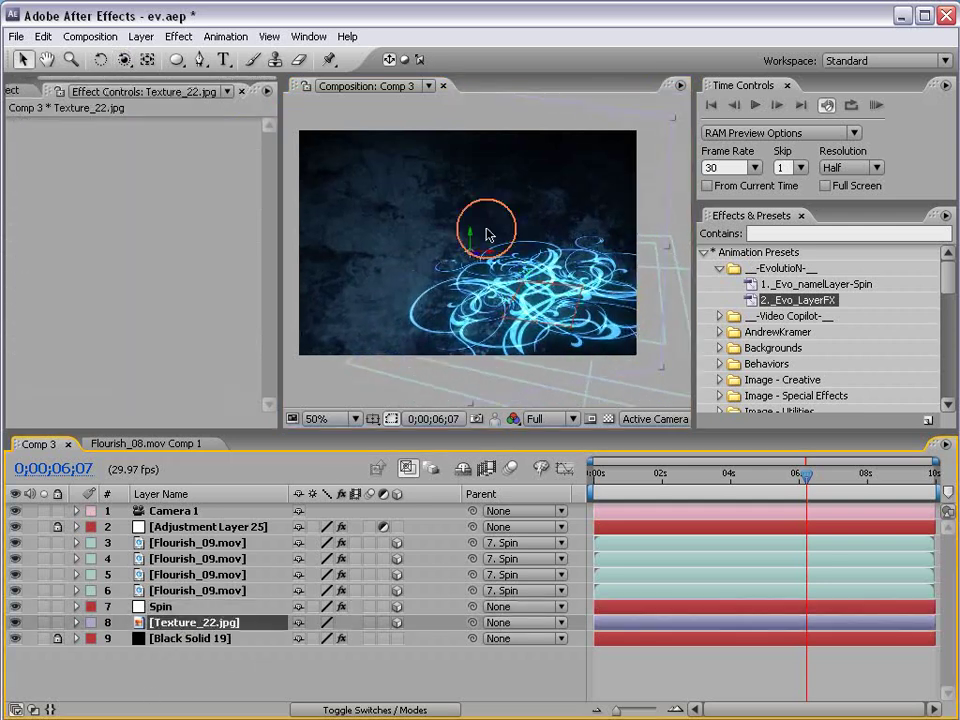
pyautogui.moveTo(487, 256); pyautogui.dragTo(330, 217)
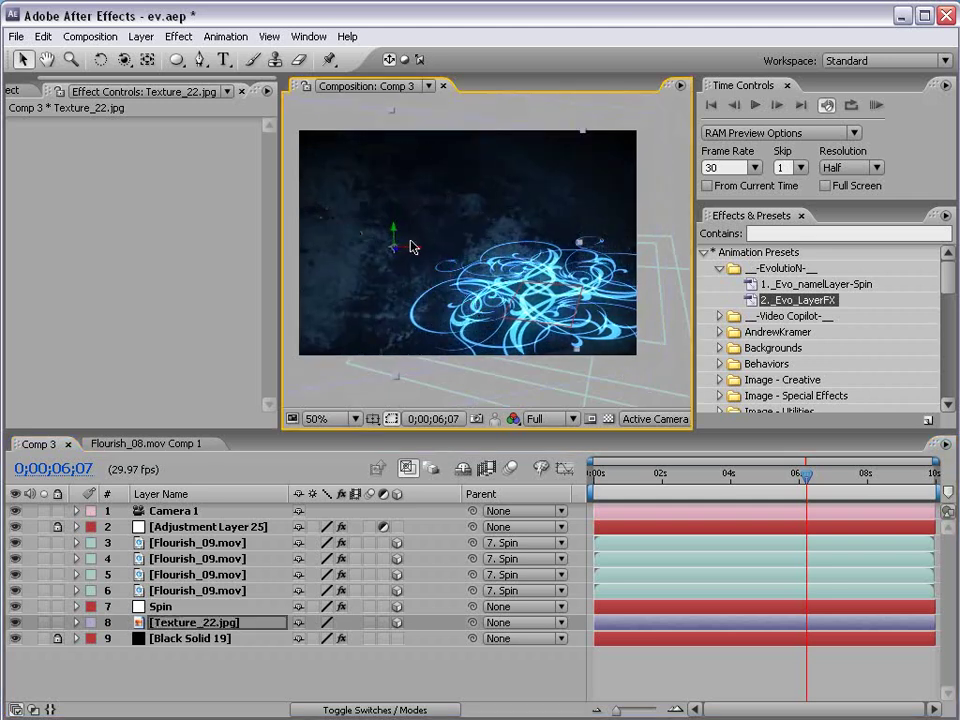
pyautogui.moveTo(415, 255); pyautogui.dragTo(496, 258)
pyautogui.press('s')
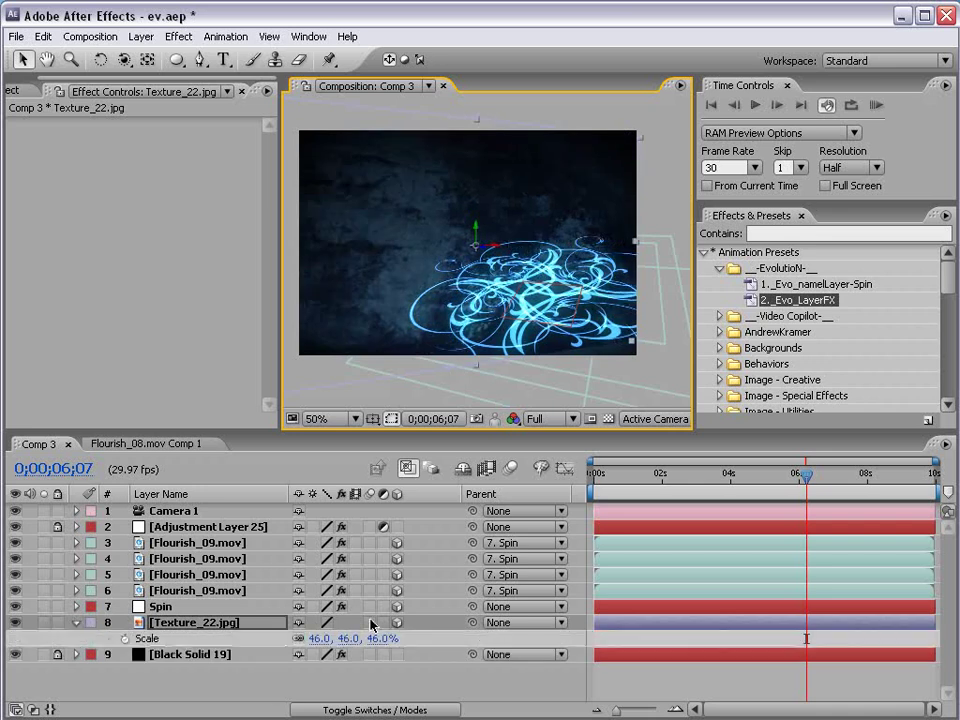
pyautogui.moveTo(376, 640)
pyautogui.mouseDown()
pyautogui.moveTo(407, 640)
pyautogui.moveTo(394, 640)
pyautogui.mouseUp()
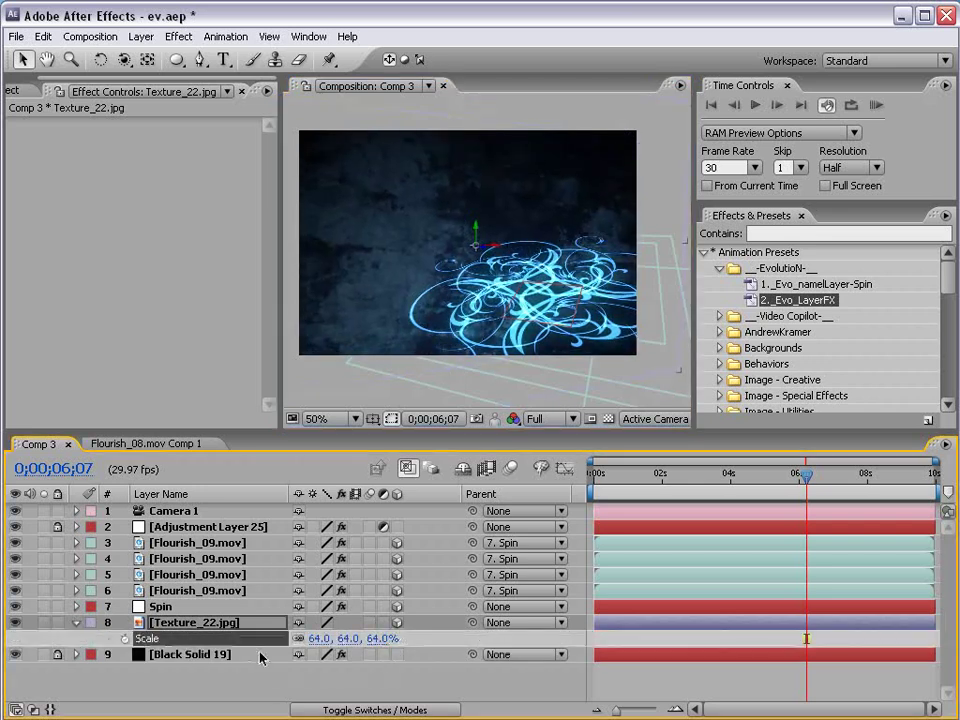
pyautogui.click(255, 690)
# Check the 3D flourishes and background through the camera in the maximized composition.
pyautogui.press('c')
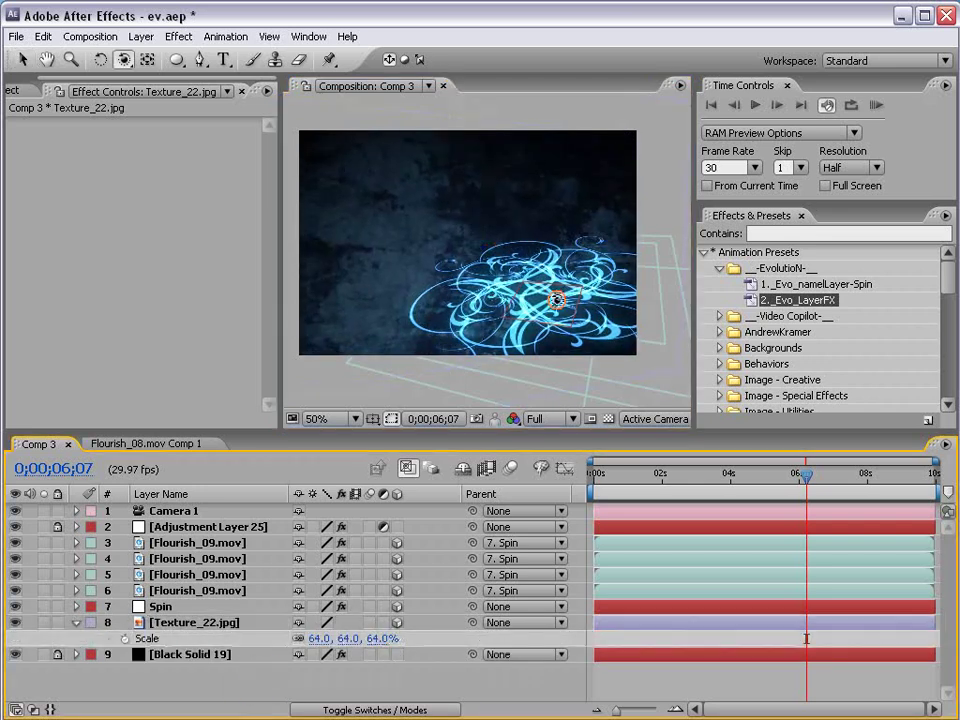
pyautogui.moveTo(557, 299); pyautogui.dragTo(575, 244)
pyautogui.press('`')
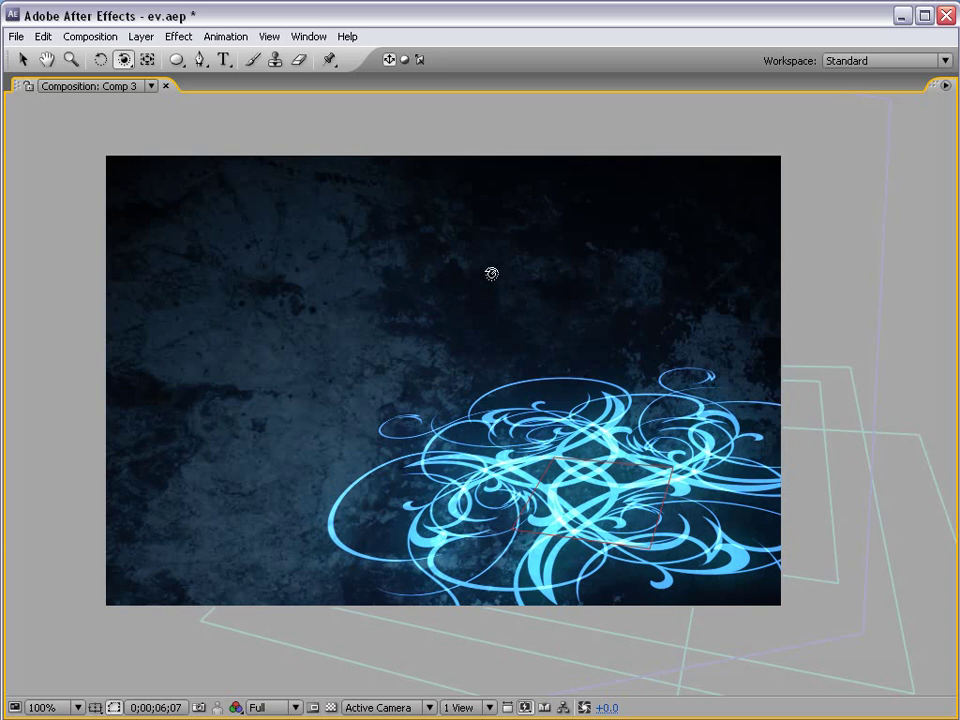
pyautogui.press('`')
# Turn on Camera 1's Depth of Field with a strong blur, Focus Distance 574 pixels and Aperture 50 pixels, and inspect it at 0;00;03;01.
pyautogui.click(192, 512)
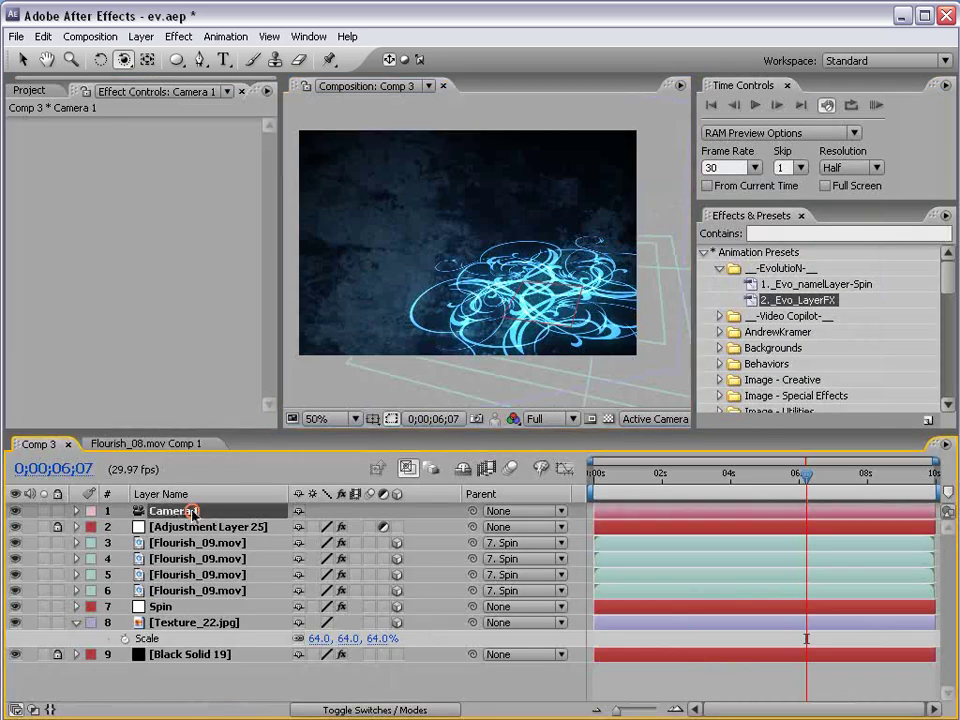
pyautogui.press('a')
pyautogui.press('a')
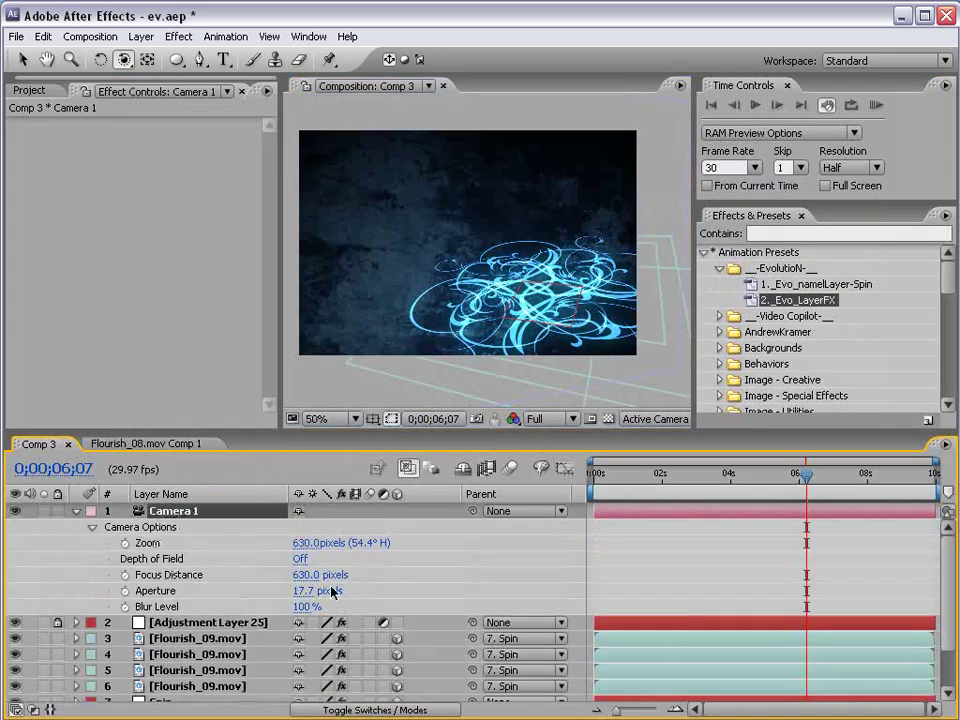
pyautogui.click(300, 559)
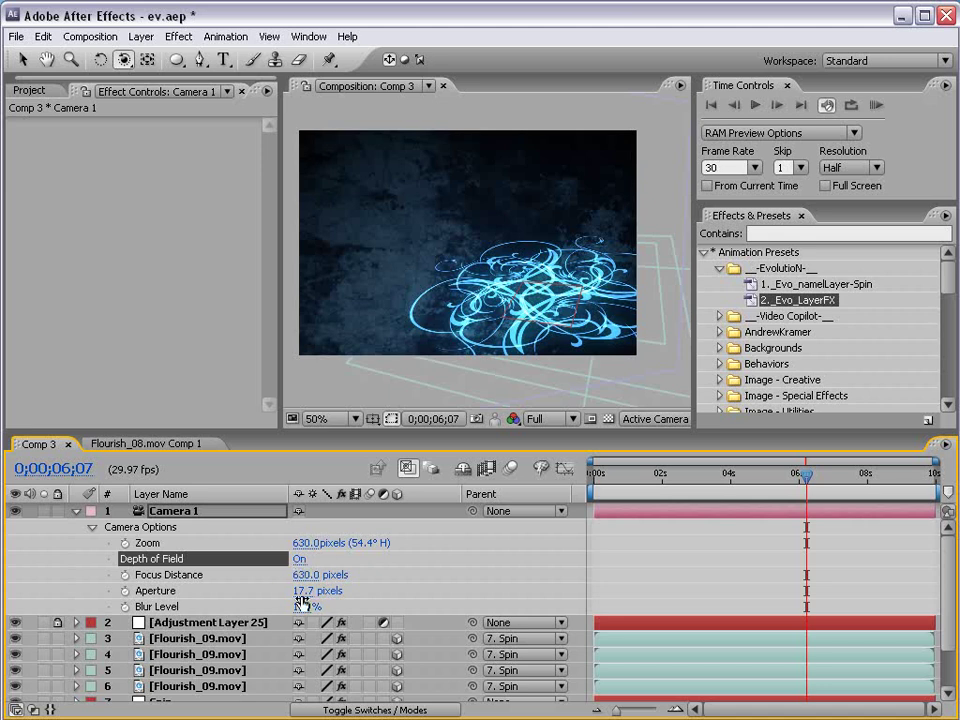
pyautogui.moveTo(310, 606); pyautogui.dragTo(870, 570)
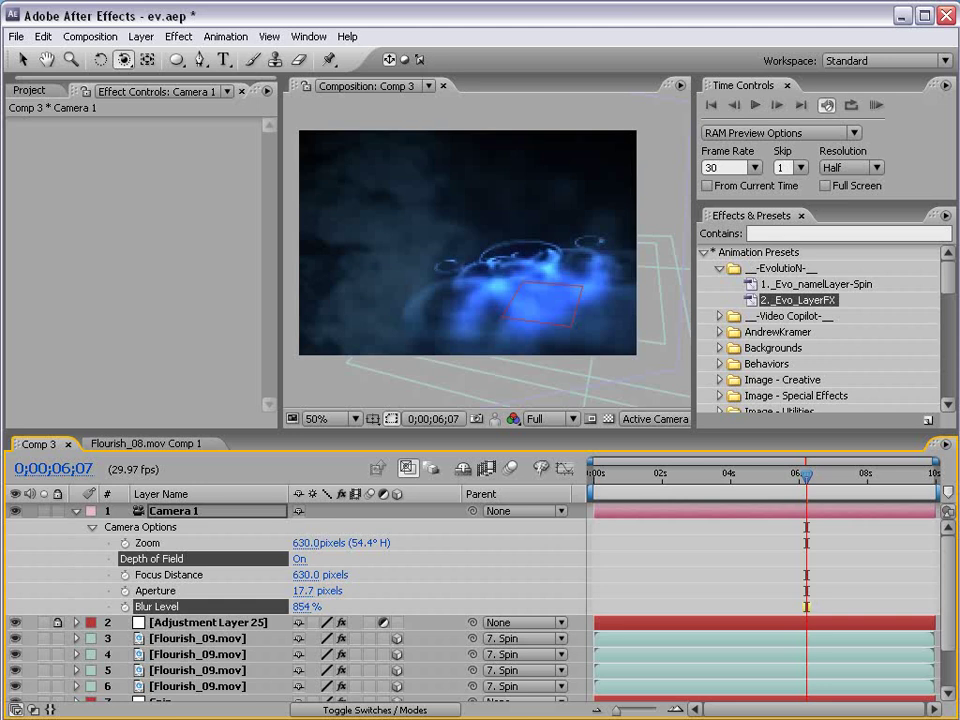
pyautogui.click(668, 574)
pyautogui.press('`')
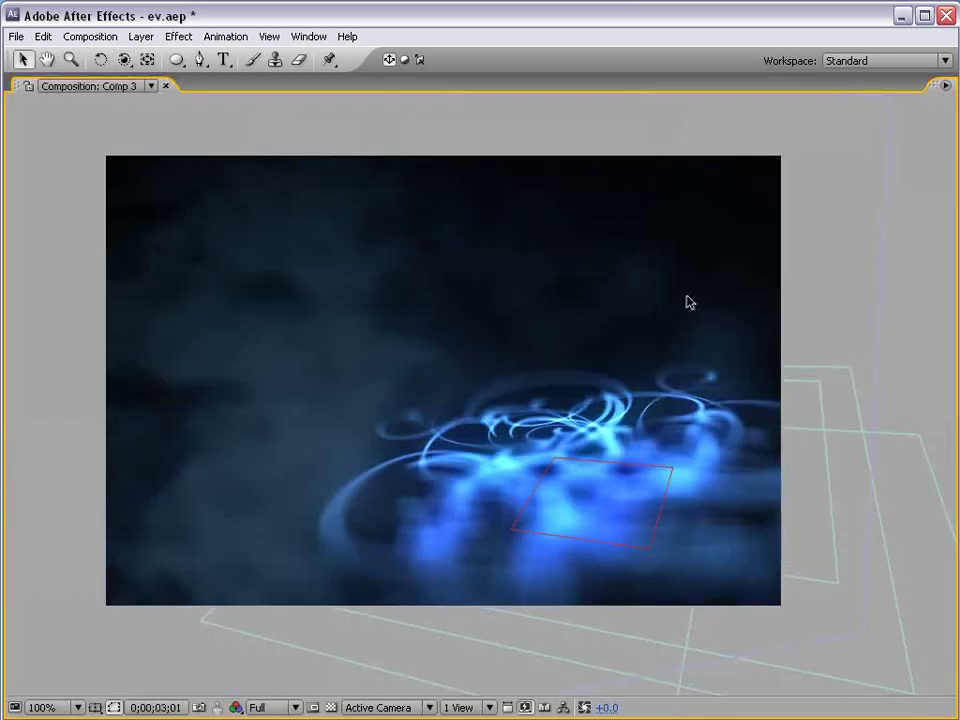
pyautogui.press('`')
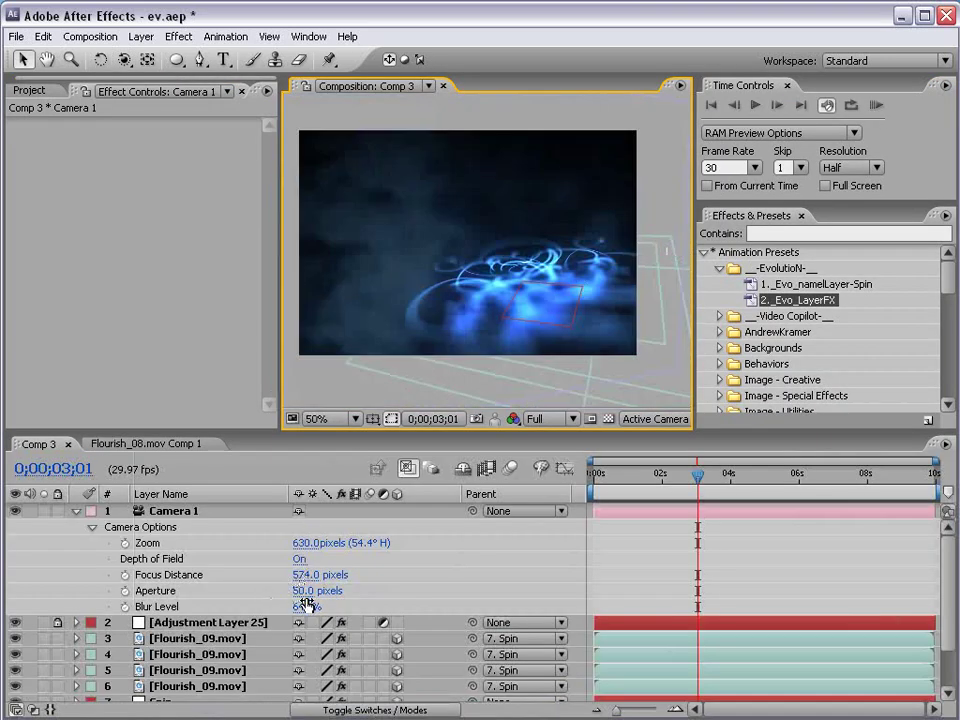
# Set Camera 1's Focus Distance to 494 pixels, Aperture to 31 pixels and Blur Level to 474%, and preview the animation.
pyautogui.moveTo(303, 607); pyautogui.dragTo(270, 606)
pyautogui.click(510, 572)
pyautogui.moveTo(338, 563)
pyautogui.mouseDown()
pyautogui.moveTo(214, 574)
pyautogui.moveTo(245, 558)
pyautogui.moveTo(222, 569)
pyautogui.mouseUp()
pyautogui.moveTo(305, 610)
pyautogui.mouseDown()
pyautogui.moveTo(292, 617)
pyautogui.moveTo(276, 588)
pyautogui.moveTo(307, 592)
pyautogui.mouseUp()
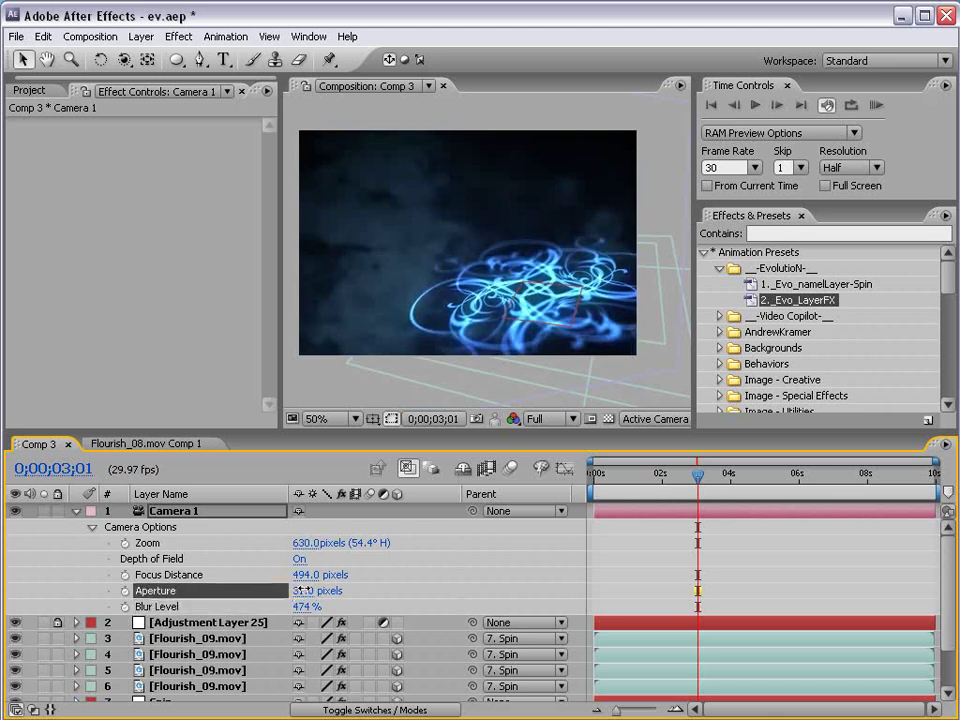
pyautogui.click(652, 575)
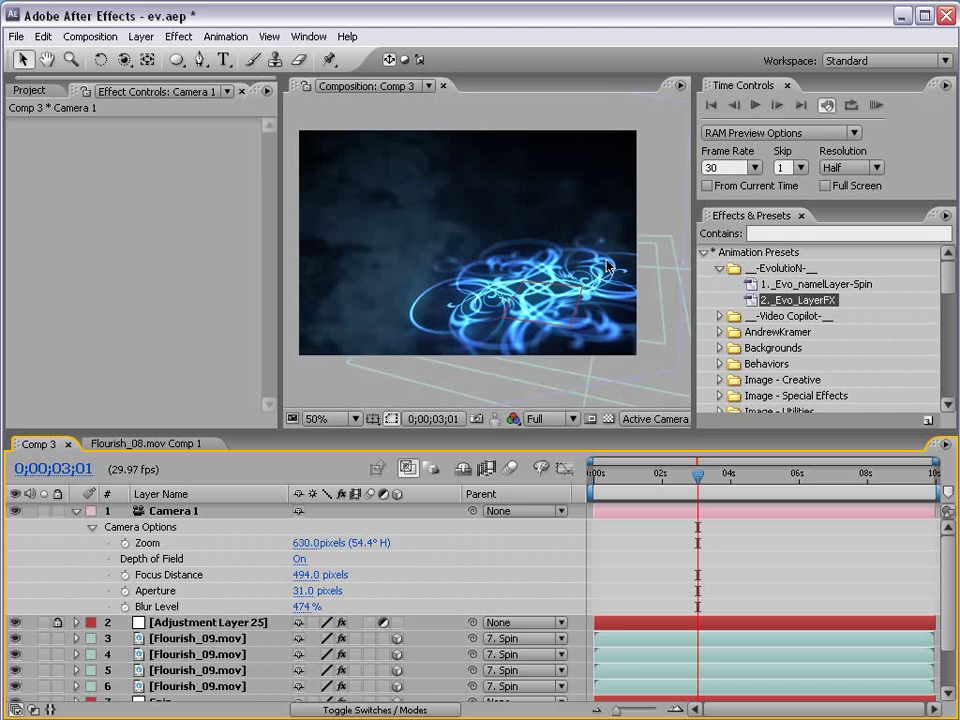
pyautogui.press('space')
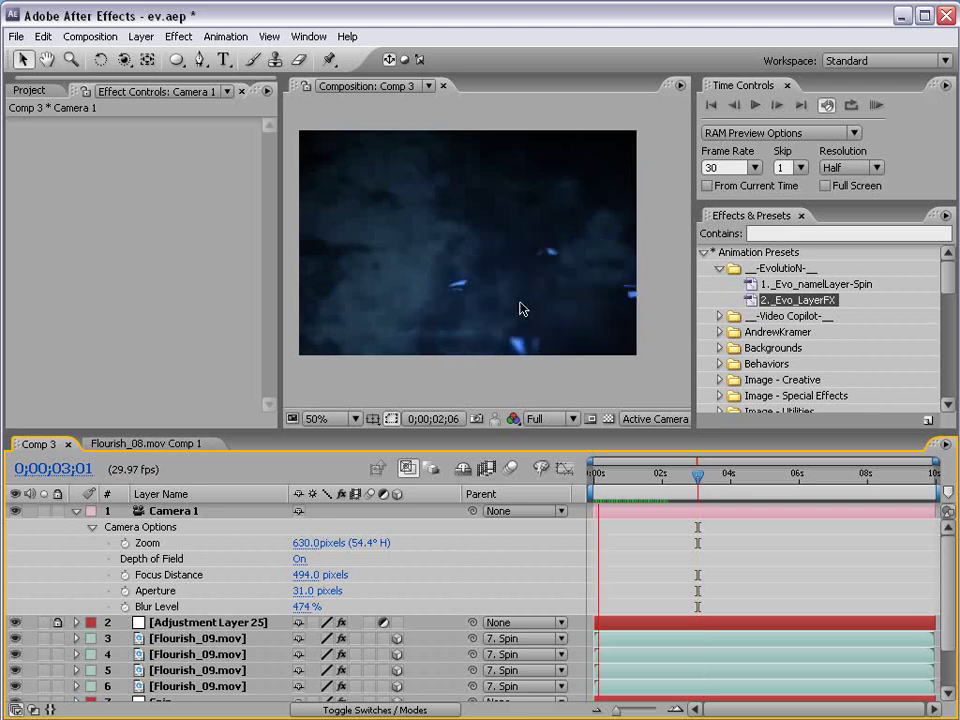
pyautogui.press('space')
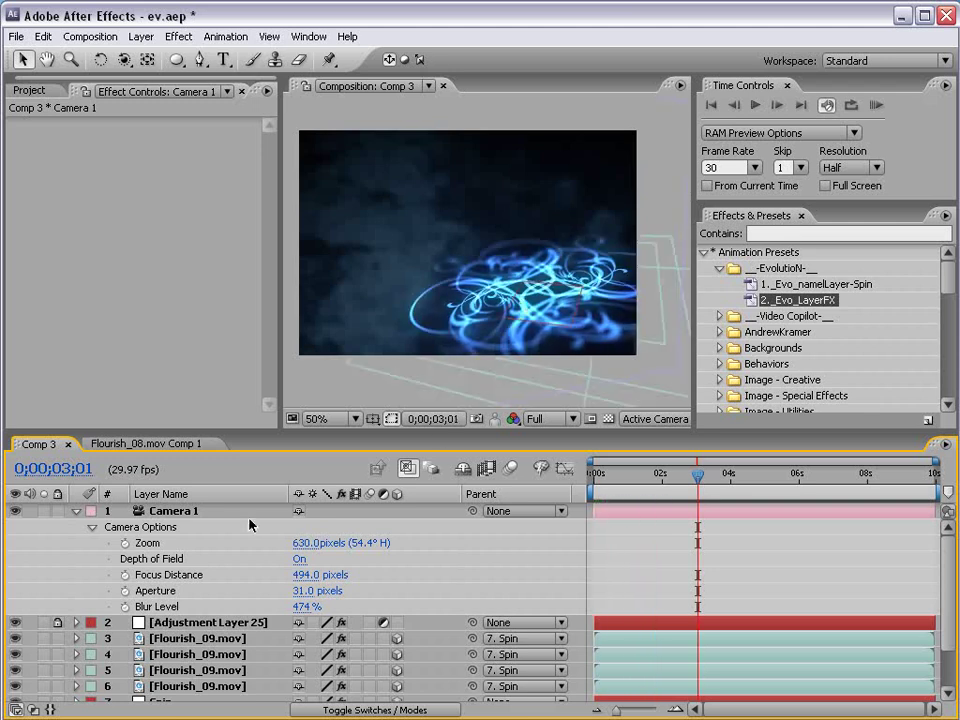
# Try animating Camera 1 with Point of Interest and Position keyframes at the start and an orbited Position of -116.2, 196.1, -459.6 at 0;00;03;01.
pyautogui.click(162, 515)
pyautogui.press('p')
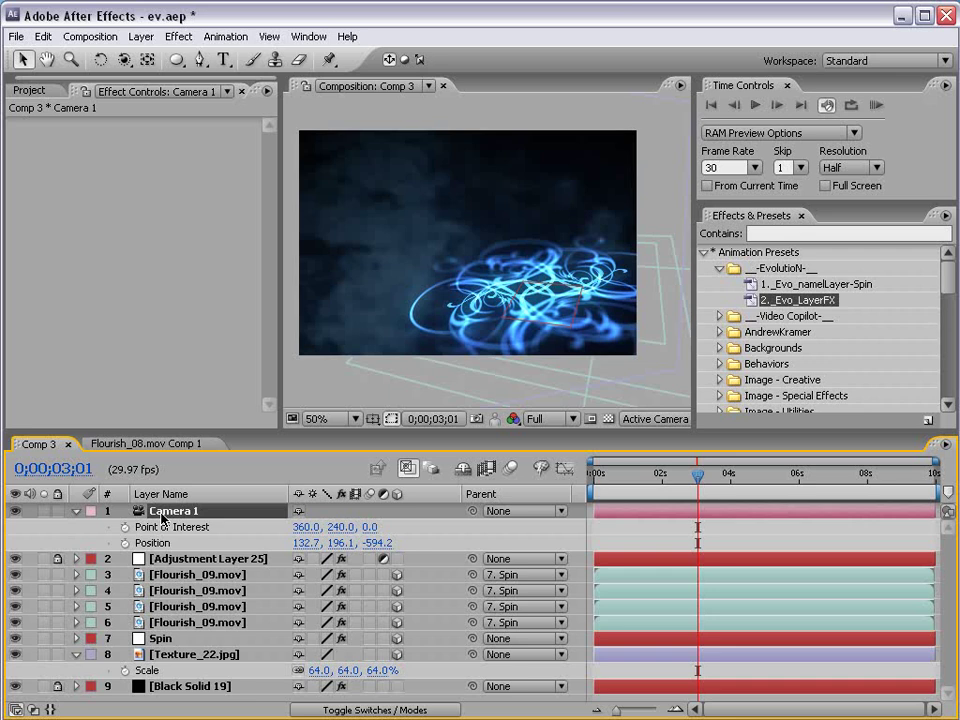
pyautogui.moveTo(124, 528); pyautogui.dragTo(124, 543)
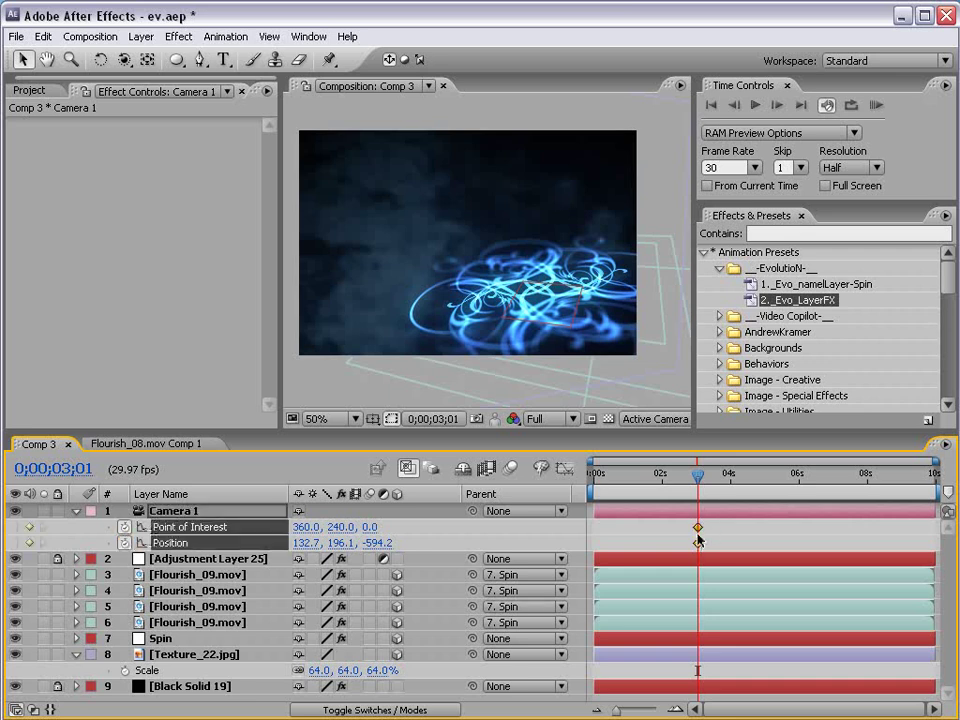
pyautogui.moveTo(697, 541); pyautogui.dragTo(597, 543)
pyautogui.press('c')
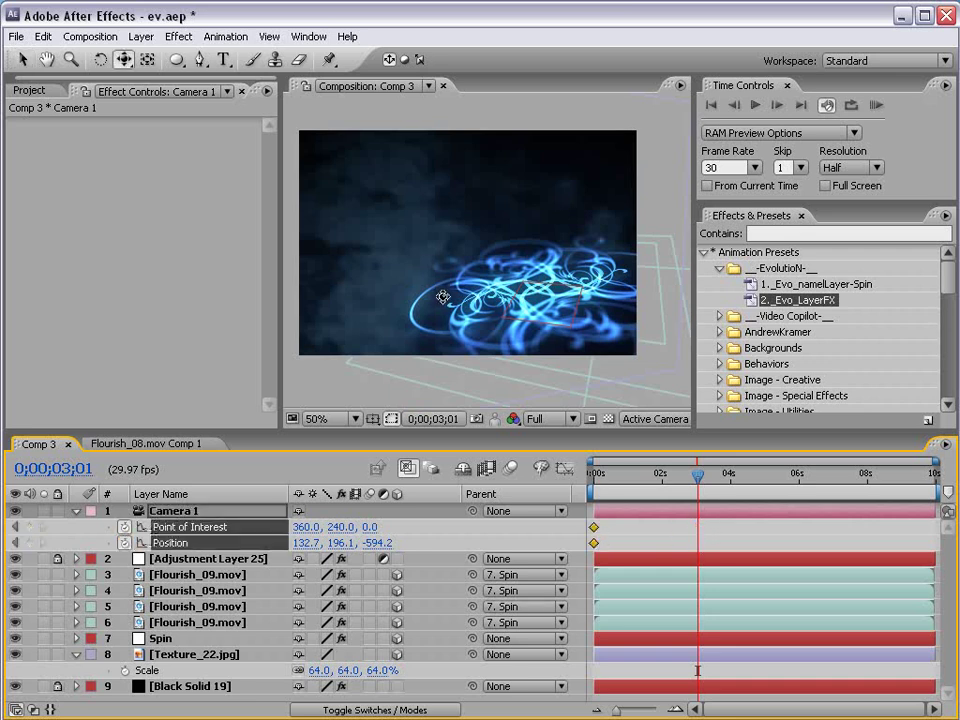
pyautogui.moveTo(437, 312); pyautogui.dragTo(470, 316)
pyautogui.press('KP_0')
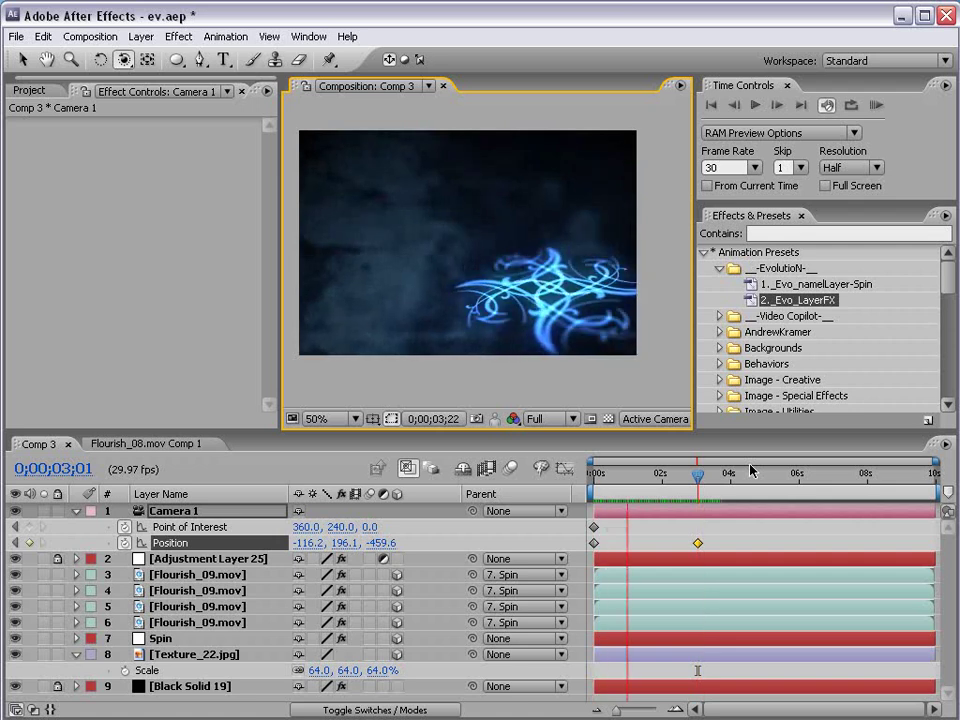
# Scrub the flourish growth to 0;00;00;25 and enable time remapping on the four Flourish_09.mov layers.
pyautogui.click(580, 485)
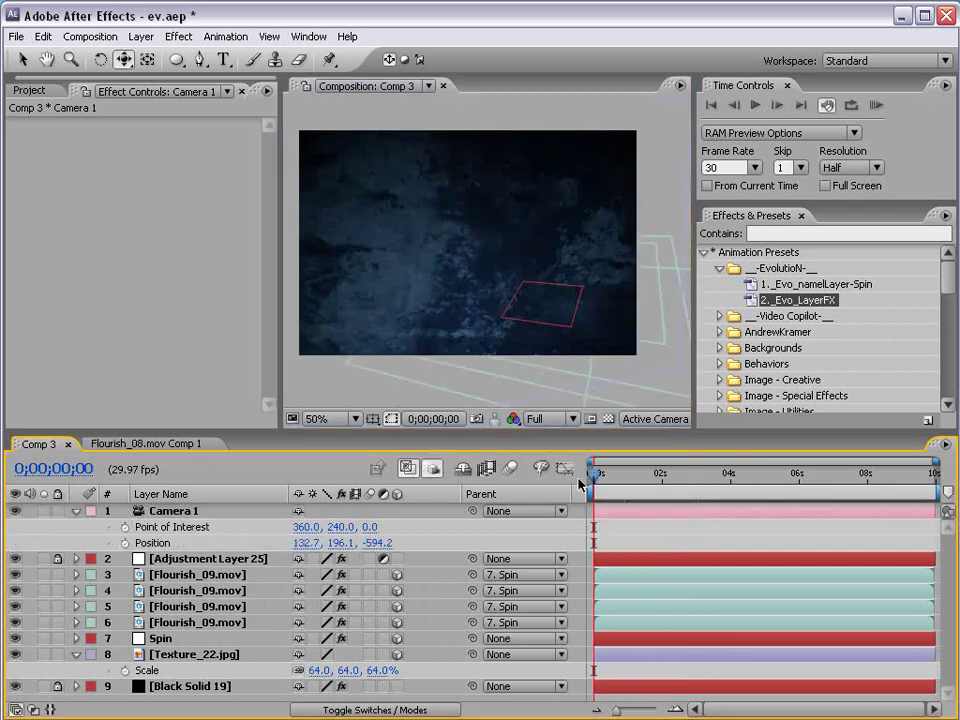
pyautogui.moveTo(581, 484); pyautogui.dragTo(627, 497)
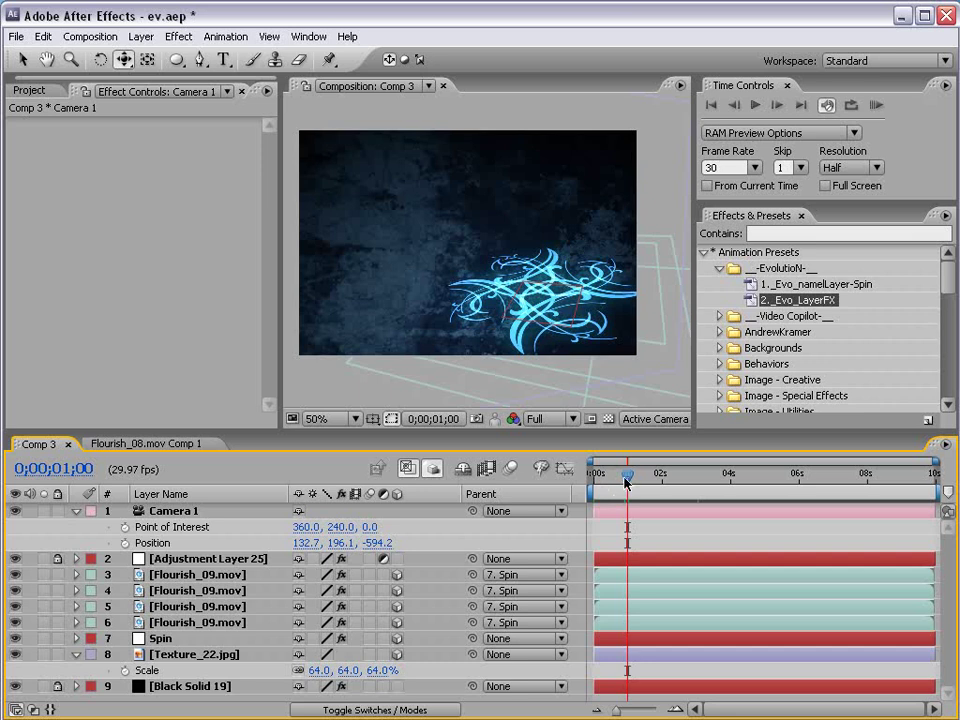
pyautogui.moveTo(627, 482); pyautogui.dragTo(622, 483)
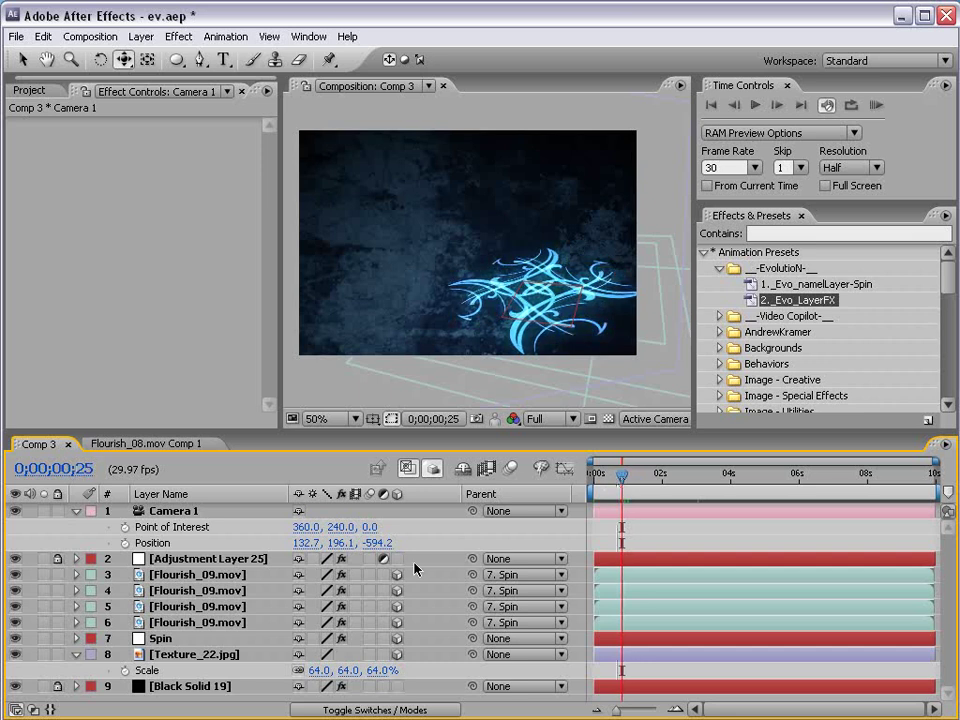
pyautogui.click(207, 580)
pyautogui.keyDown('shift'); pyautogui.click(185, 622); pyautogui.keyUp('shift')
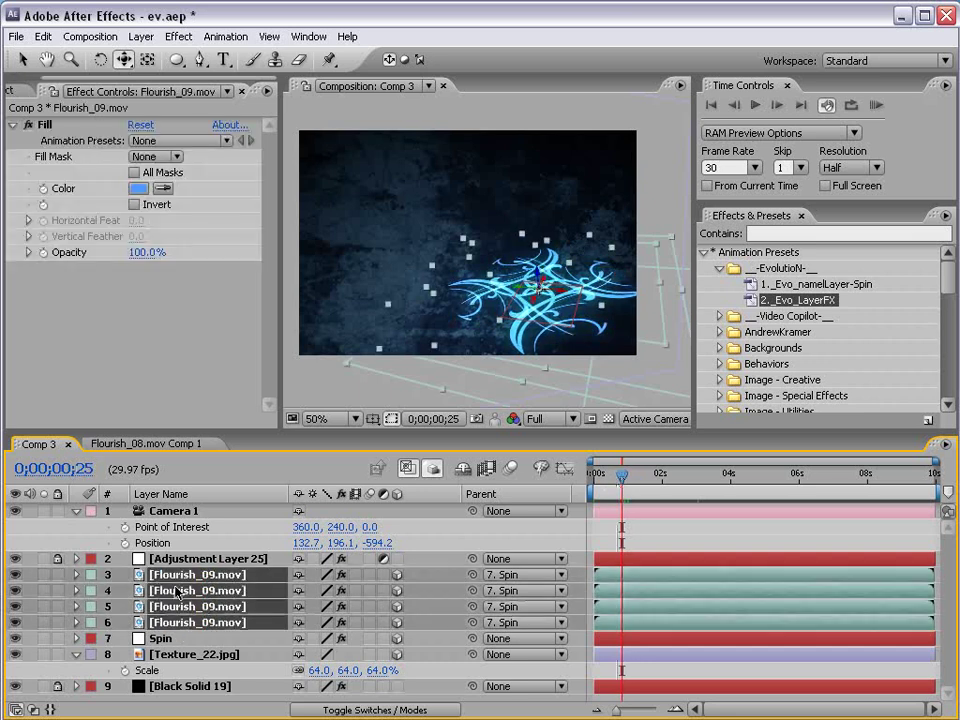
pyautogui.rightClick(174, 582)
pyautogui.moveTo(360, 665)
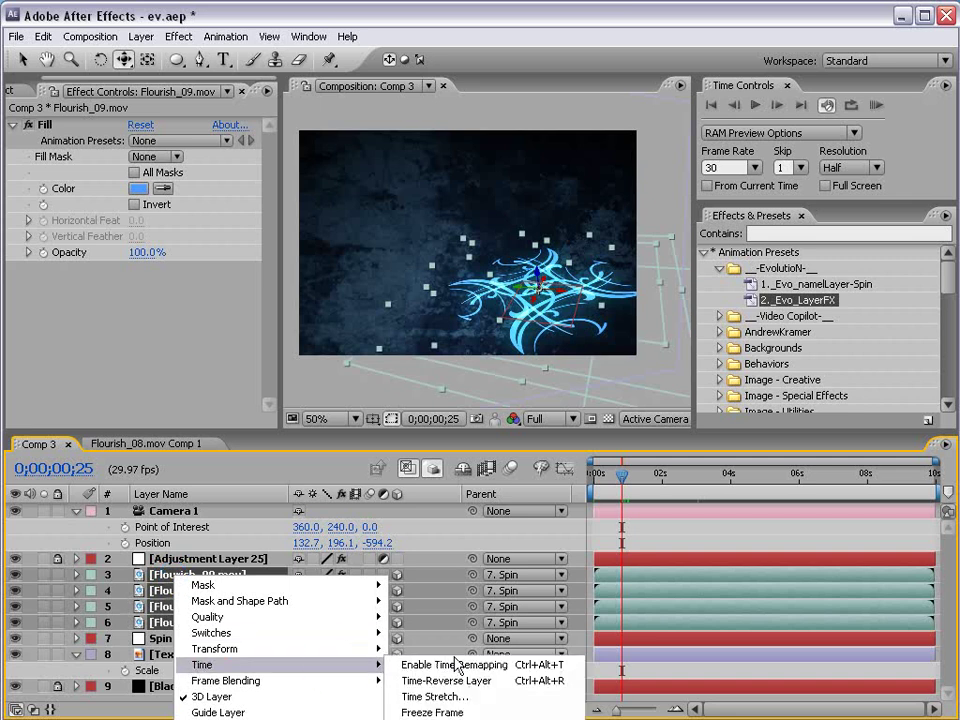
pyautogui.click(449, 667)
# Add Time Remap keyframes at 0;00;00;25 on all four Flourish_09.mov layers and delete their end keyframes.
pyautogui.scroll(-2, 724, 676)
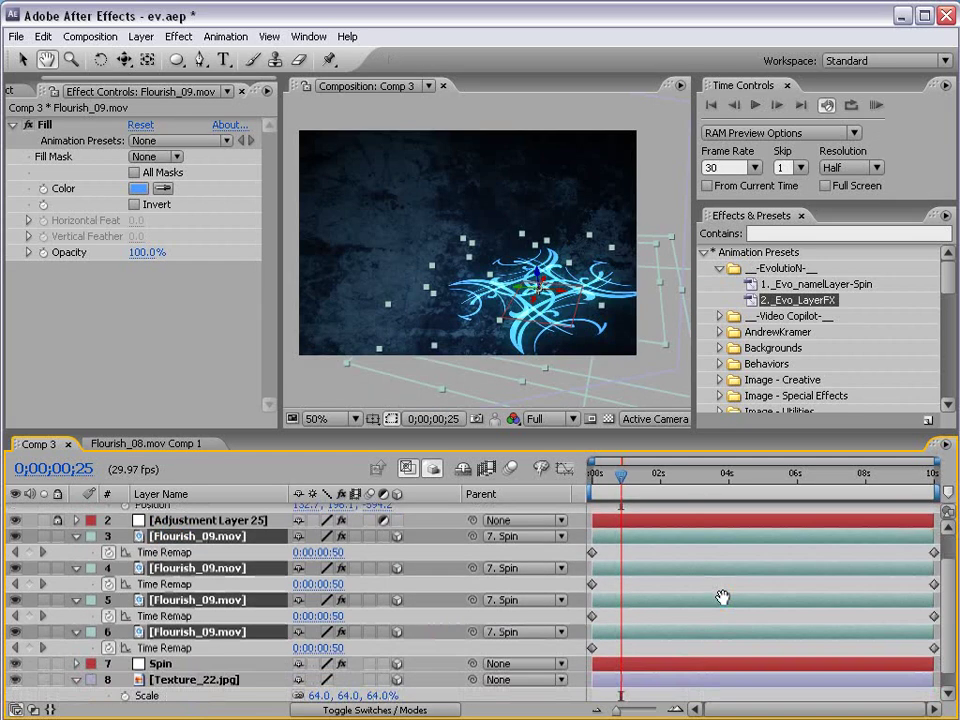
pyautogui.click(29, 552)
pyautogui.click(29, 584)
pyautogui.click(29, 616)
pyautogui.click(29, 648)
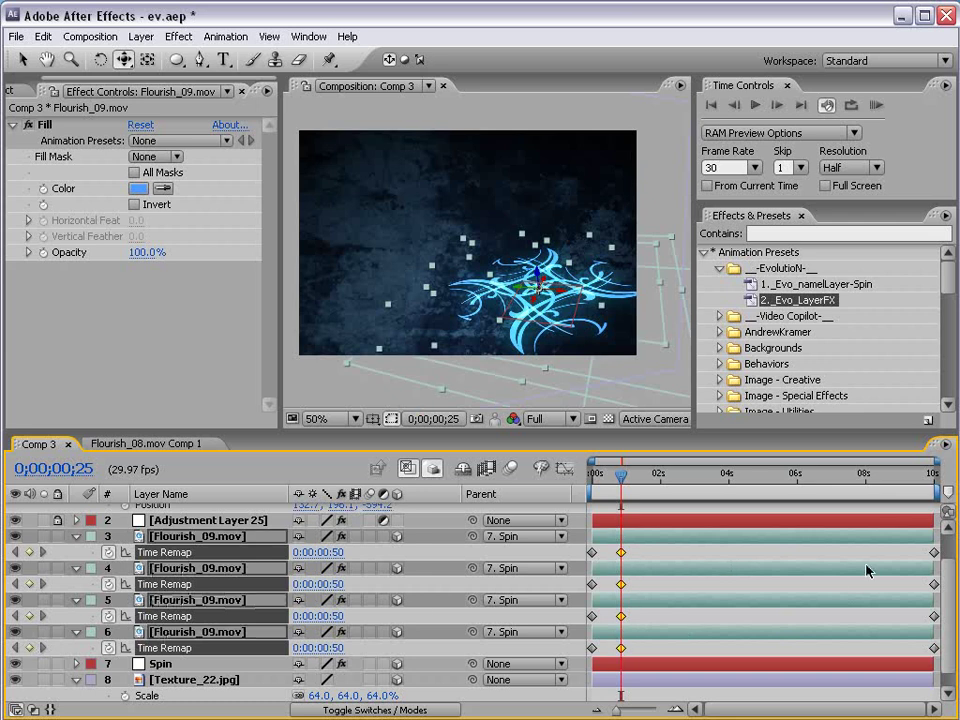
pyautogui.moveTo(878, 545); pyautogui.dragTo(953, 660)
pyautogui.press('Delete')
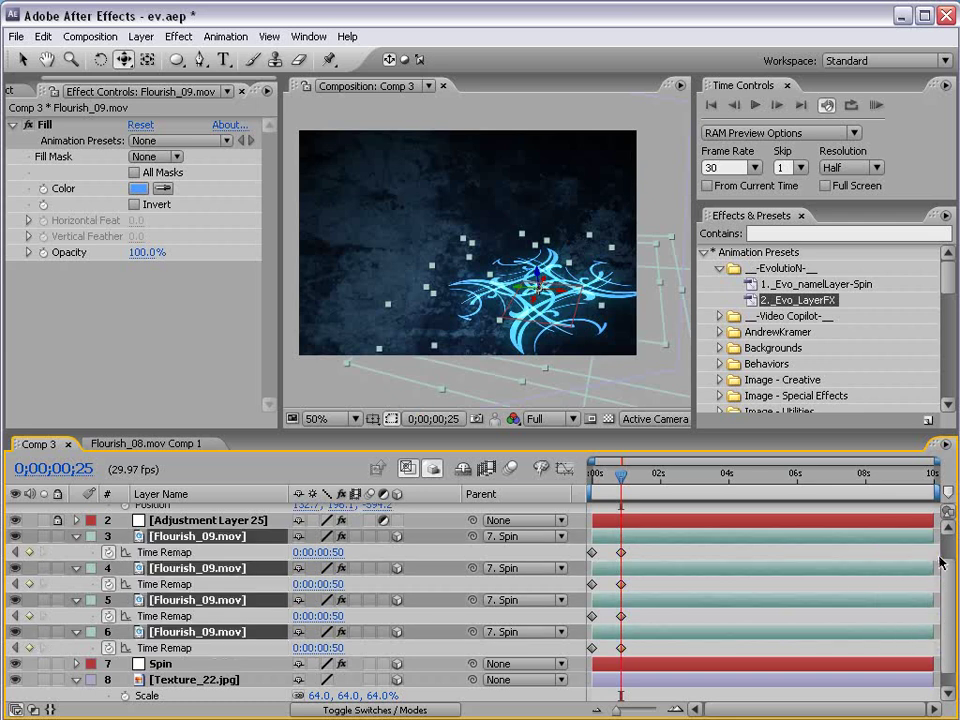
# Apply Easy Ease to the four Time Remap keyframes at 0;00;00;25 and preview the flourish growth up to 0;00;01;07.
pyautogui.moveTo(620, 476); pyautogui.dragTo(612, 658)
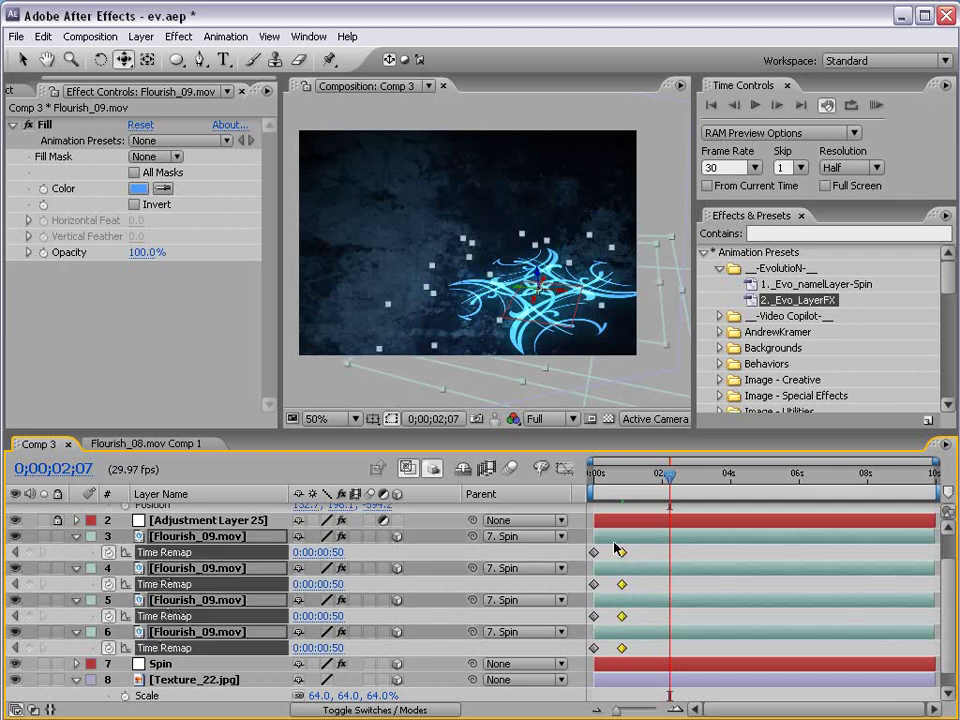
pyautogui.press('F9')
pyautogui.moveTo(598, 477)
pyautogui.mouseDown()
pyautogui.moveTo(631, 477)
pyautogui.moveTo(607, 477)
pyautogui.mouseUp()
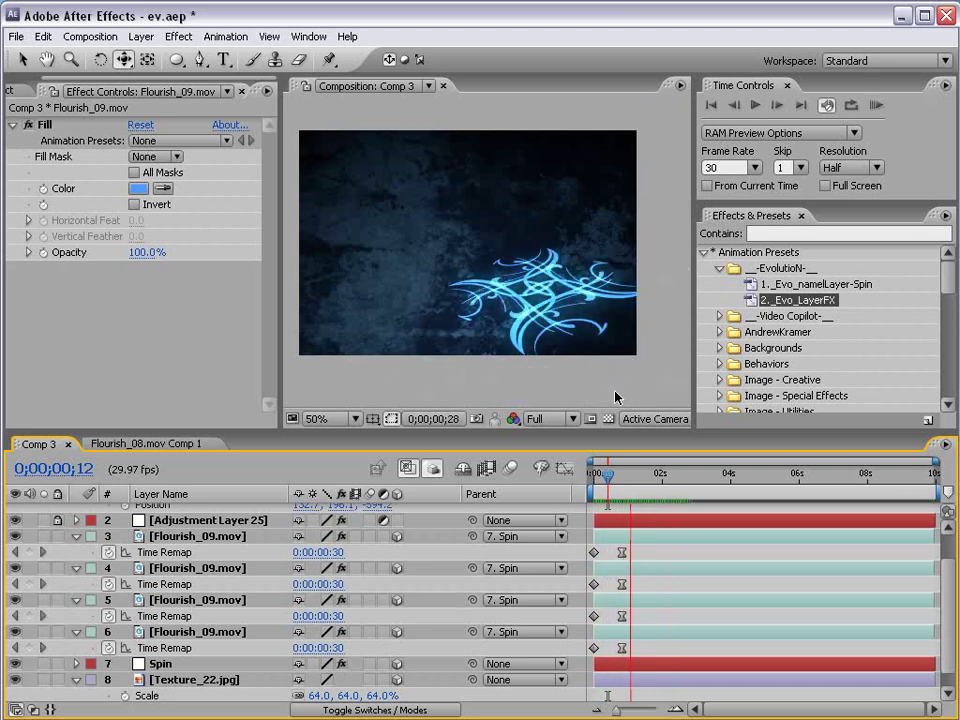
pyautogui.click(615, 398)
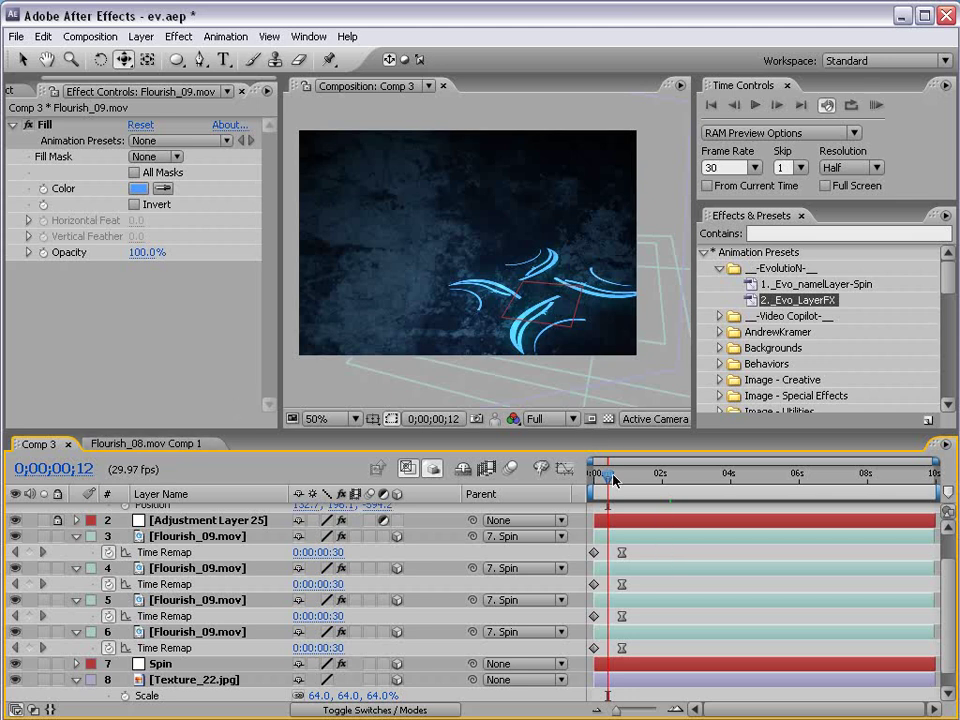
pyautogui.moveTo(613, 480); pyautogui.dragTo(636, 486)
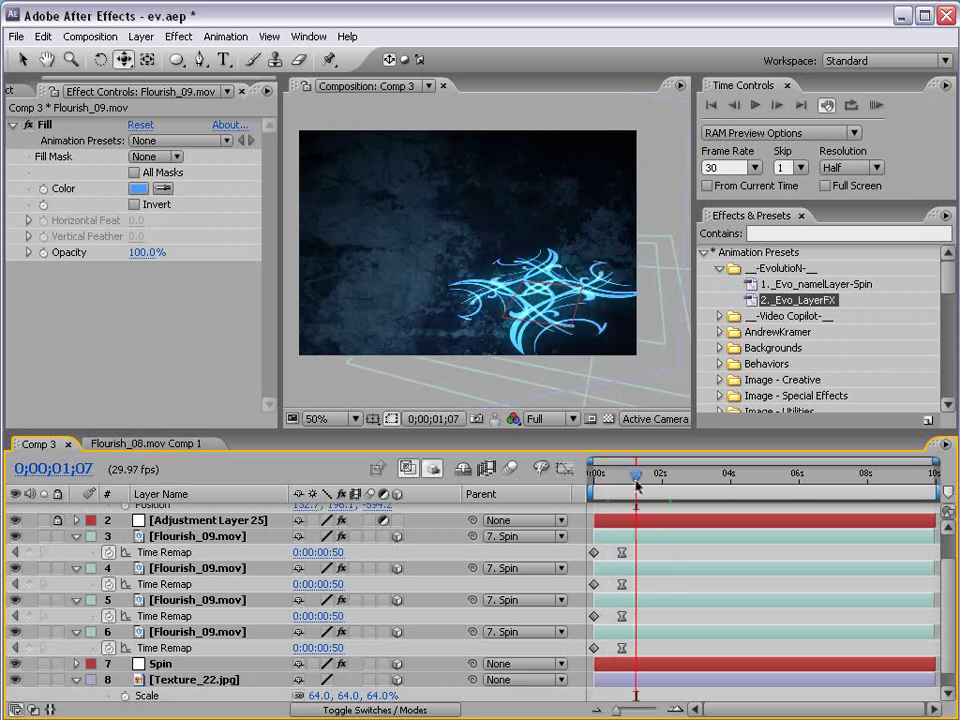